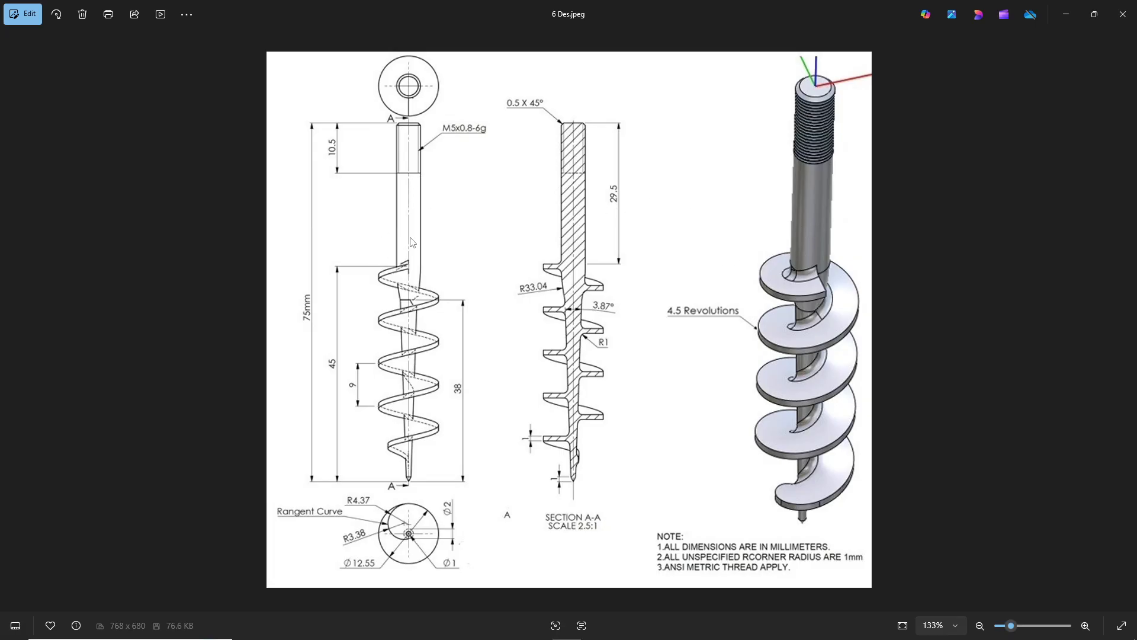
Switch to SOLIDWORKS and start a new sketch on the Front Plane.
key(alt+Tab)
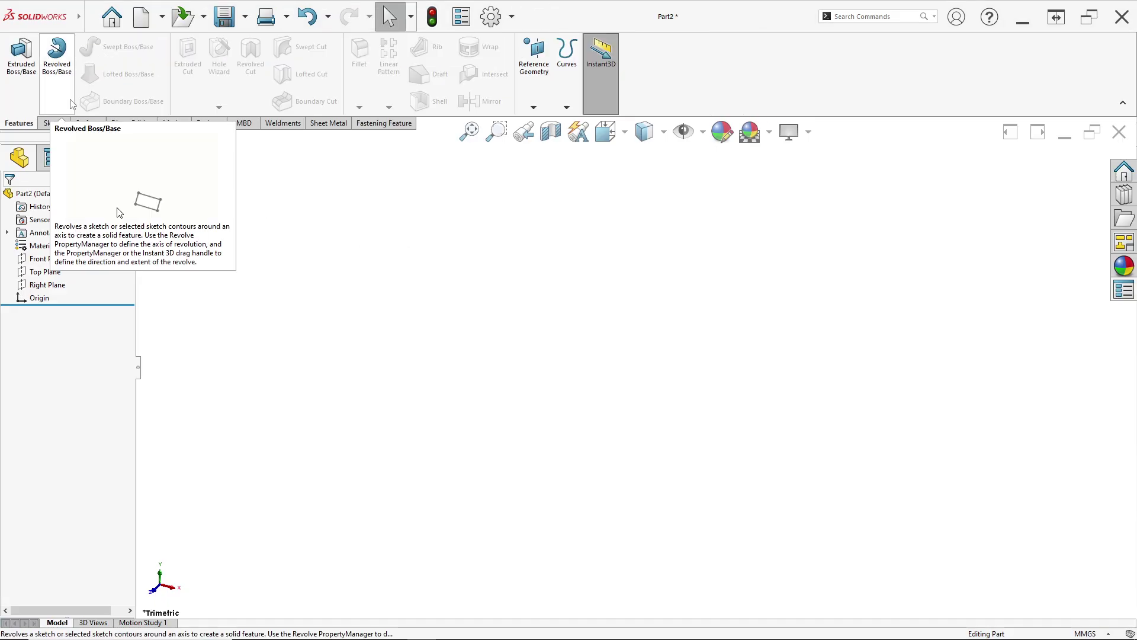
right_click(46, 259)
click(32, 241)
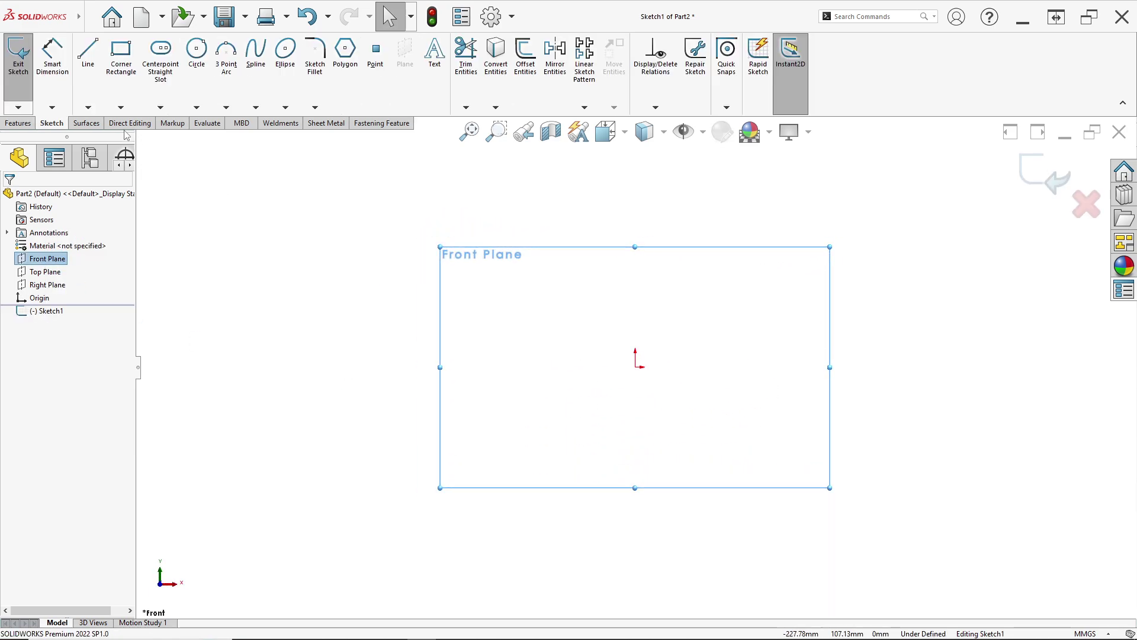
Draw a vertical construction centerline about 88 mm long upward from the origin.
click(88, 107)
click(112, 132)
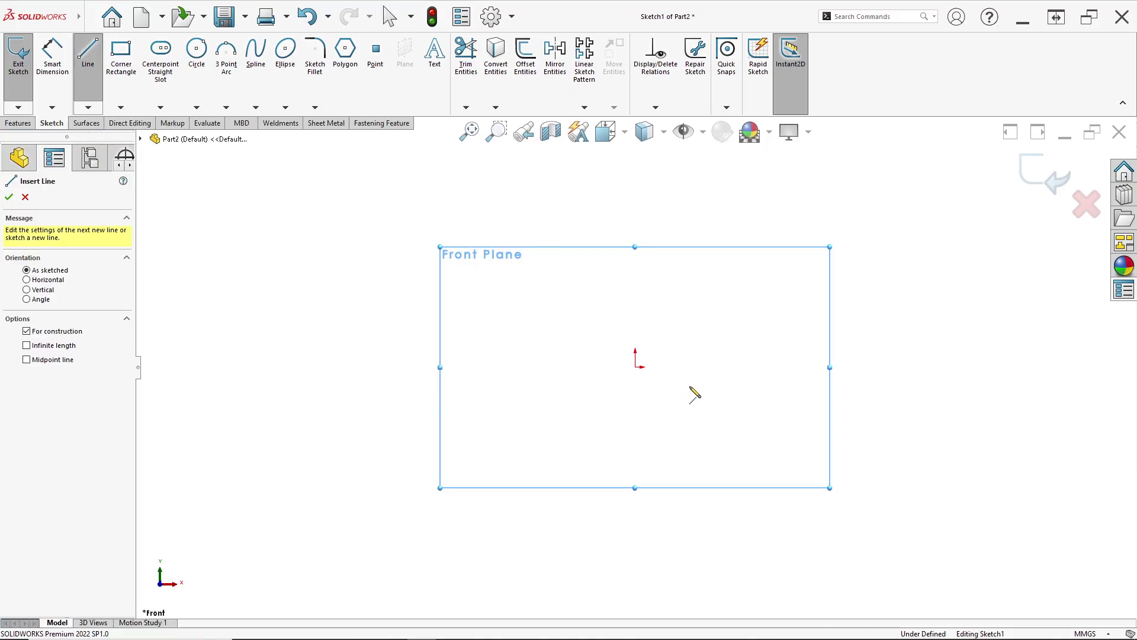
click(635, 366)
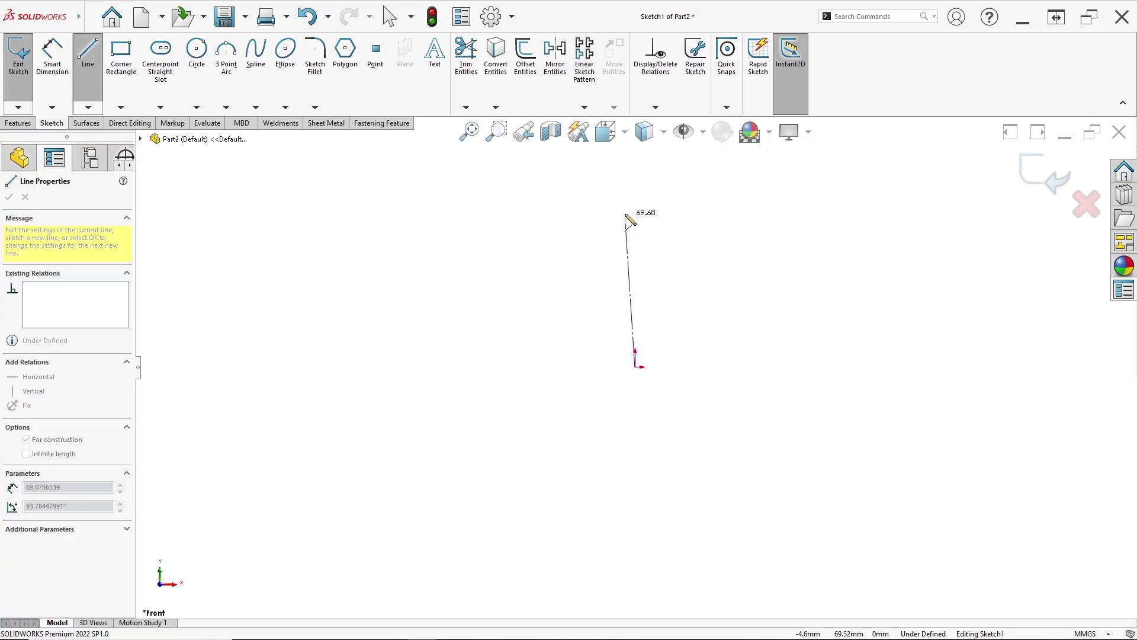
click(635, 175)
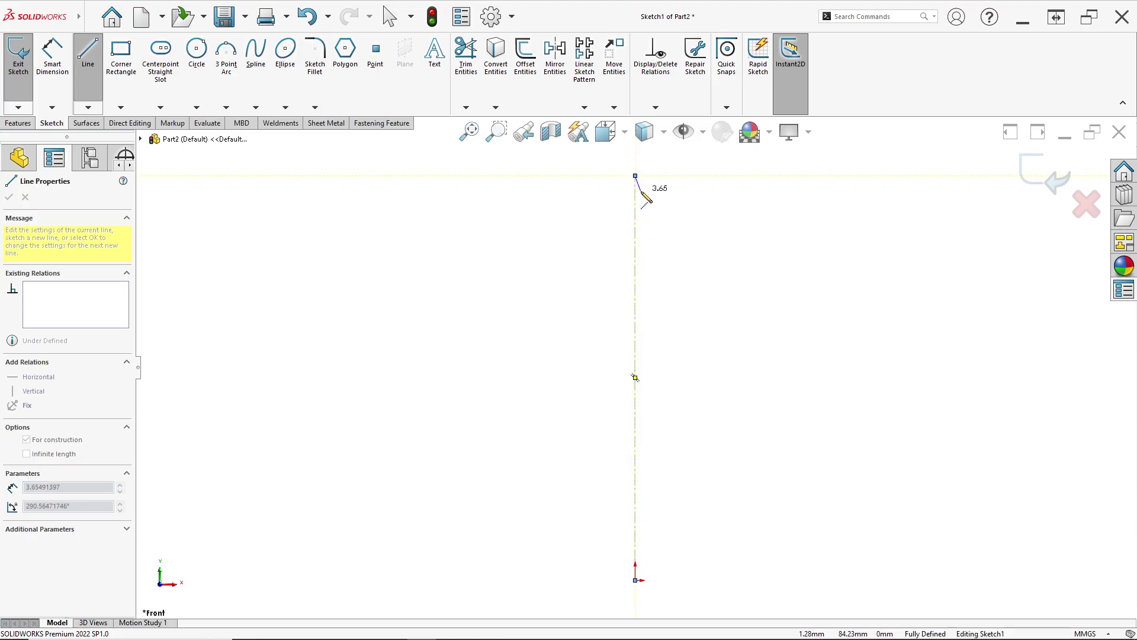
key(f)
key(Escape)
key(Escape)
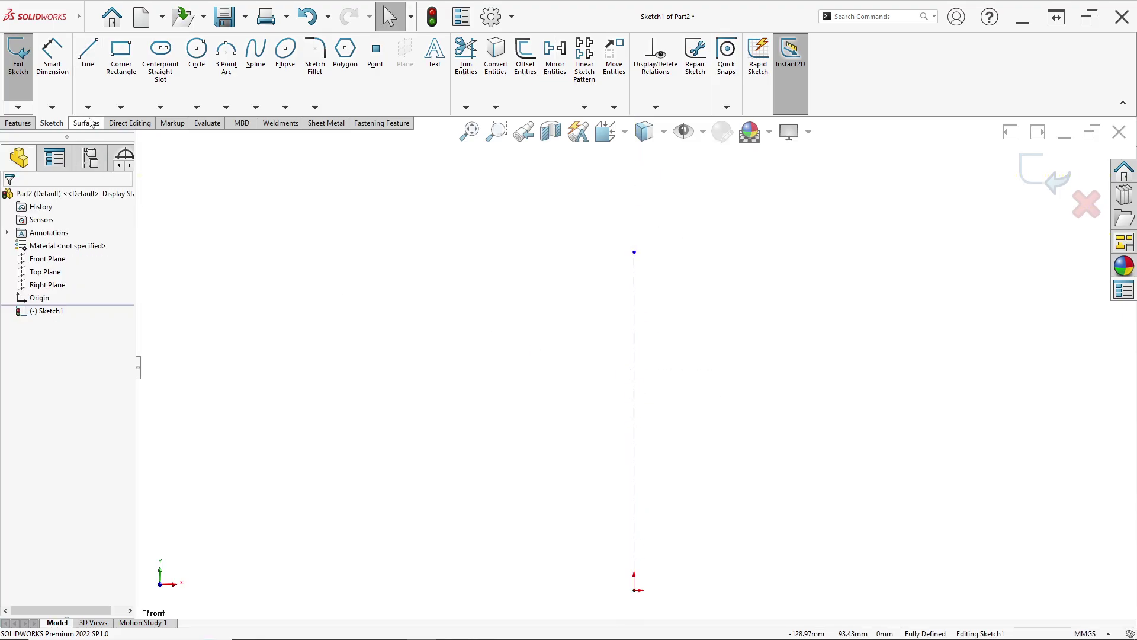
Dimension the vertical centerline and set its length to 75 mm, the overall length in the reference drawing.
click(53, 56)
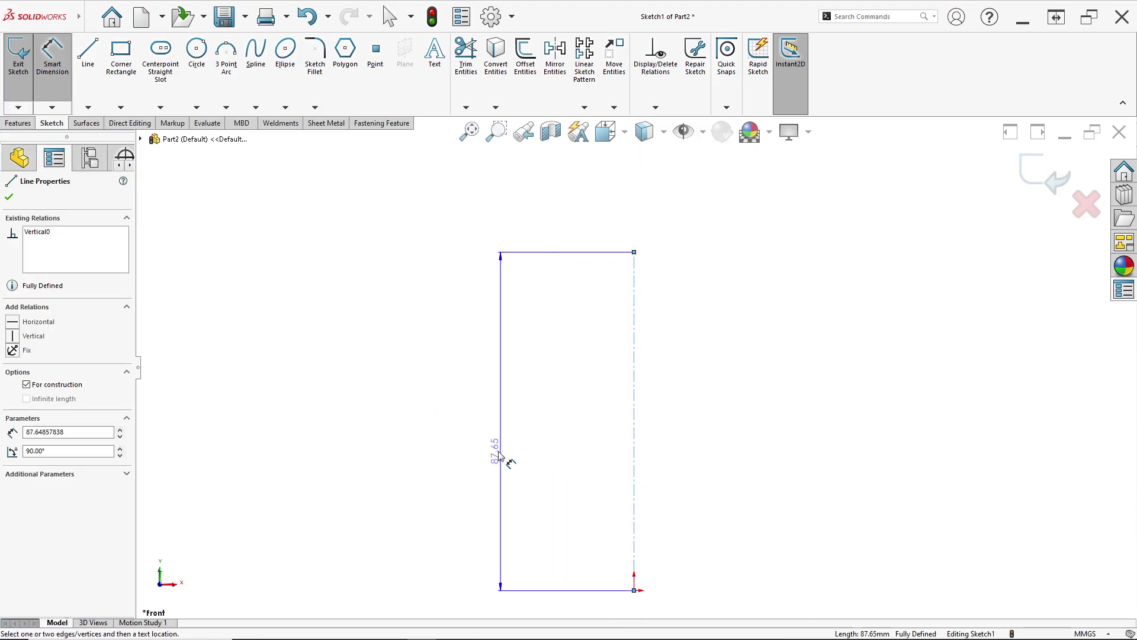
drag(506, 460, 500, 460)
click(498, 459)
key(alt+Tab)
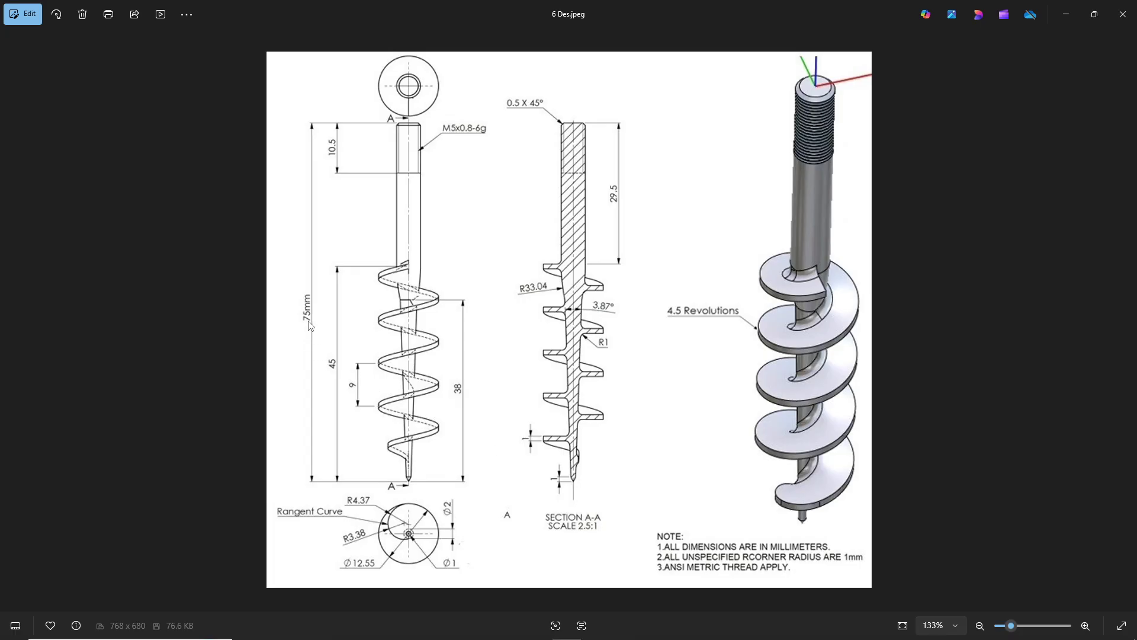
key(alt+Tab)
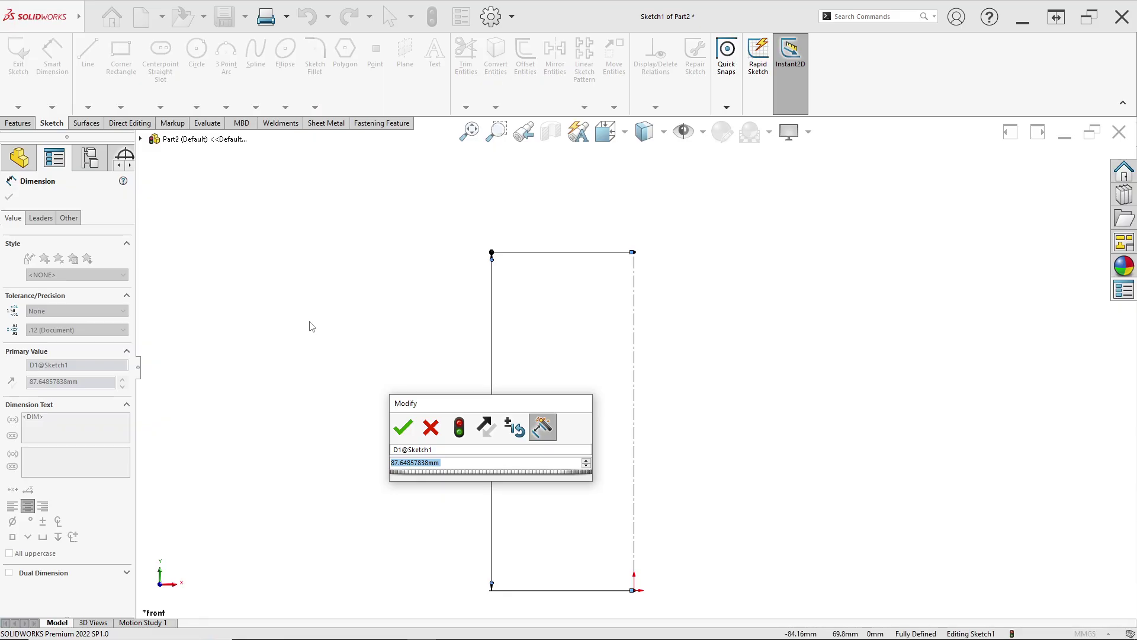
text(75)
key(Return)
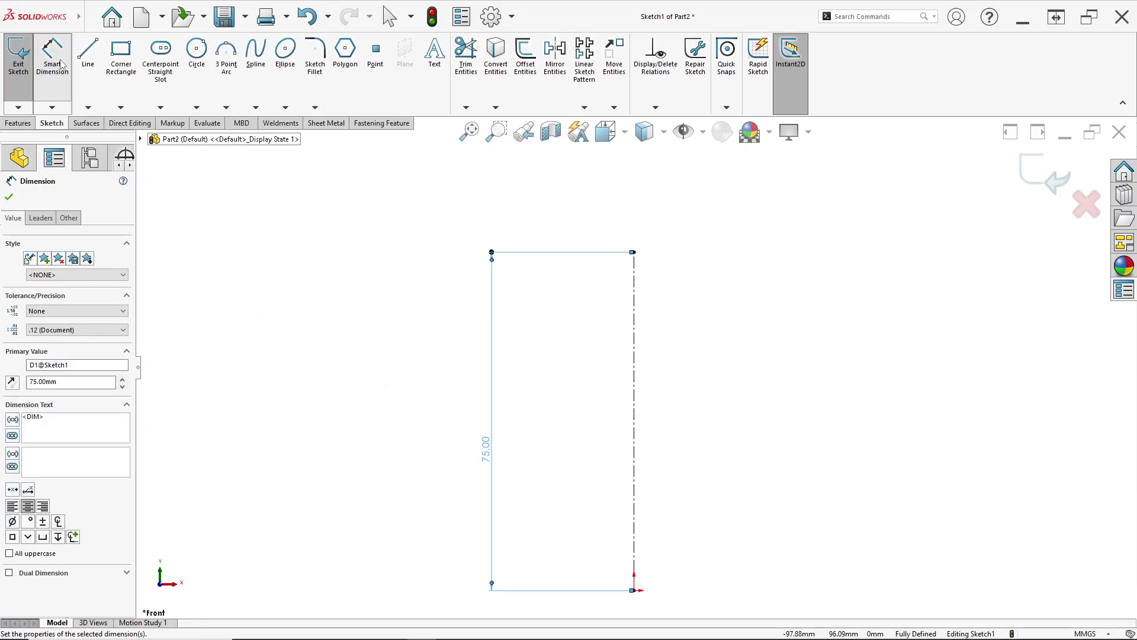
Draw a horizontal line about 8 mm leftward from the centerline's upper end, continuing about 33 mm vertically downward.
click(88, 53)
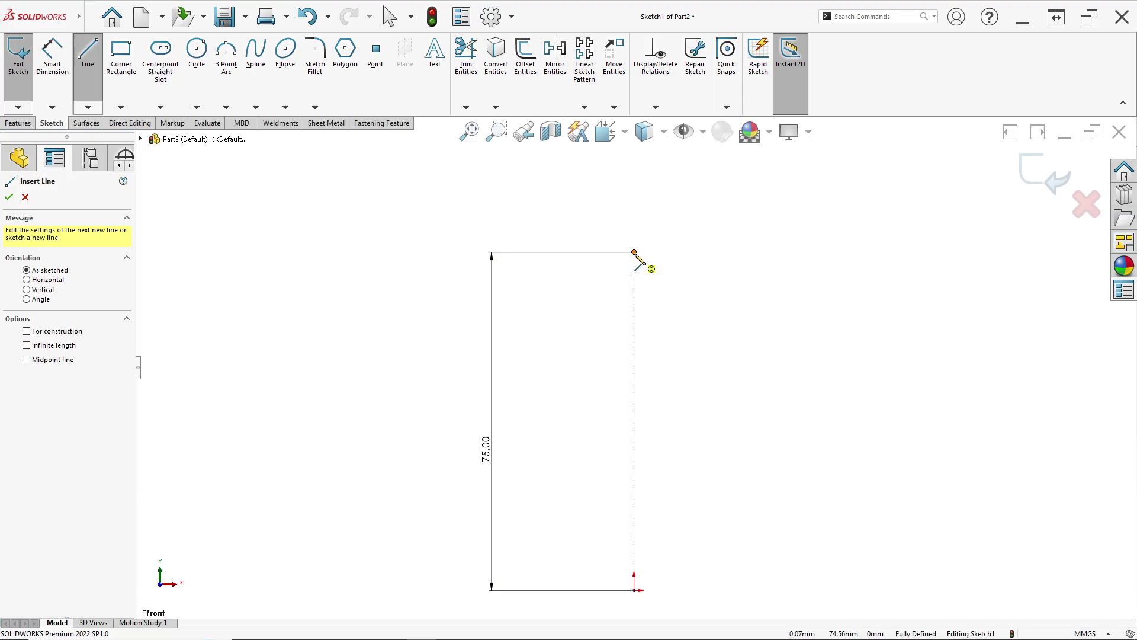
click(634, 253)
click(597, 252)
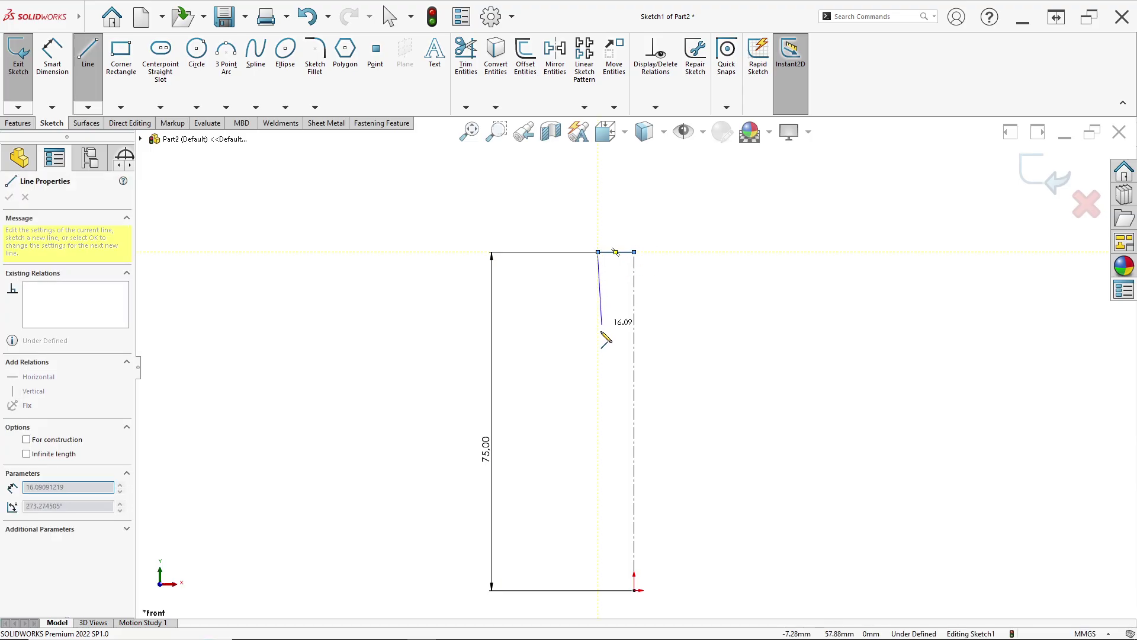
click(597, 409)
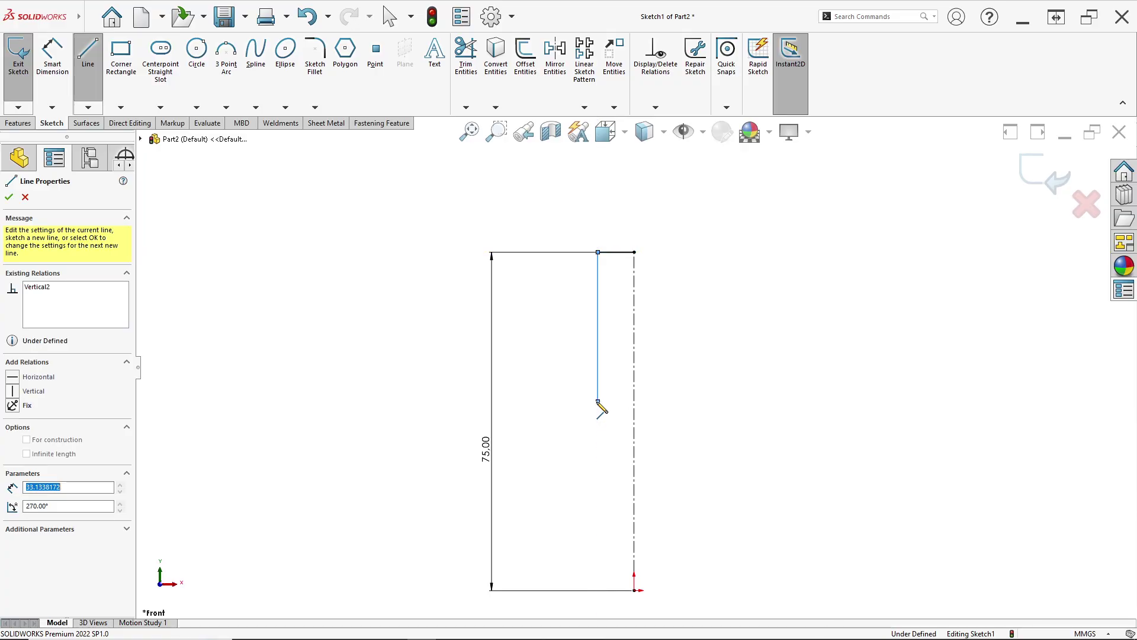
key(Escape)
key(Escape)
Add a diameter dimension of 5 mm between the vertical shank line and the centerline, following the M5 callout.
scroll(614, 285, up, 1)
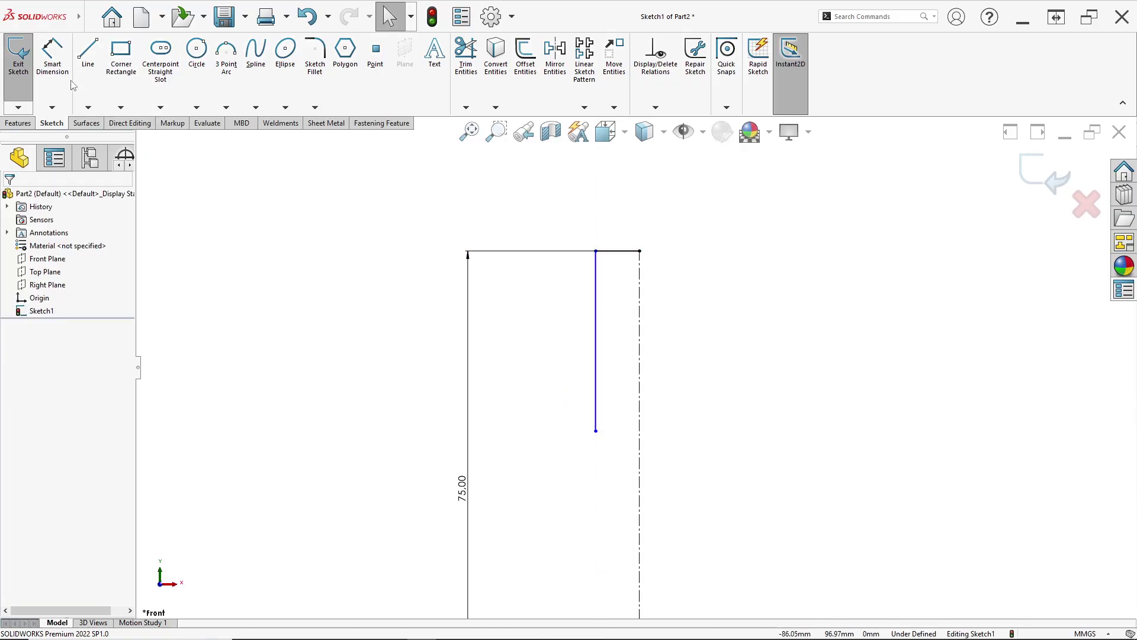
click(52, 57)
click(593, 339)
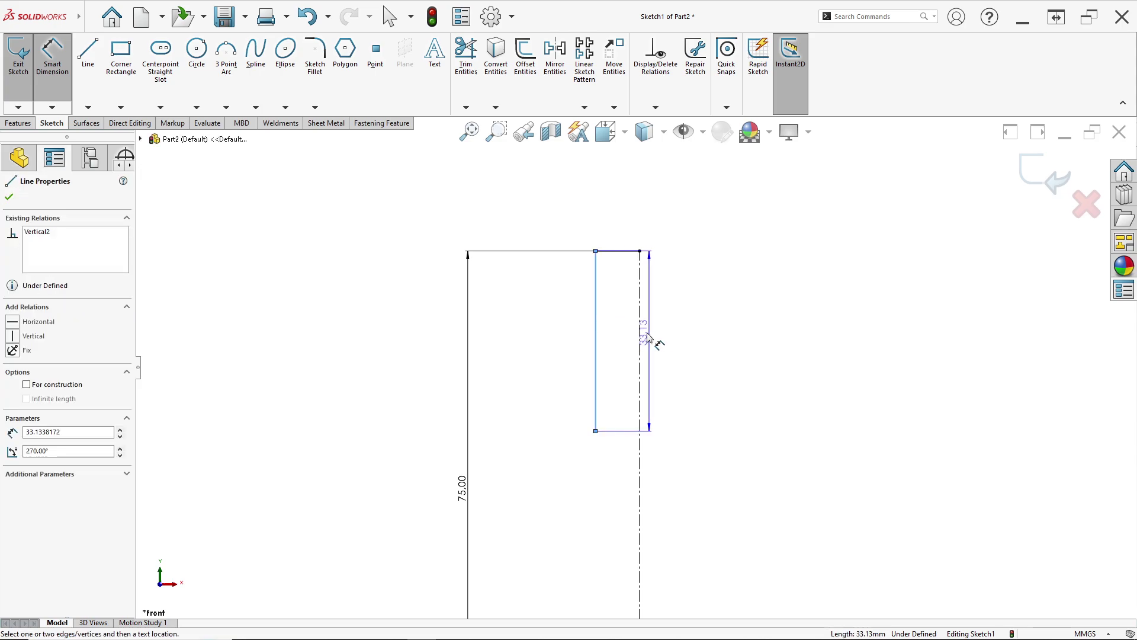
click(641, 335)
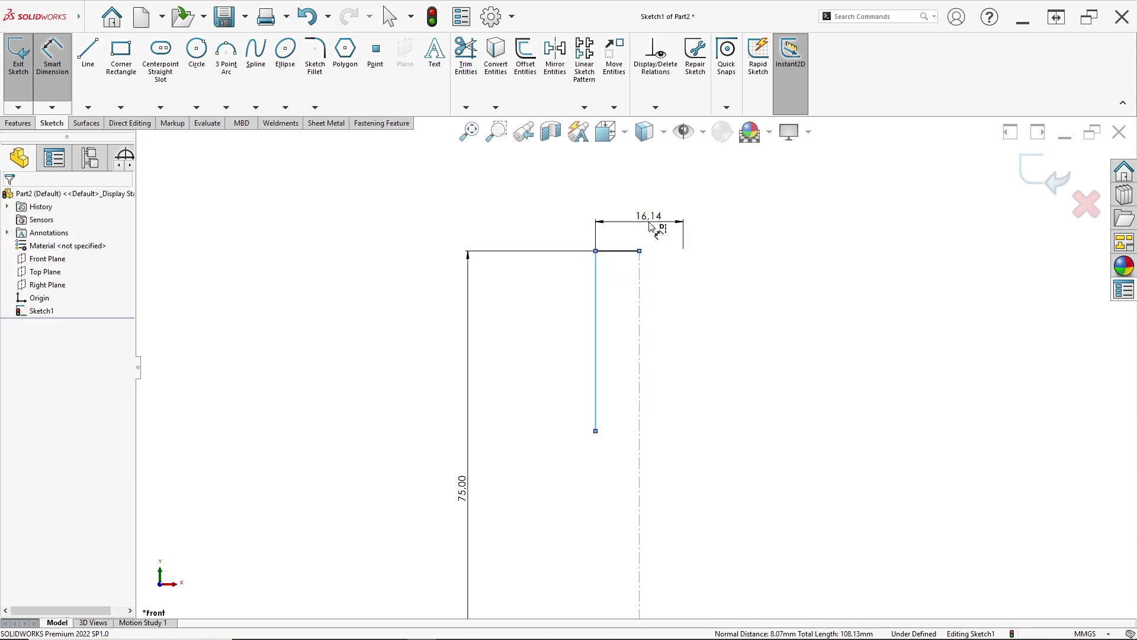
key(alt+Tab)
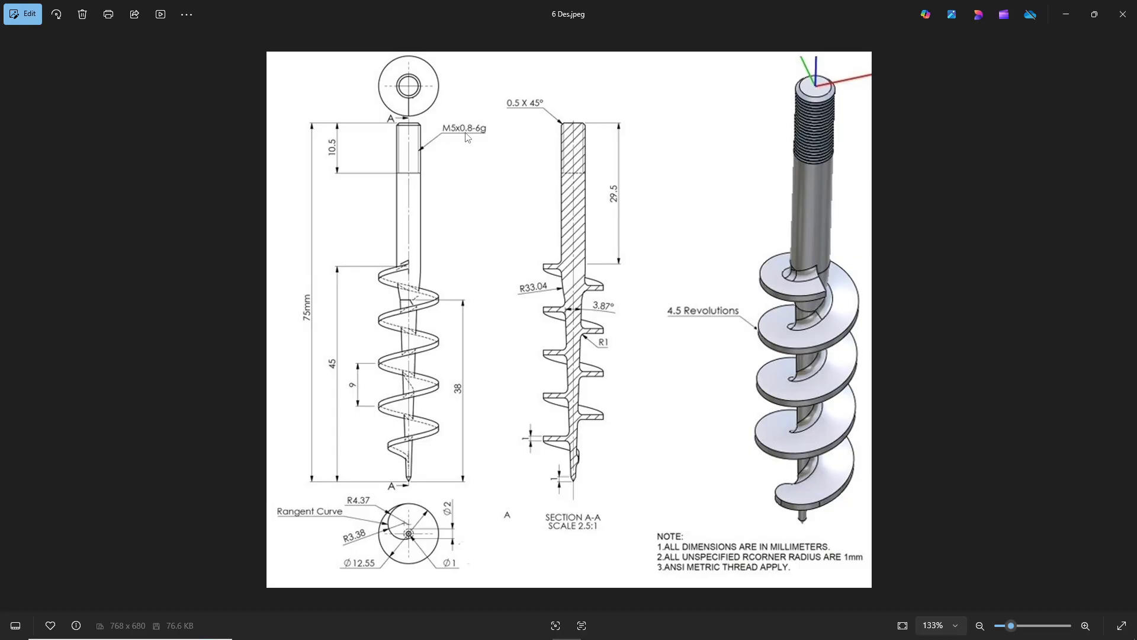
key(alt+Tab)
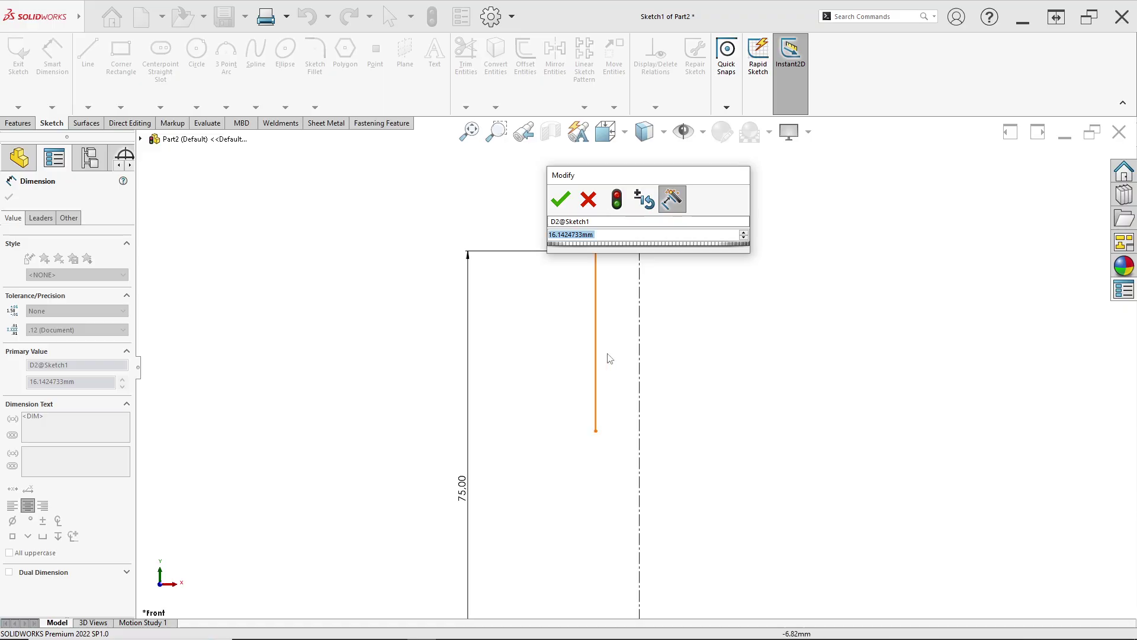
text(5)
key(Return)
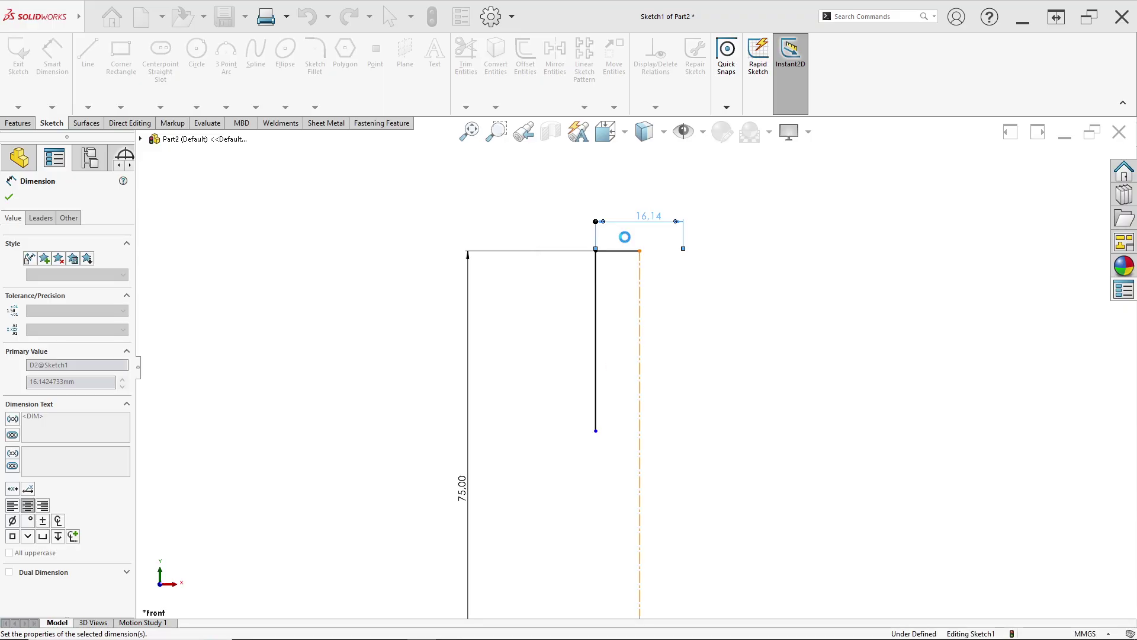
Dimension the vertical shank line and set its length to 29.5 mm, as in the reference drawing.
scroll(675, 489, down, 2)
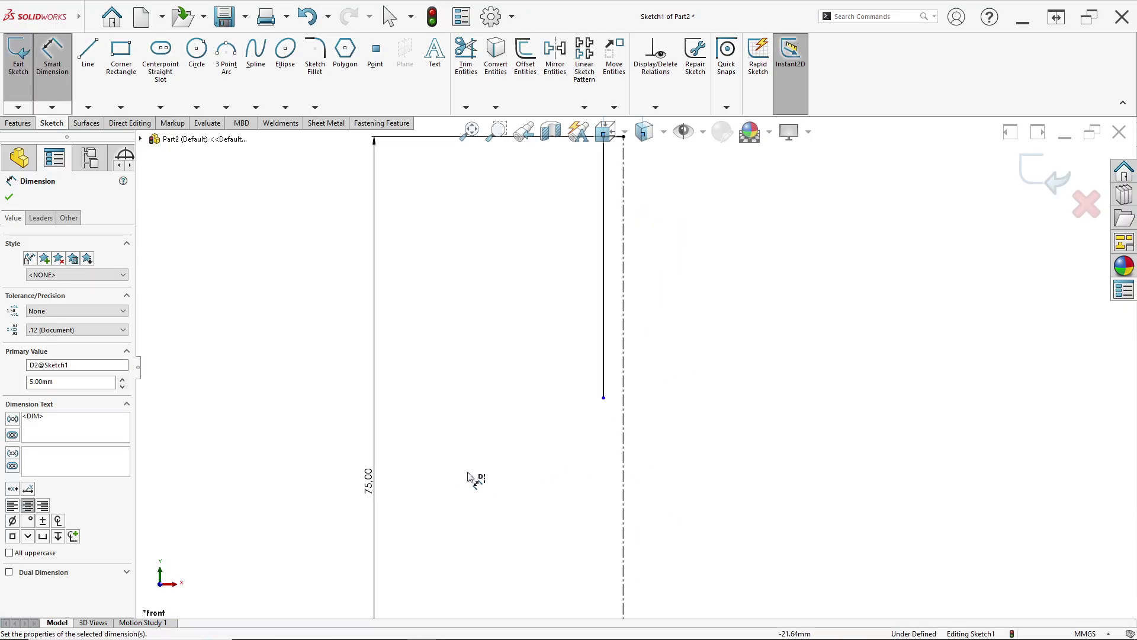
scroll(629, 477, up, 3)
scroll(632, 482, down, 2)
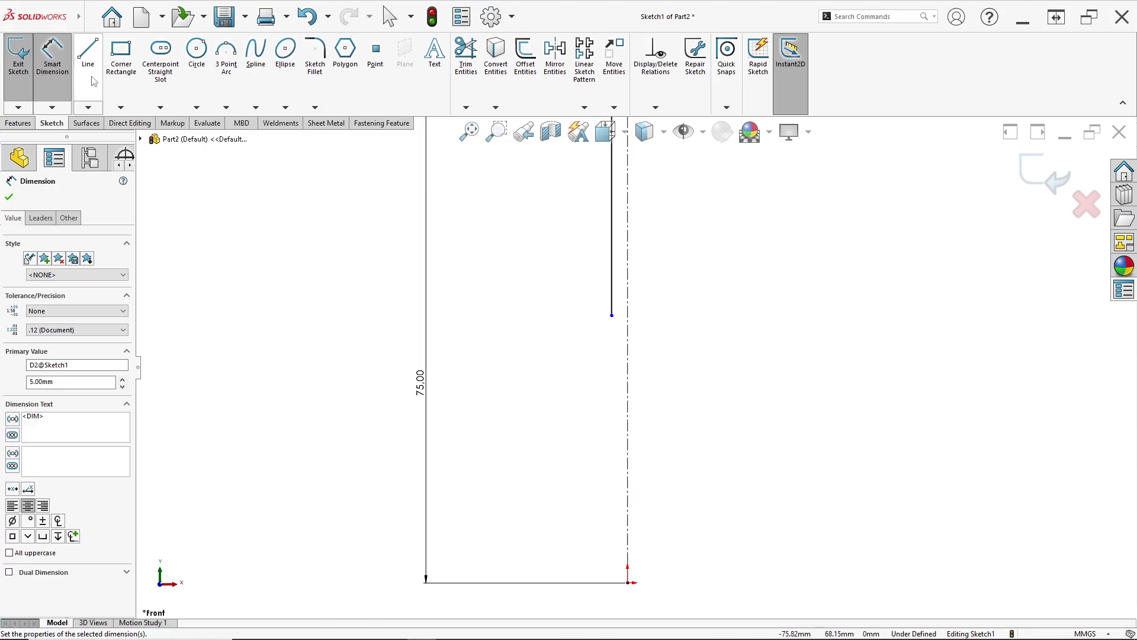
click(66, 72)
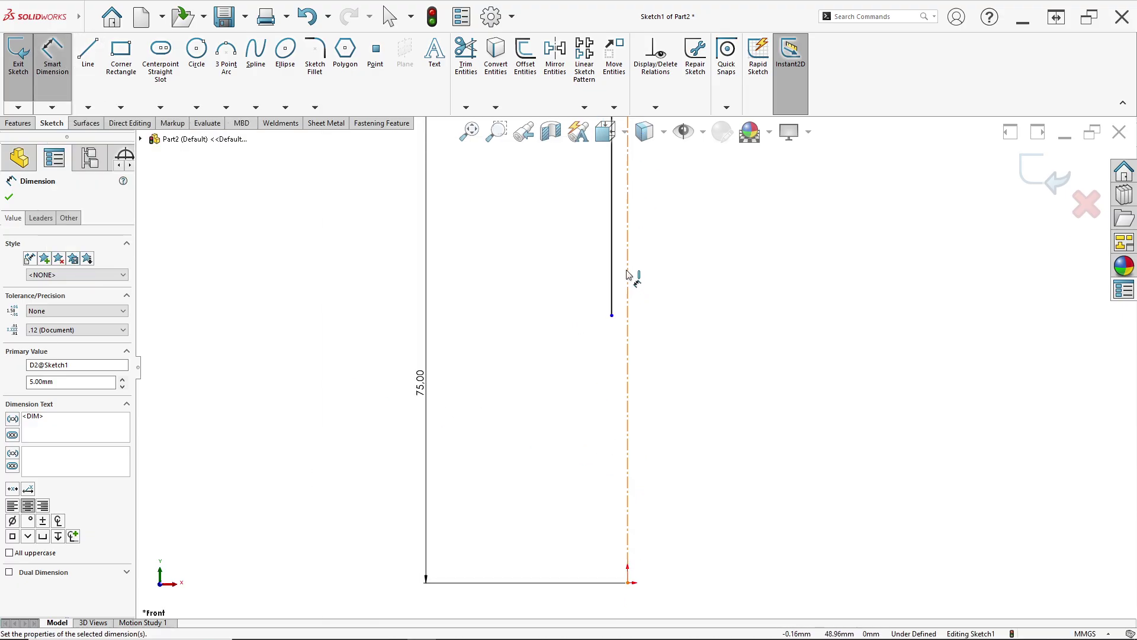
click(613, 262)
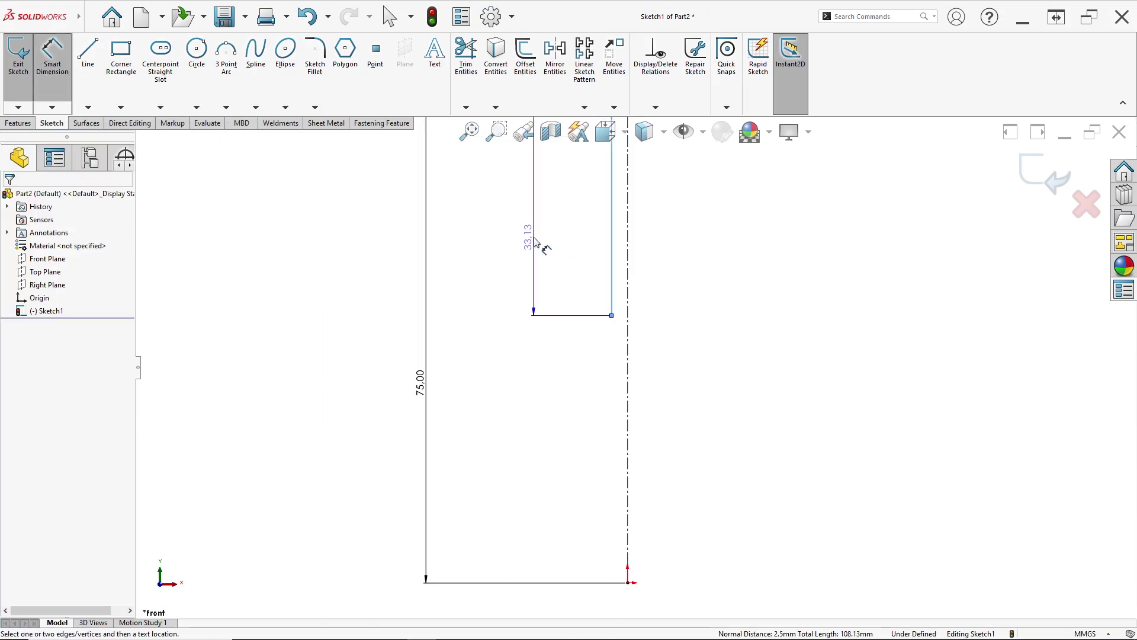
click(547, 247)
key(alt+Tab)
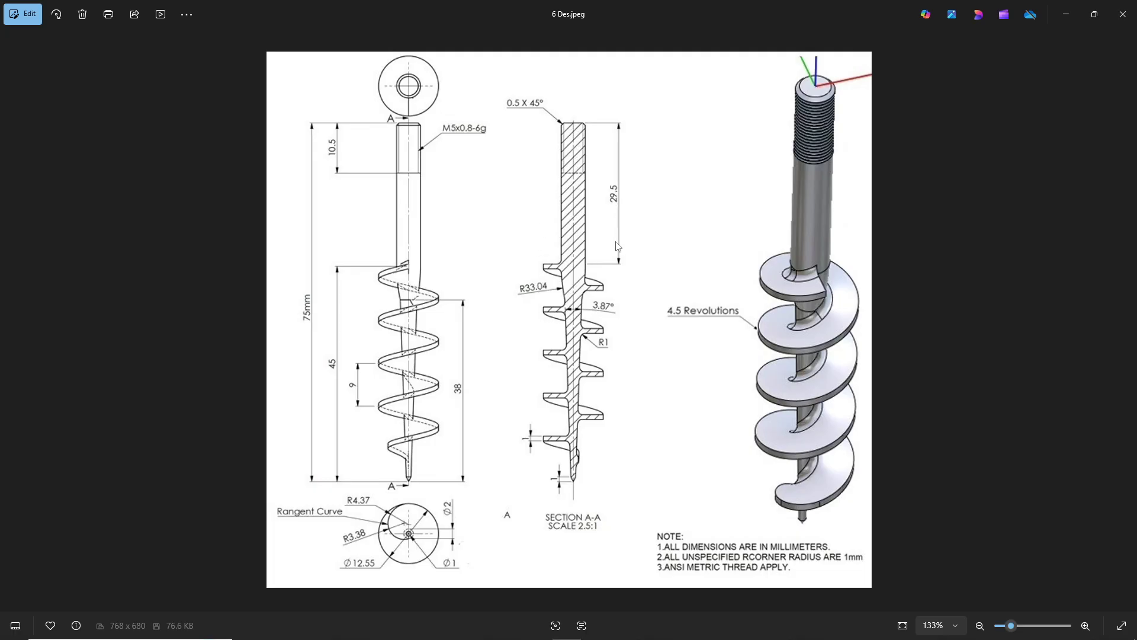
key(alt+Tab)
text(29.5)
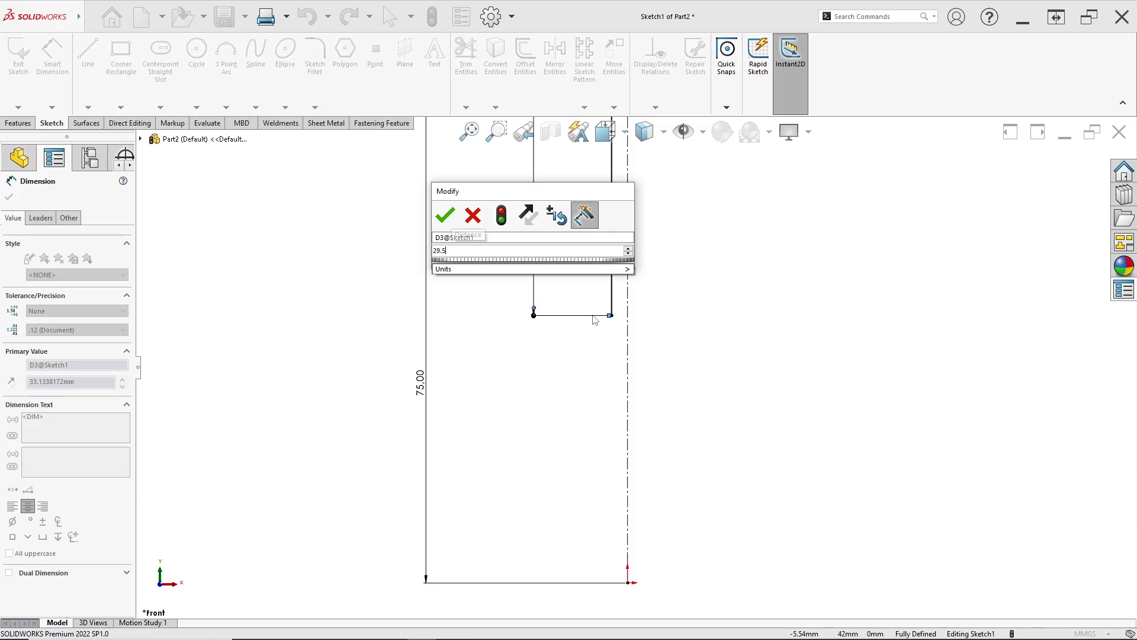
key(Return)
Draw two connected slanted lines from the origin up and to the left, about 7.5 mm and about 30 mm long.
scroll(628, 281, up, 3)
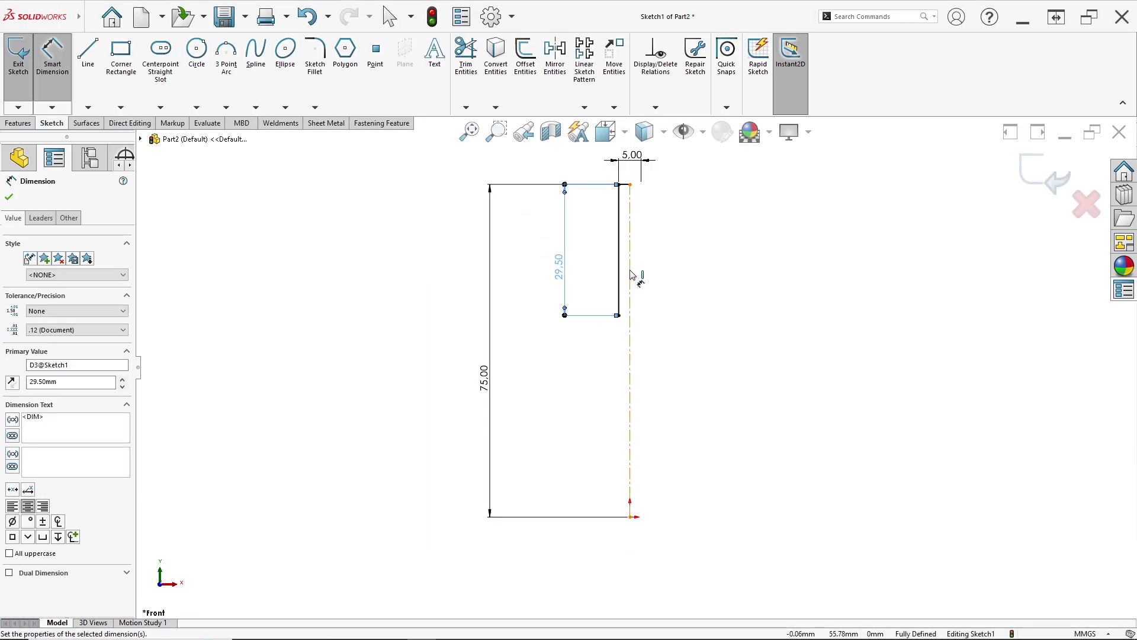
scroll(629, 275, down, 1)
scroll(640, 422, down, 1)
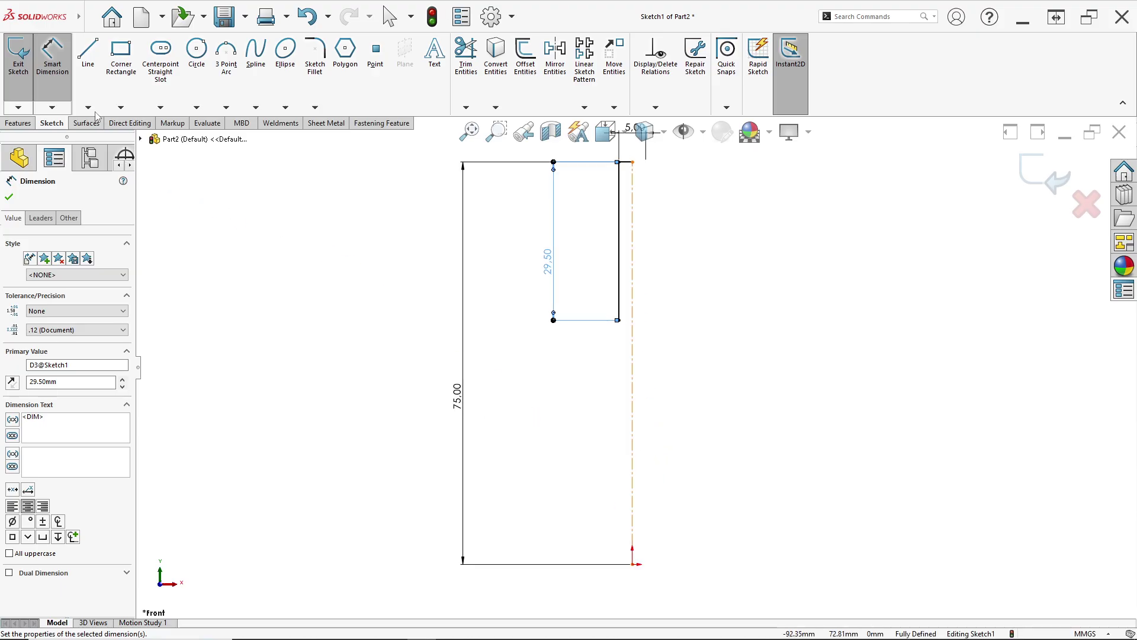
click(88, 52)
scroll(635, 509, down, 2)
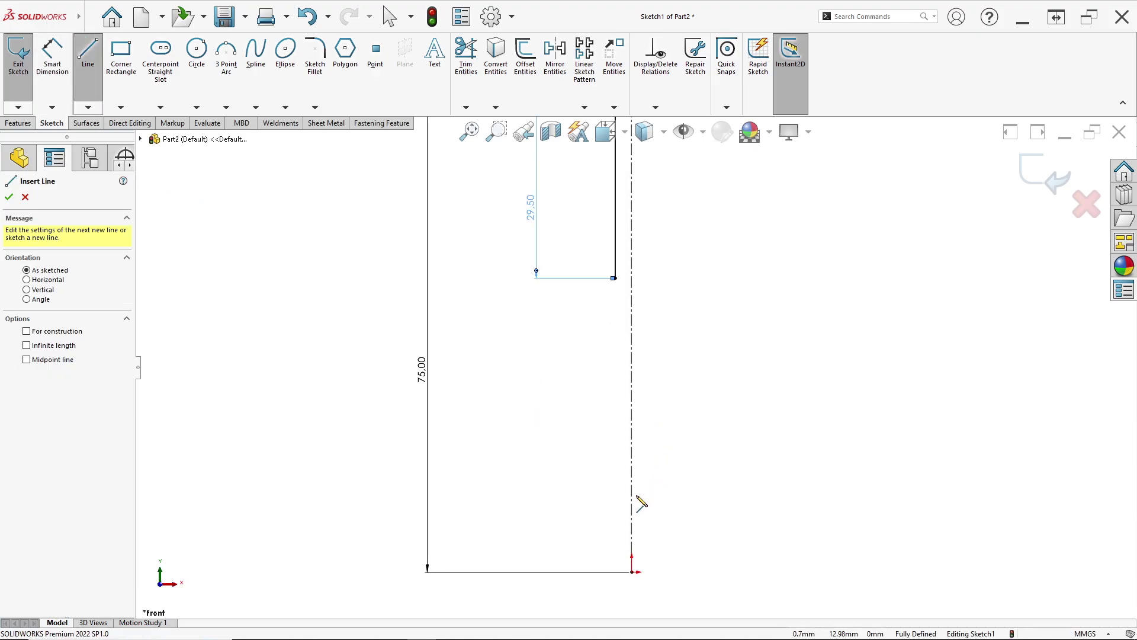
click(630, 580)
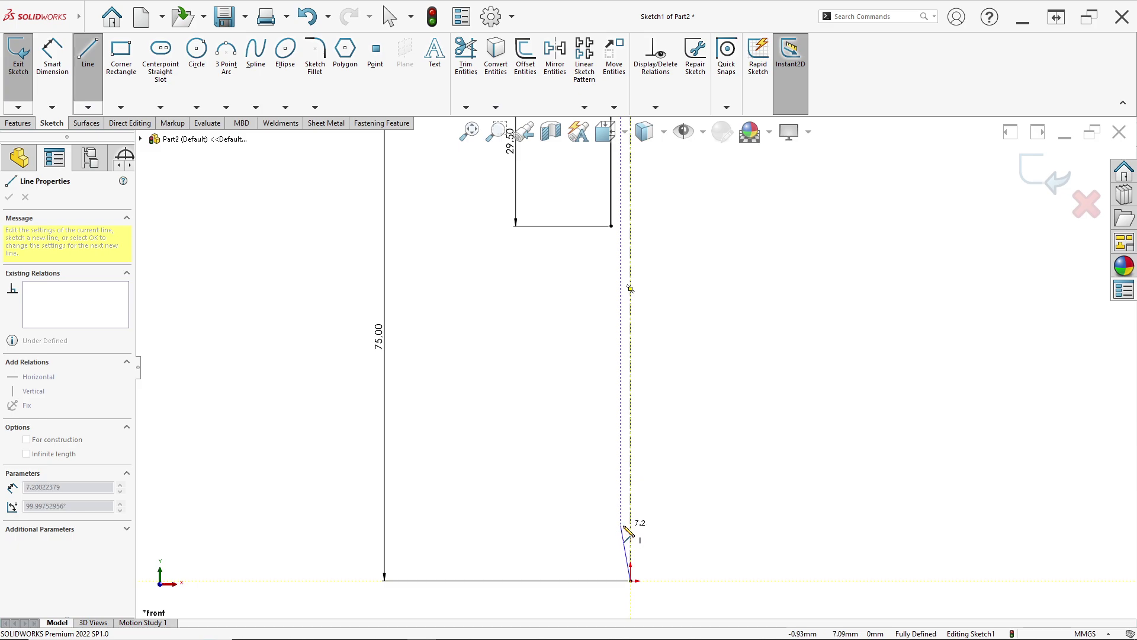
click(625, 523)
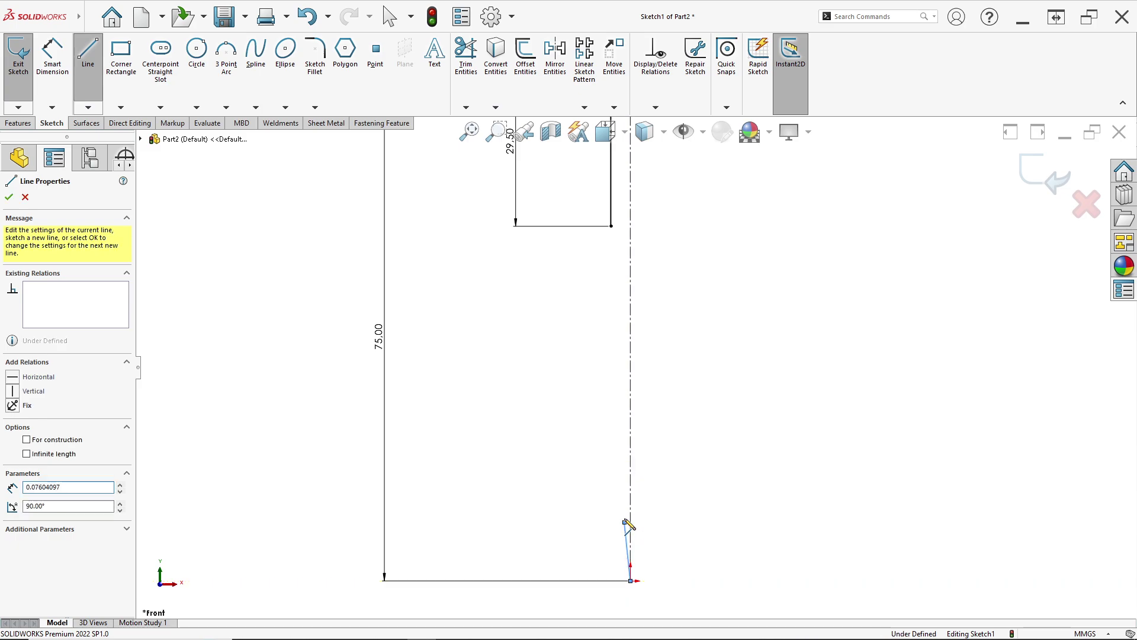
click(616, 289)
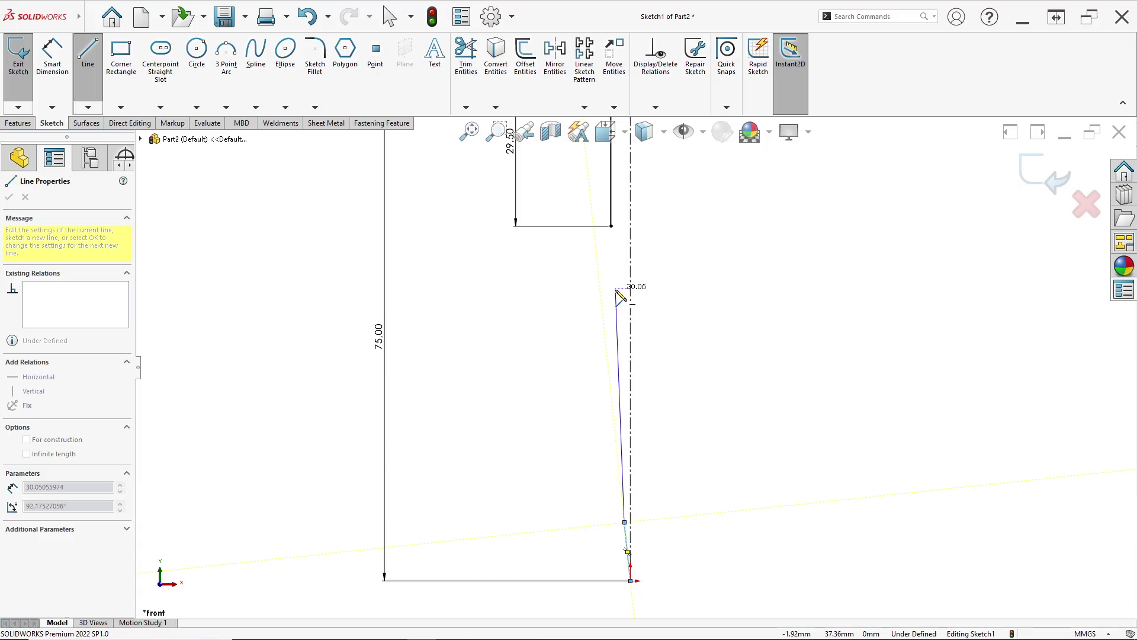
key(Escape)
scroll(618, 566, down, 1)
key(Escape)
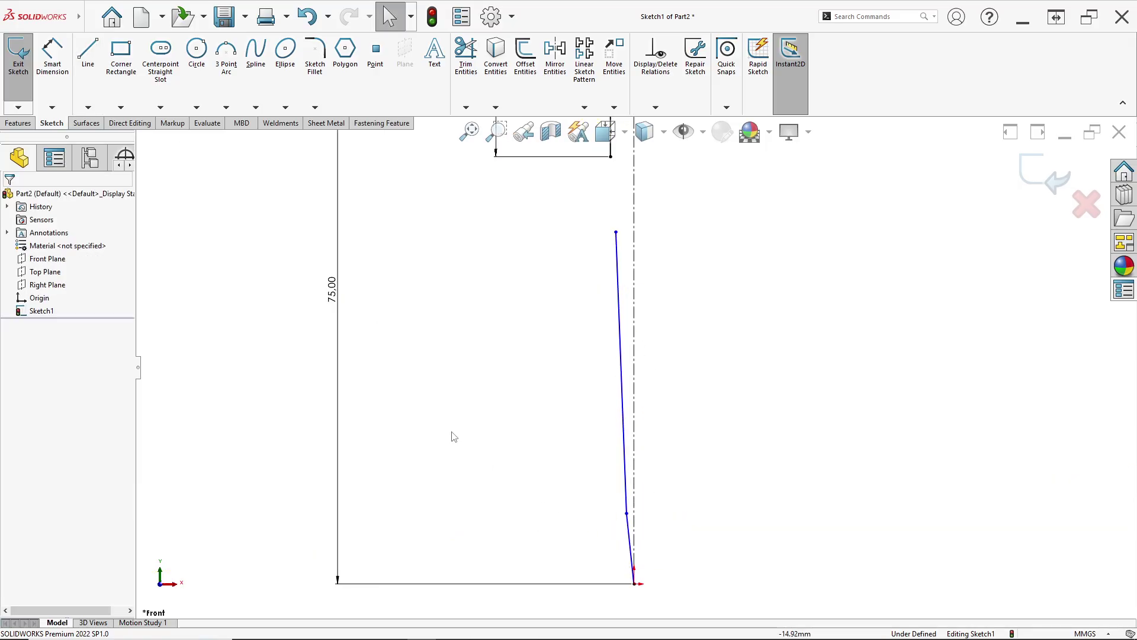
Dimension the vertical height of the short tip line above the origin and set it to 1 mm, as in the reference drawing.
click(66, 89)
scroll(681, 525, down, 2)
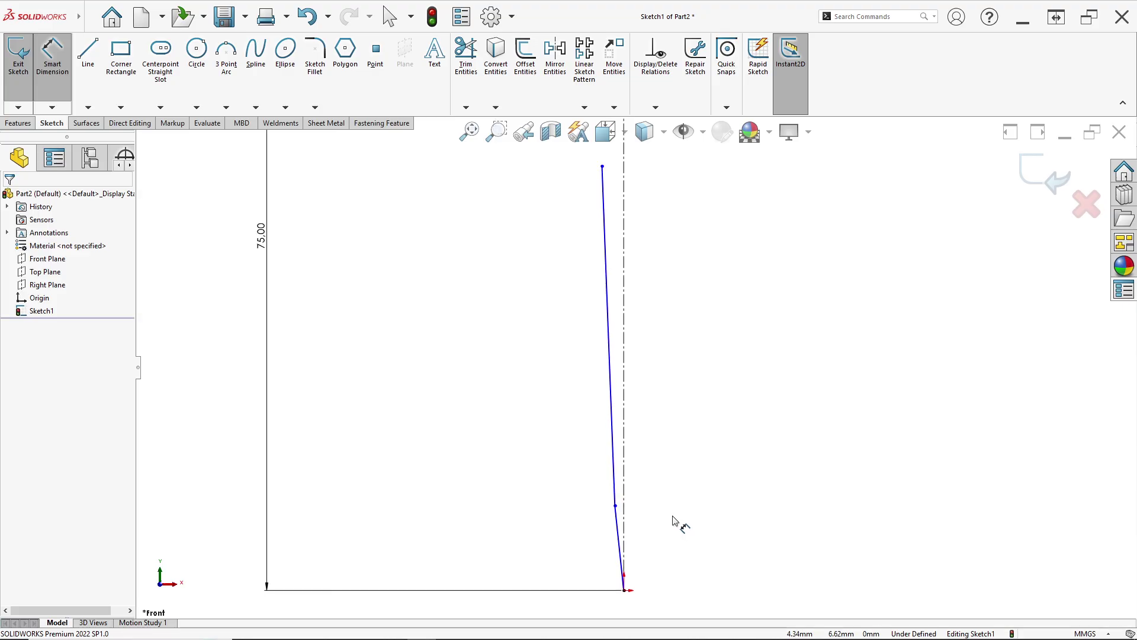
click(602, 497)
click(616, 603)
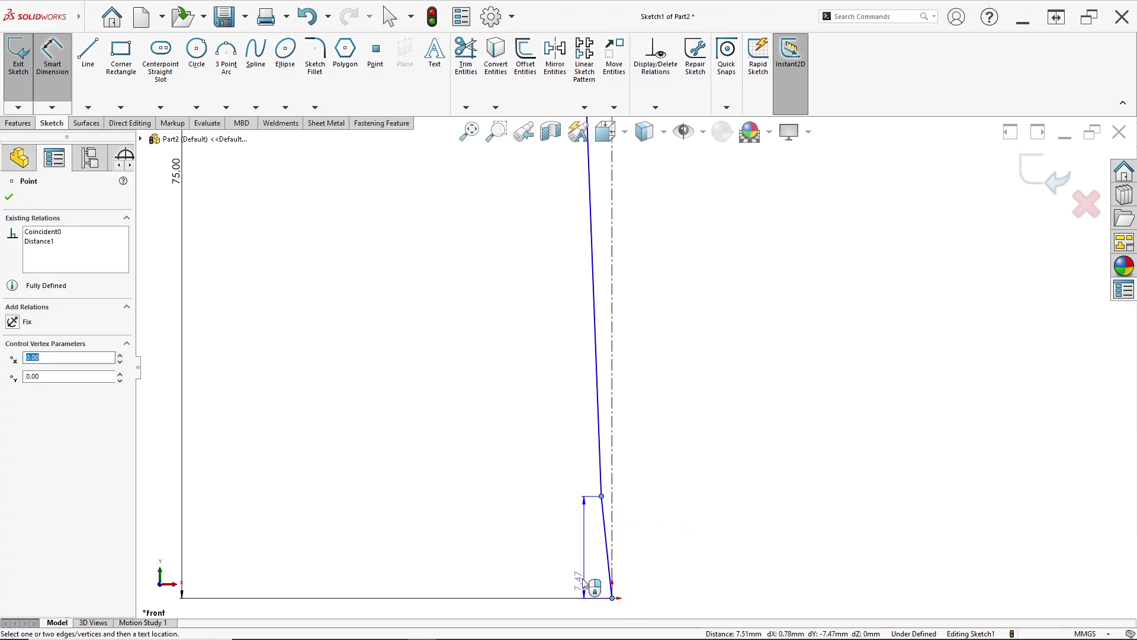
click(541, 548)
key(alt+Tab)
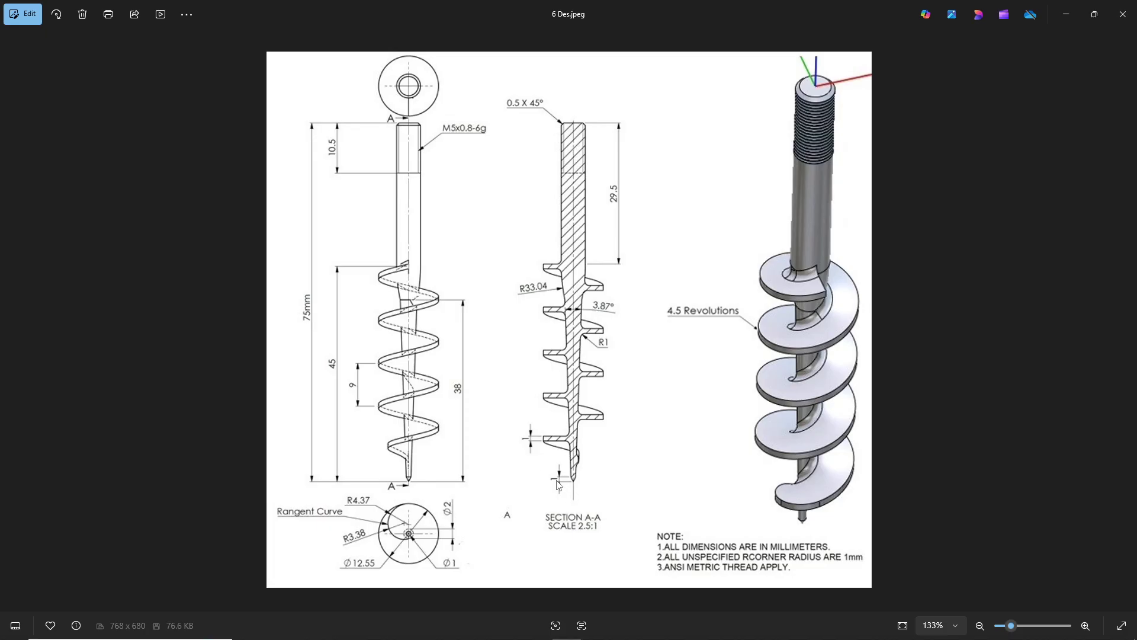
key(alt+Tab)
text(1)
key(Return)
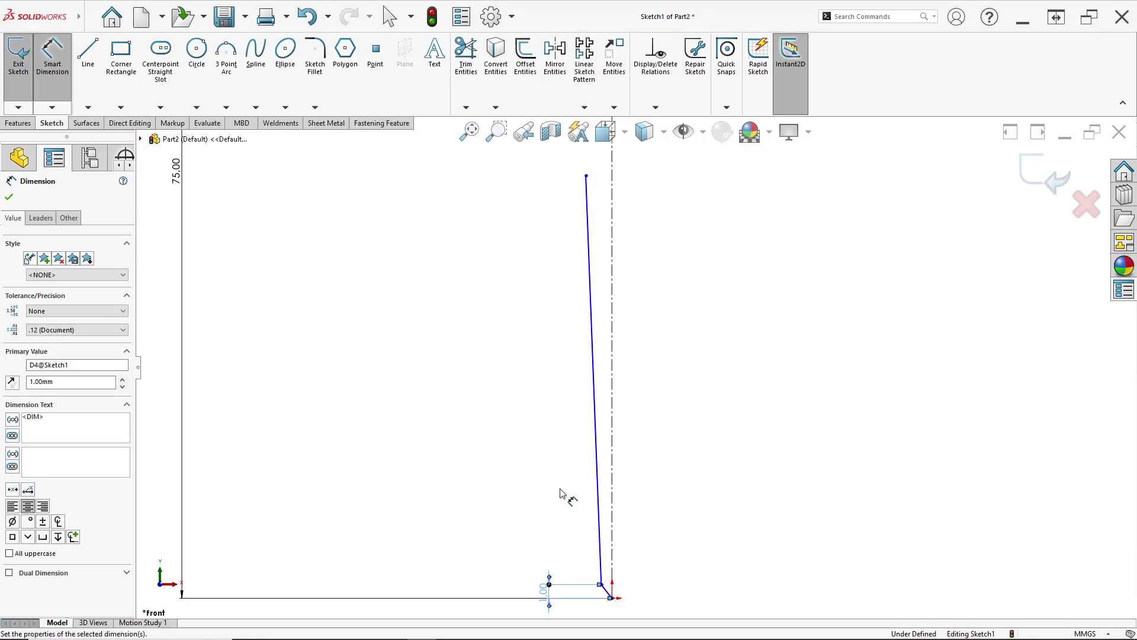
Add a diameter dimension of 1 mm between the tip line's upper end and the centerline, as in the reference drawing.
scroll(605, 550, down, 4)
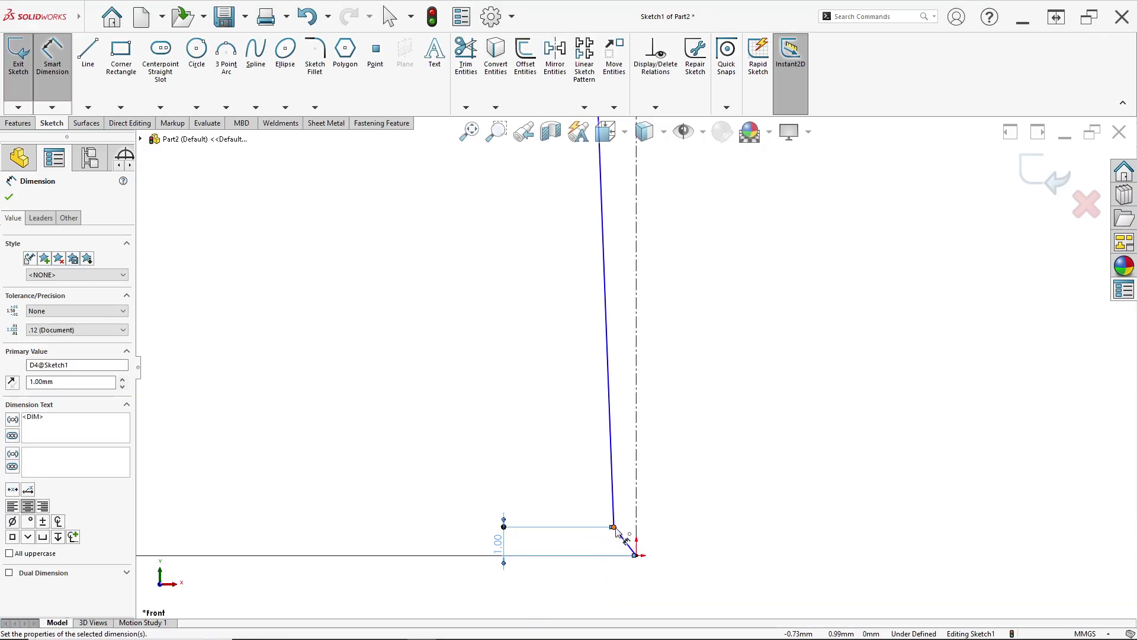
click(614, 528)
click(638, 526)
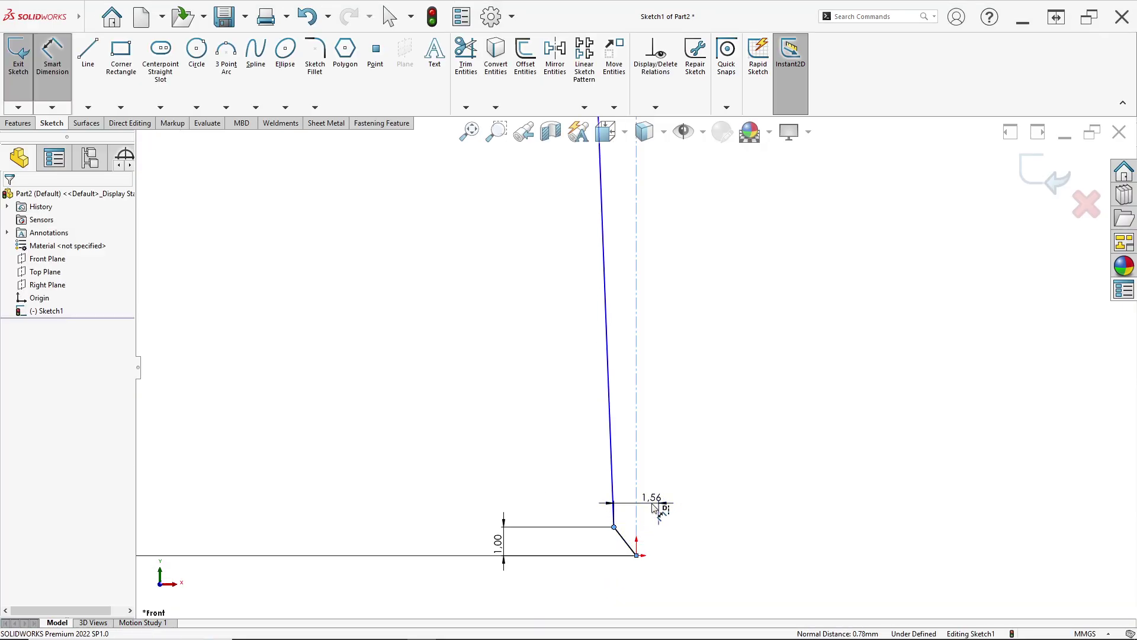
click(655, 508)
key(alt+Tab)
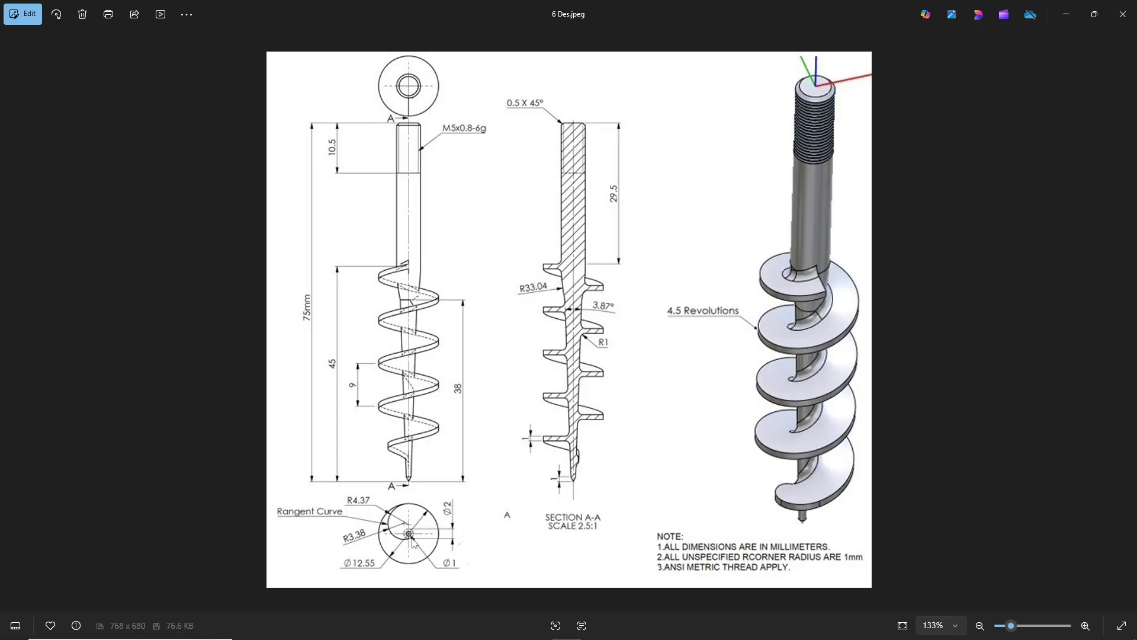
key(alt+Tab)
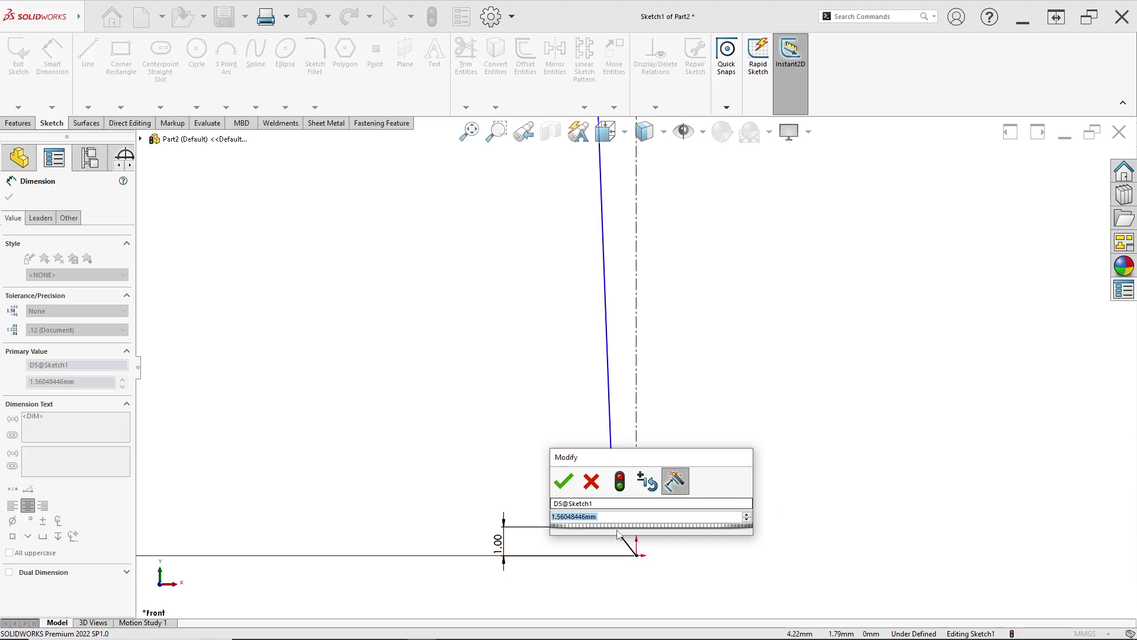
text(1)
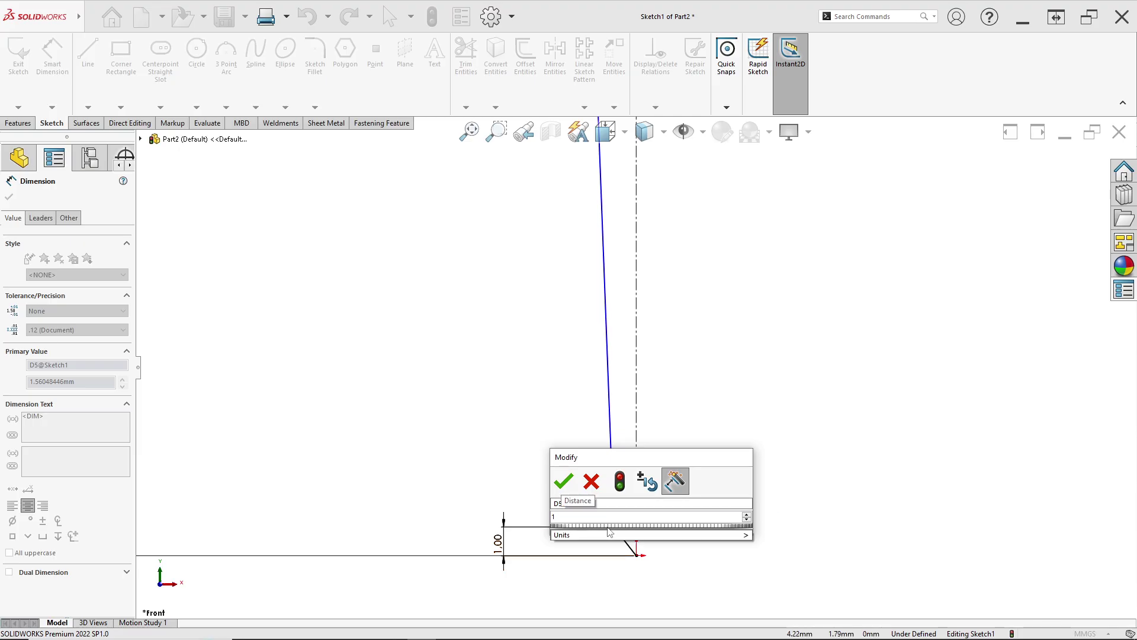
key(Return)
Add an included taper angle of 3.87° between the long slanted line and the centerline, as in the reference drawing.
scroll(619, 314, up, 3)
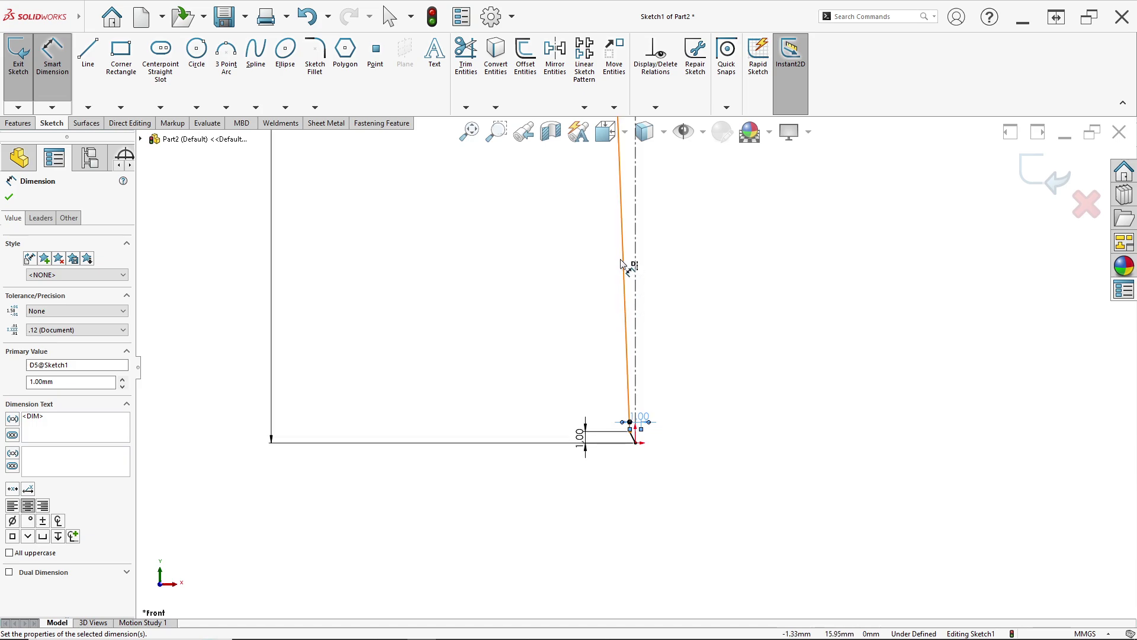
scroll(622, 264, down, 2)
scroll(622, 284, up, 2)
scroll(633, 261, down, 1)
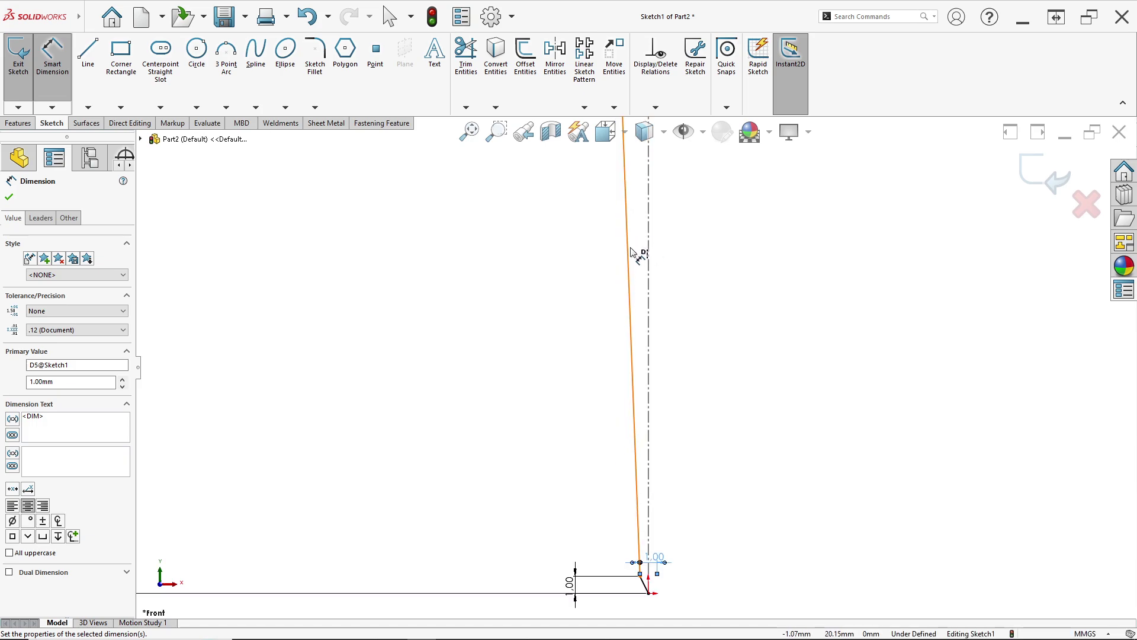
click(627, 261)
click(648, 255)
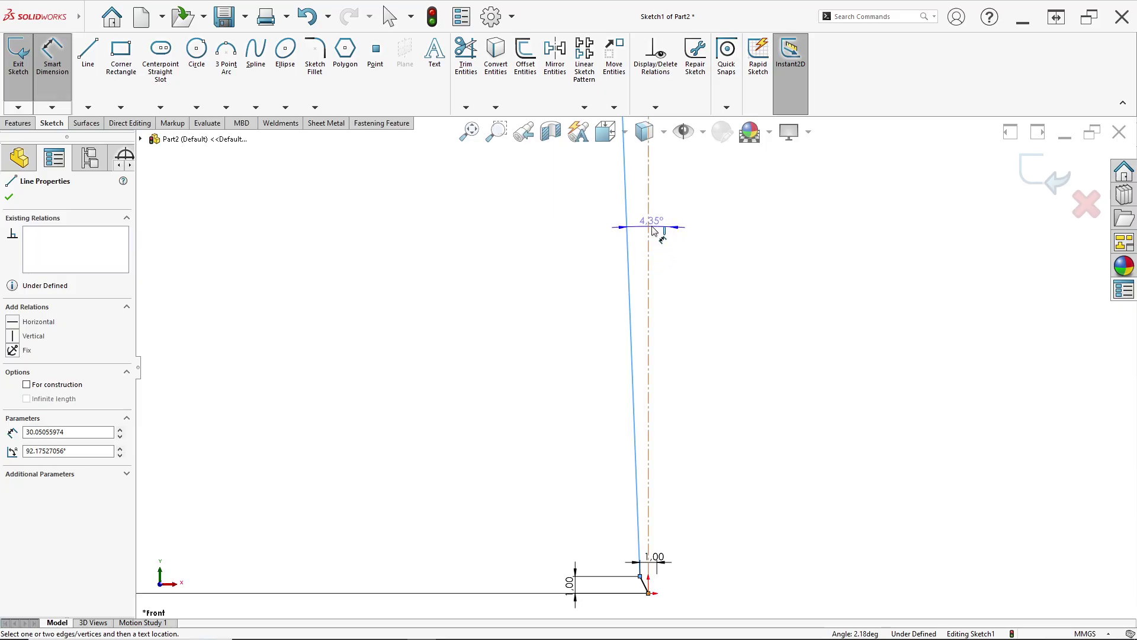
click(664, 222)
key(alt+Tab)
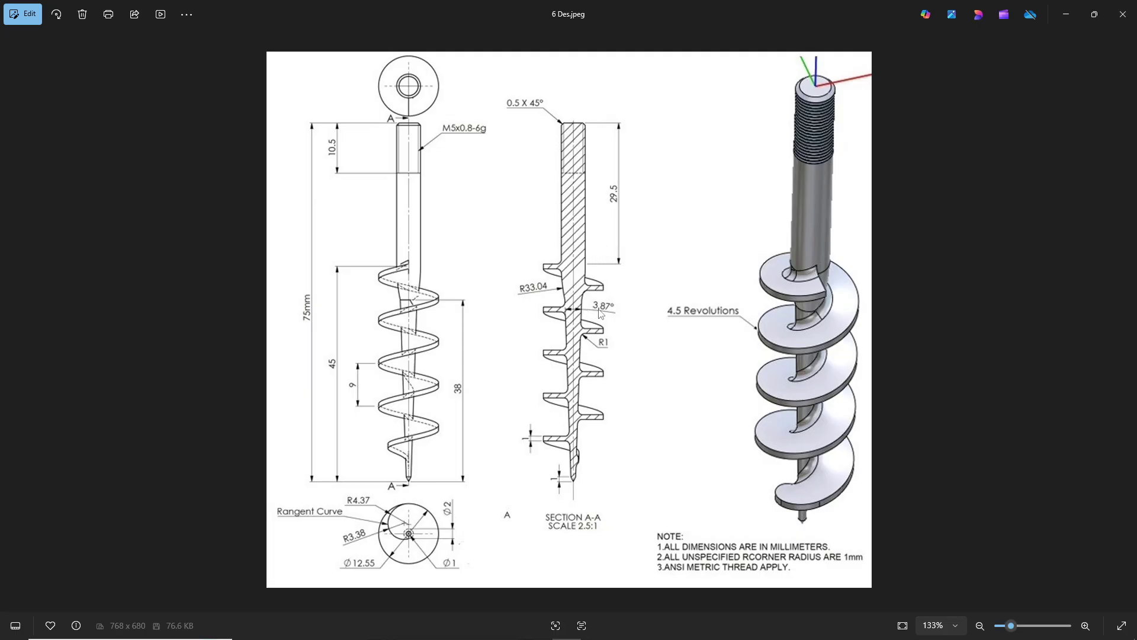
key(alt+Tab)
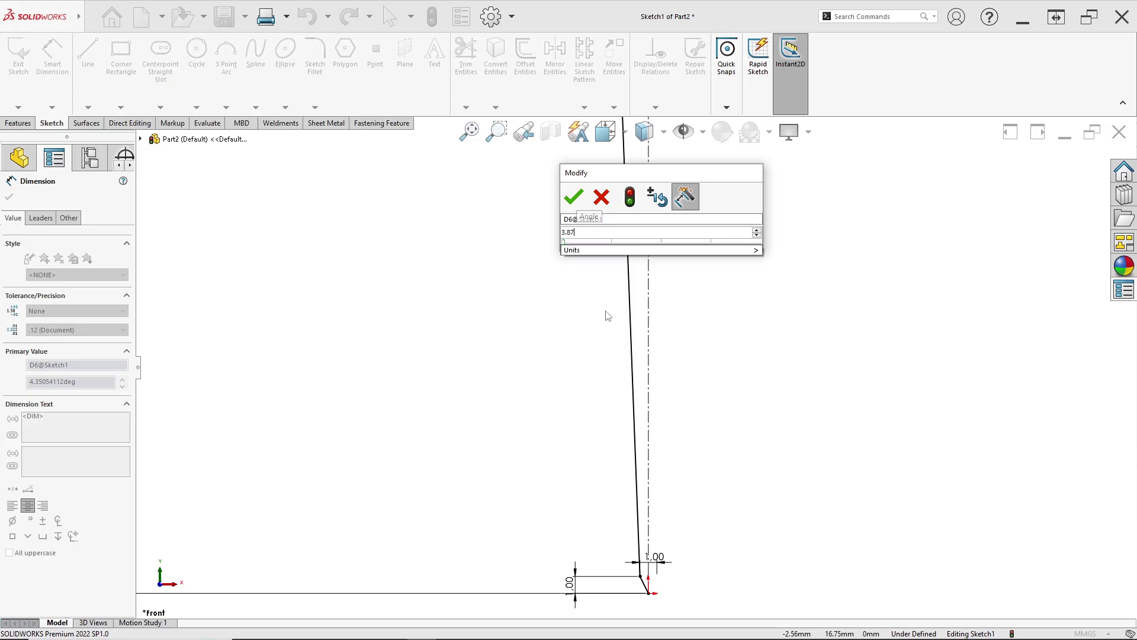
key(Return)
Draw a three-point arc of about 24 mm radius from the shank line's lower end to the slanted line's upper end, bulging outward.
key(alt+Tab)
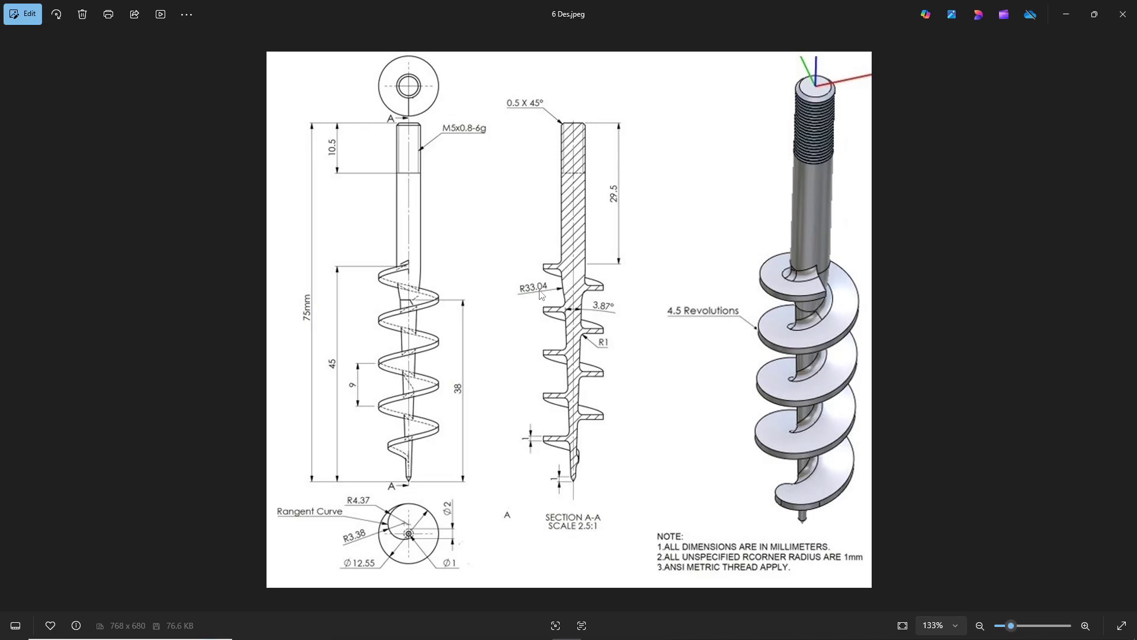
key(alt+Tab)
scroll(622, 213, up, 5)
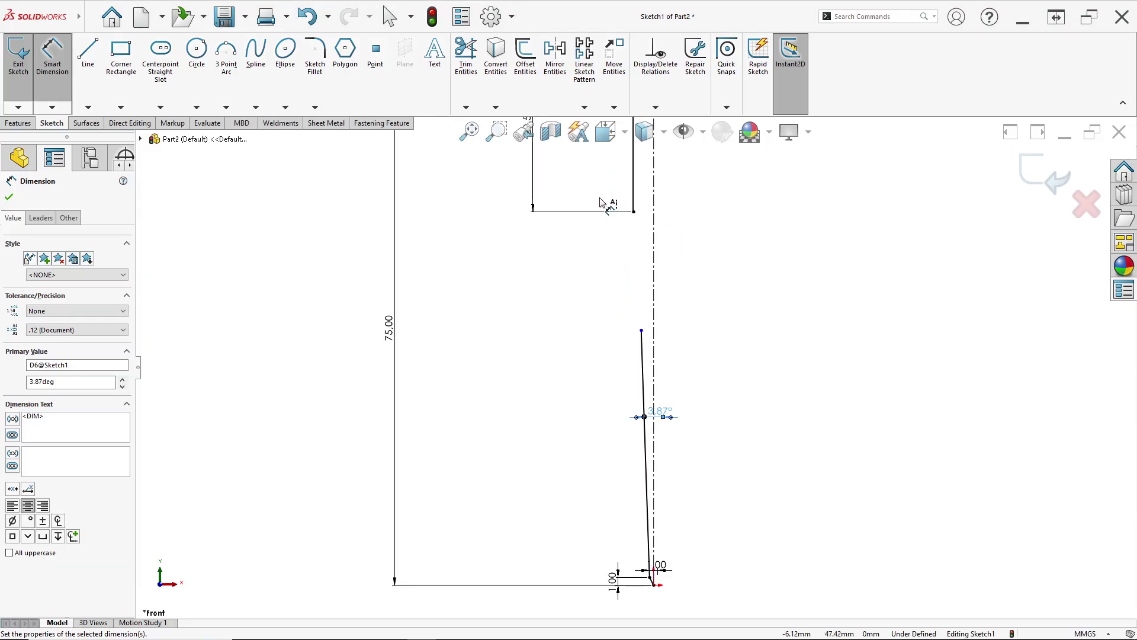
click(227, 68)
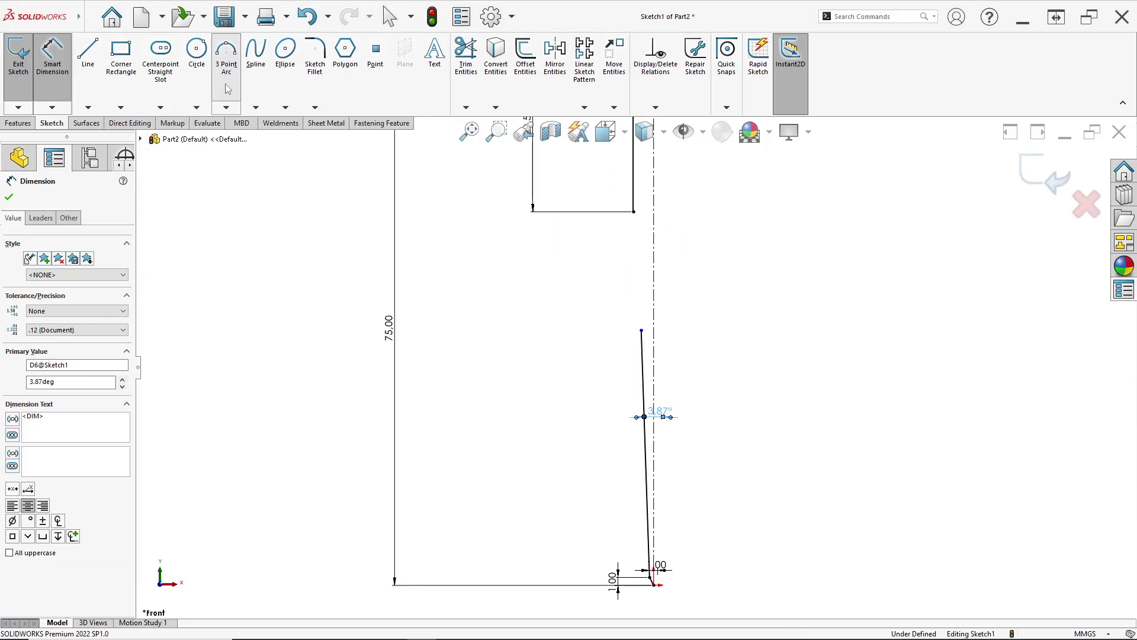
click(634, 211)
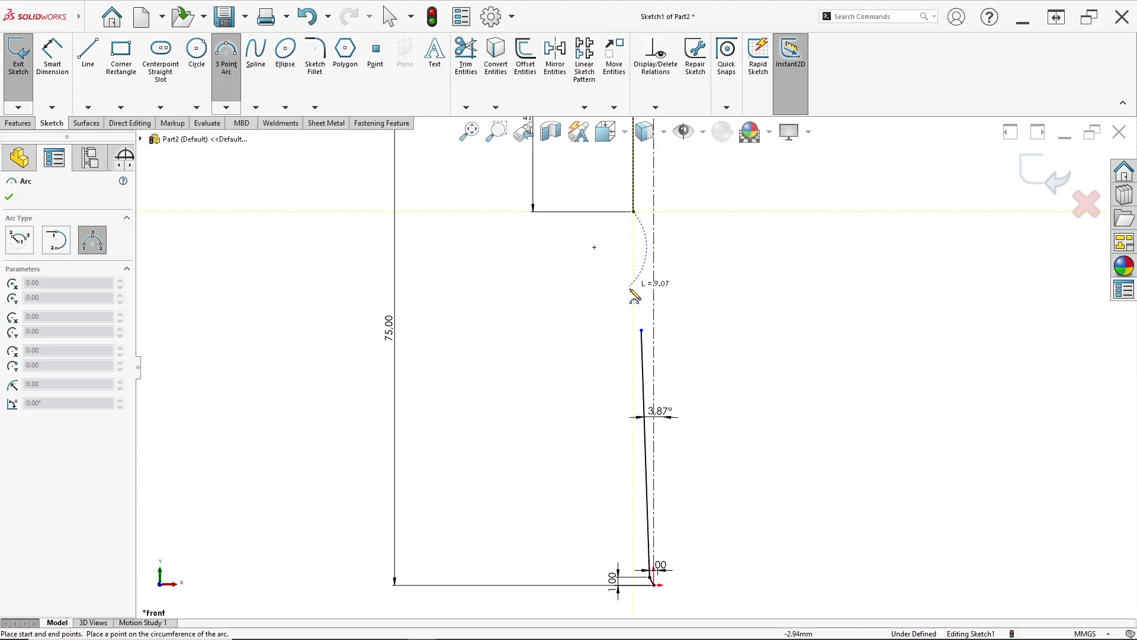
click(642, 330)
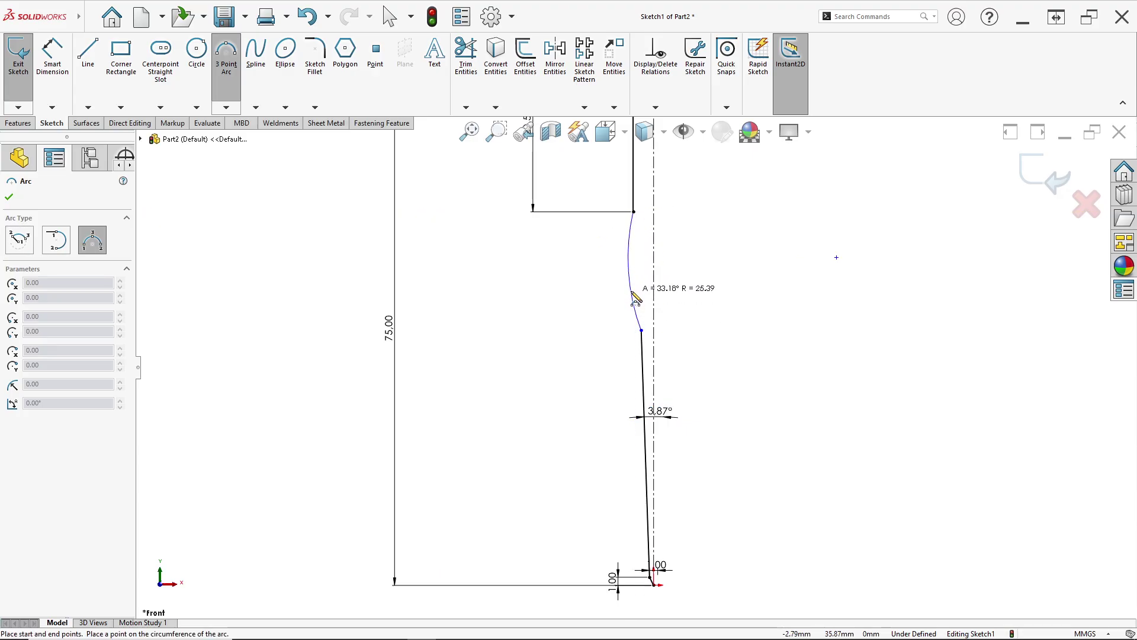
click(636, 298)
key(Escape)
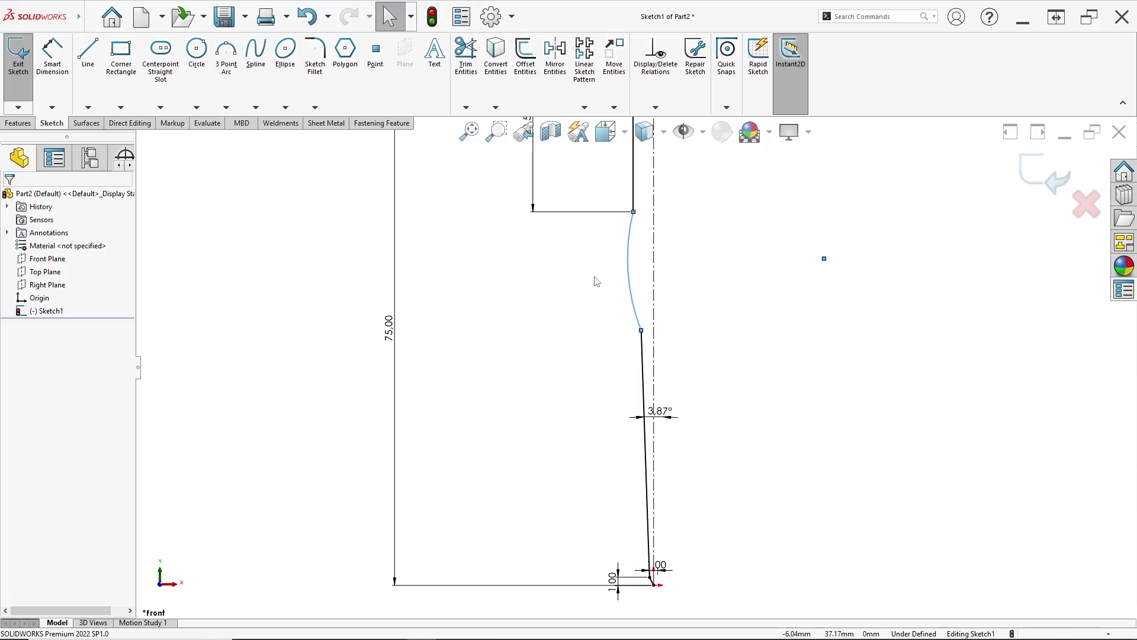
Dimension the height from the origin to the slanted line's upper end and set it to 38 mm, as in the reference drawing.
click(62, 76)
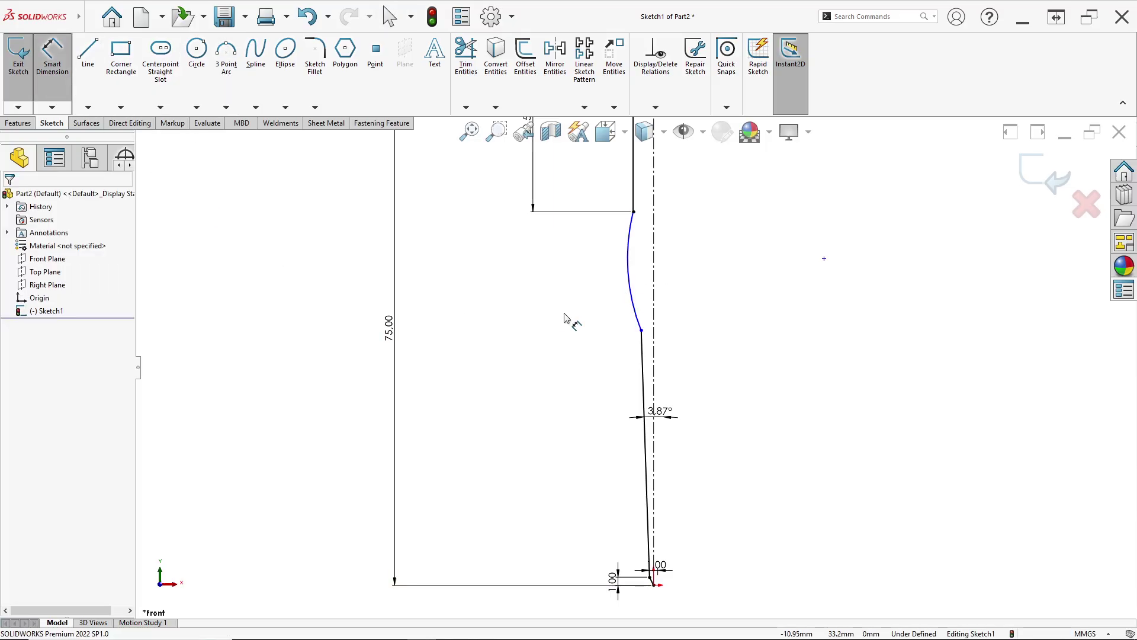
click(644, 330)
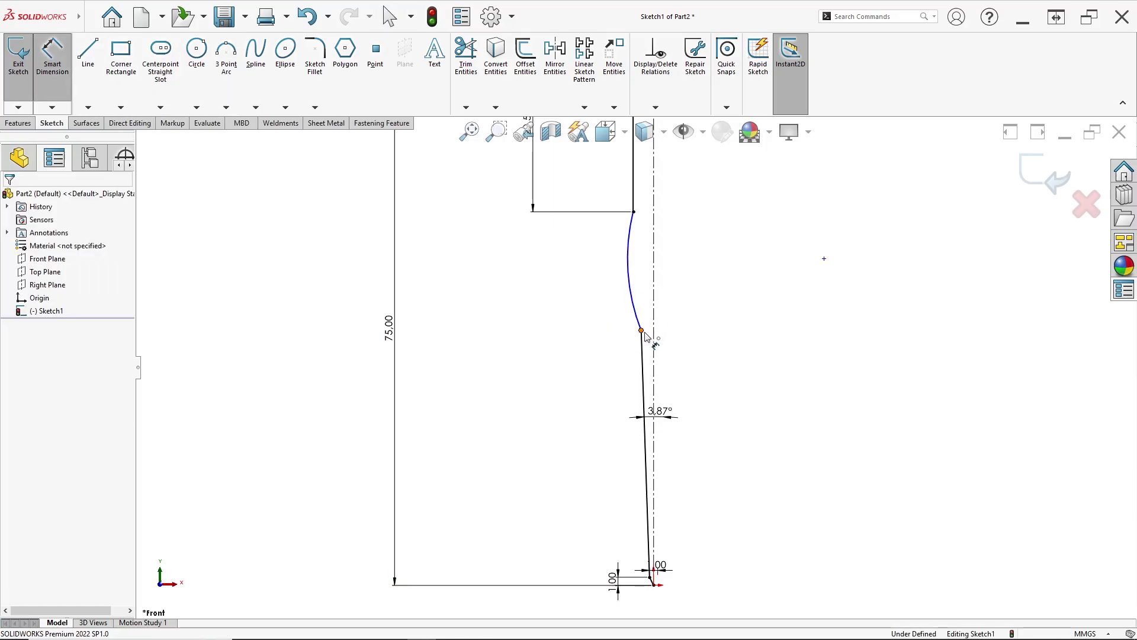
click(654, 585)
key(alt+Tab)
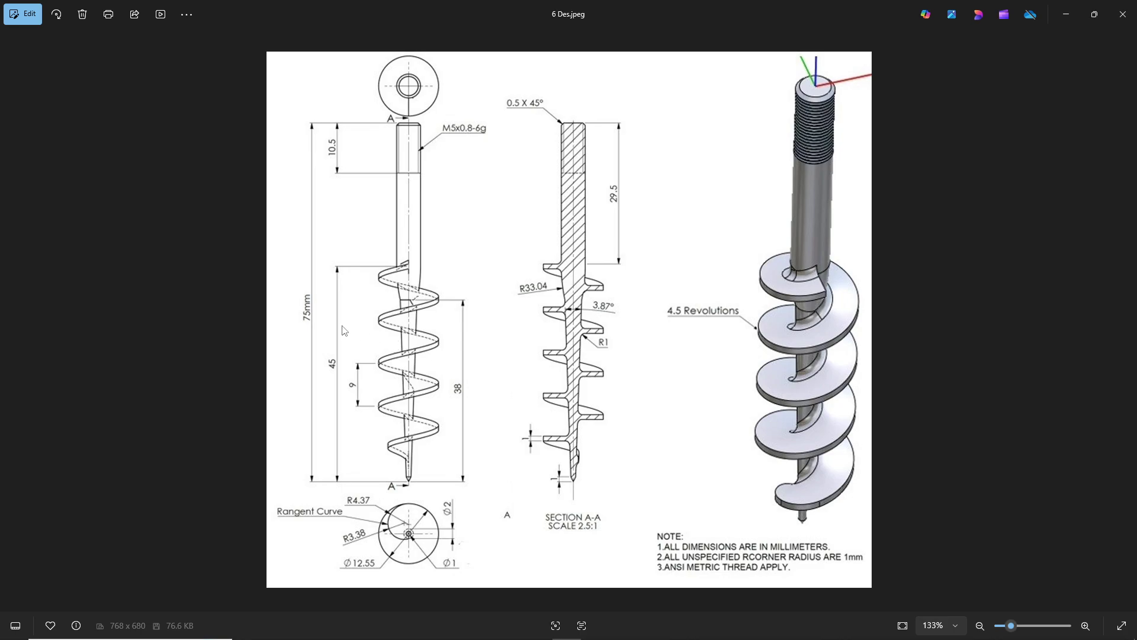
key(alt+Tab)
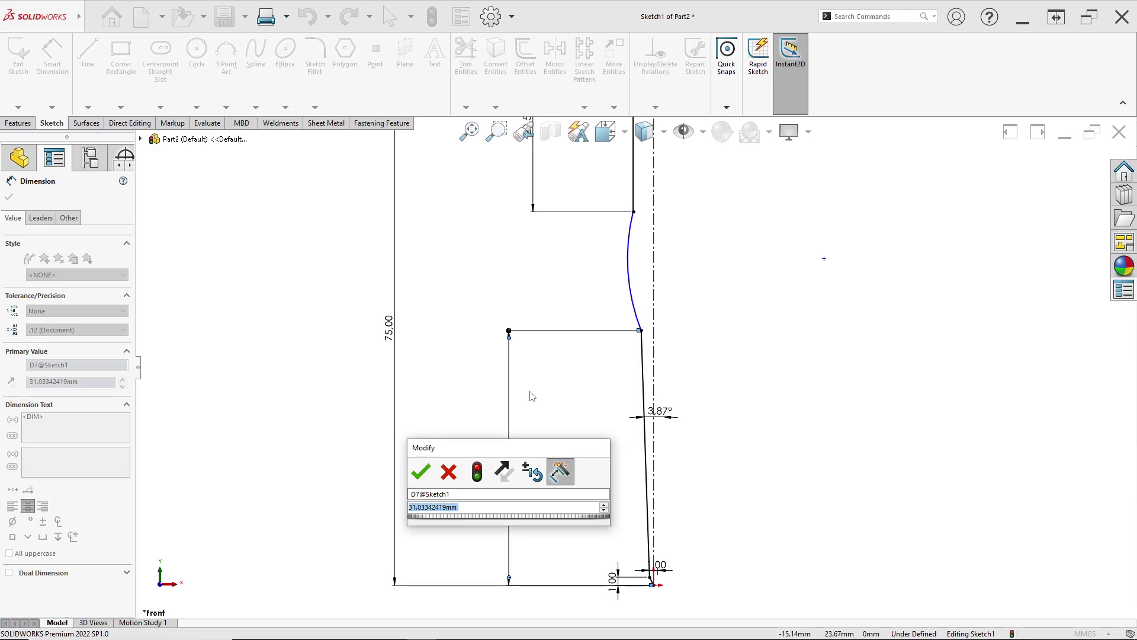
text(38)
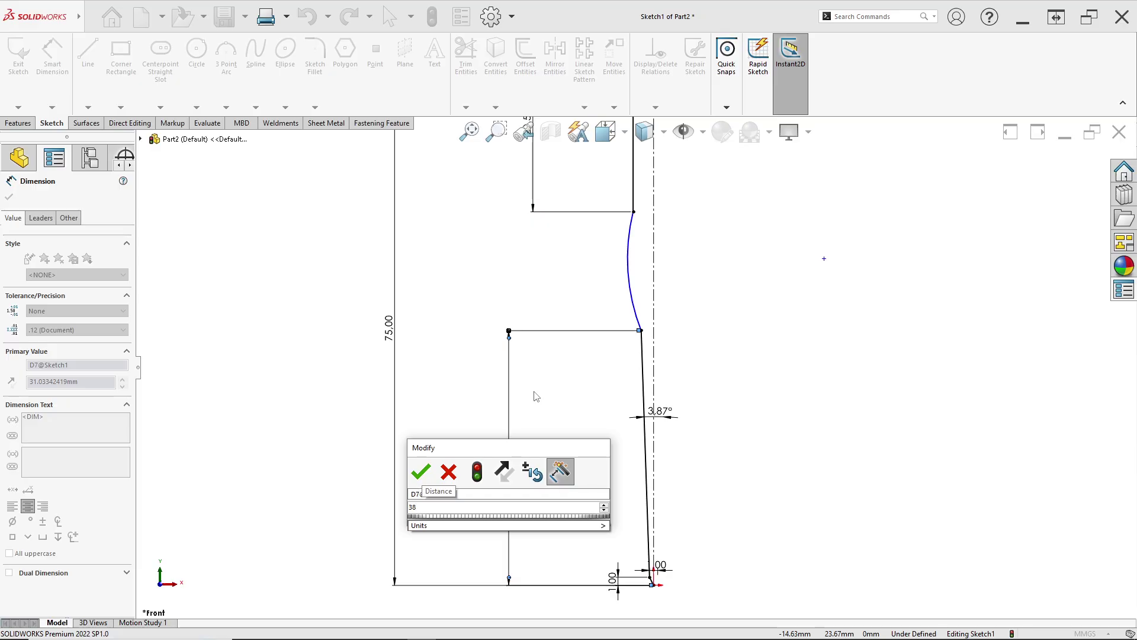
key(Return)
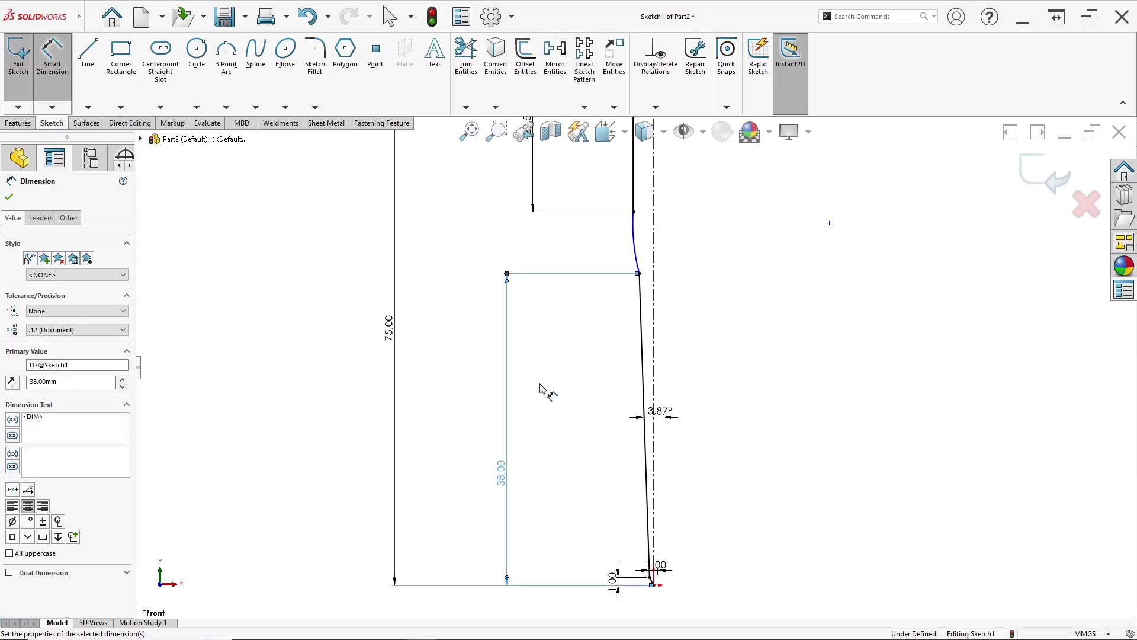
Dimension the connecting arc and set its radius to 33.04 mm, following the reference drawing.
click(632, 267)
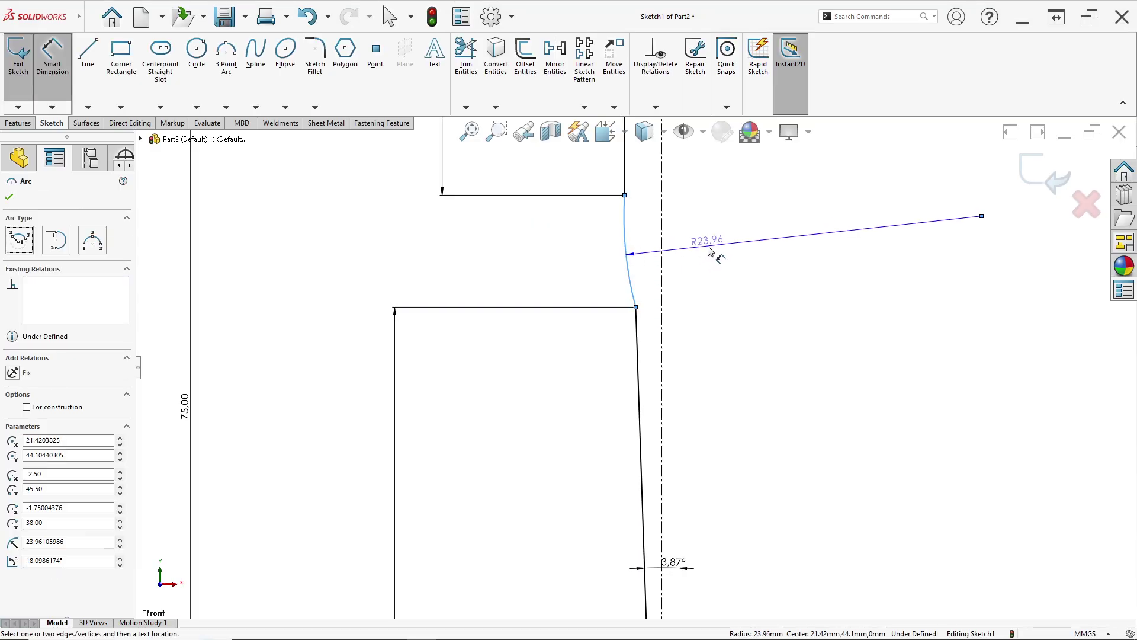
key(alt+Tab)
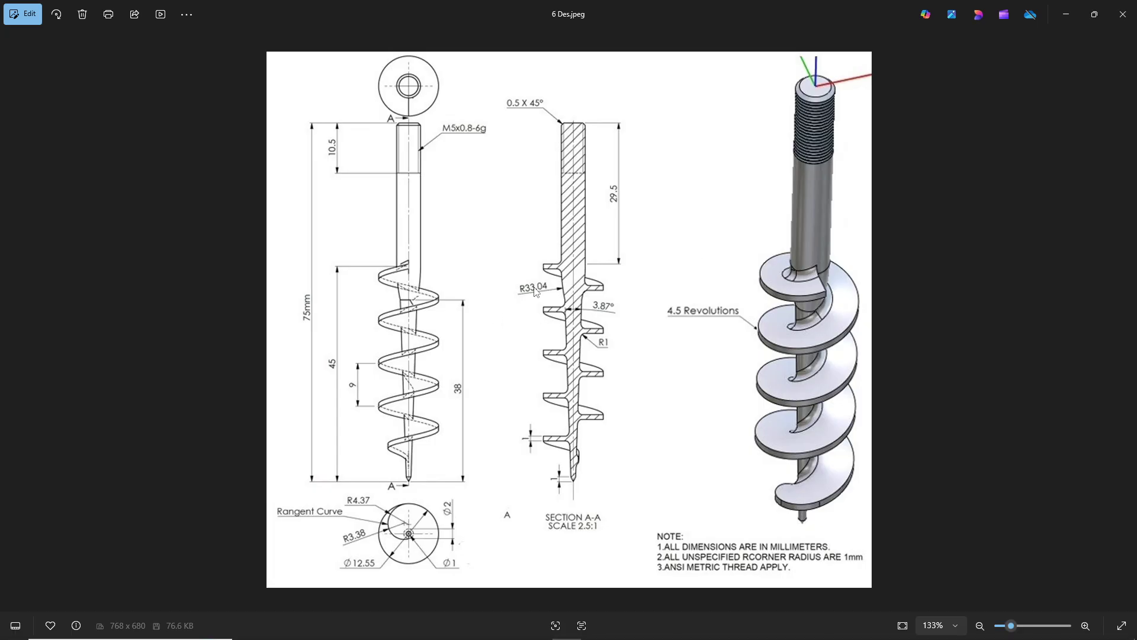
key(alt+Tab)
click(561, 294)
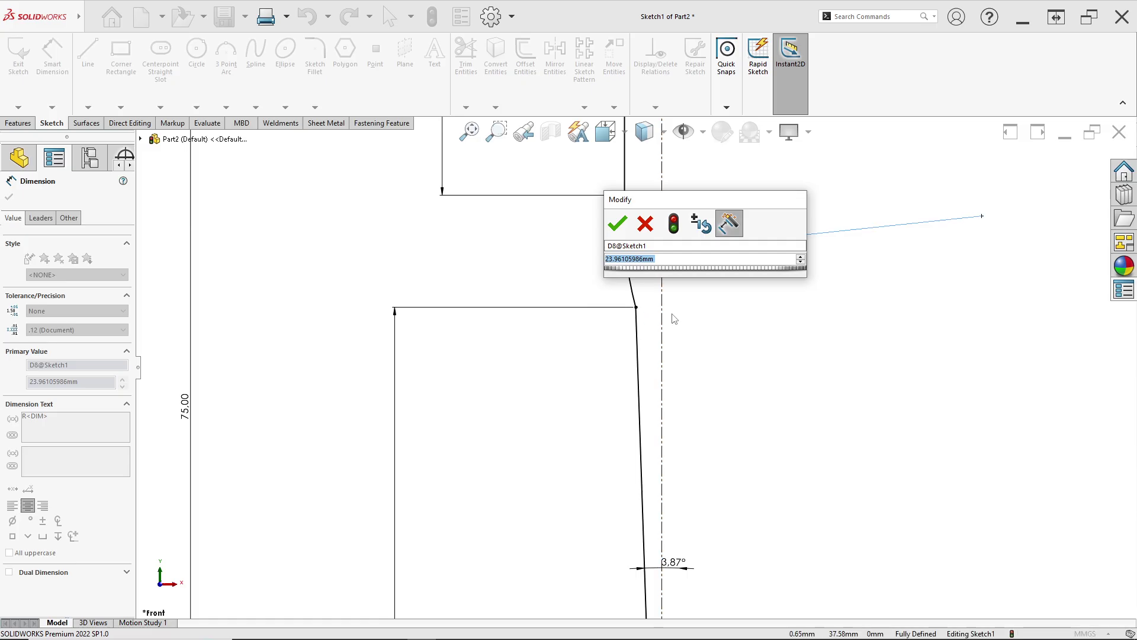
text(33.04)
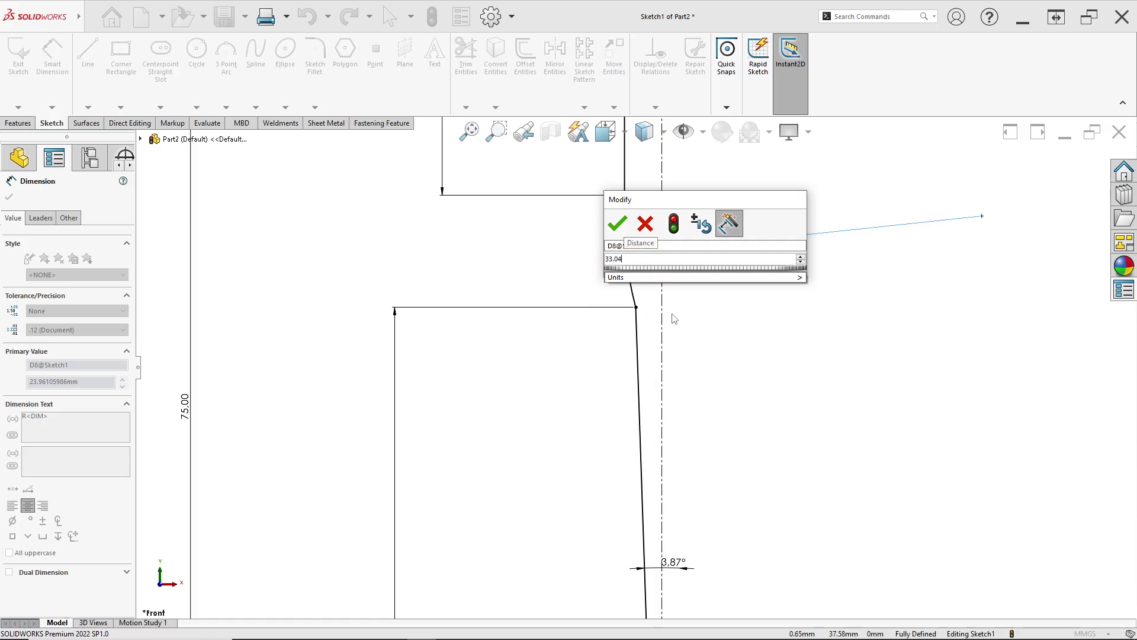
key(Return)
Revolve the shaft's half-profile sketch 360° about the vertical centerline into a solid.
scroll(676, 314, up, 4)
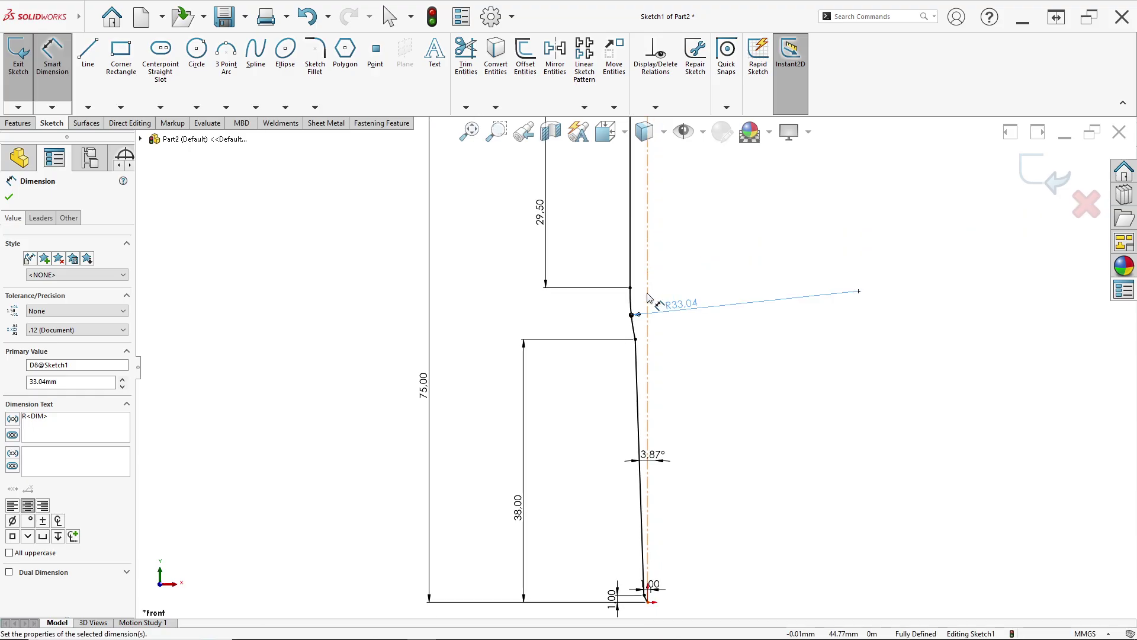
scroll(631, 237, down, 3)
scroll(633, 364, up, 3)
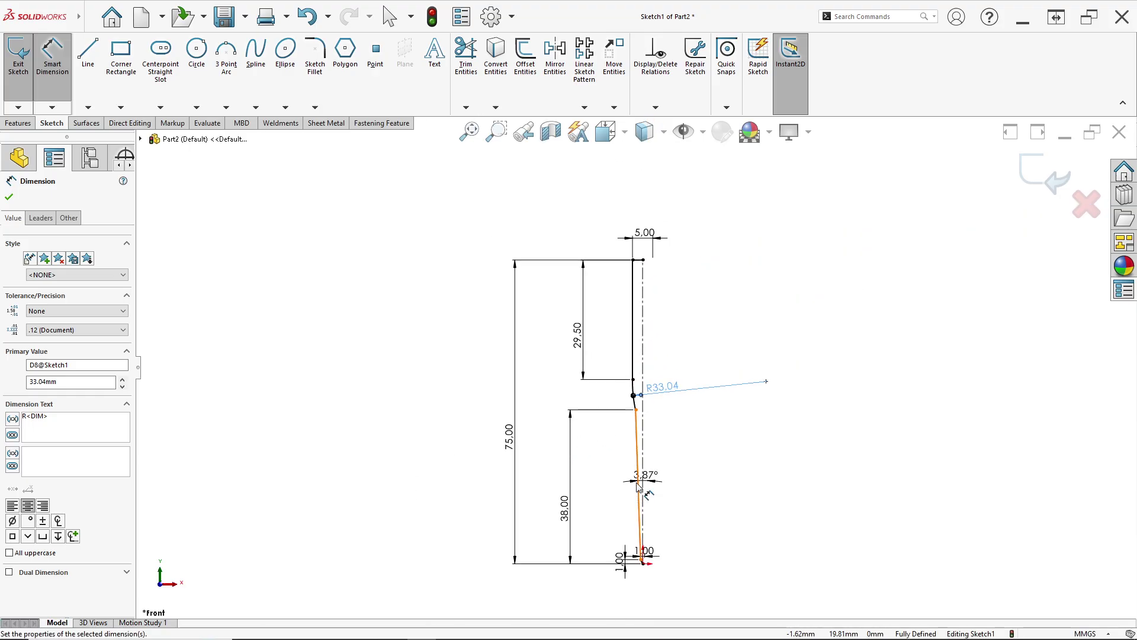
scroll(629, 501, down, 1)
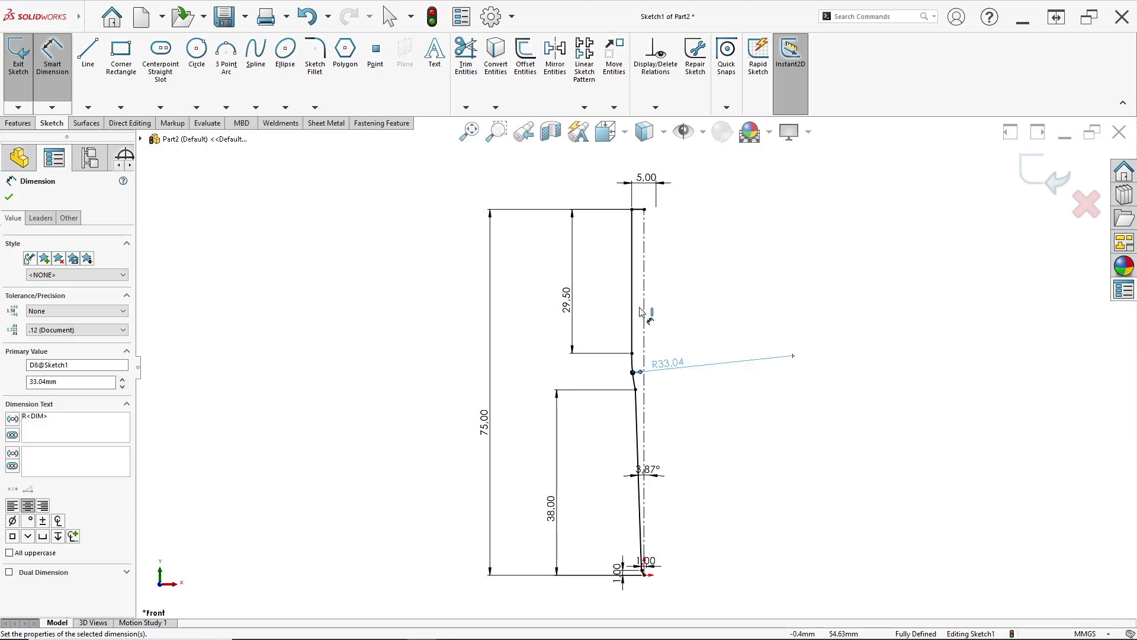
click(18, 123)
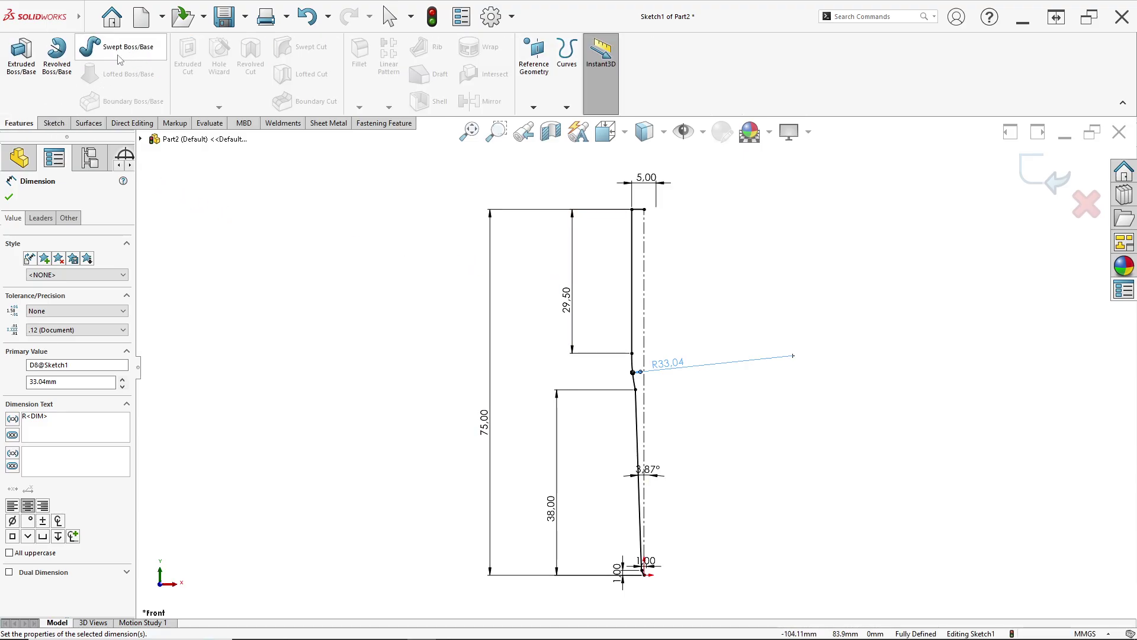
click(67, 80)
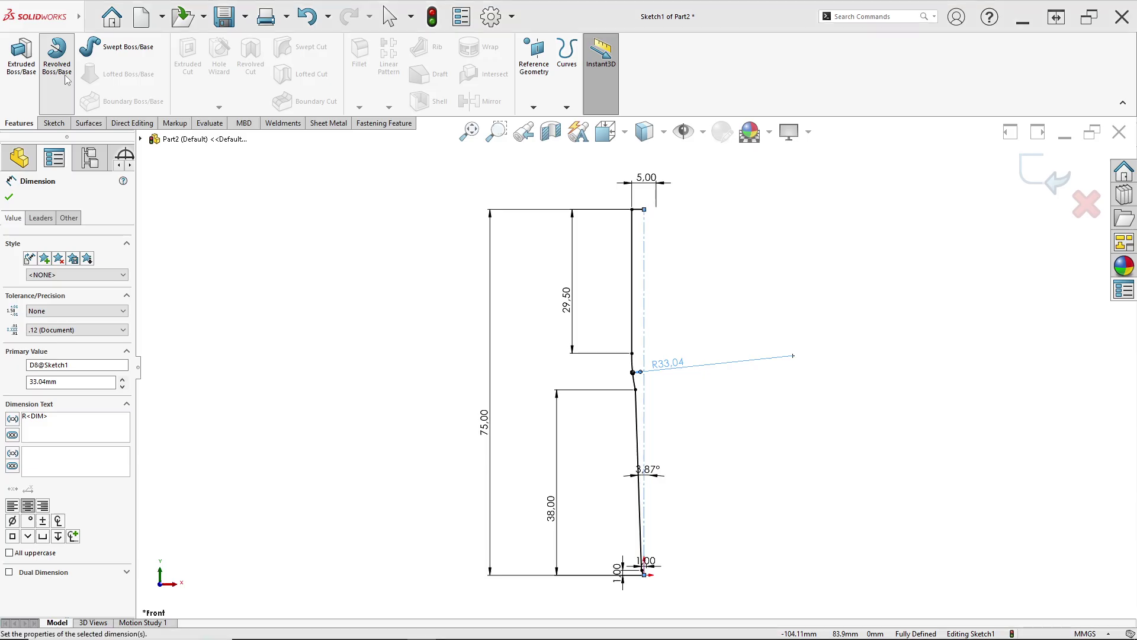
click(597, 330)
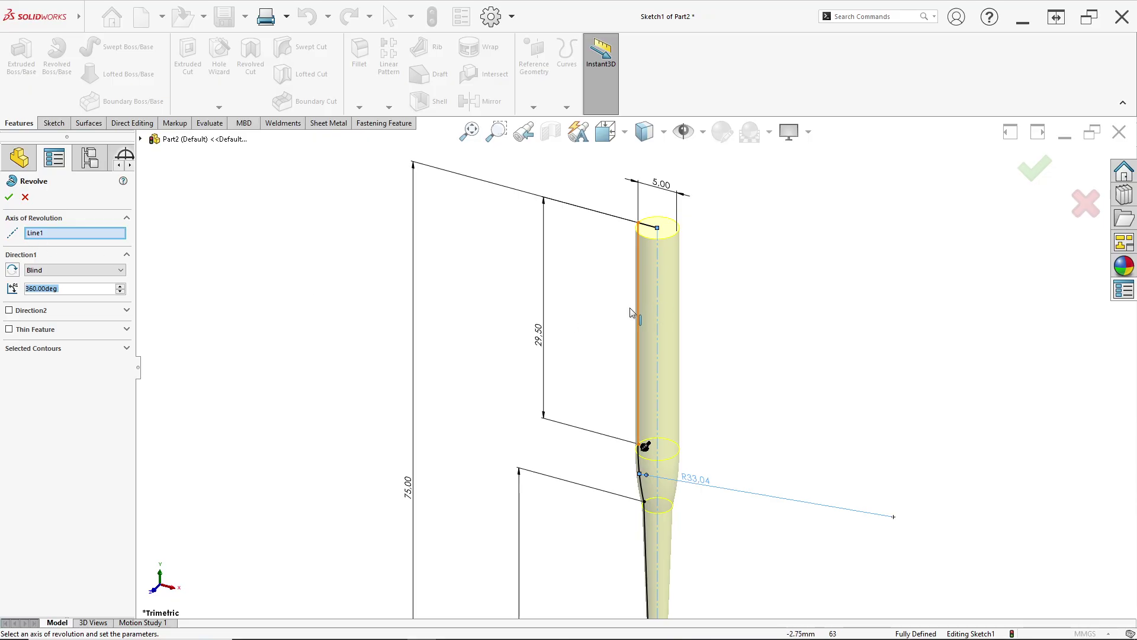
click(9, 197)
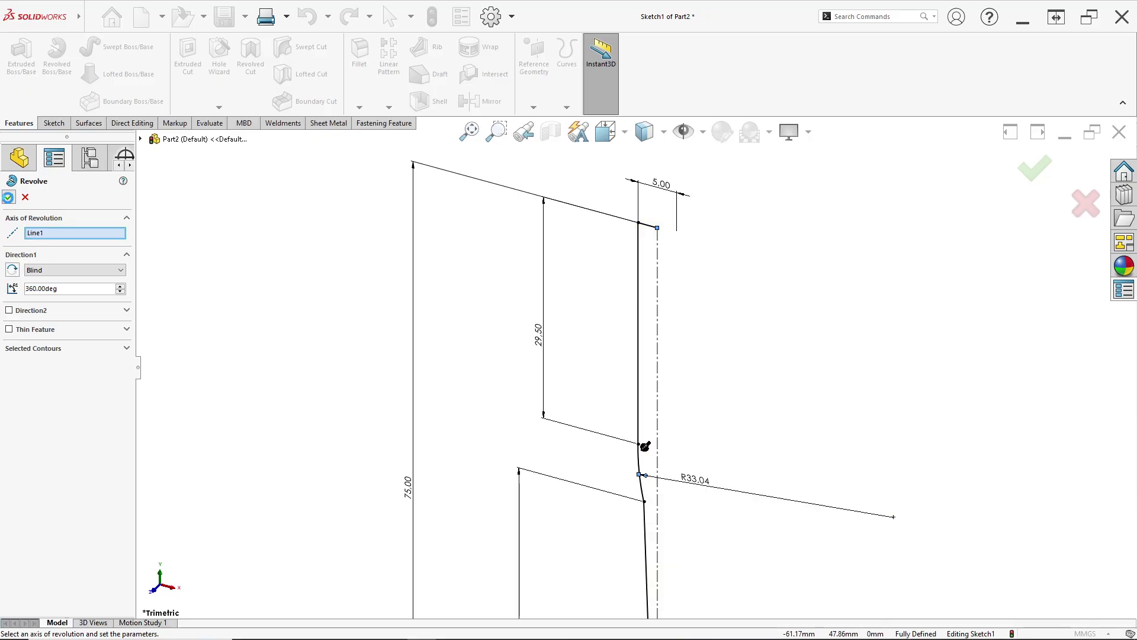
Chamfer the top circular edge of the shank with a 0.5 mm distance at 45°, following the reference drawing.
scroll(610, 438, up, 3)
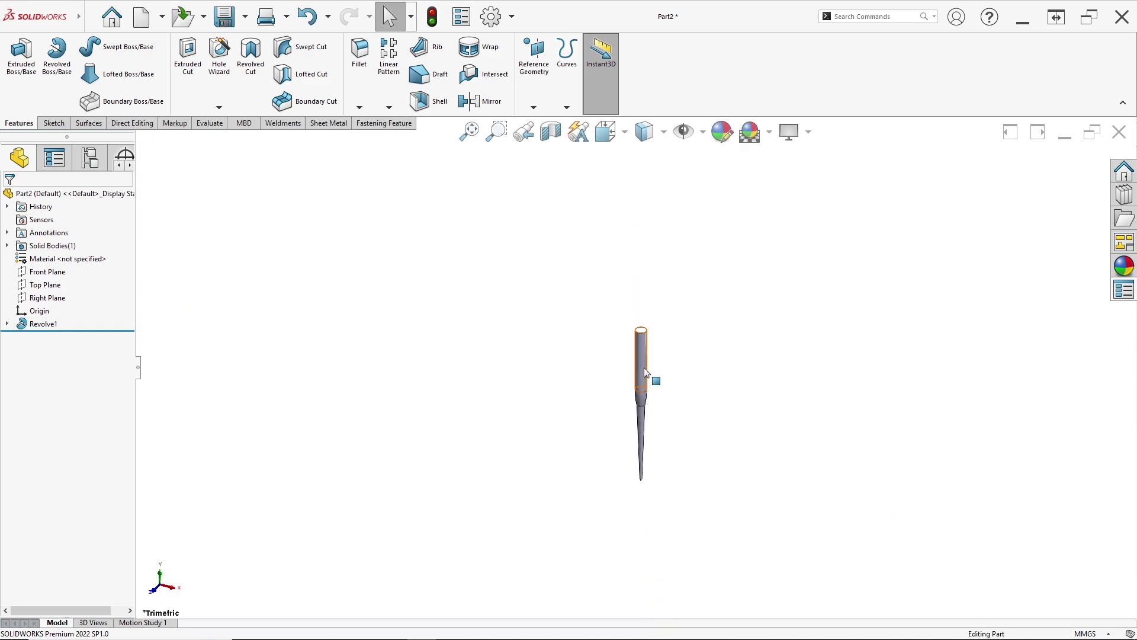
scroll(663, 414, down, 2)
scroll(644, 315, down, 3)
scroll(637, 310, down, 3)
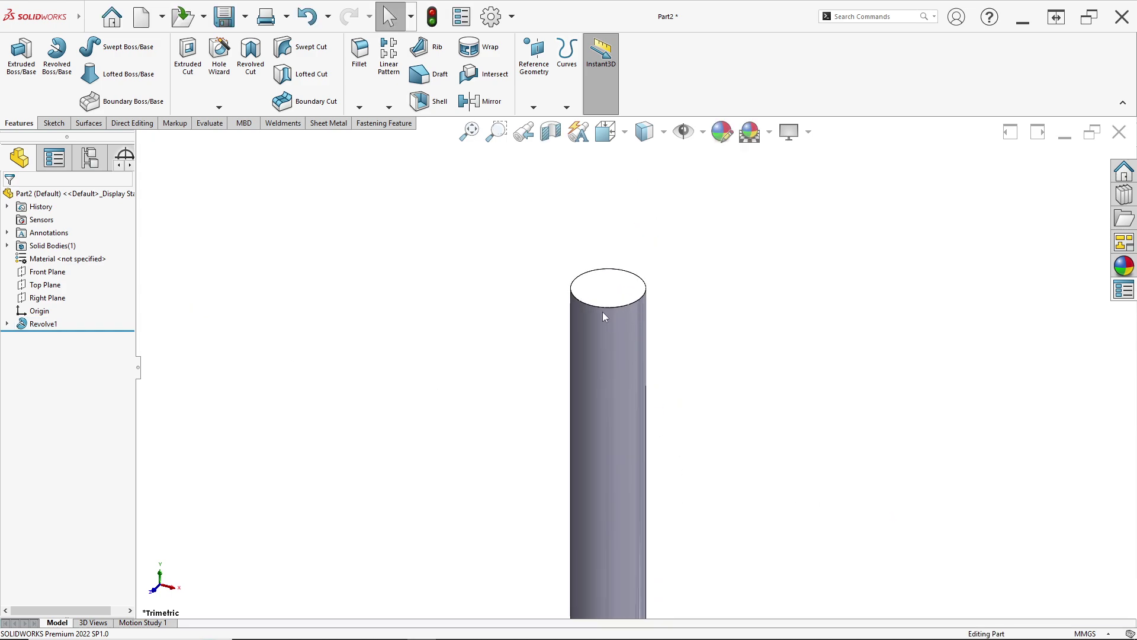
key(alt+Tab)
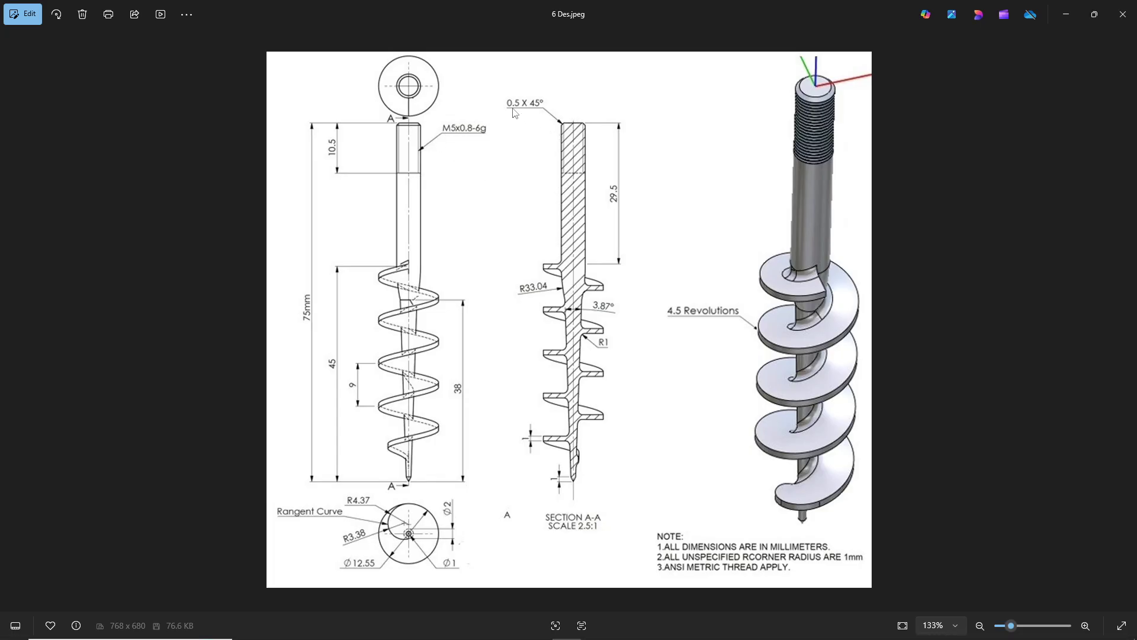
key(alt+Tab)
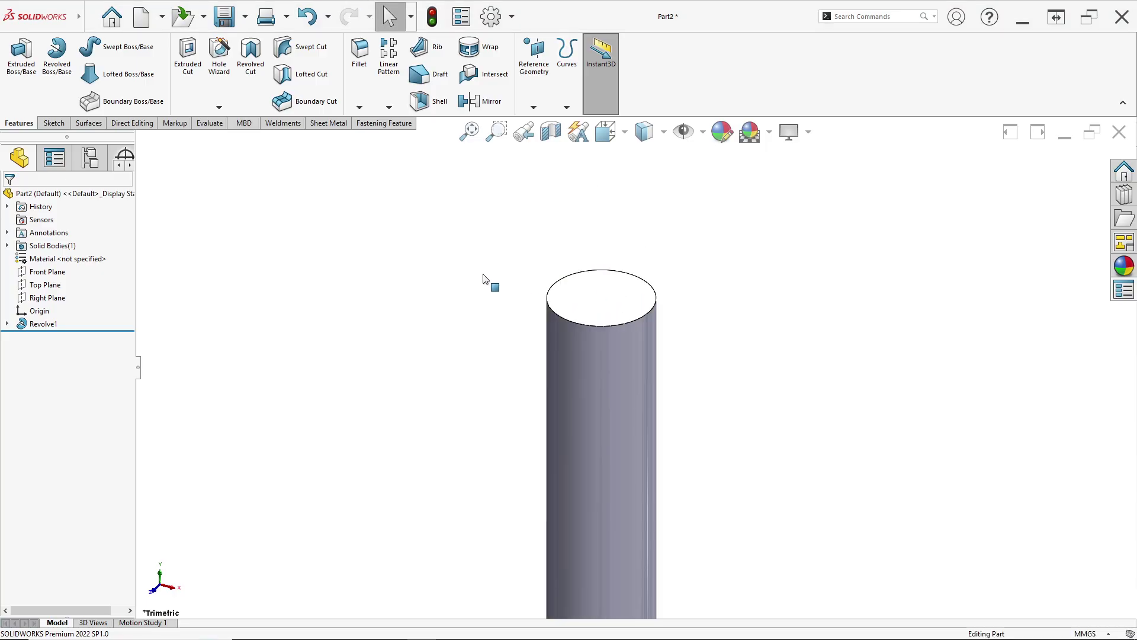
click(388, 107)
click(379, 134)
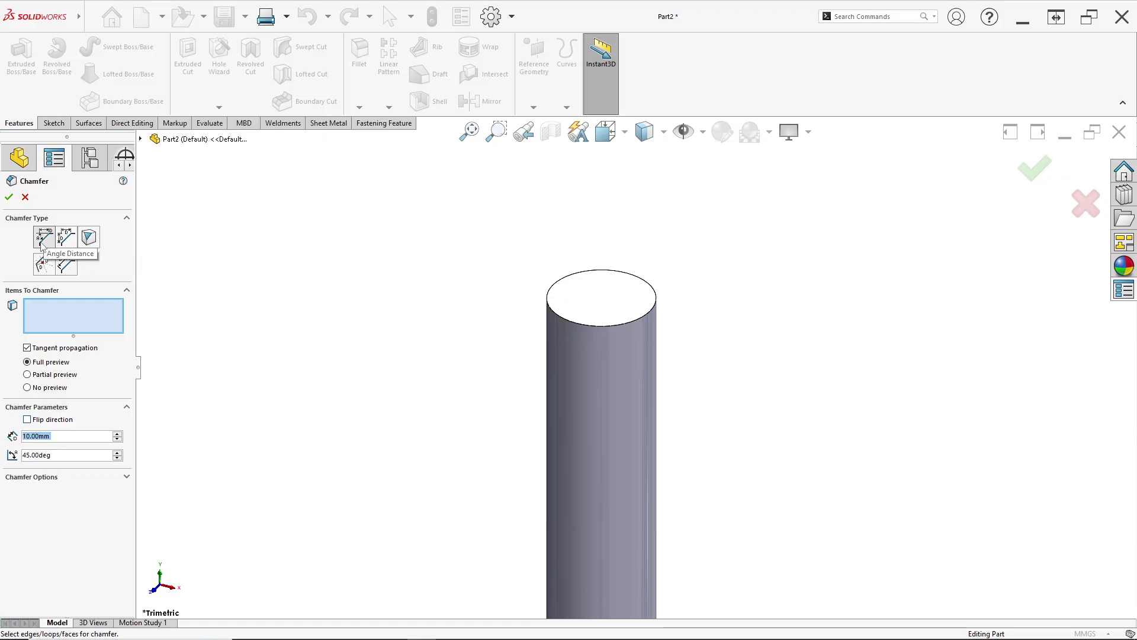
text(0.5)
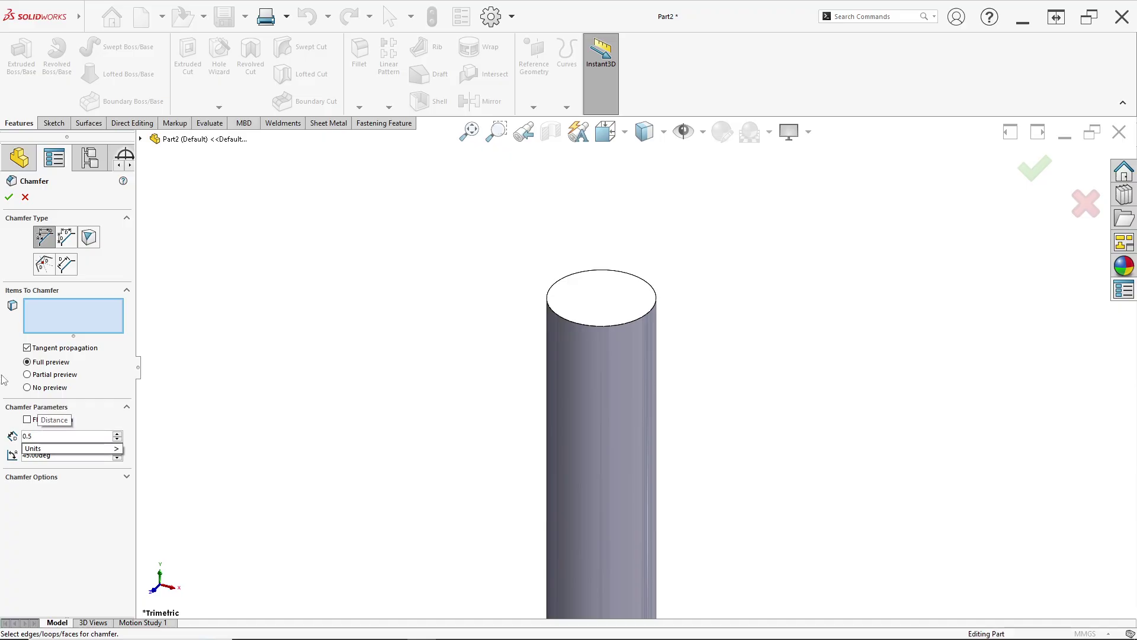
click(49, 455)
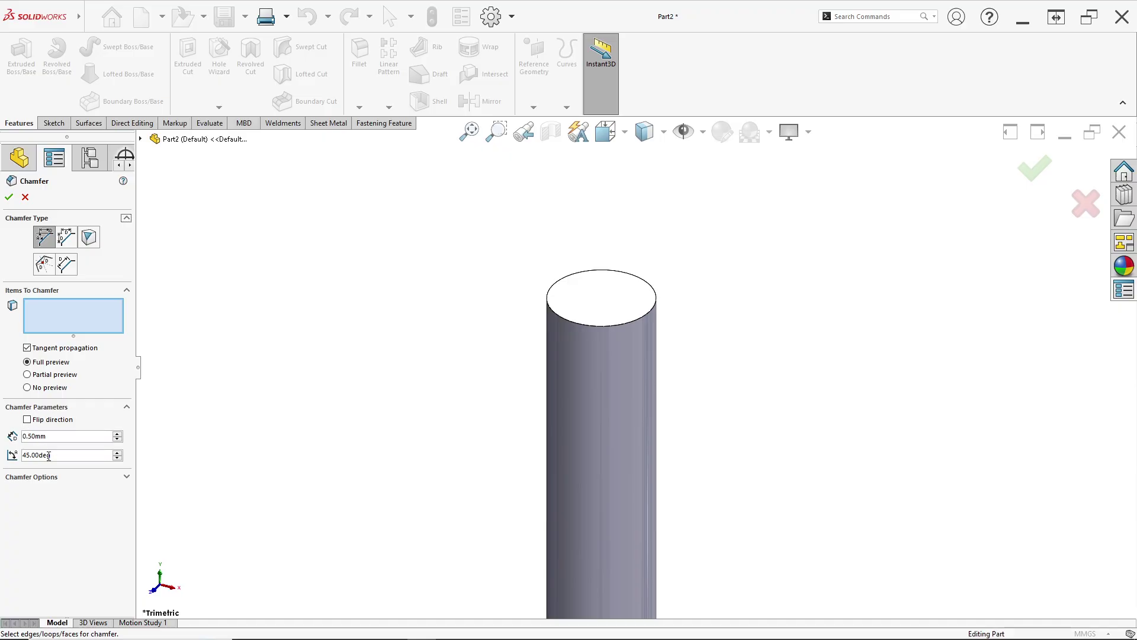
click(580, 323)
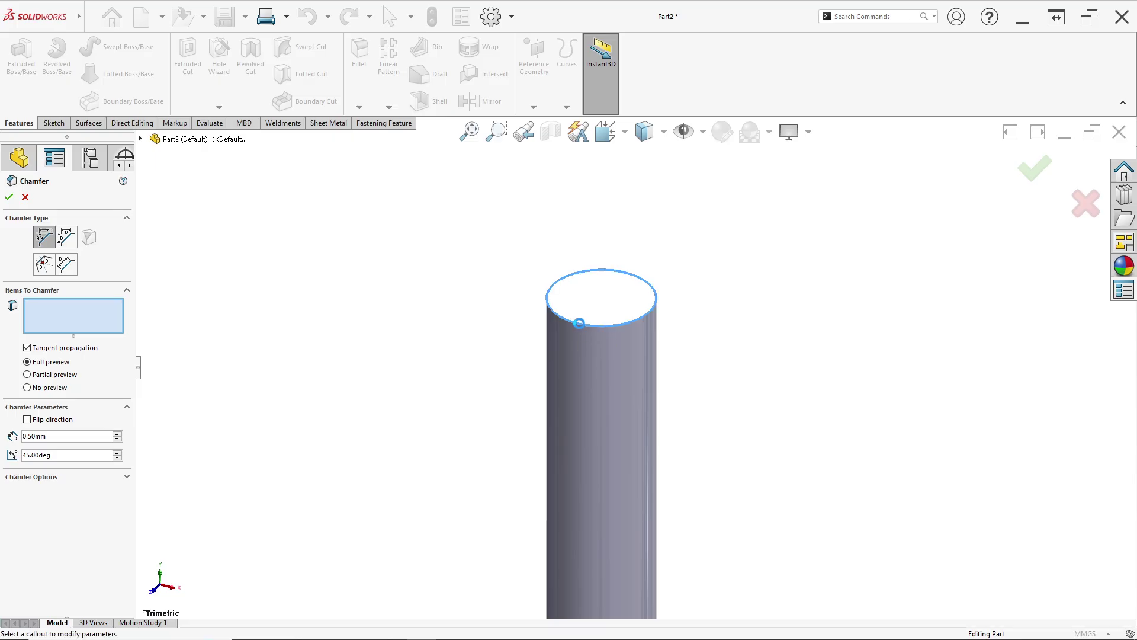
click(9, 197)
Start a Thread feature and specify a Metric Die cut thread of size M5x0.8, following the reference drawing.
key(alt+Tab)
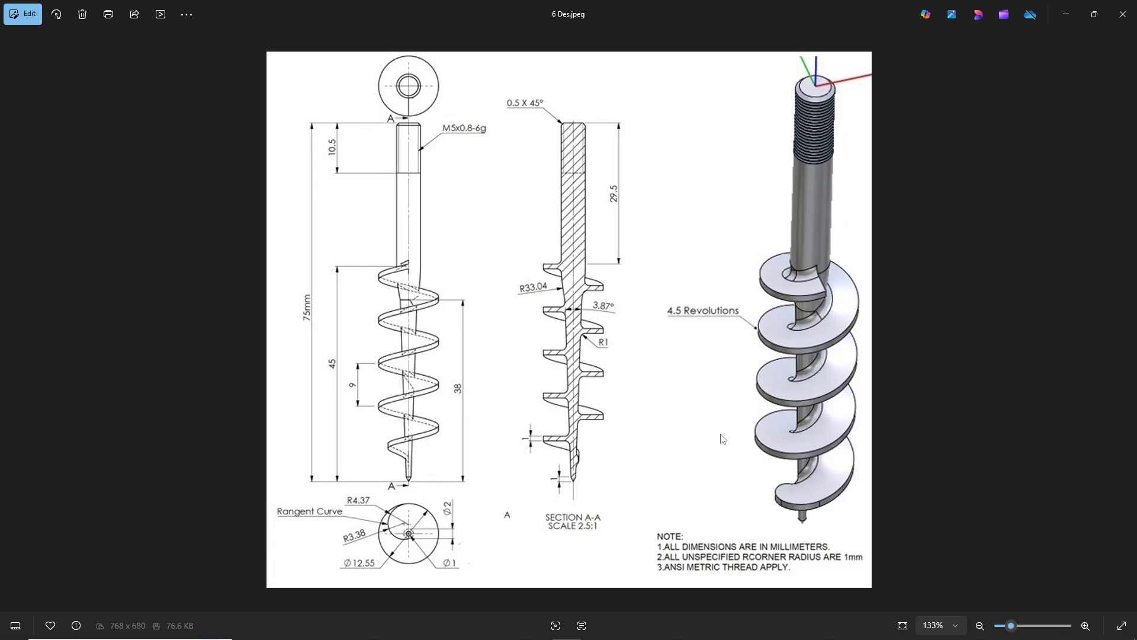
key(alt+Tab)
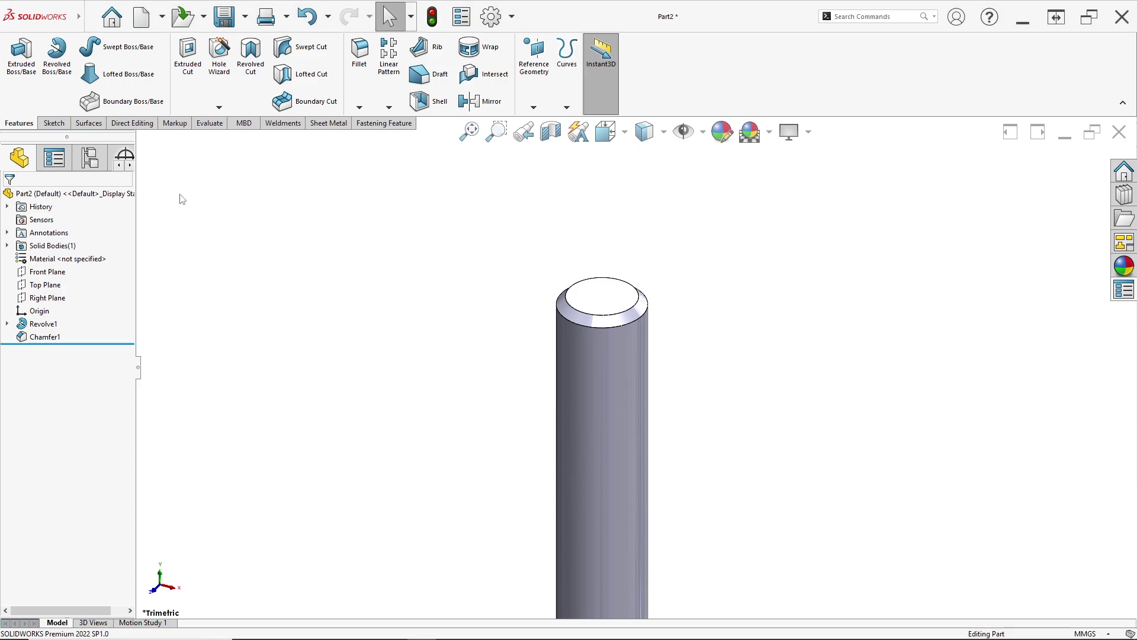
click(219, 107)
click(251, 153)
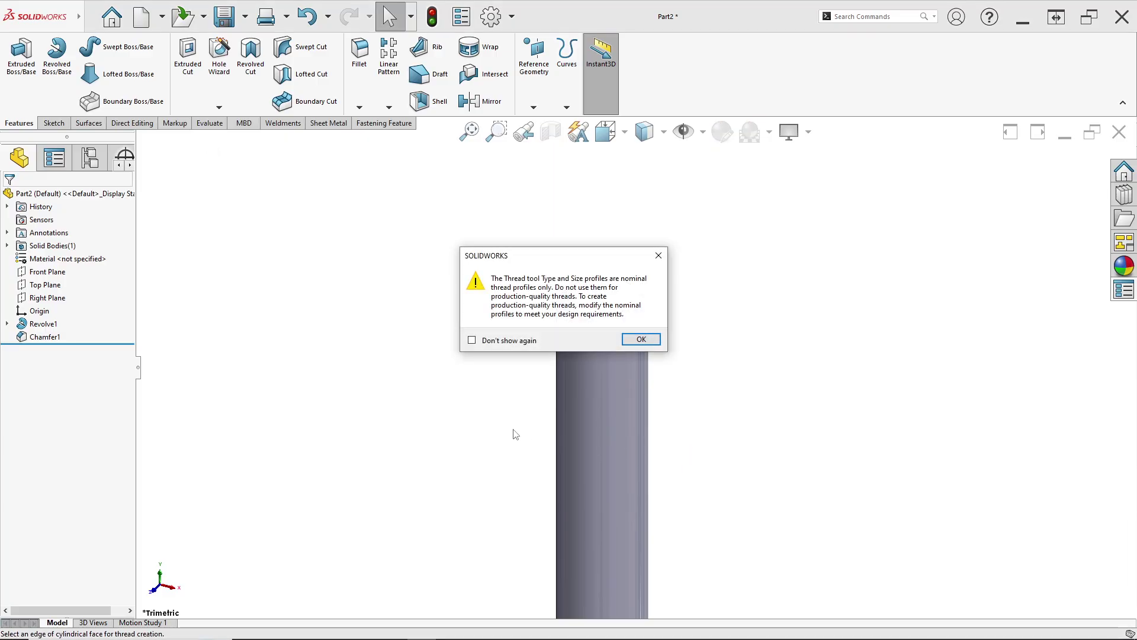
click(641, 339)
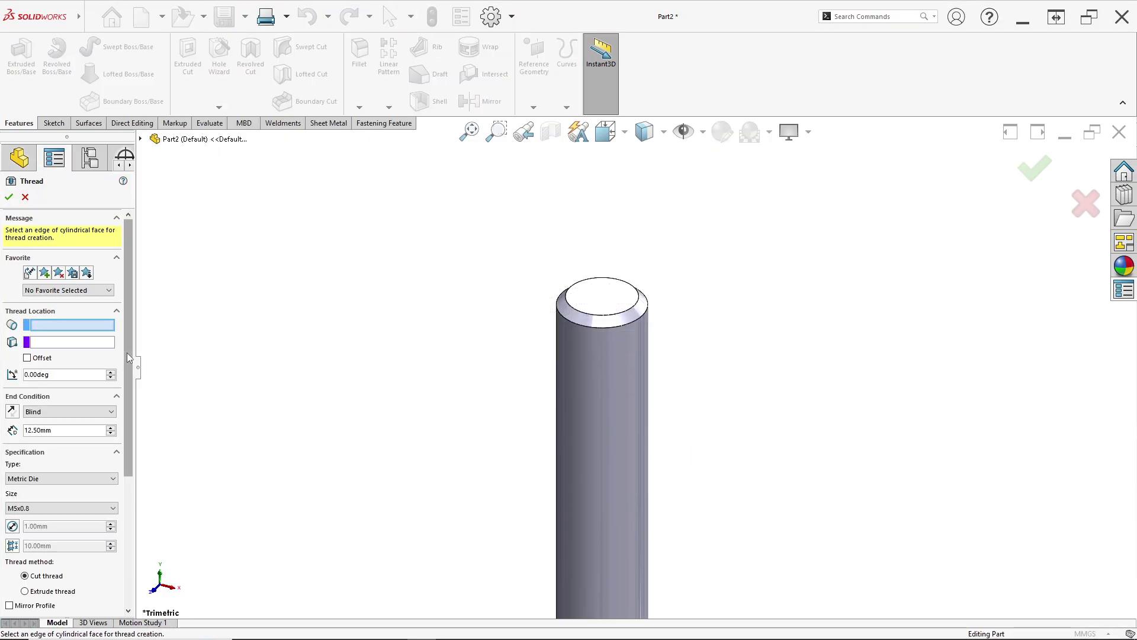
drag(126, 354, 125, 450)
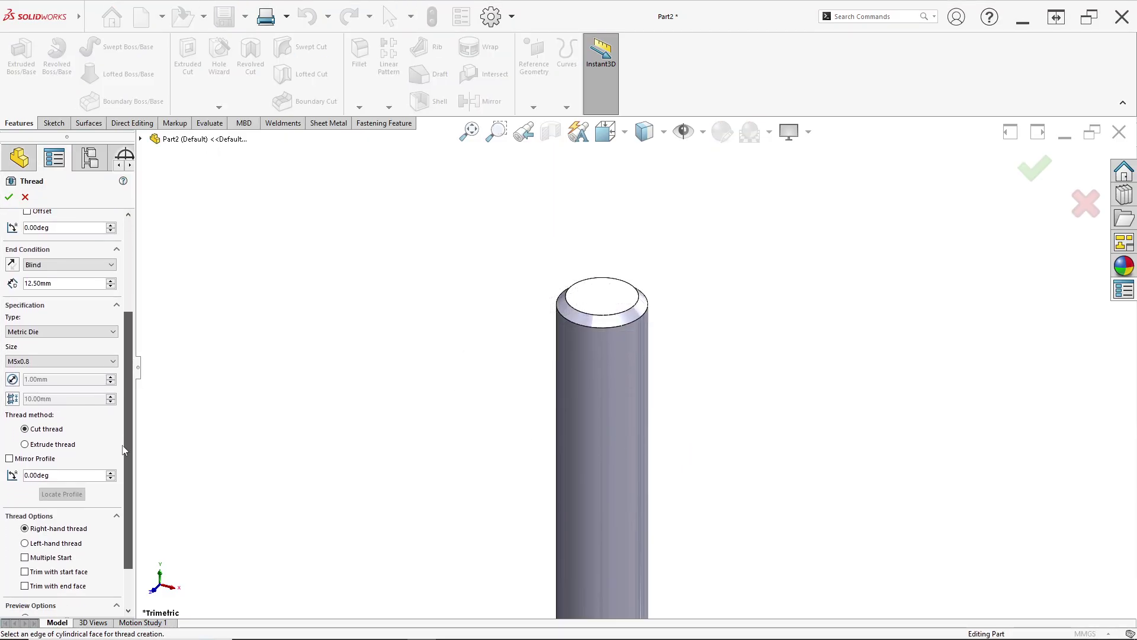
click(20, 363)
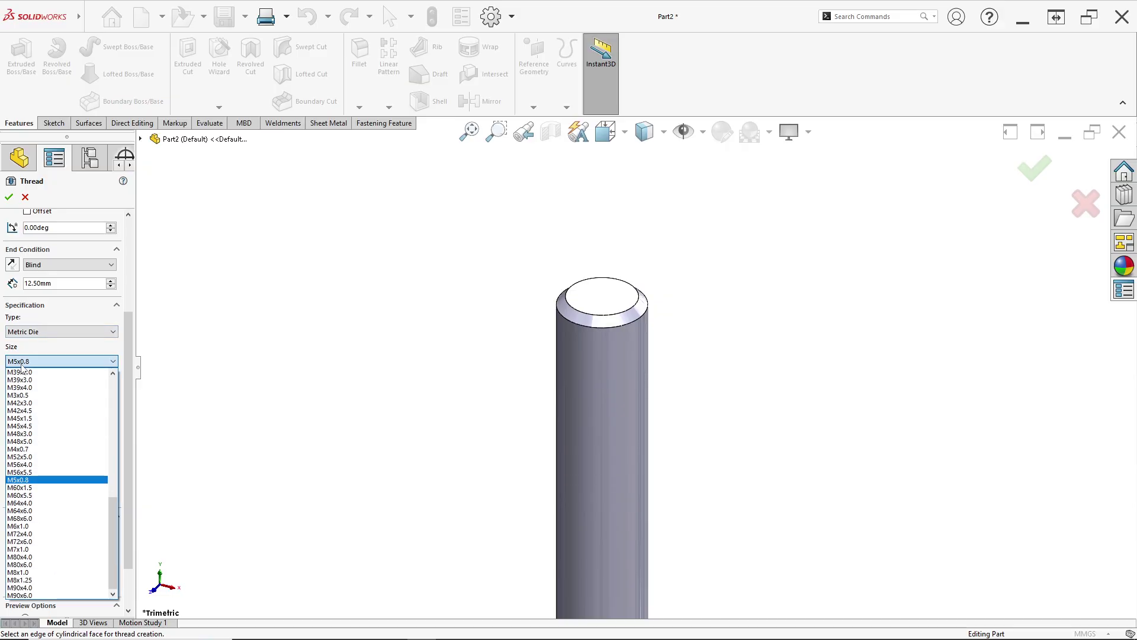
click(36, 481)
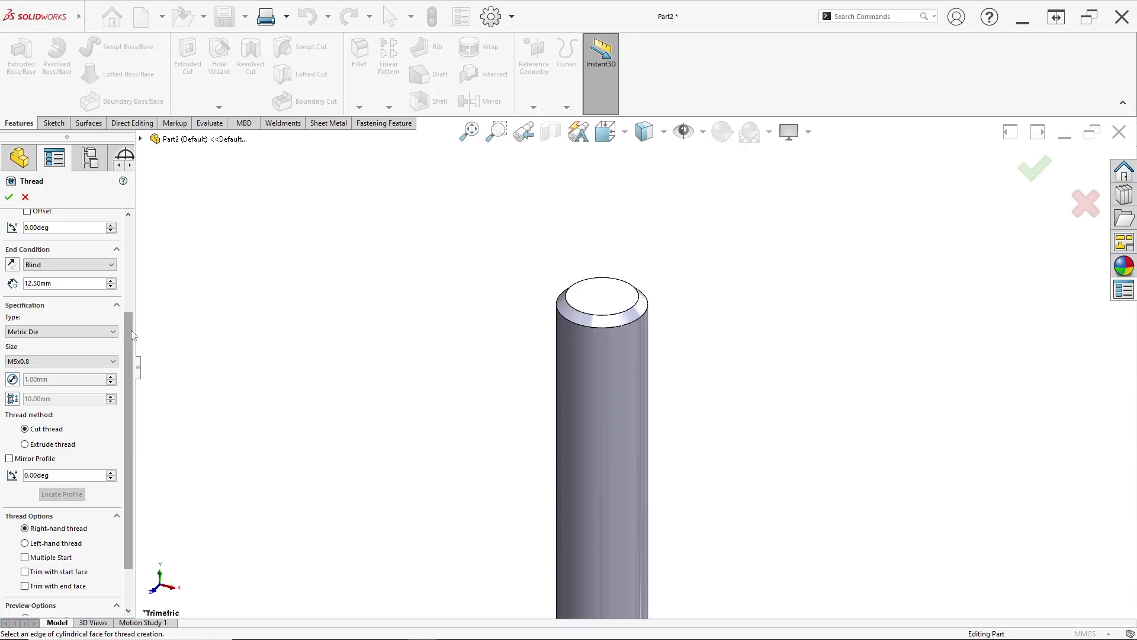
Locate the thread on the lower circular edge of the chamfer at the shank's upper end.
scroll(77, 314, up, 5)
click(67, 324)
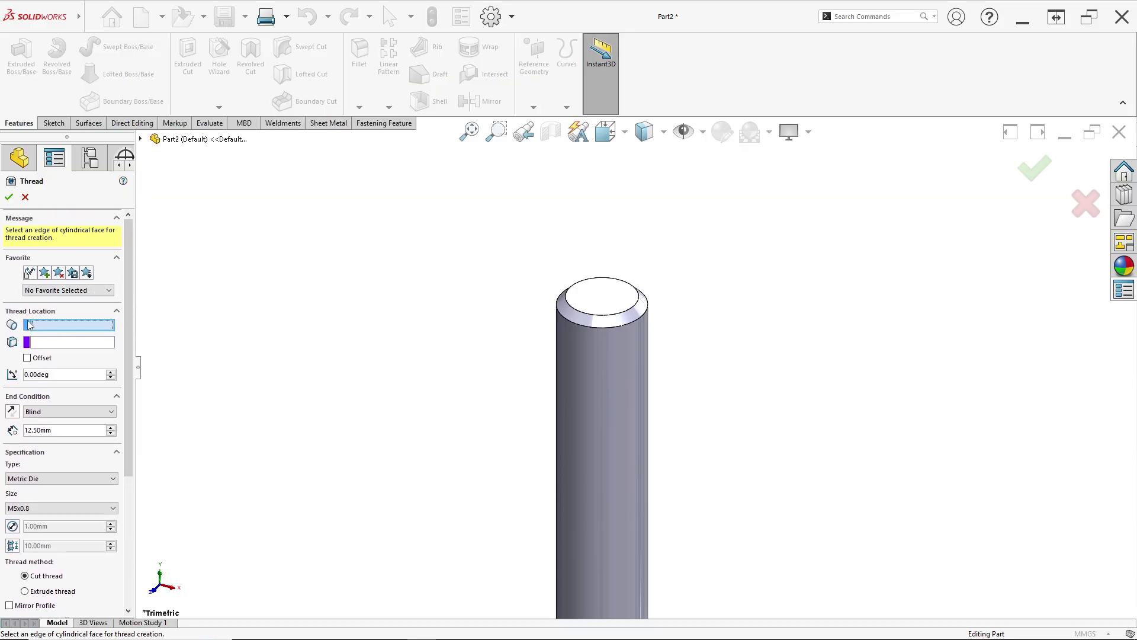
scroll(595, 360, down, 3)
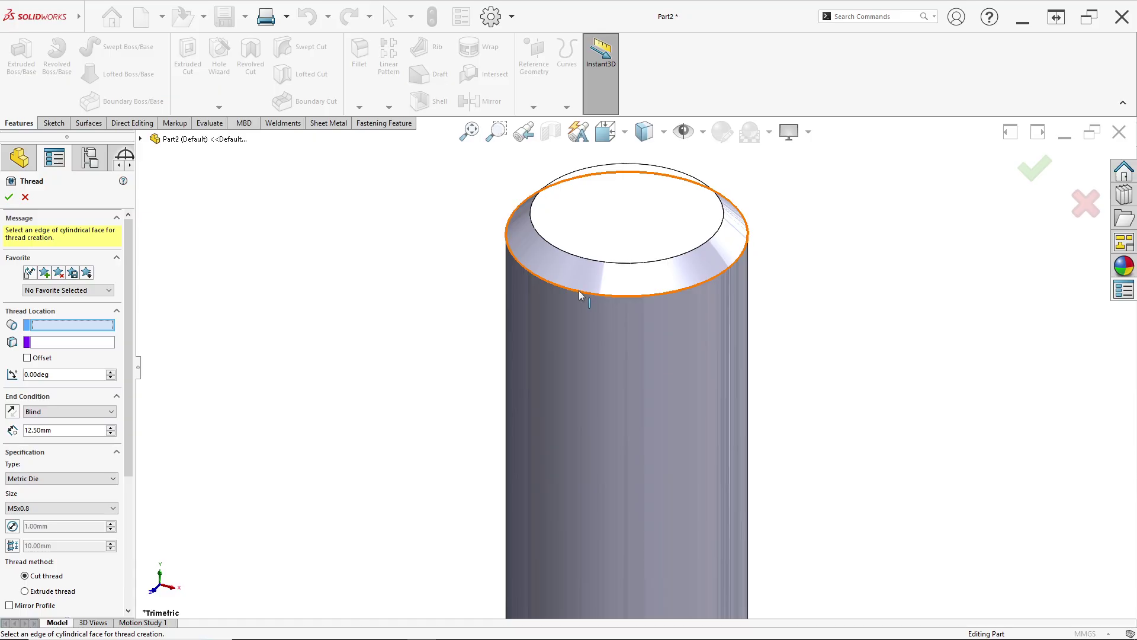
click(580, 292)
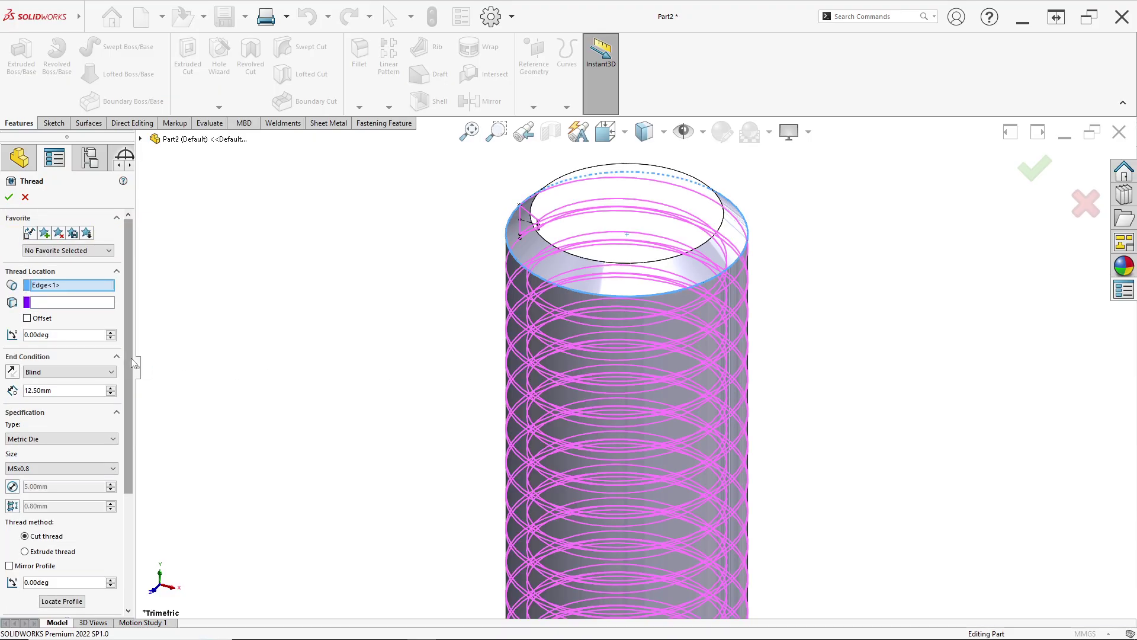
Offset the thread start by 2 mm and reverse the offset so the thread begins above the shank's end.
scroll(130, 325, down, 1)
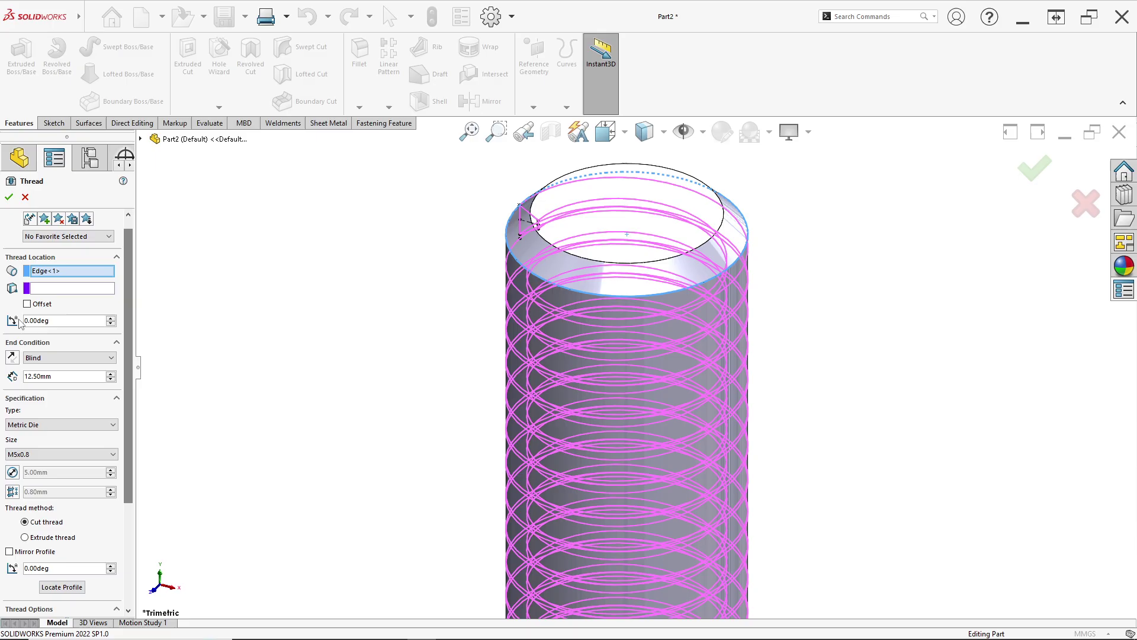
click(27, 304)
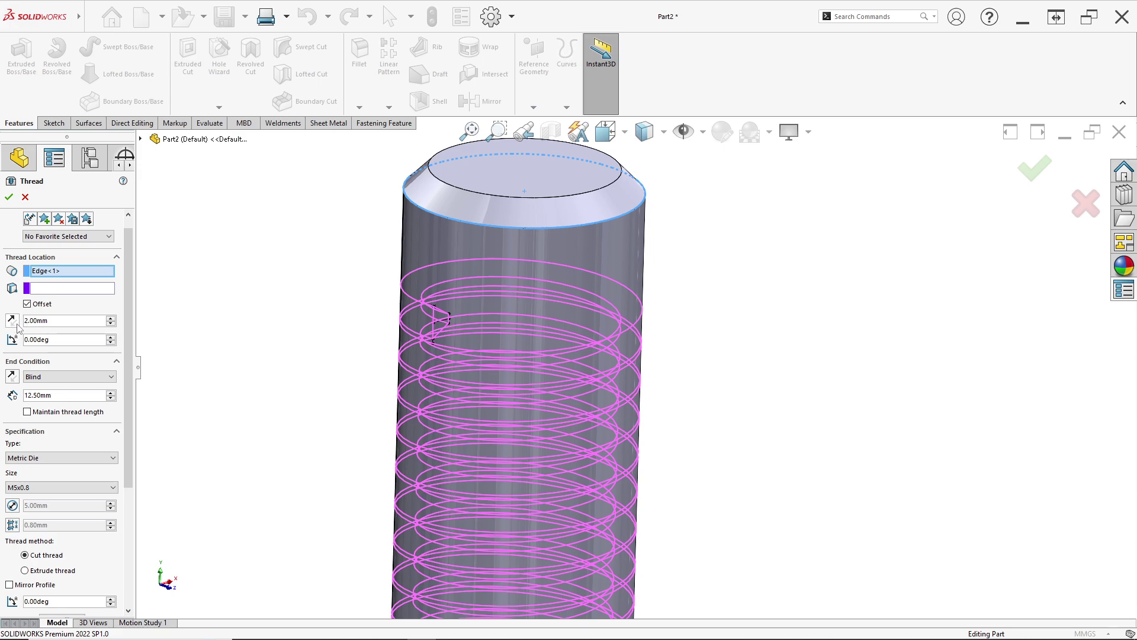
click(13, 321)
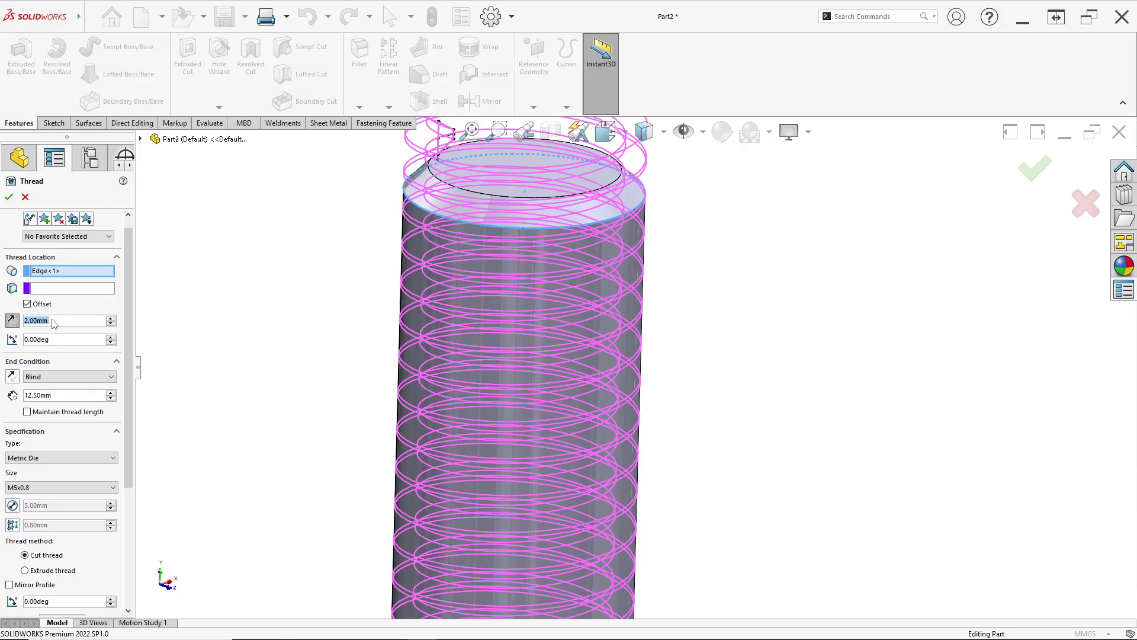
scroll(593, 301, up, 3)
scroll(499, 242, down, 3)
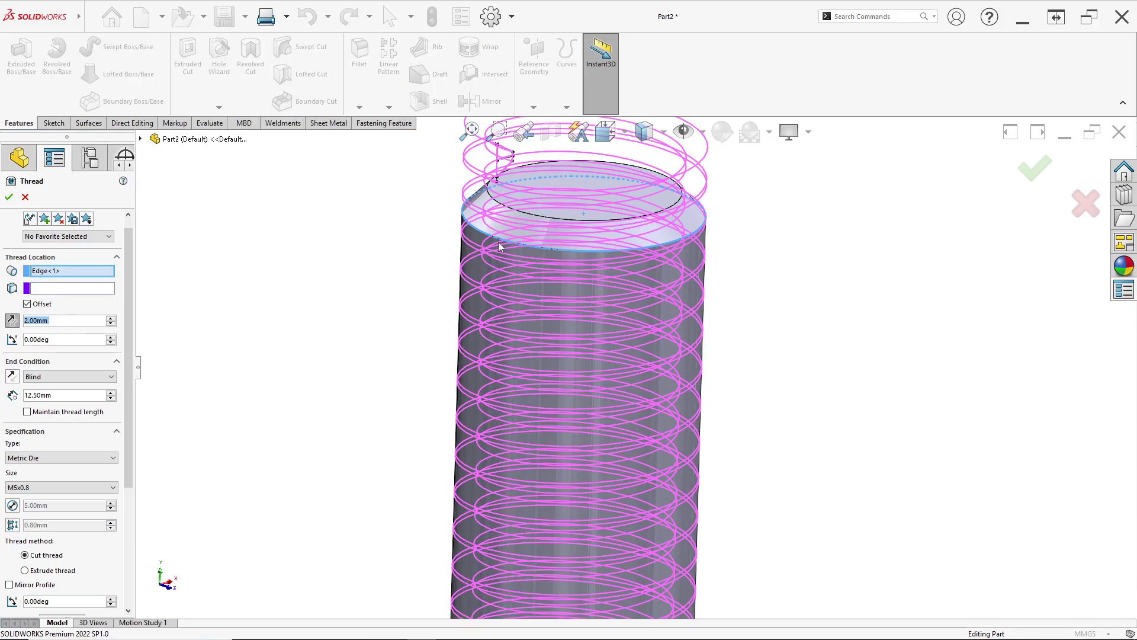
Check the thread length on the reference drawing and create the right-hand cut thread with a Blind depth of 12.5 mm.
click(63, 375)
click(60, 387)
key(alt+Tab)
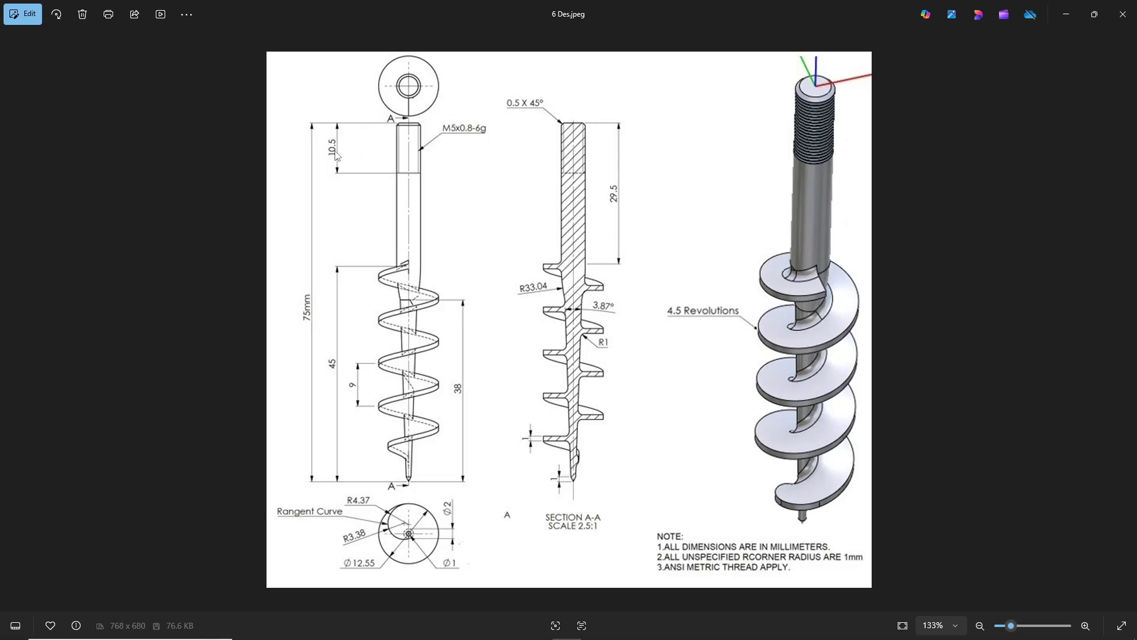
key(alt+Tab)
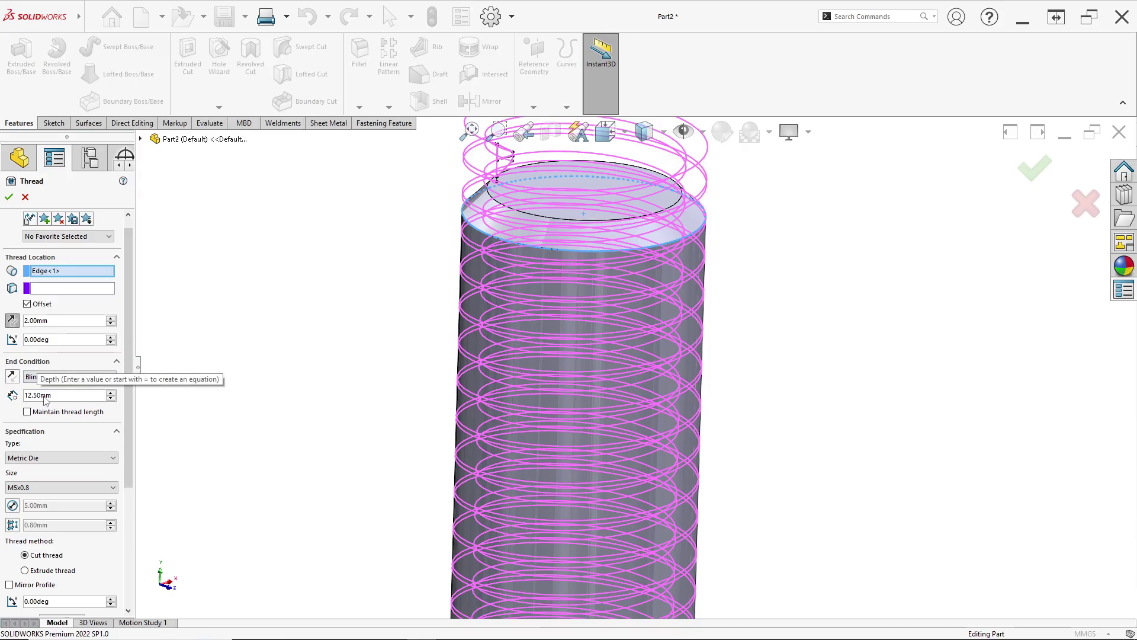
drag(129, 409, 120, 492)
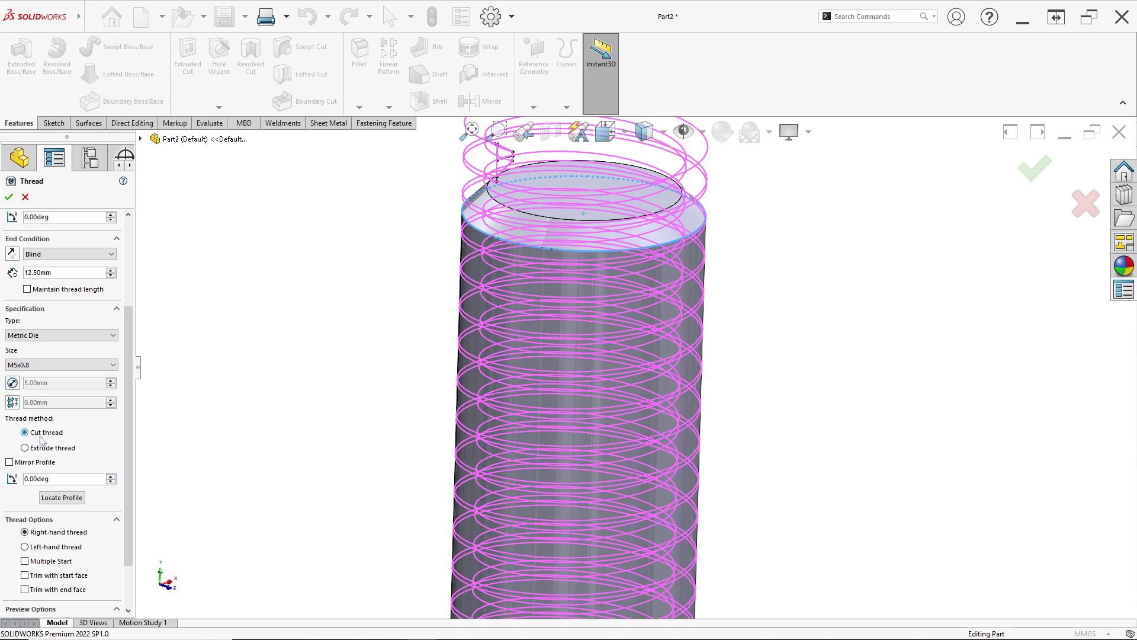
drag(129, 427, 135, 353)
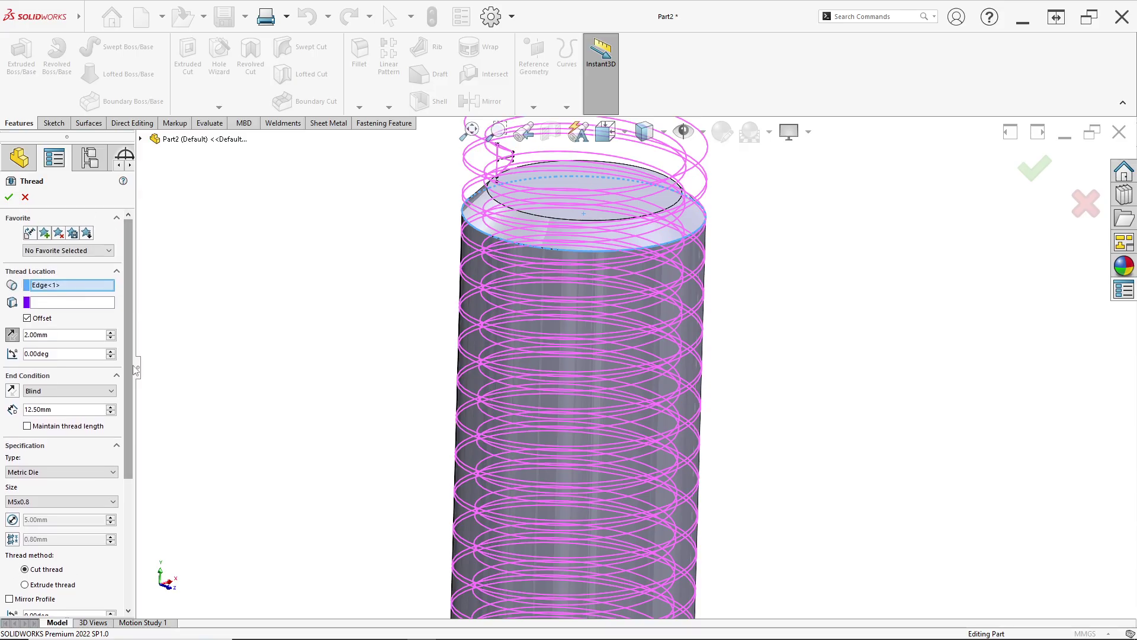
scroll(665, 272, up, 1)
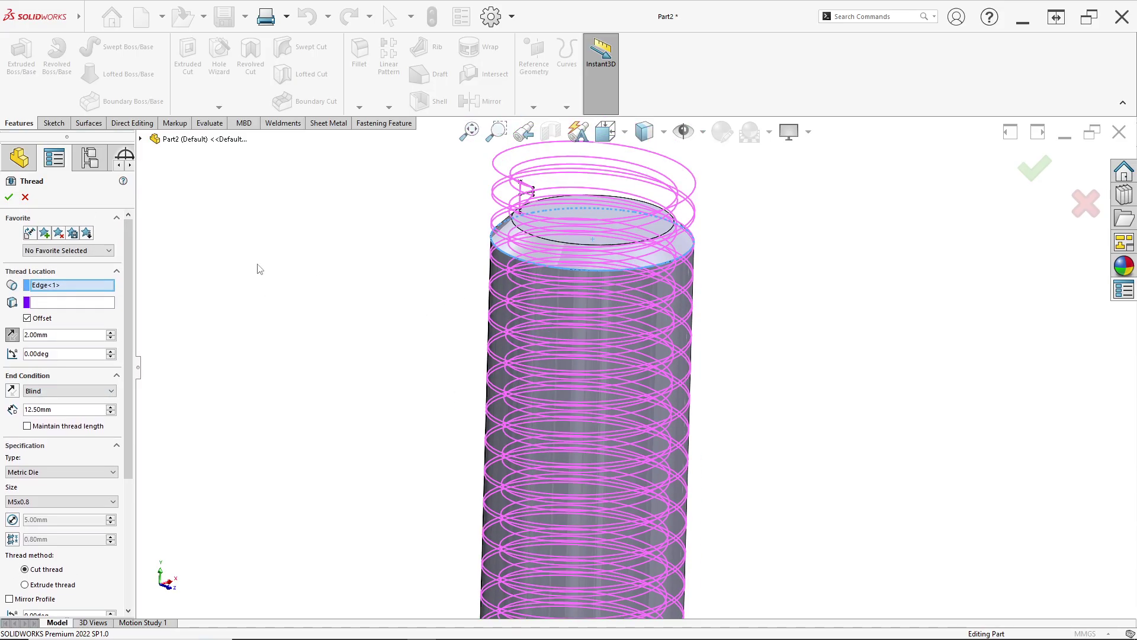
click(9, 198)
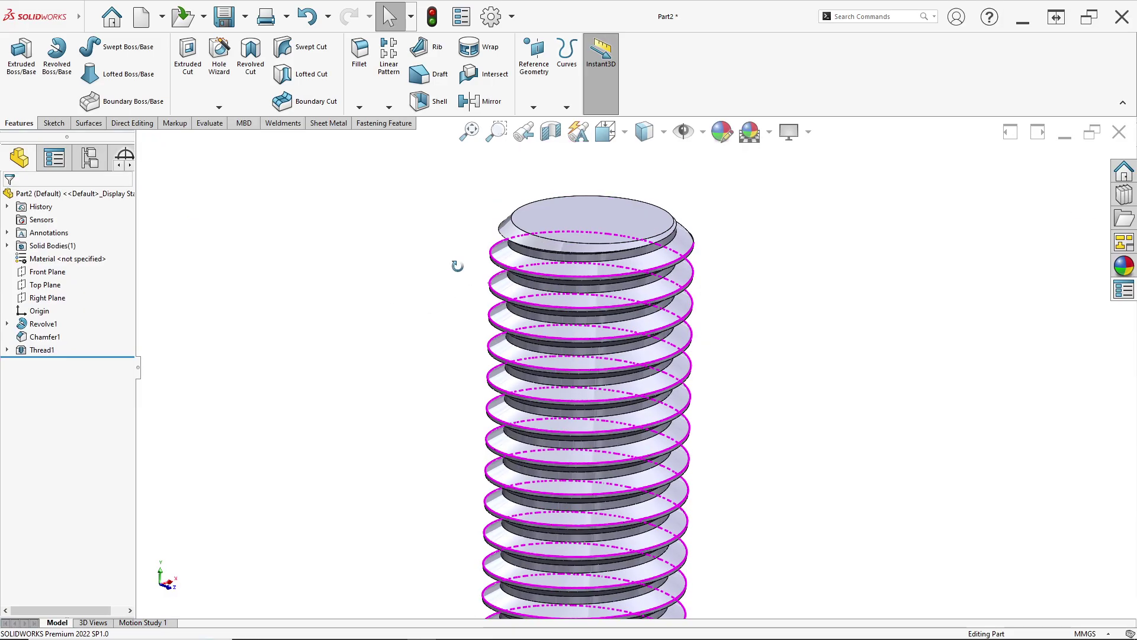
Start a sketch on the flat end face of the thread groove at its lower end and convert the face's edges into sketch entities.
middle_drag(457, 266, 483, 459)
scroll(503, 474, down, 6)
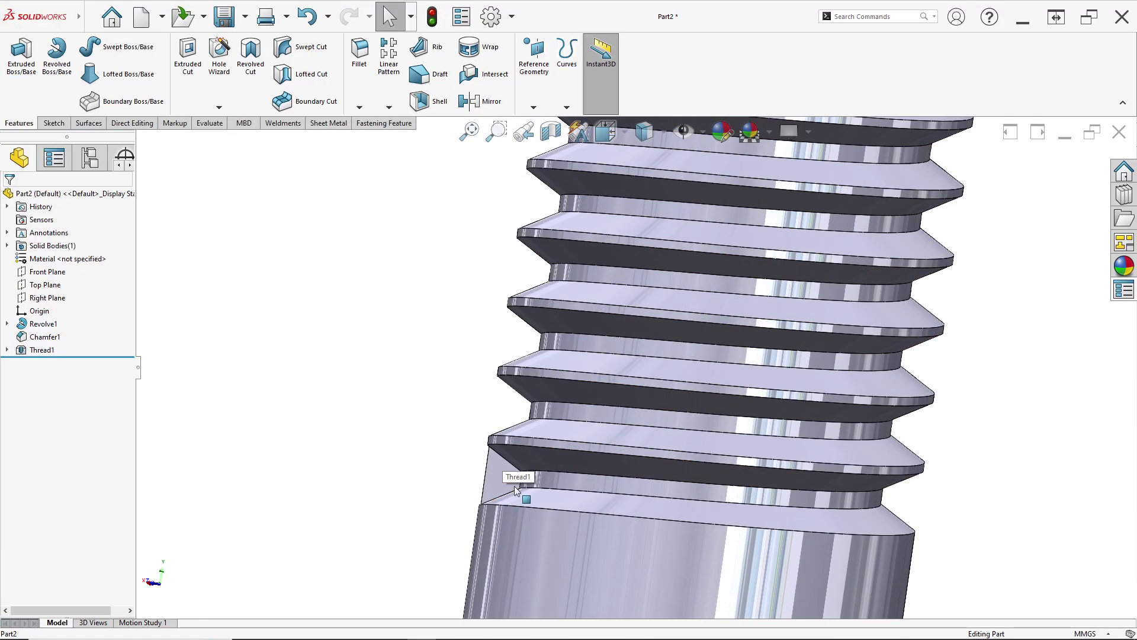
right_click(510, 474)
click(540, 359)
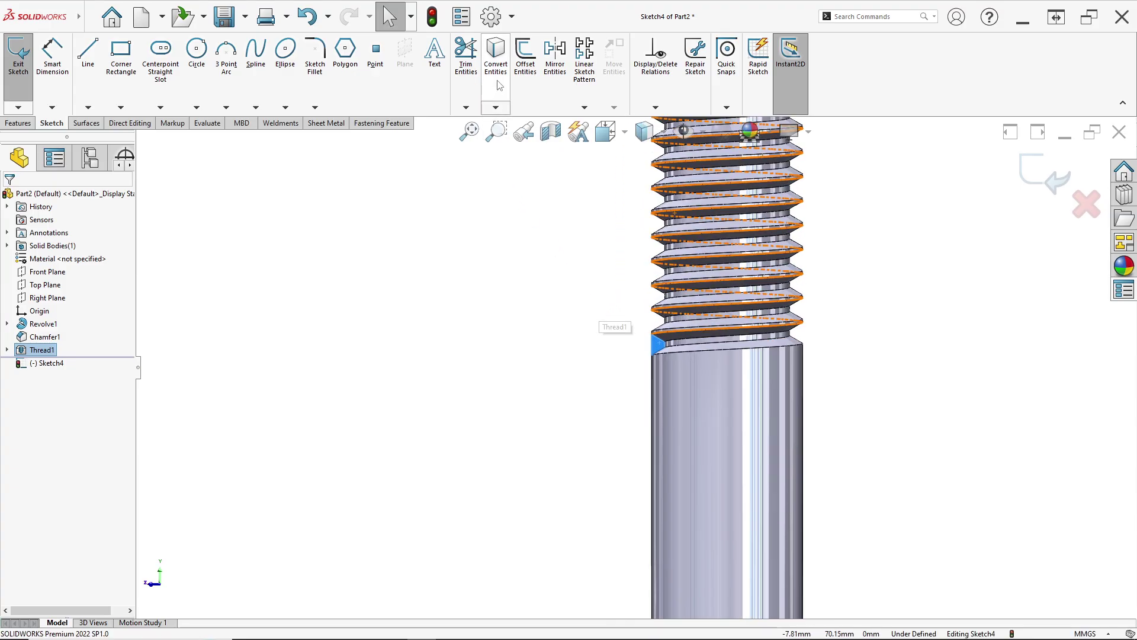
click(499, 86)
Cut-extrude the converted profile with a Through All end condition to run the thread groove out of the shank.
click(18, 124)
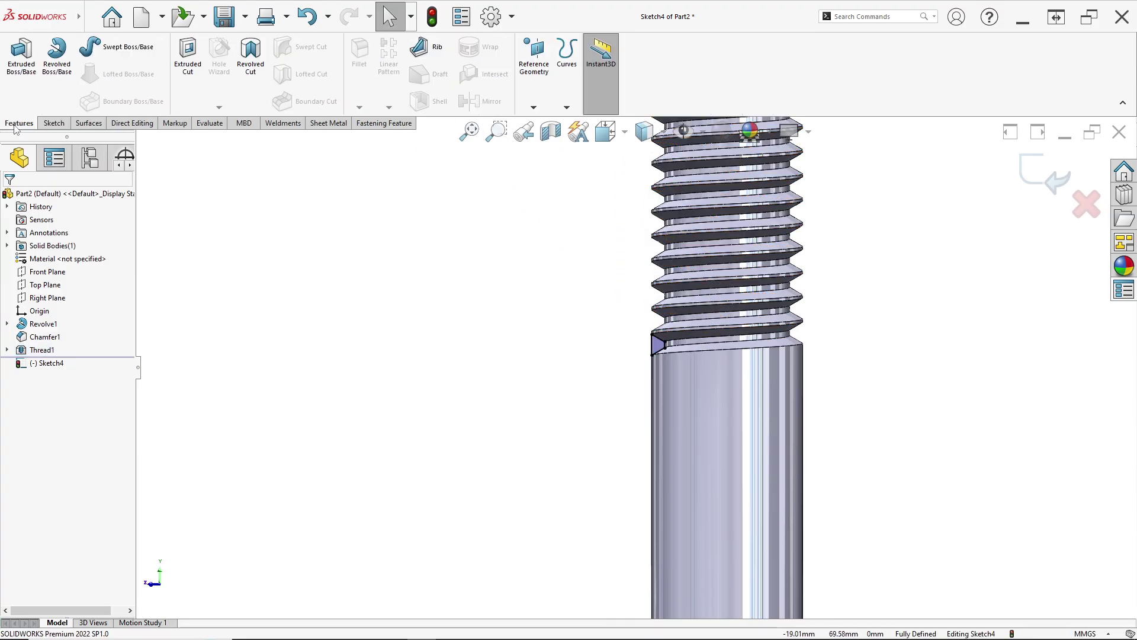
click(187, 54)
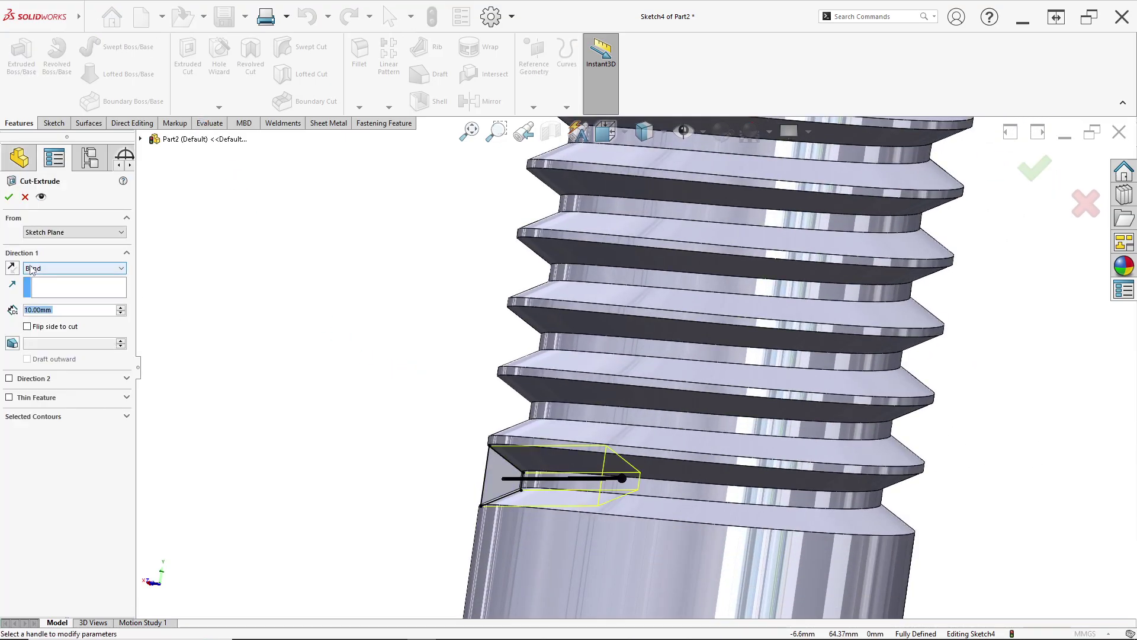
click(65, 268)
click(55, 282)
middle_drag(284, 406, 488, 488)
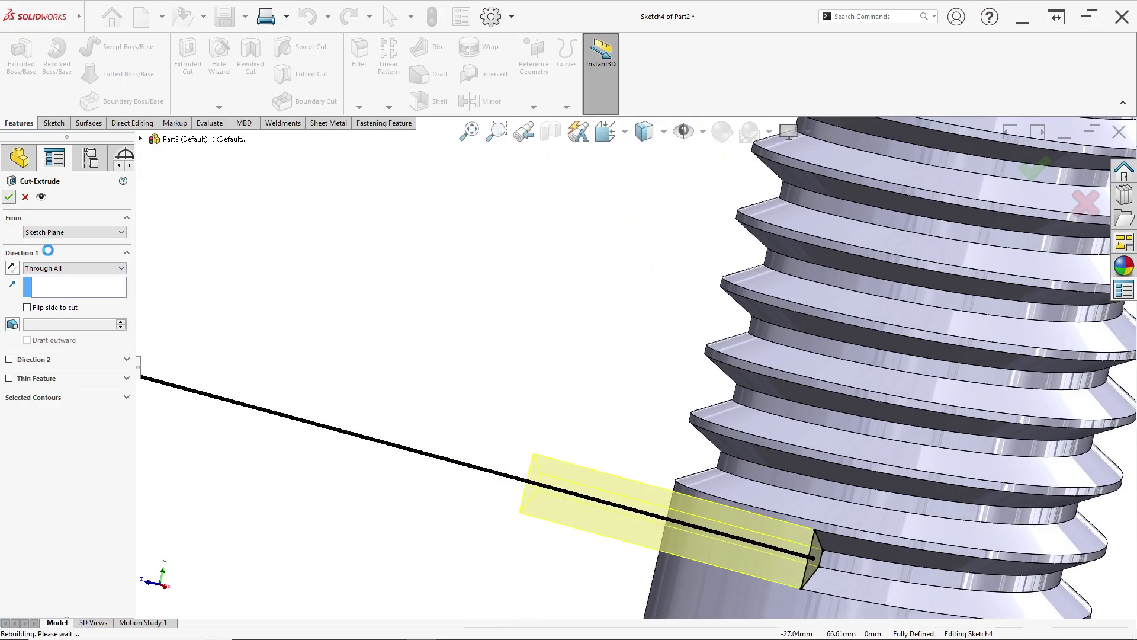
click(8, 197)
Inspect the run-out cut at the lower end of the thread and the overall shape of the shaft.
scroll(659, 466, up, 3)
scroll(710, 442, down, 4)
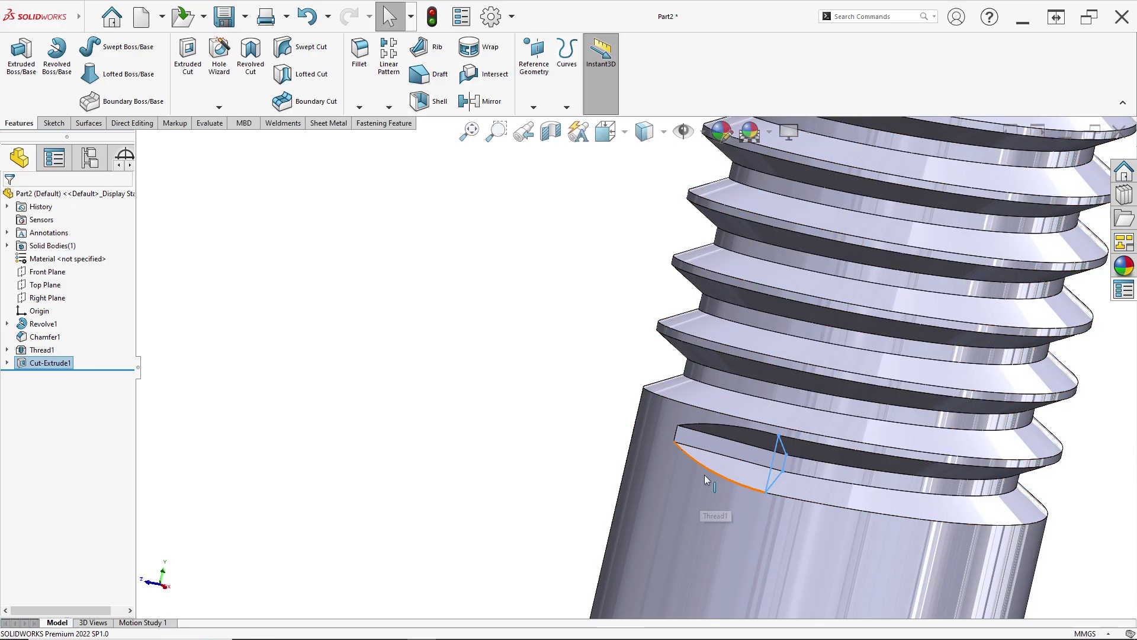
scroll(649, 391, up, 6)
scroll(608, 353, up, 1)
click(586, 348)
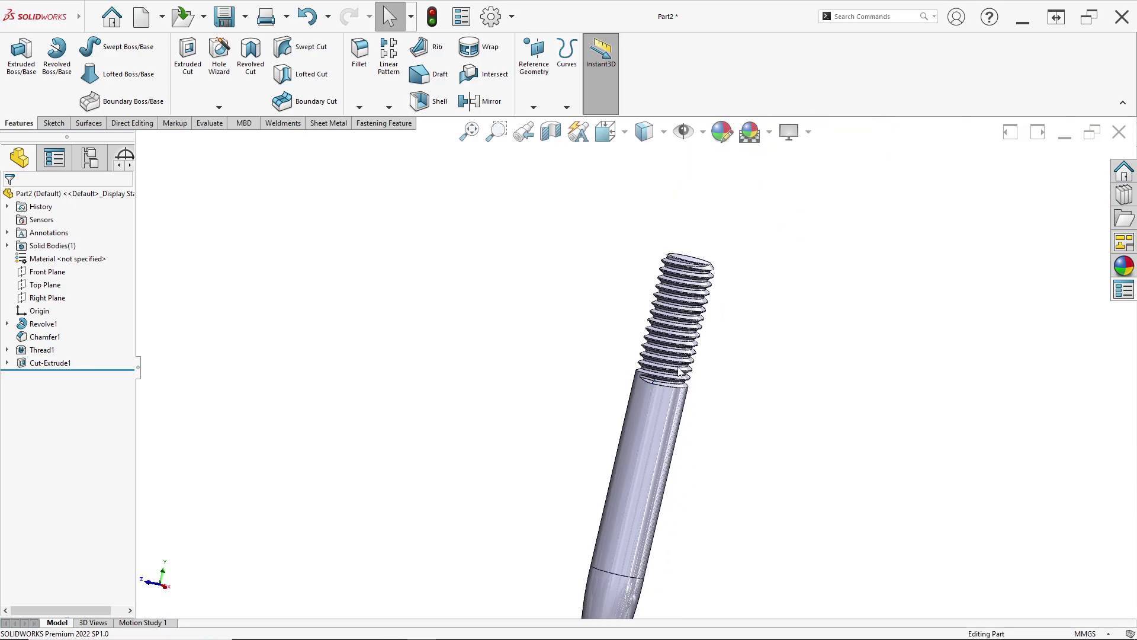
scroll(668, 378, down, 6)
scroll(660, 388, up, 5)
scroll(659, 401, down, 2)
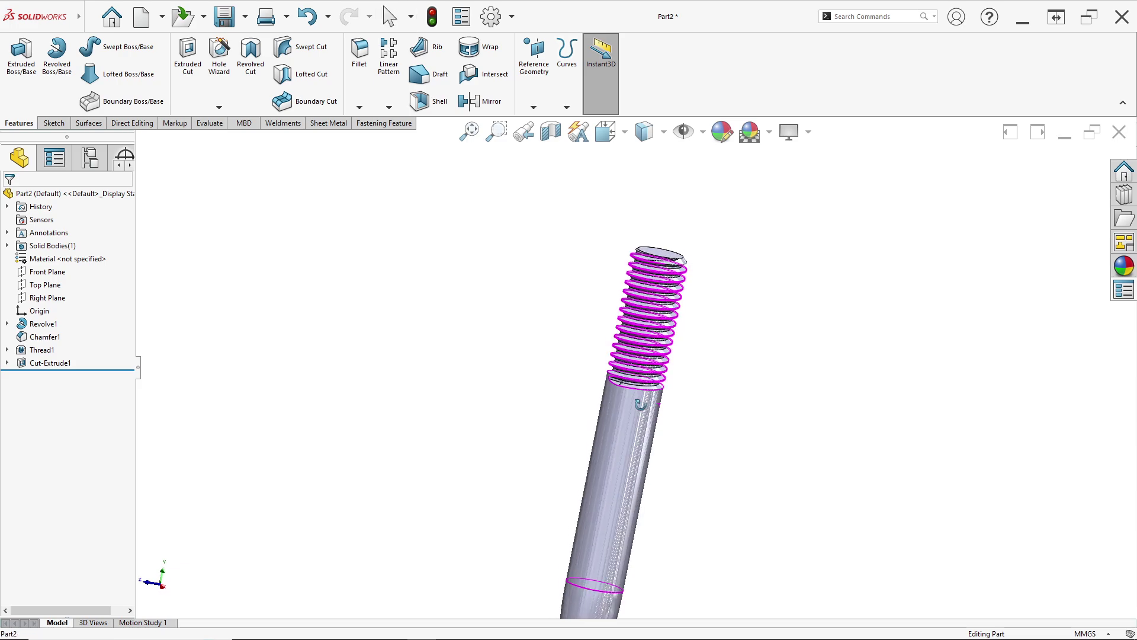
scroll(655, 371, up, 4)
scroll(648, 442, up, 3)
scroll(589, 449, up, 1)
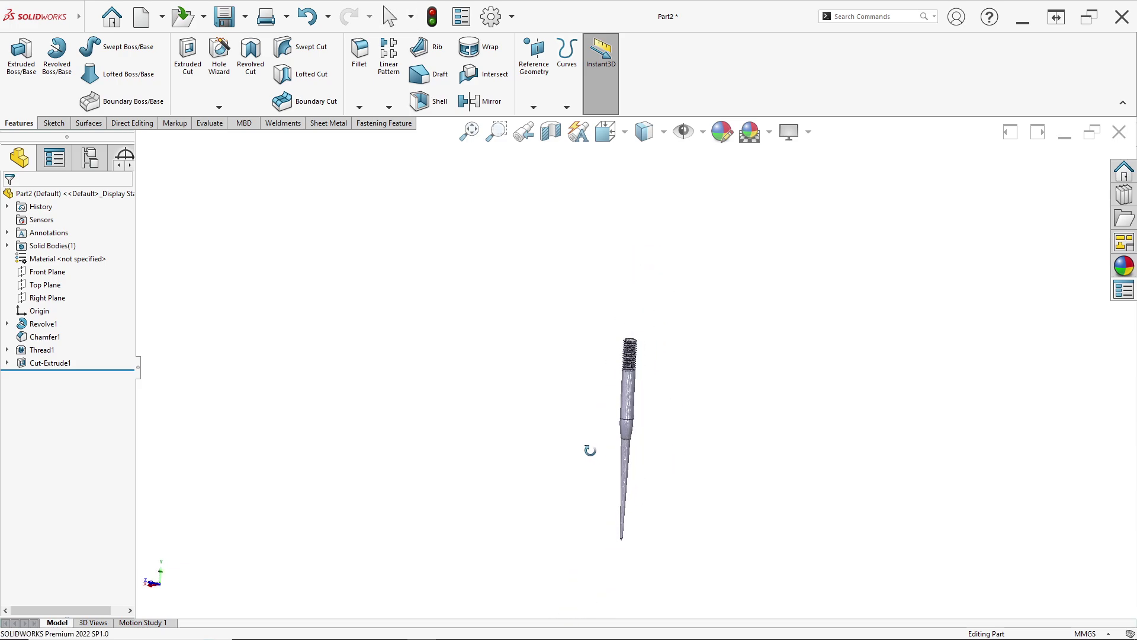
scroll(635, 449, down, 5)
Check the auger flight's height on the reference drawing and start a reference plane parallel to the Top Plane.
key(alt+Tab)
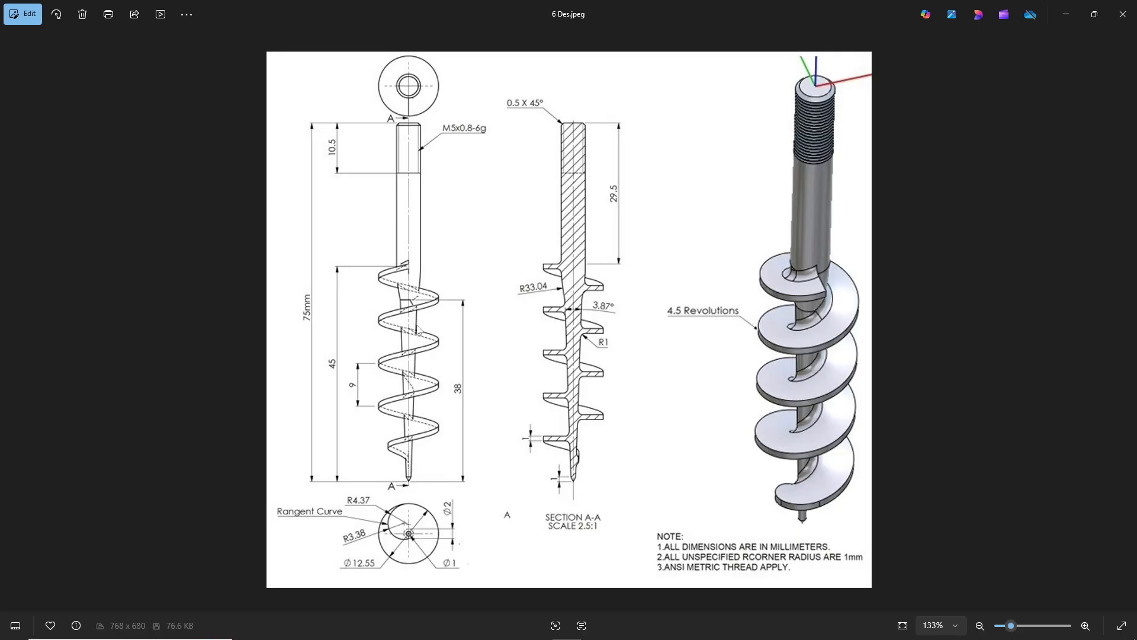
key(alt+Tab)
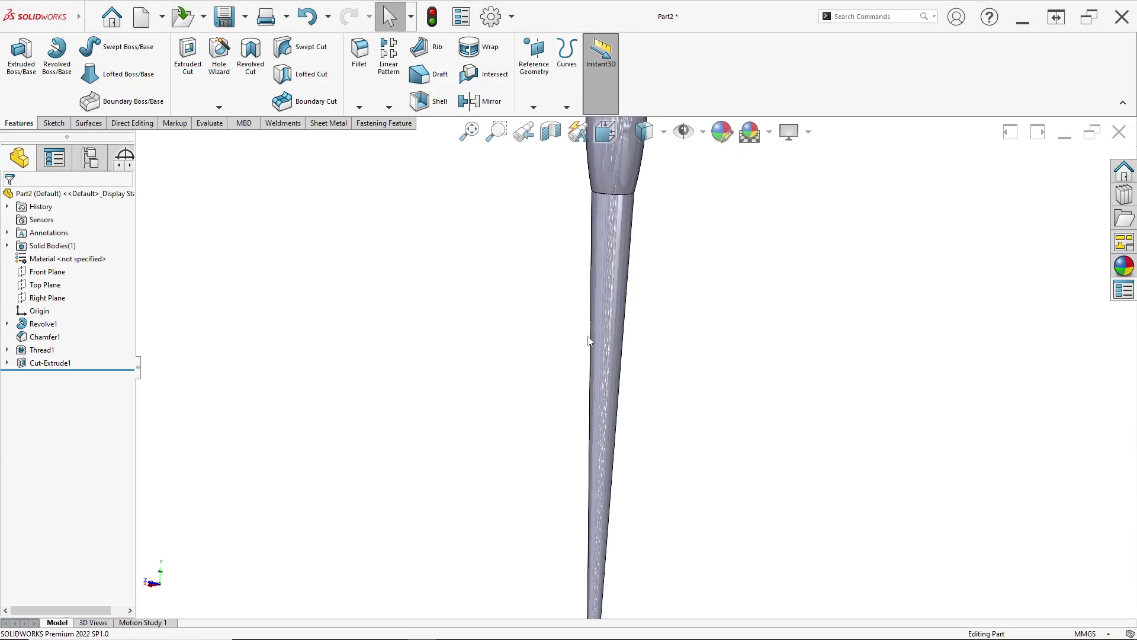
scroll(589, 342, up, 5)
key(alt+Tab)
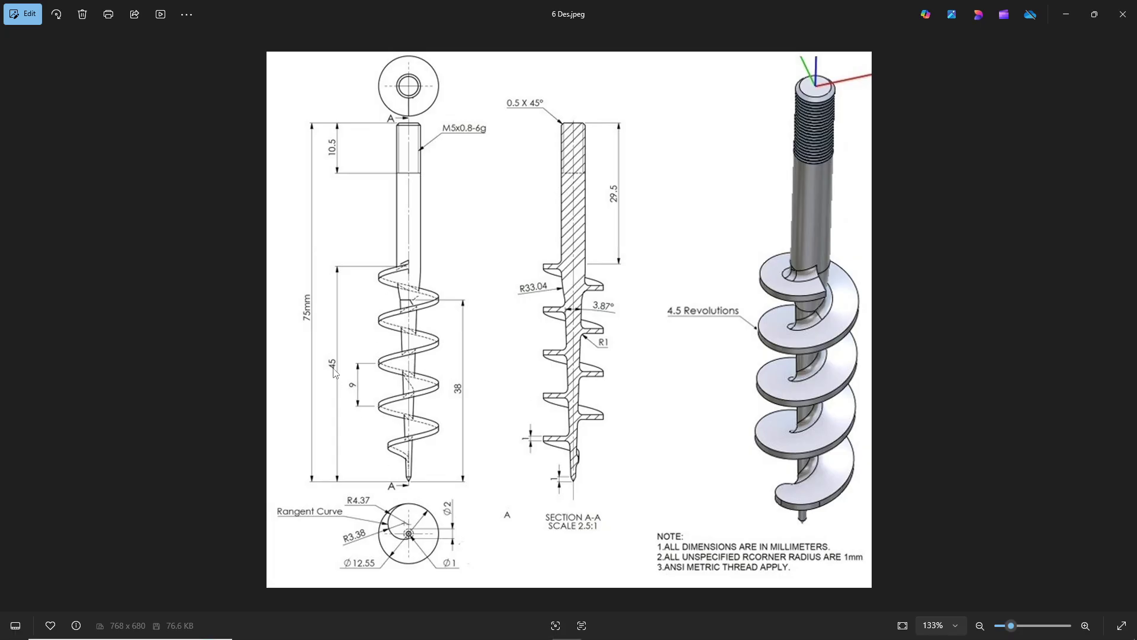
key(alt+Tab)
click(531, 106)
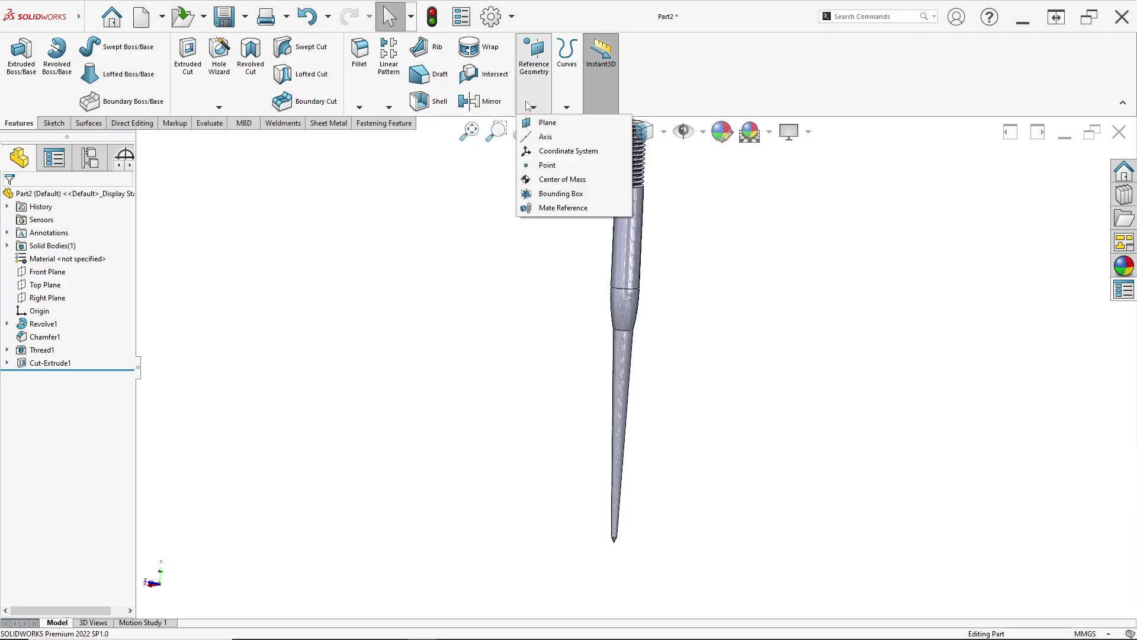
click(546, 122)
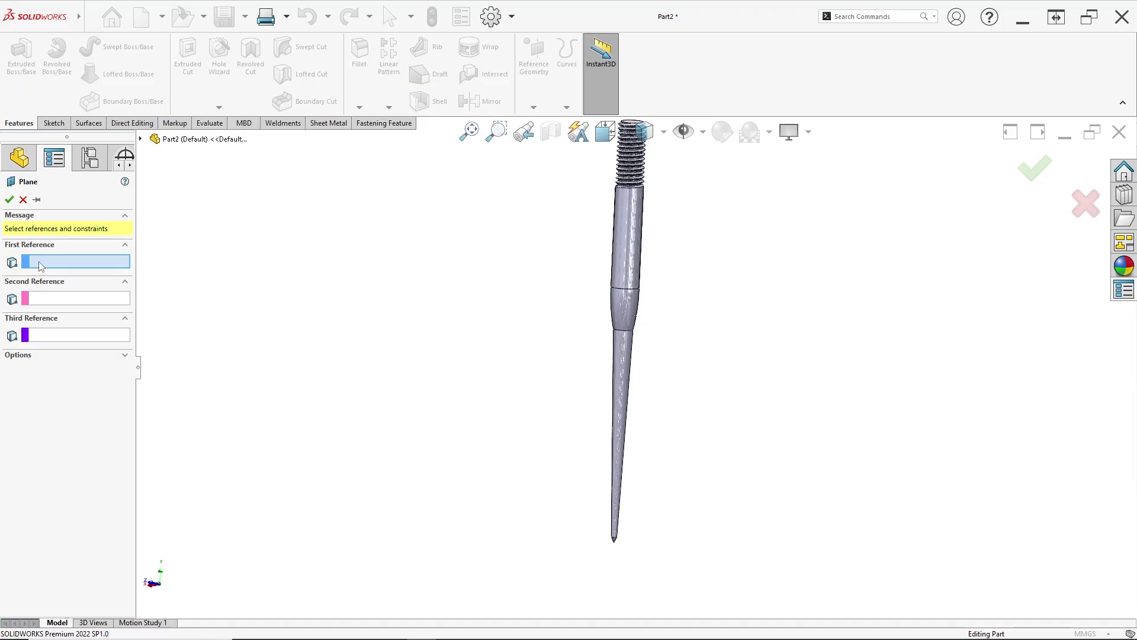
click(140, 138)
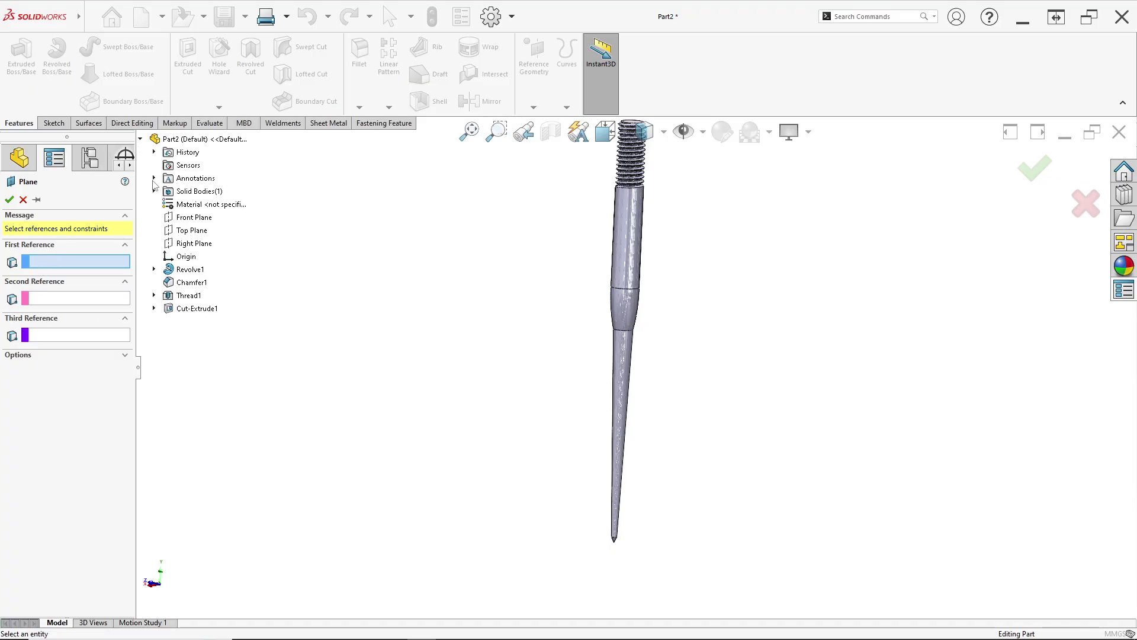
click(192, 230)
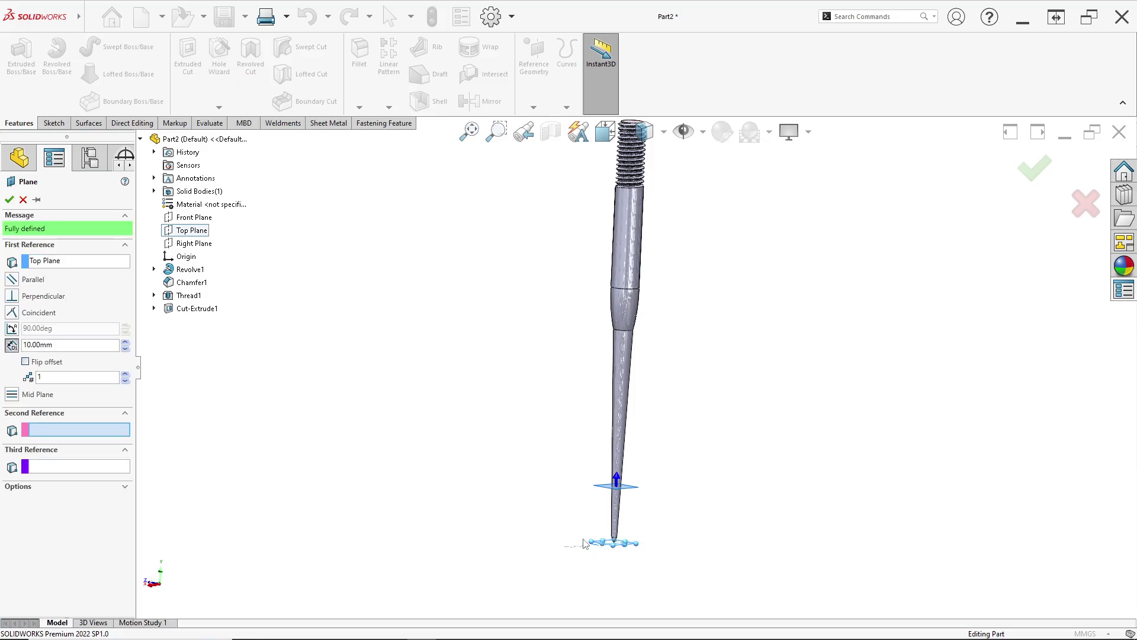
Set the plane's offset to 45 mm above the Top Plane and create it.
double_click(43, 346)
text(45)
key(Return)
scroll(628, 296, down, 3)
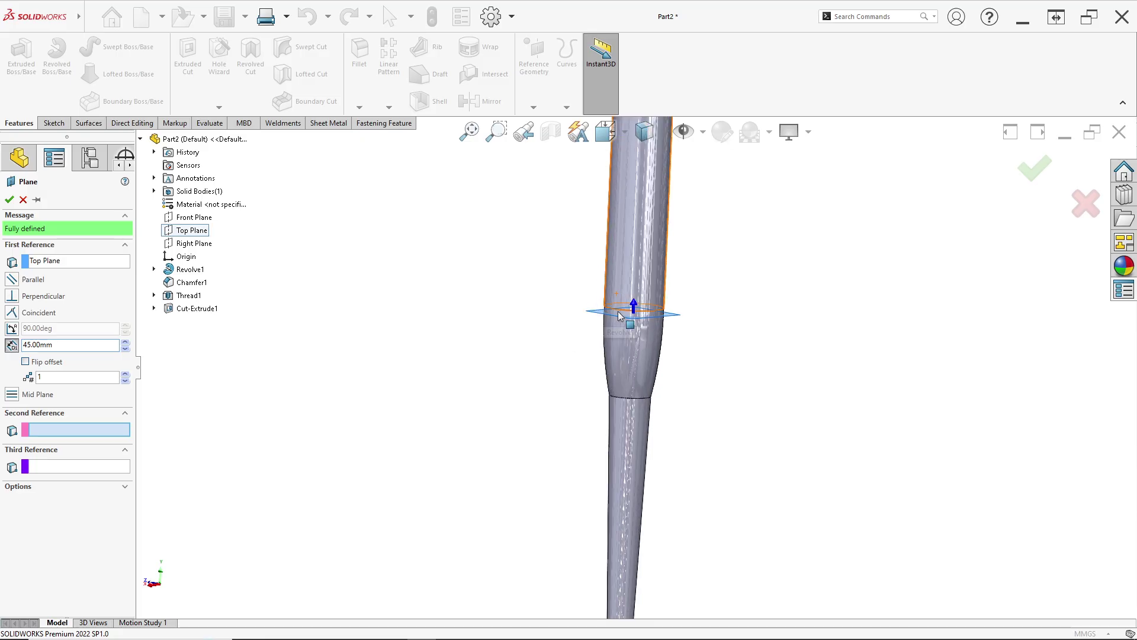
click(9, 200)
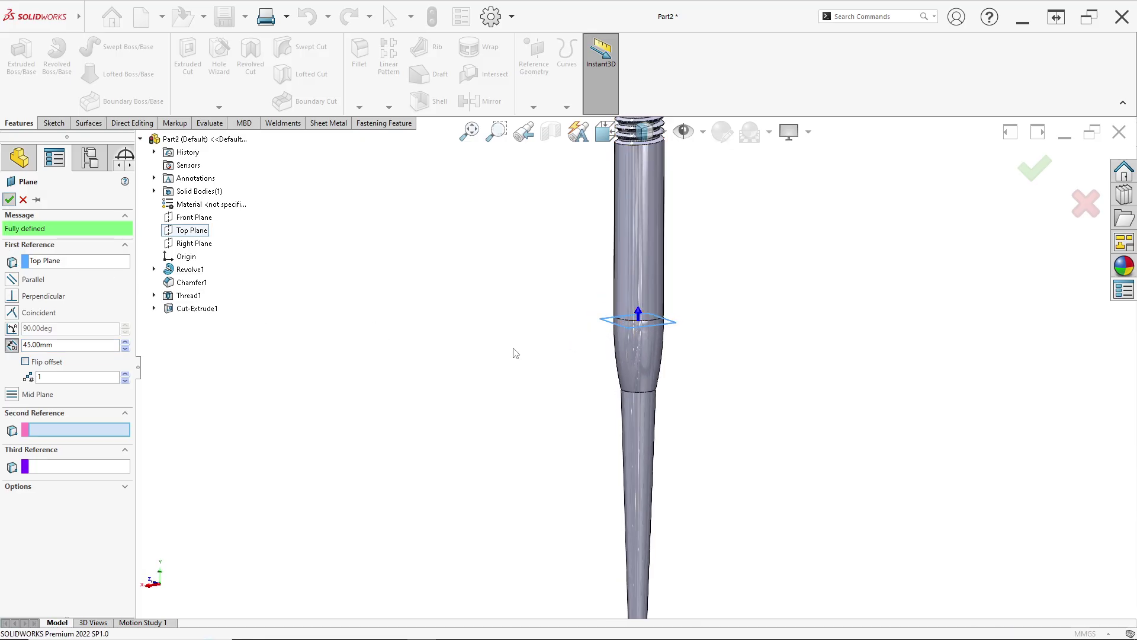
Start a sketch on the new offset plane and draw a circle about 10.5 mm in diameter centred on the origin.
scroll(643, 326, down, 3)
scroll(646, 329, down, 1)
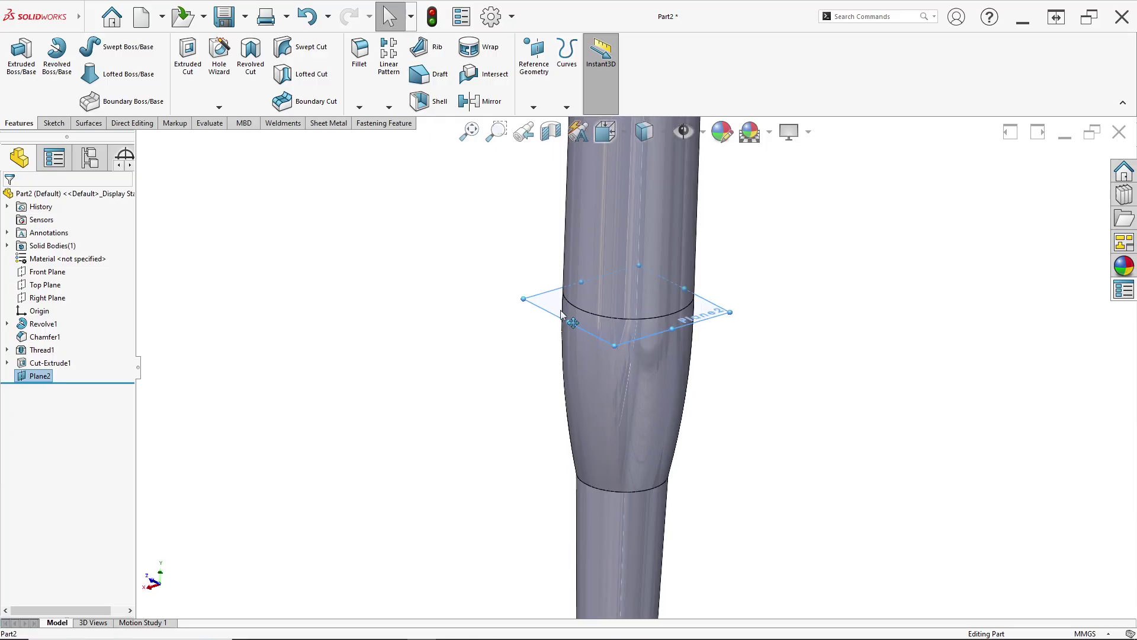
right_click(571, 294)
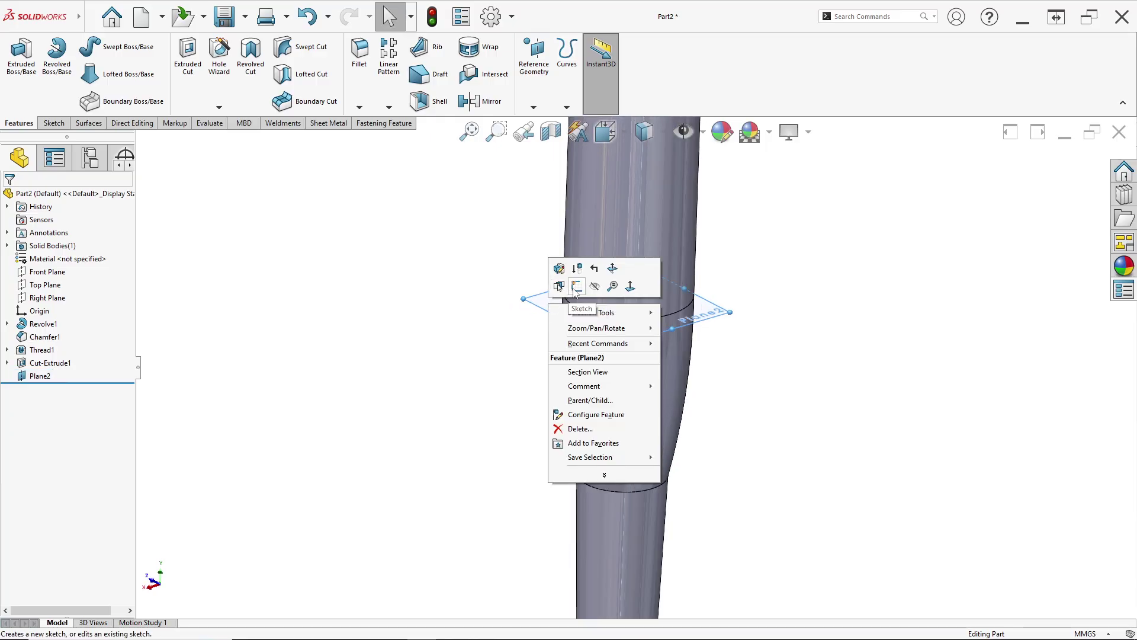
click(570, 293)
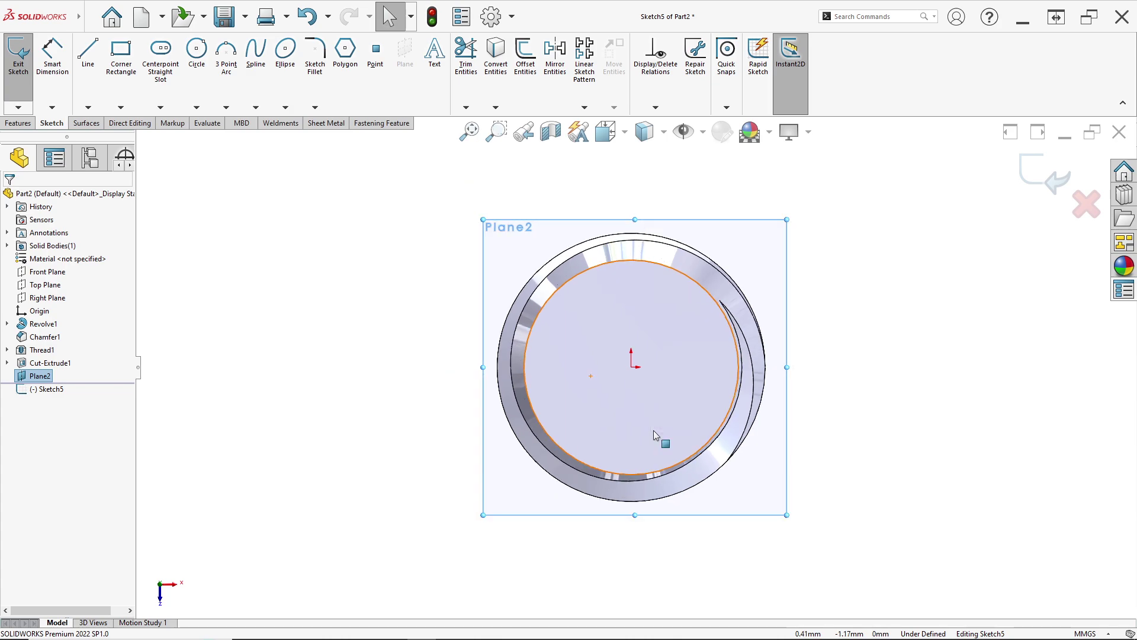
scroll(653, 430, up, 3)
scroll(634, 397, down, 1)
click(197, 54)
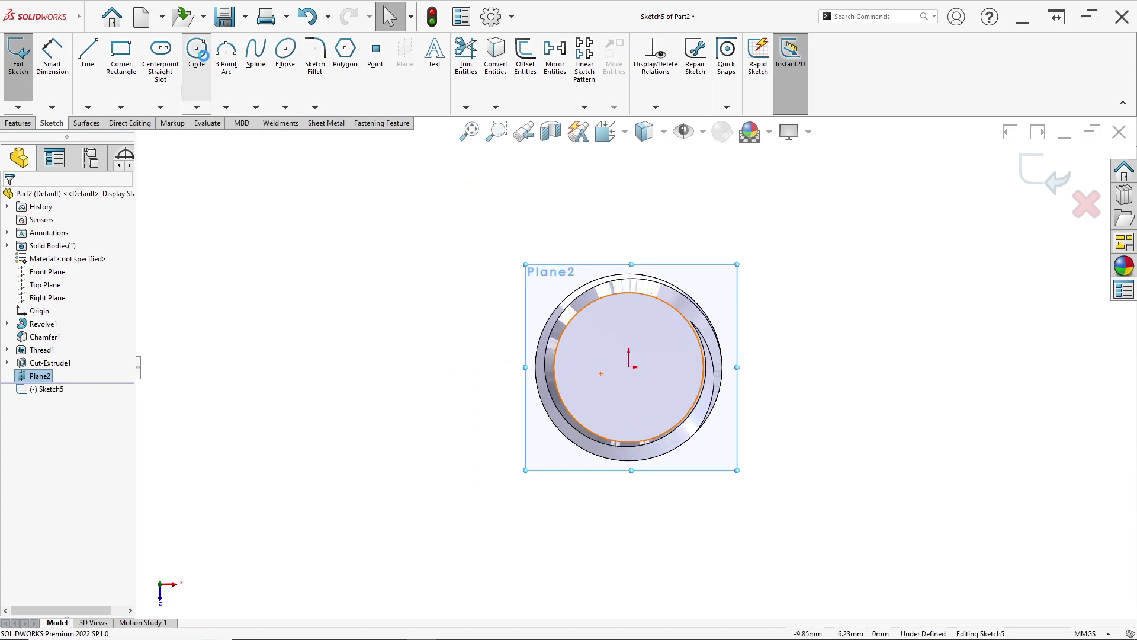
drag(638, 375, 815, 456)
Check the flight's outer diameter on the reference drawing and dimension the circle's diameter to 12.55 mm.
key(alt+Tab)
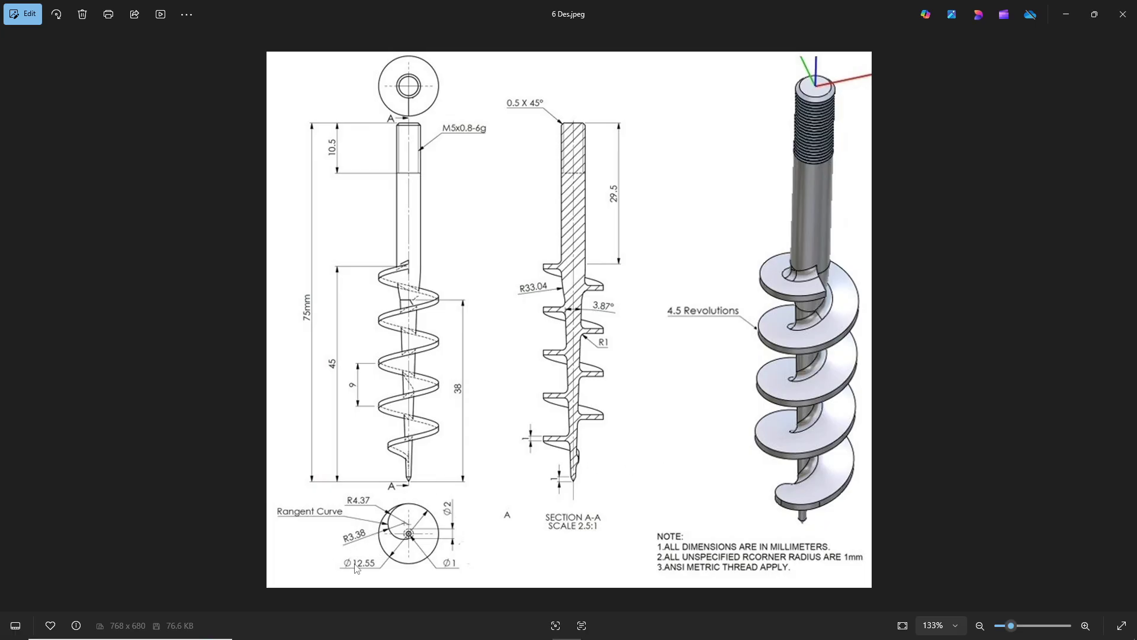
key(alt+Tab)
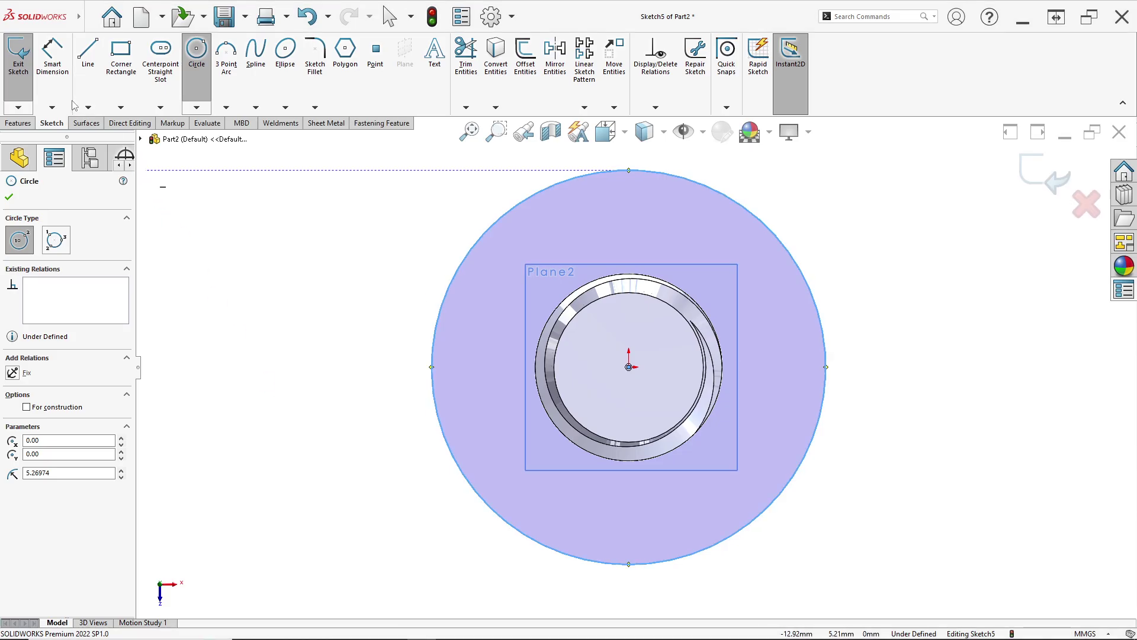
key(Escape)
click(821, 427)
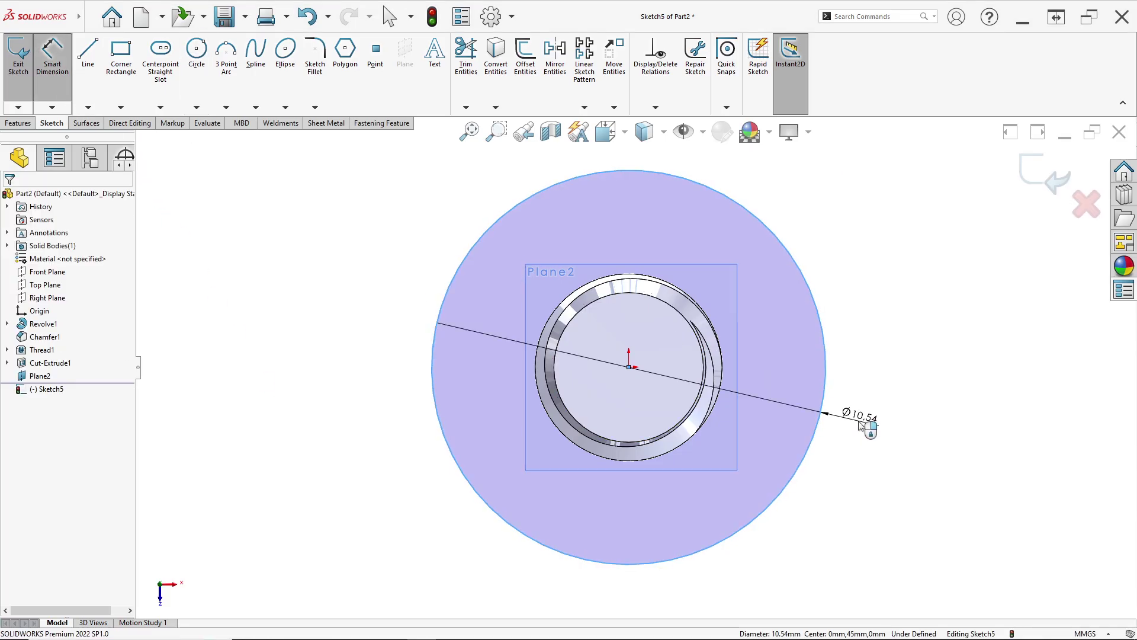
click(859, 426)
text(12.95)
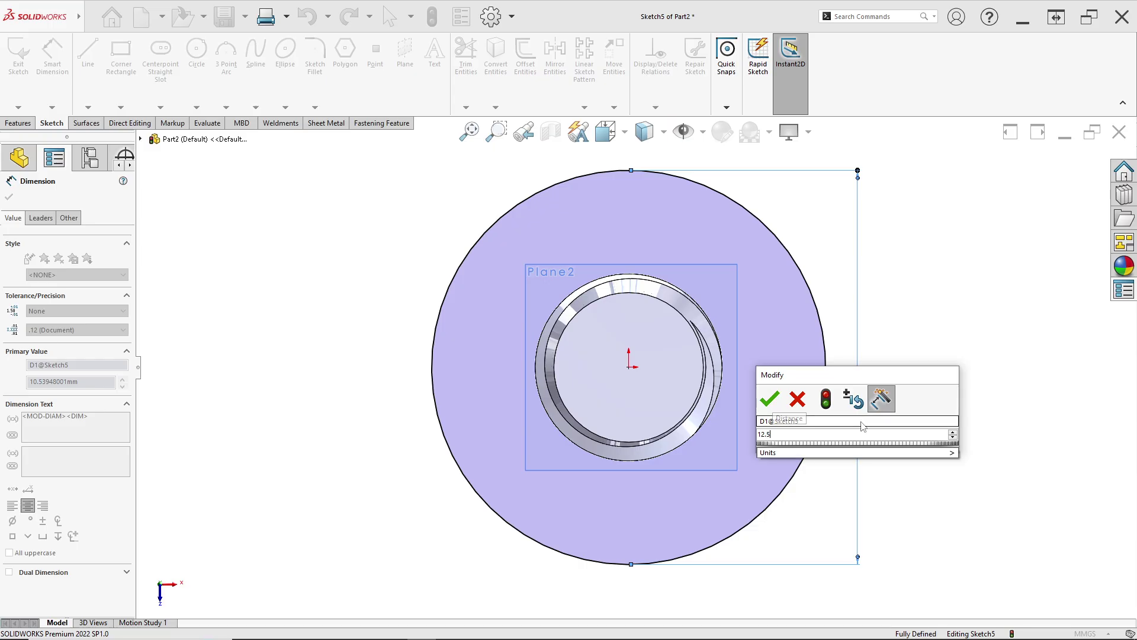
key(Return)
scroll(693, 508, up, 4)
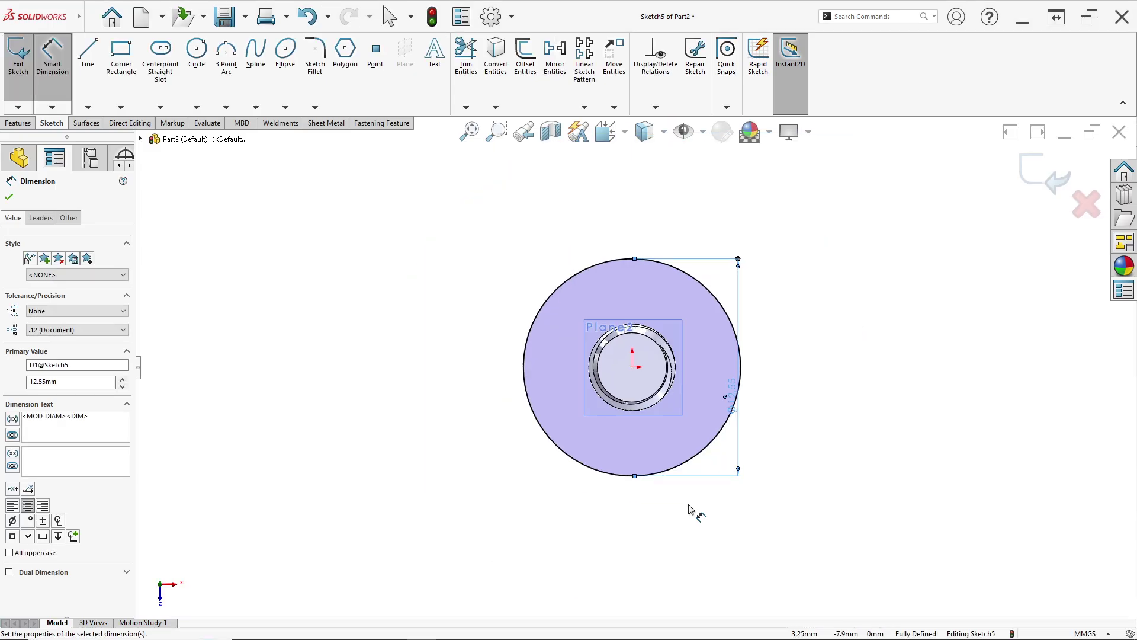
scroll(697, 389, down, 1)
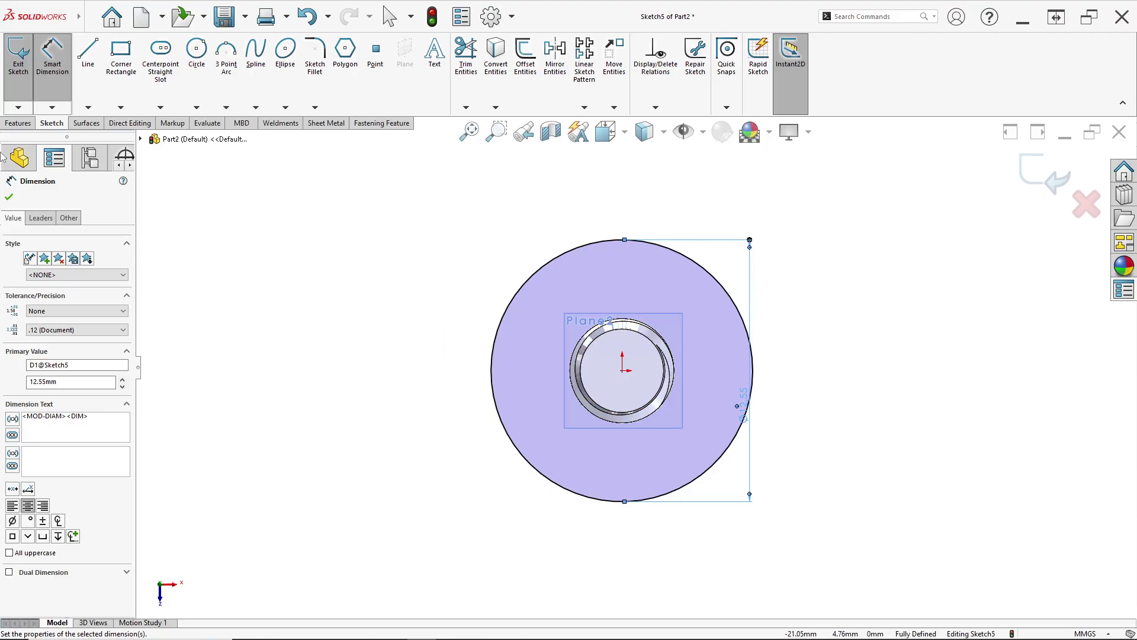
Start a constant-pitch helix from the 12.55 mm circle, defined by pitch and revolution.
click(16, 124)
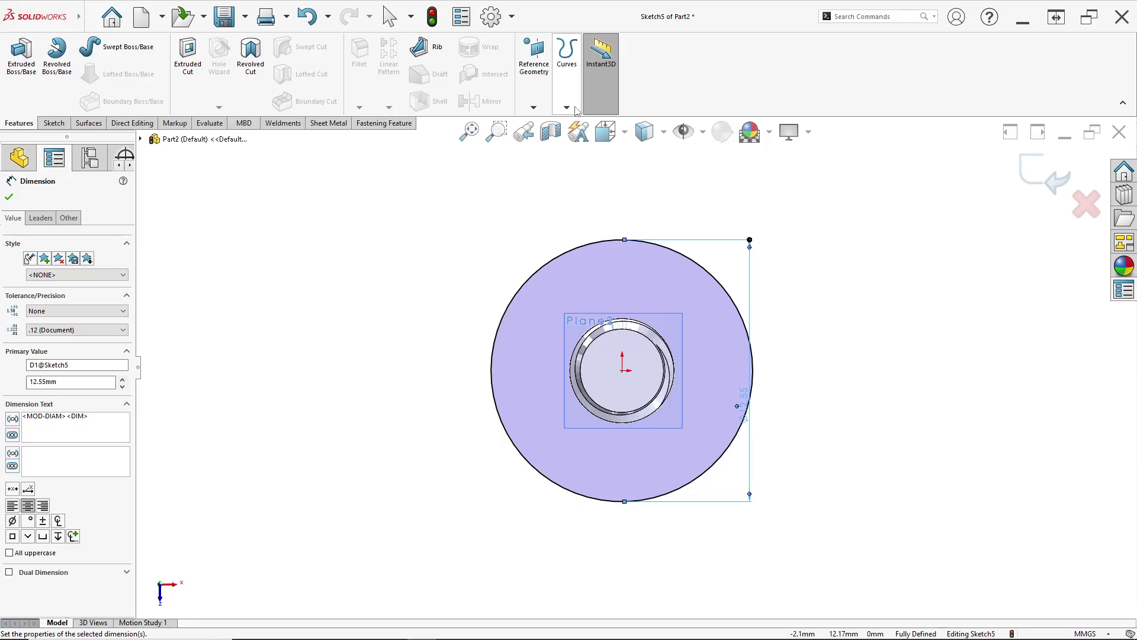
click(569, 108)
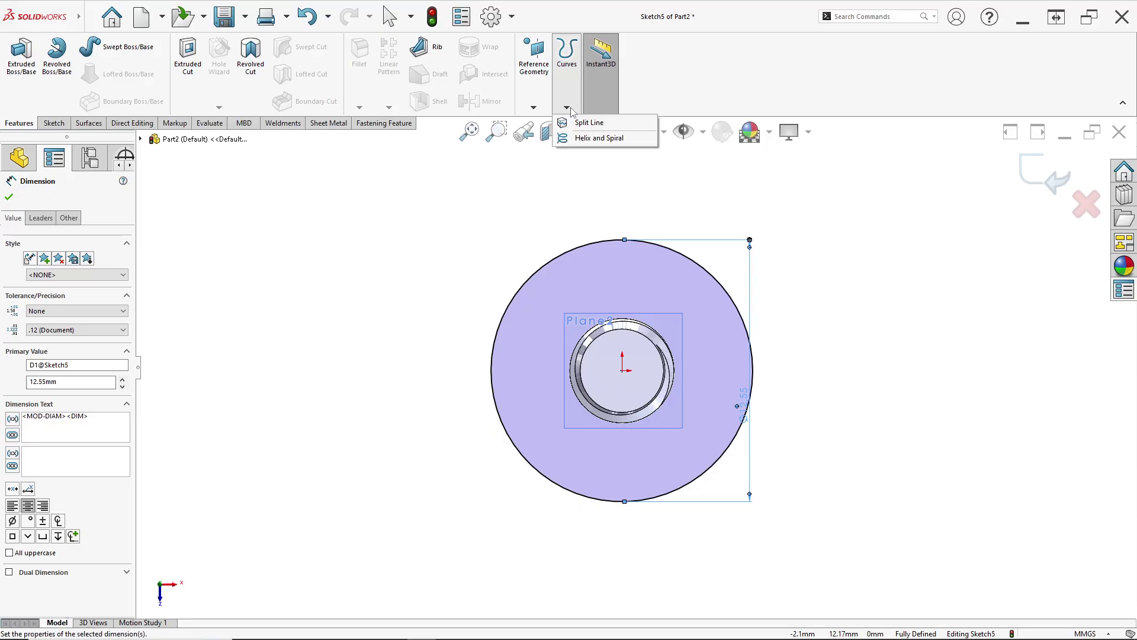
click(590, 140)
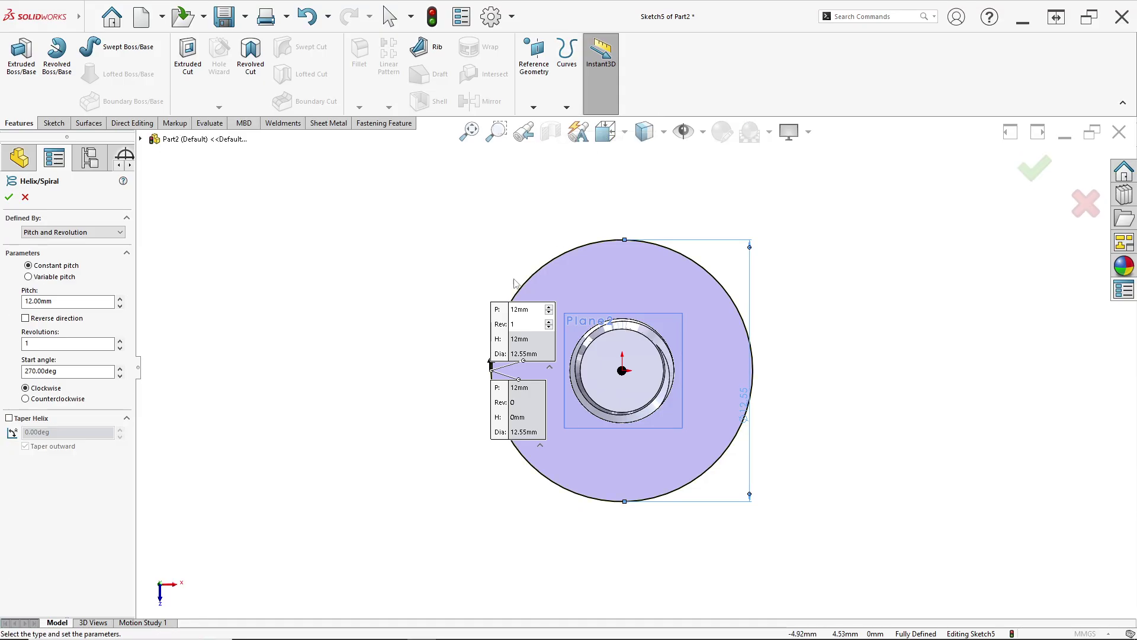
click(43, 233)
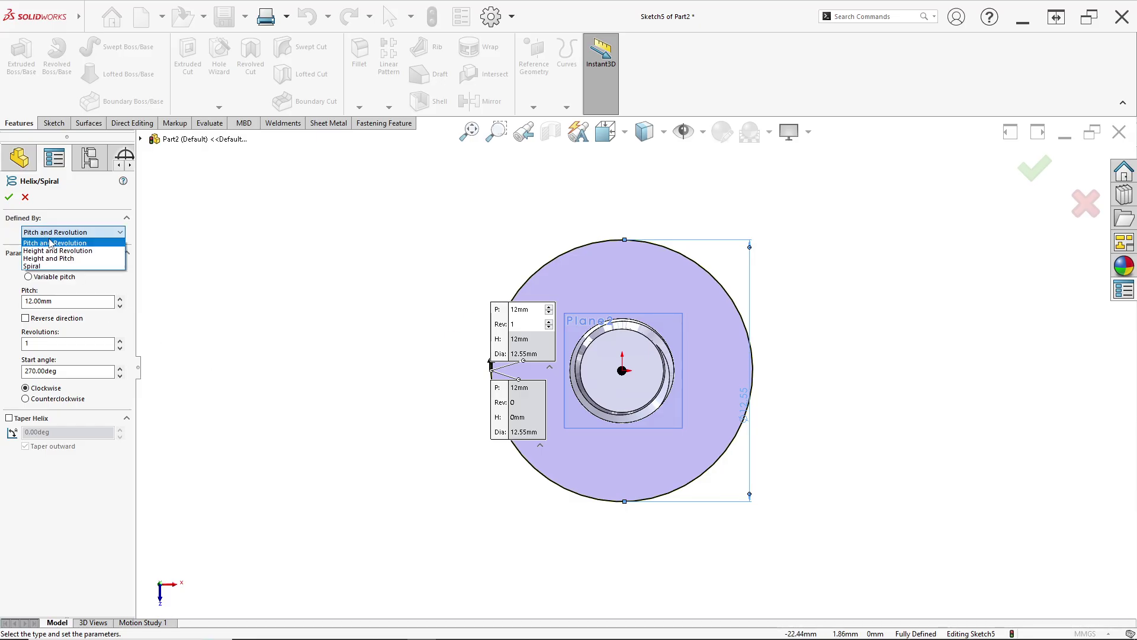
click(55, 243)
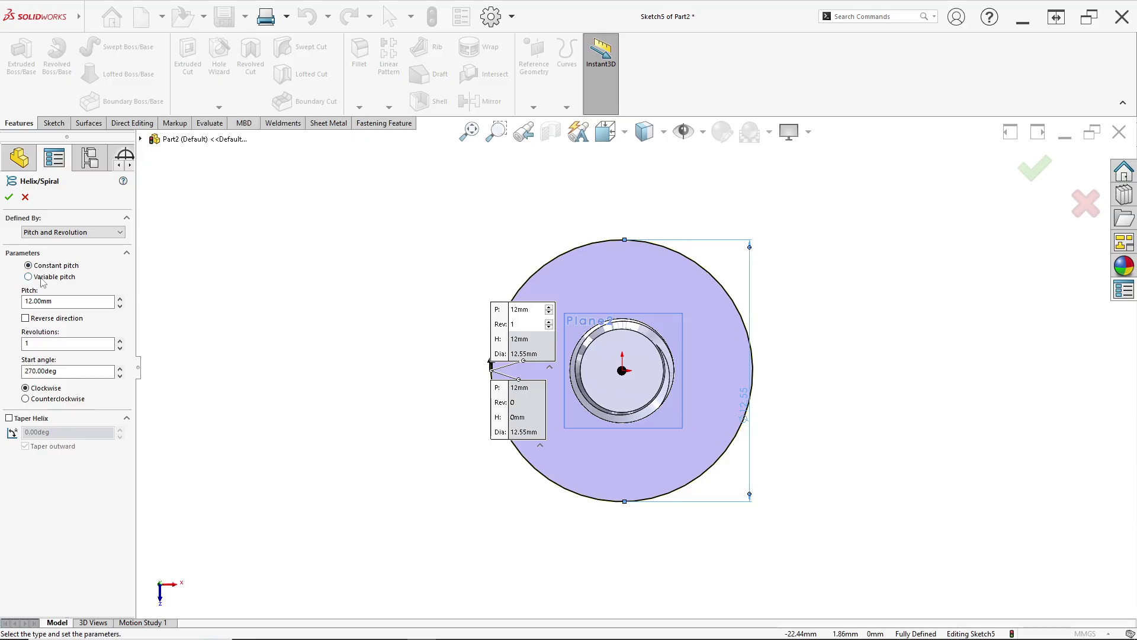
Check the flight's pitch and turns on the reference drawing and set the helix to a 9 mm pitch with 4.5 revolutions.
key(alt+Tab)
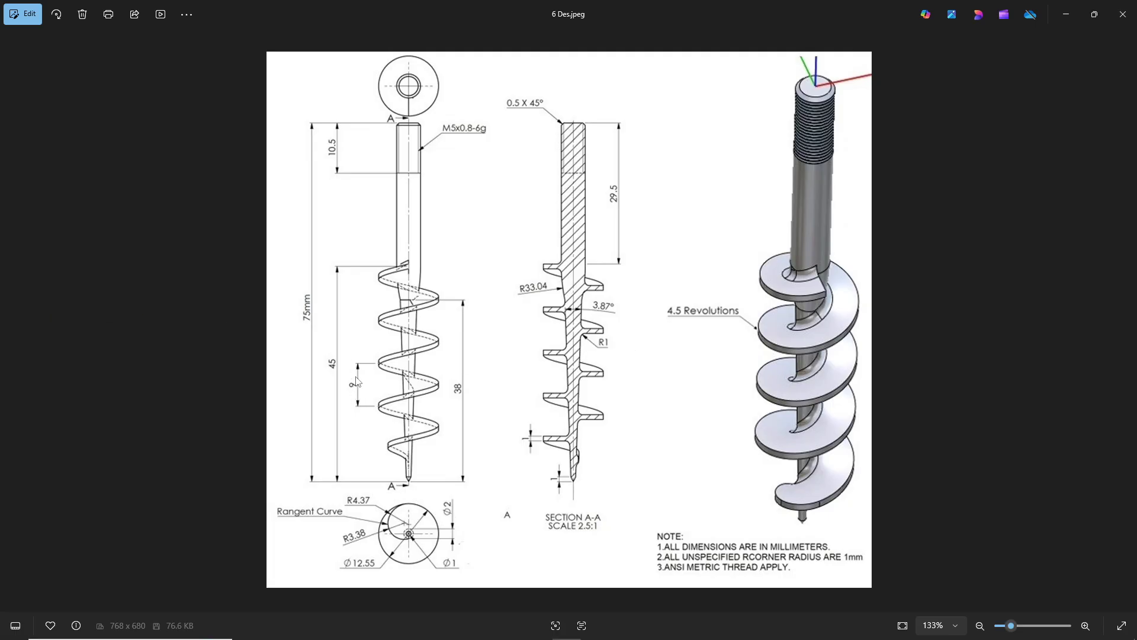
key(alt+Tab)
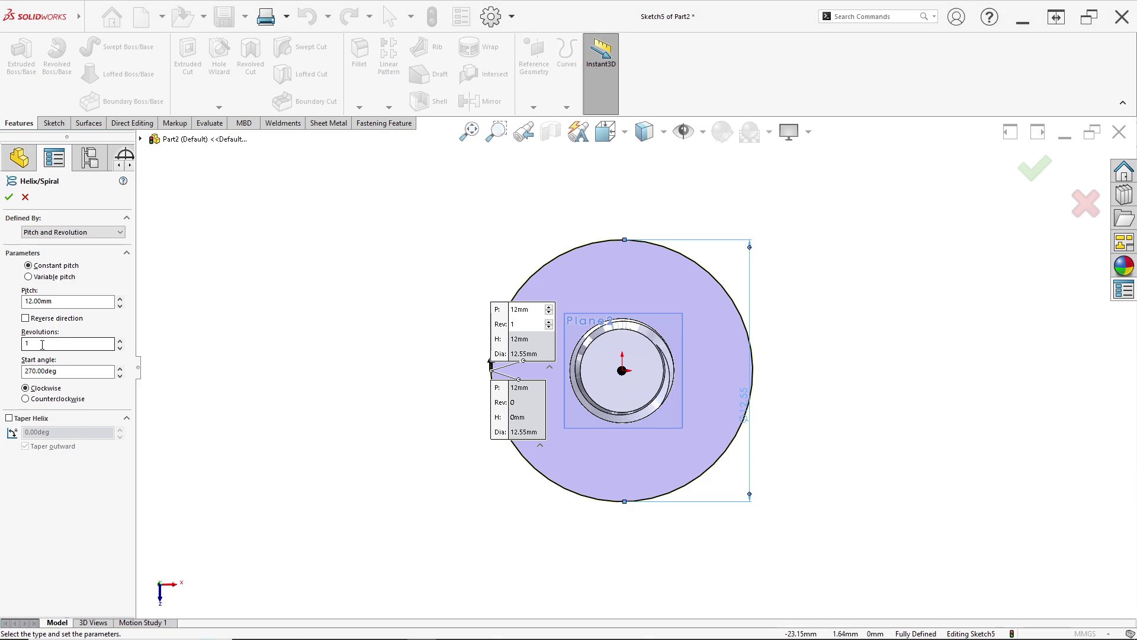
drag(59, 301, 9, 303)
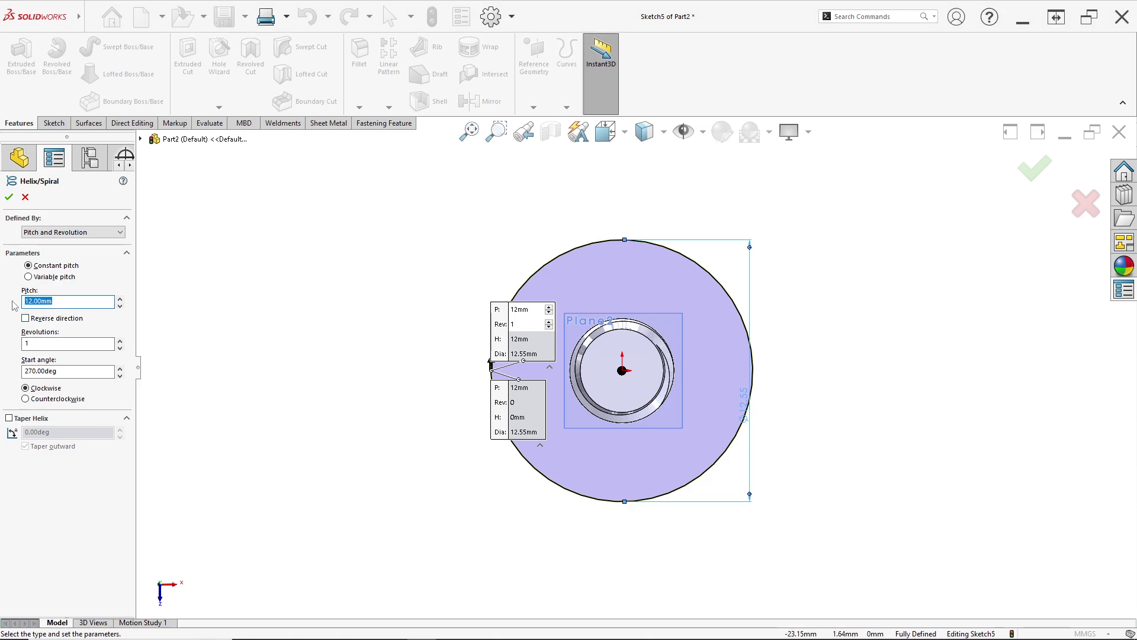
text(9)
key(alt+Tab)
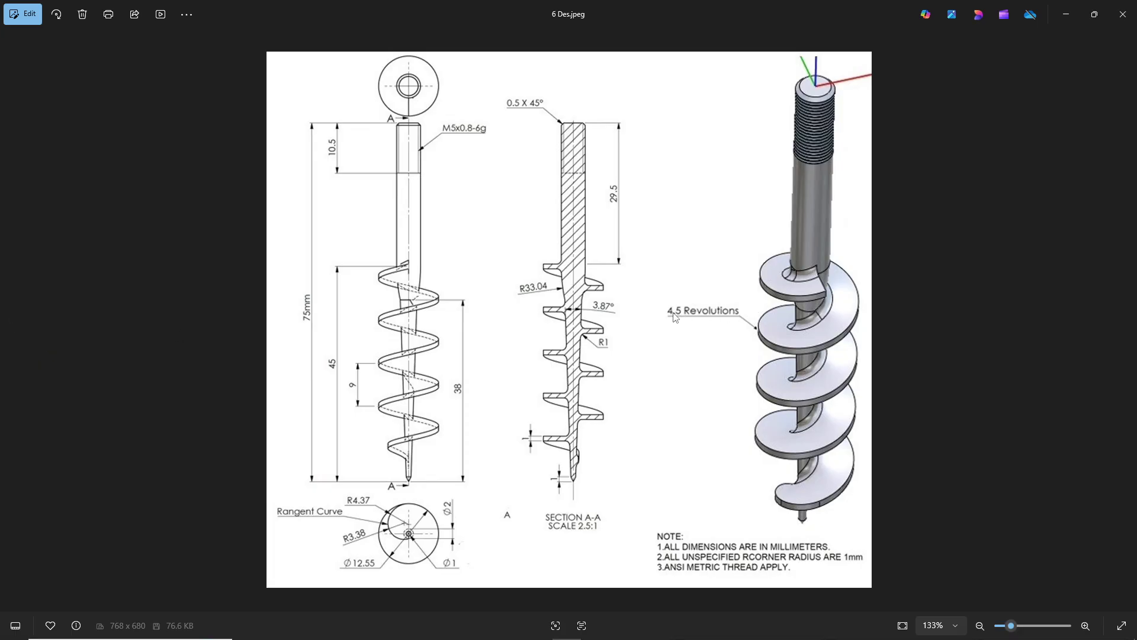
key(alt+Tab)
drag(35, 343, 18, 344)
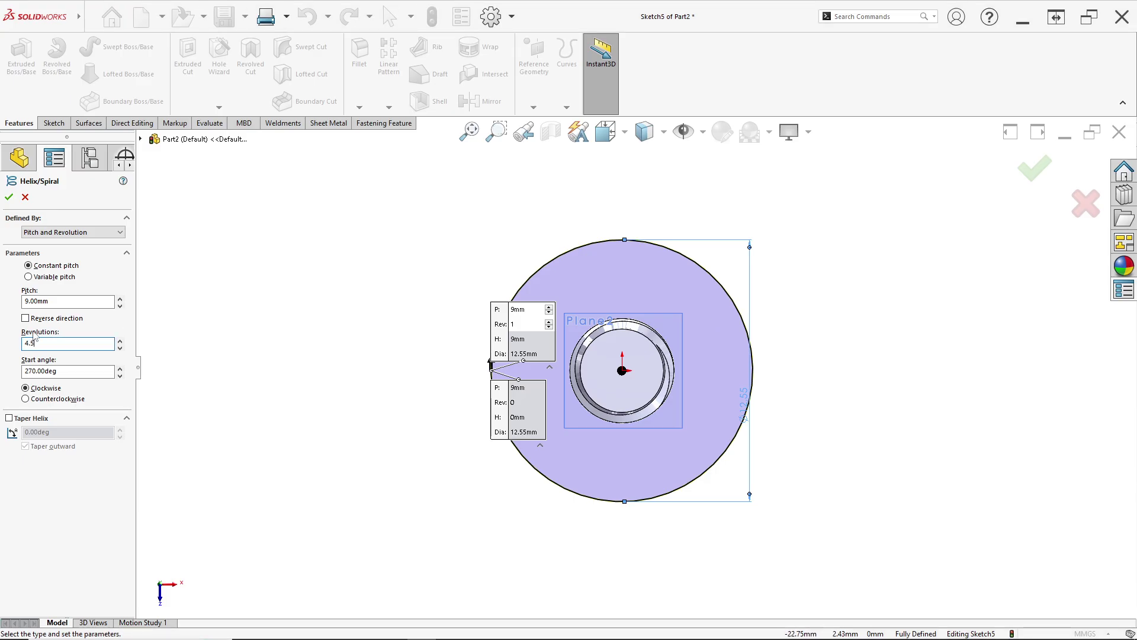
key(Return)
Reverse the helix so it runs down toward the pointed tip, set its start angle to 0° and create it.
middle_drag(628, 456, 582, 376)
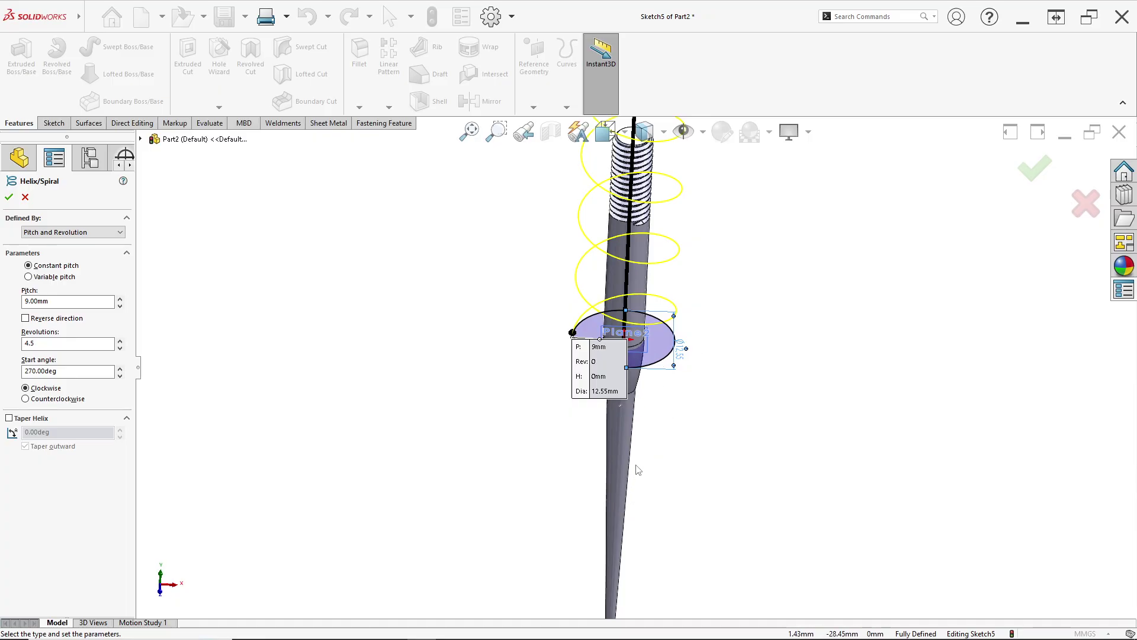
middle_drag(634, 469, 632, 511)
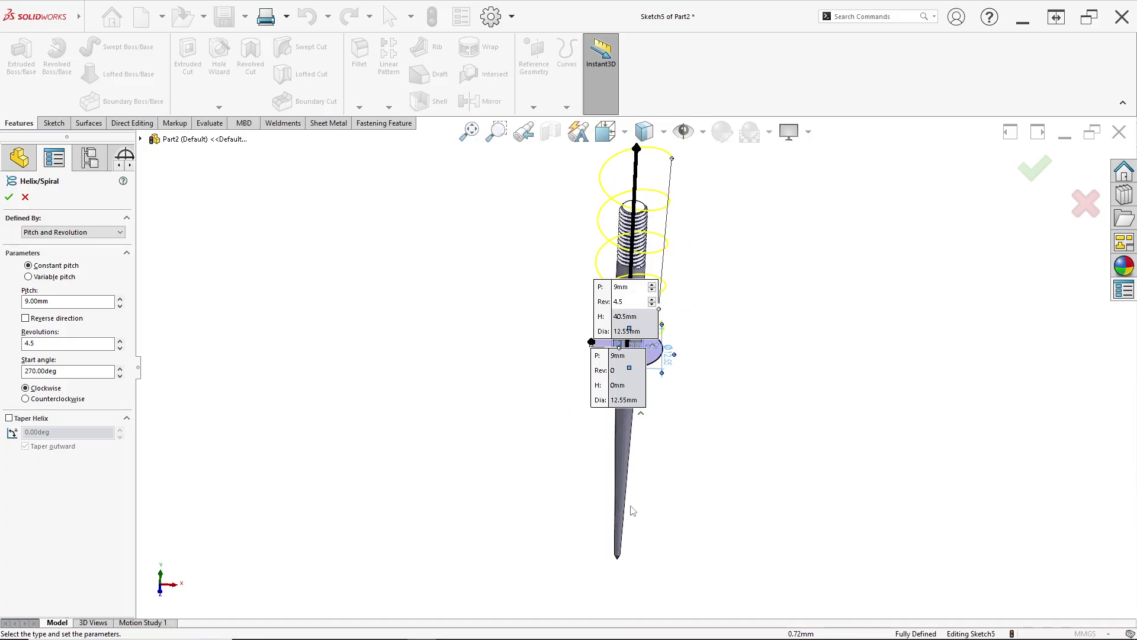
click(25, 318)
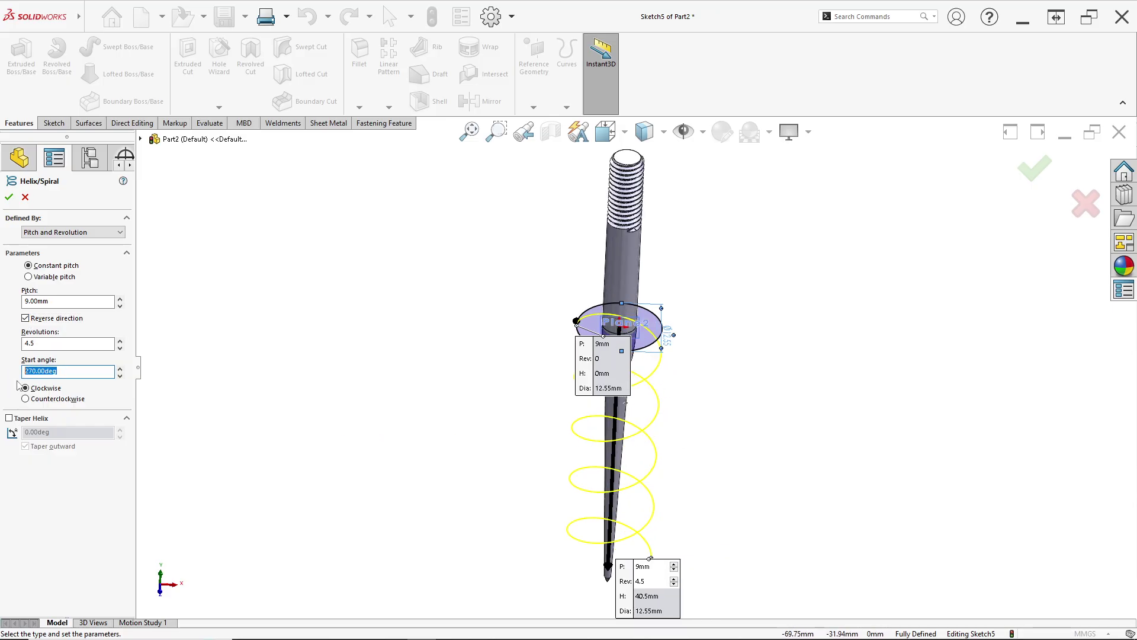
key(Tab)
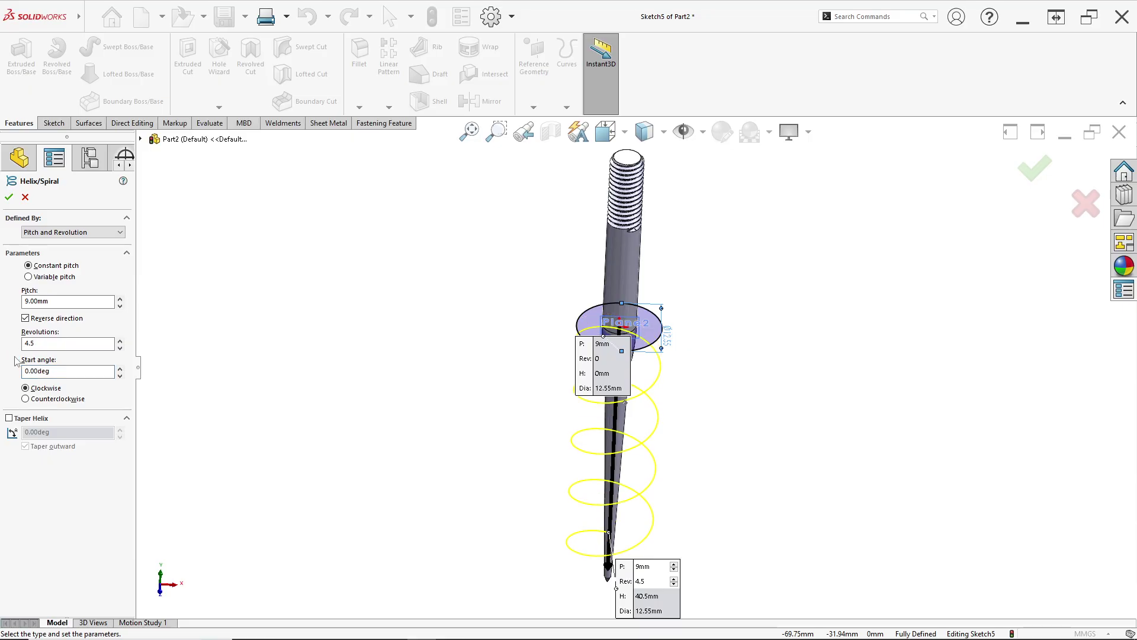
scroll(610, 350, up, 1)
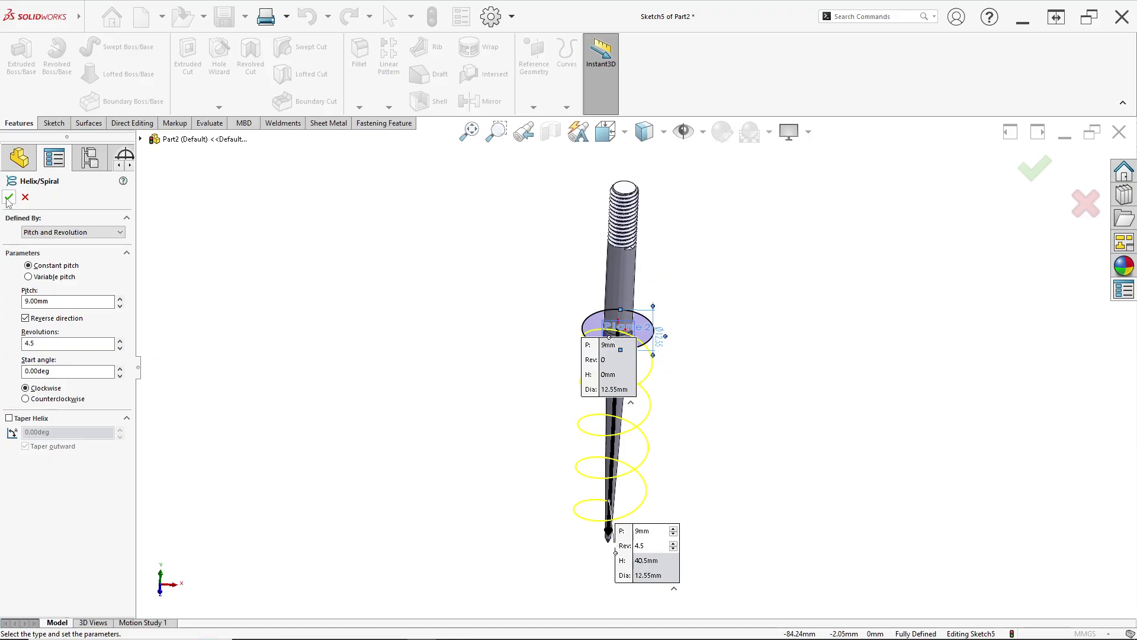
key(Return)
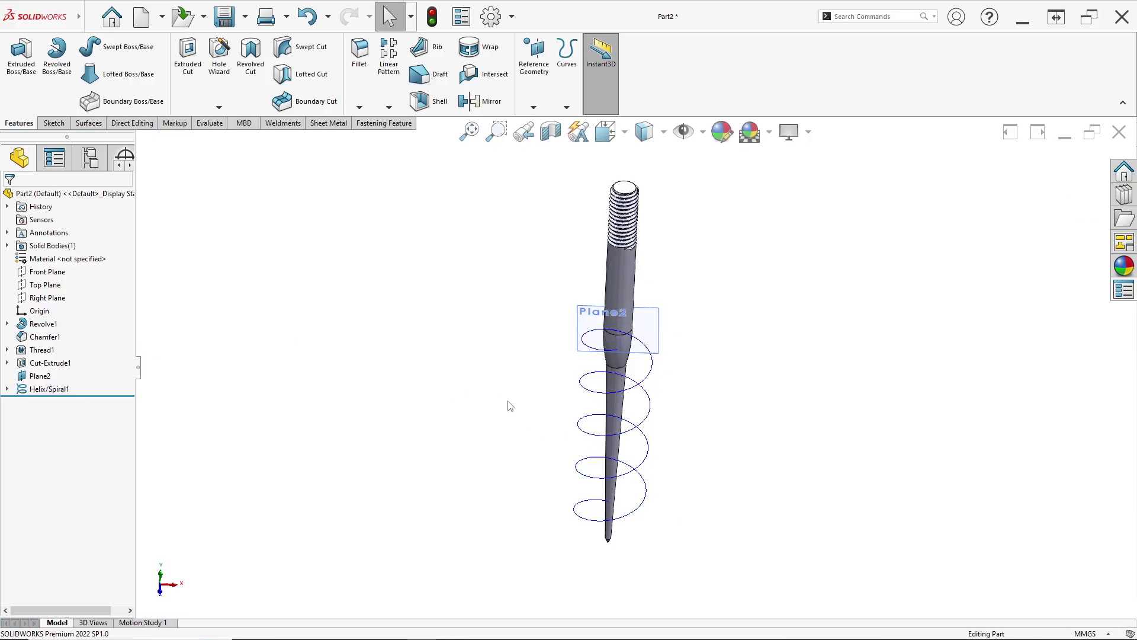
Hide the offset plane at the start of the helix.
middle_drag(586, 406, 597, 420)
scroll(672, 332, down, 3)
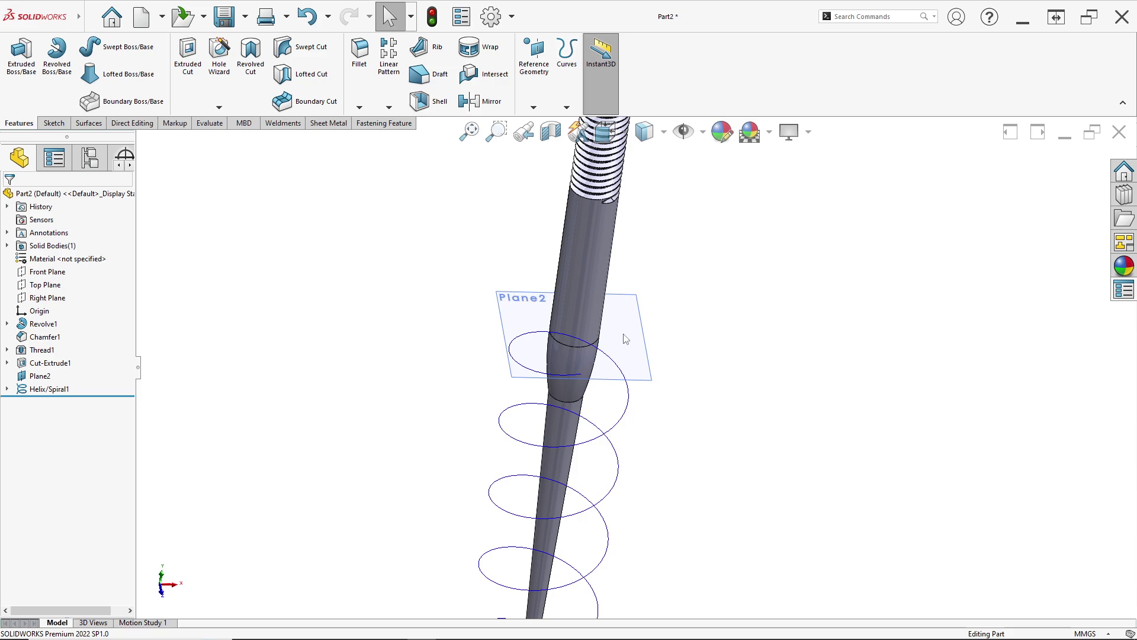
right_click(623, 335)
click(670, 319)
scroll(634, 500, up, 3)
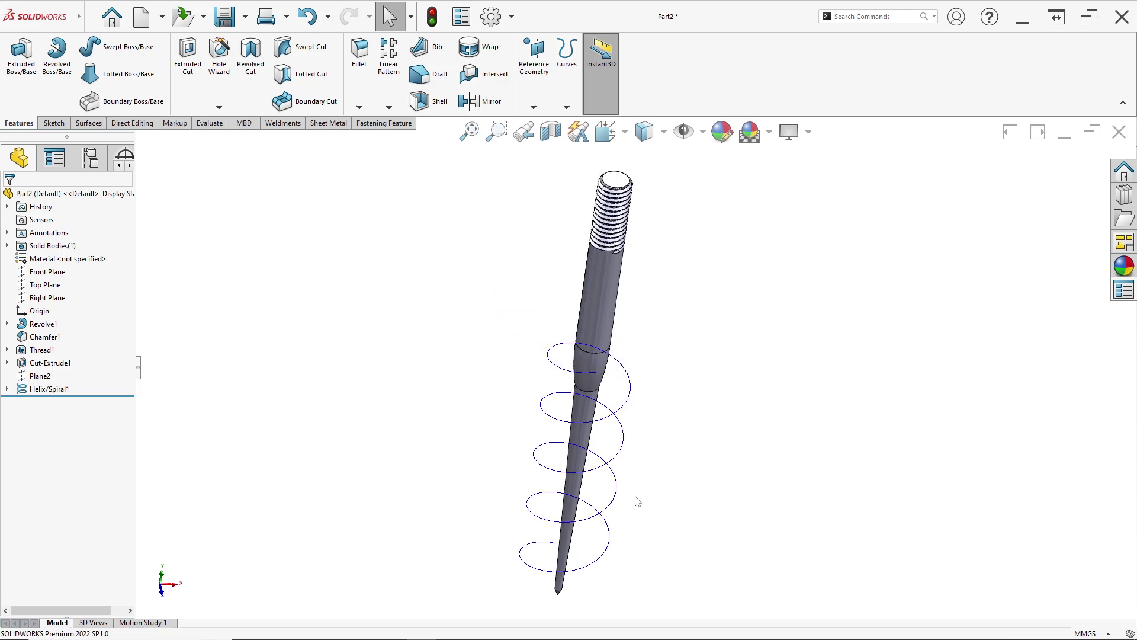
Start a sketch on the Right Plane and draw a rectangle about 7.4 by 1.3 mm from outside the helix start into the shaft.
scroll(597, 447, down, 3)
scroll(598, 451, down, 2)
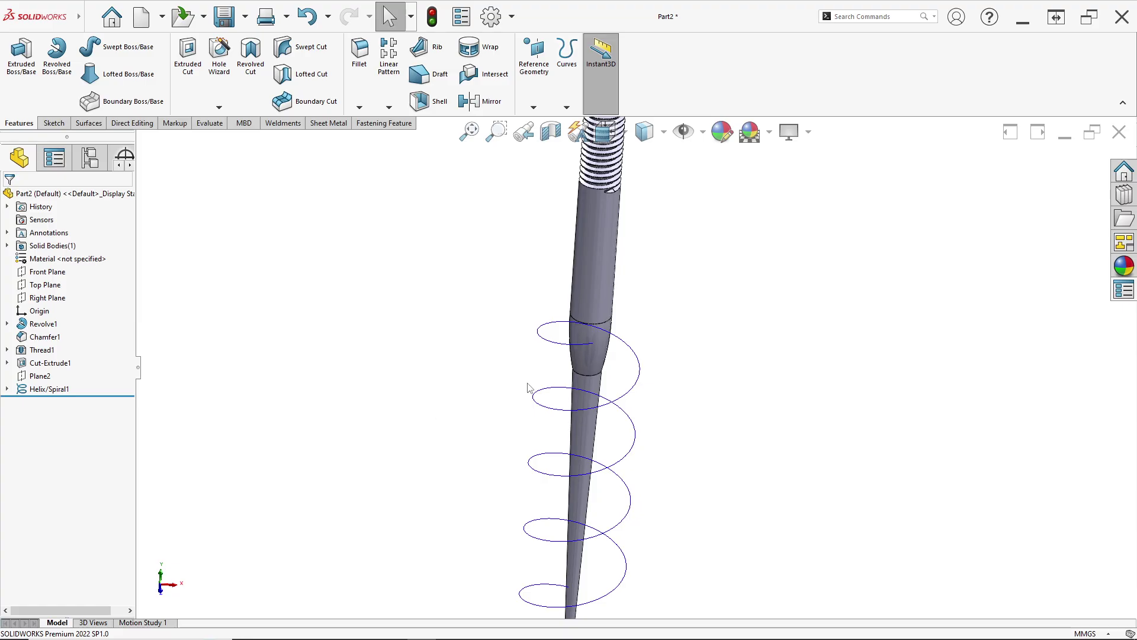
scroll(528, 389, up, 3)
scroll(811, 414, down, 5)
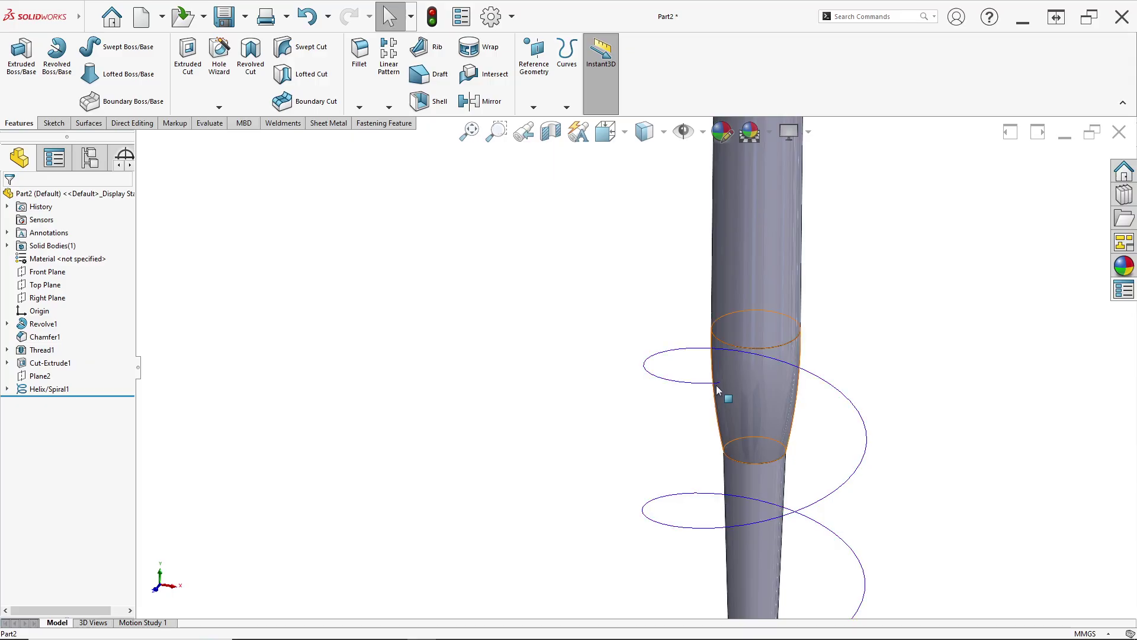
right_click(50, 299)
click(58, 276)
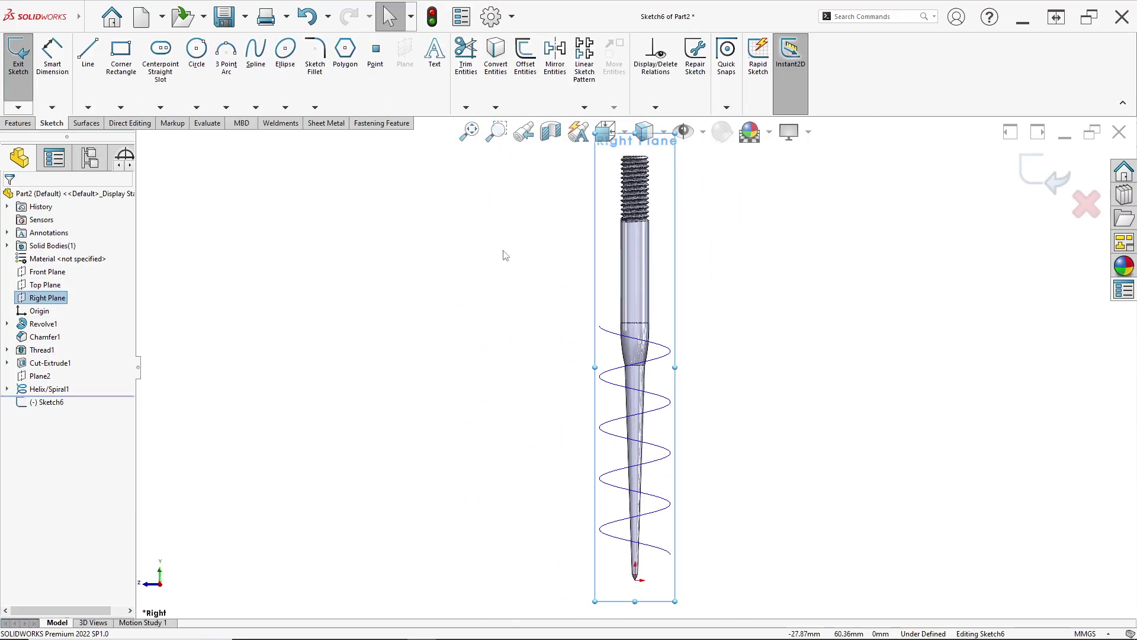
scroll(607, 322, down, 6)
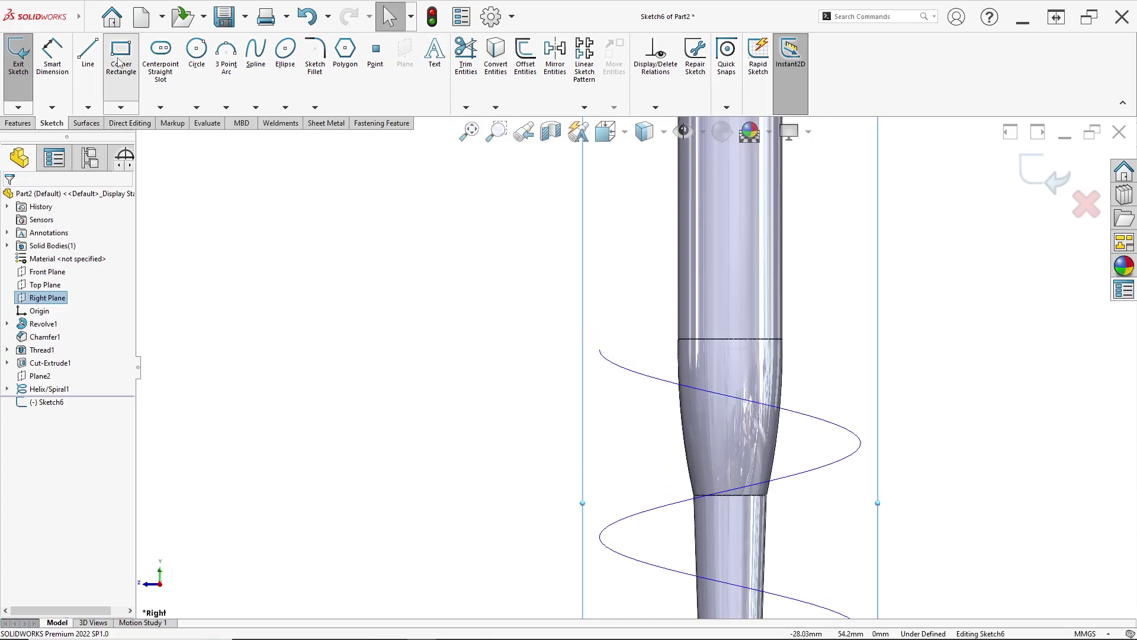
click(121, 59)
scroll(565, 352, down, 1)
click(568, 336)
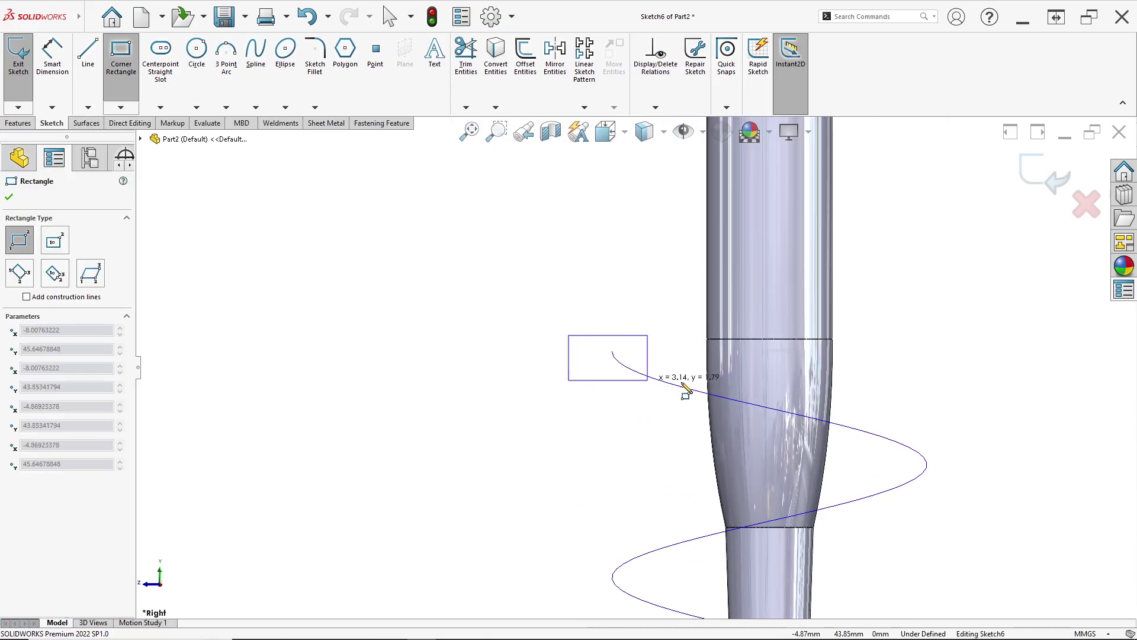
click(753, 368)
scroll(598, 385, down, 2)
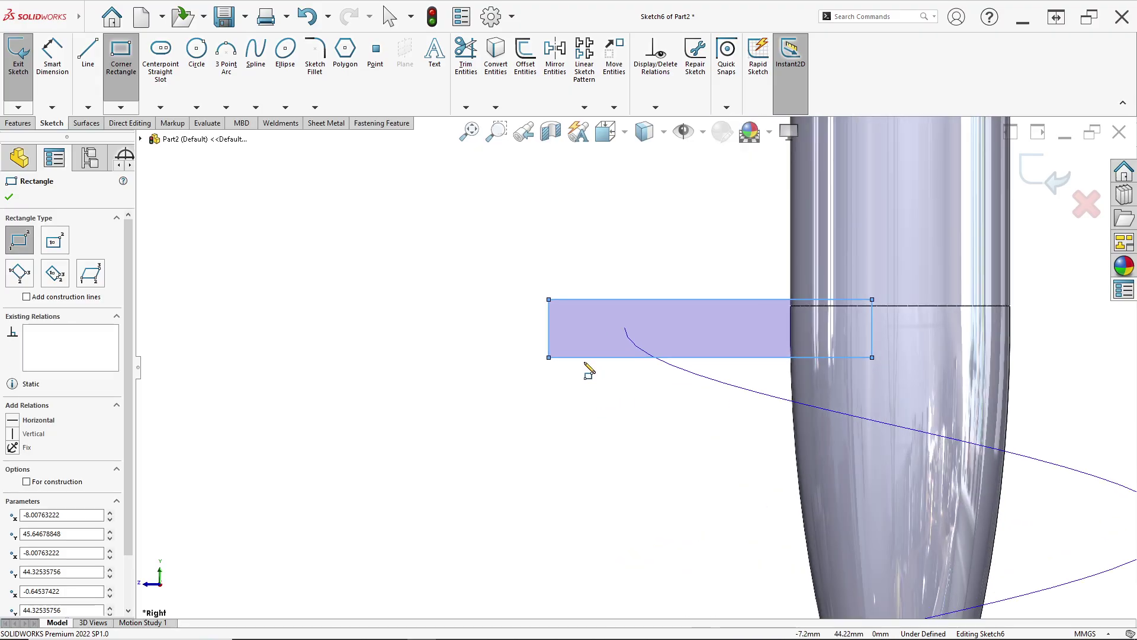
Add a Pierce relation between the midpoint of the rectangle's outer side and the helix.
key(Escape)
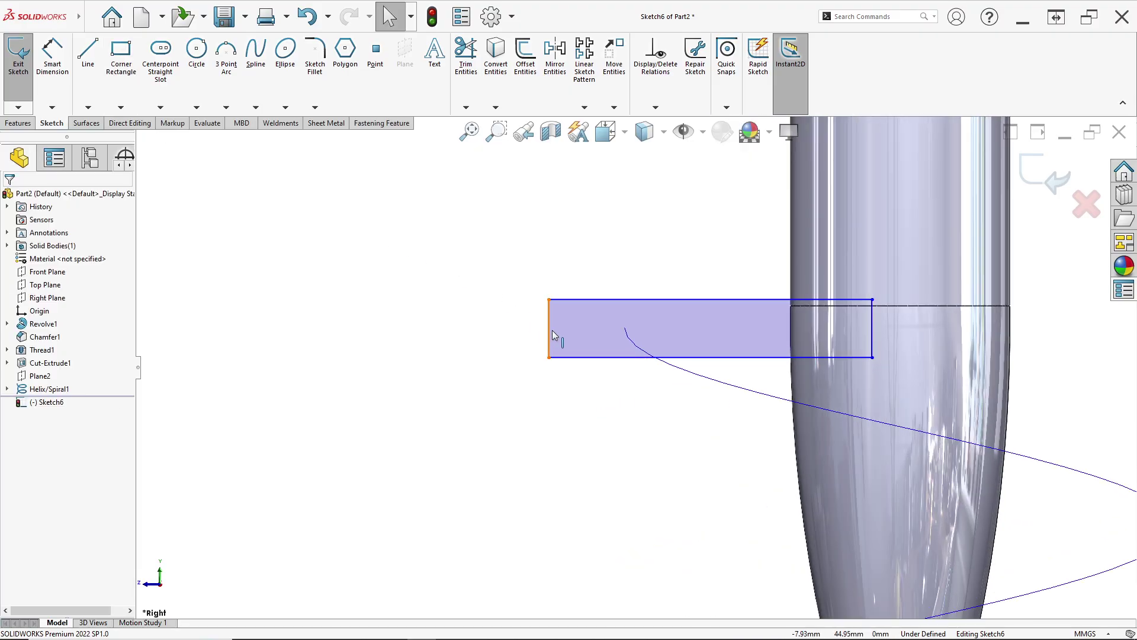
click(550, 331)
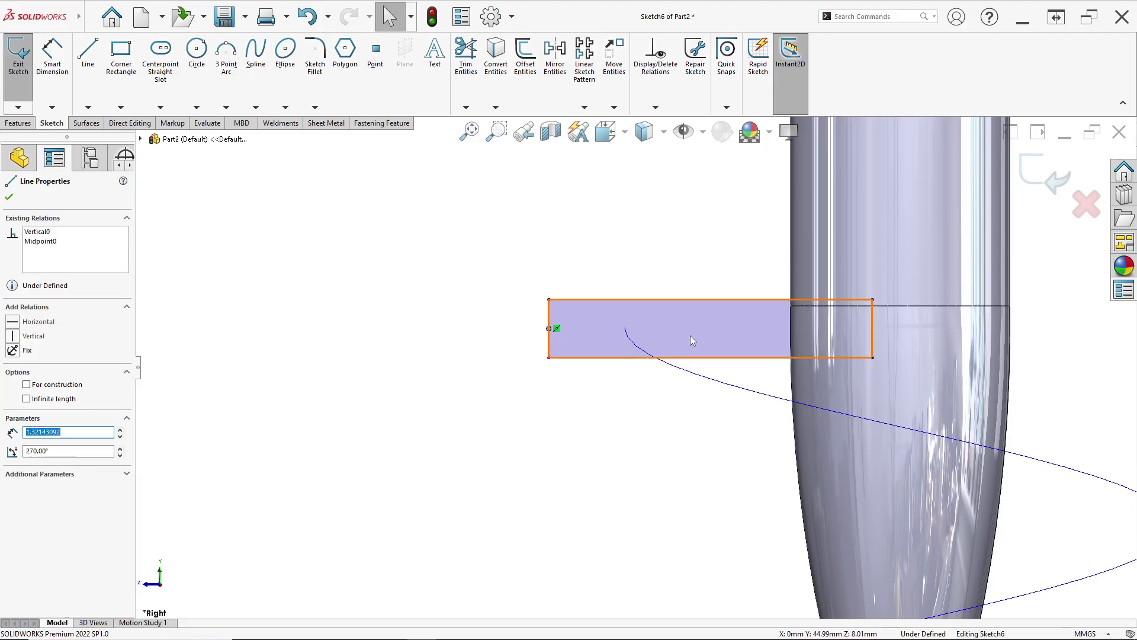
click(625, 328)
ctrl+click(631, 343)
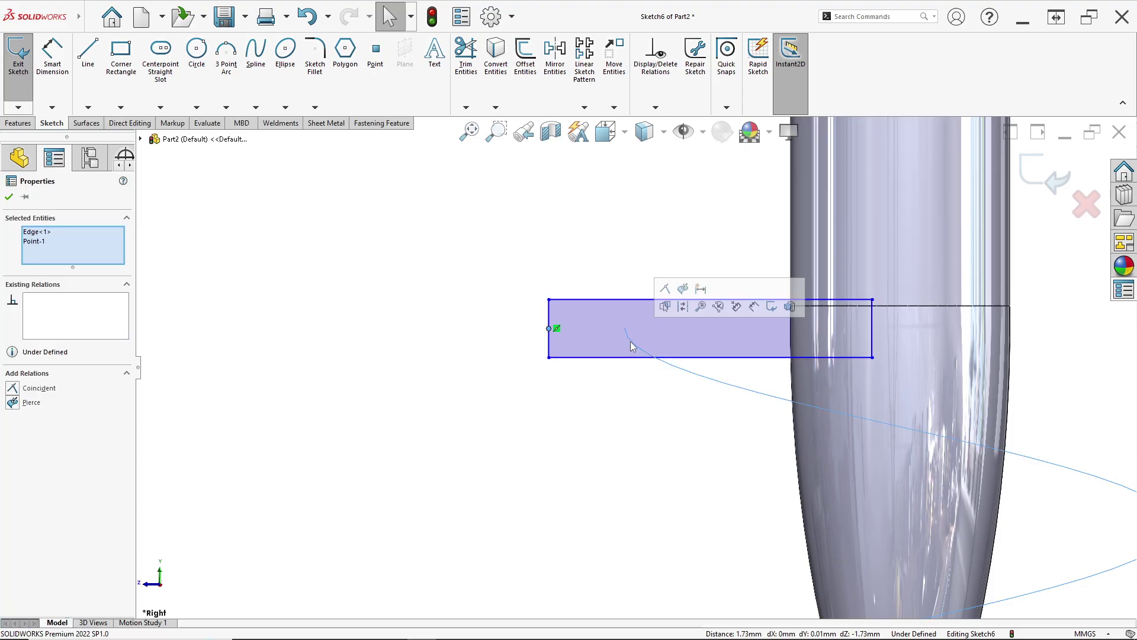
click(682, 290)
click(749, 381)
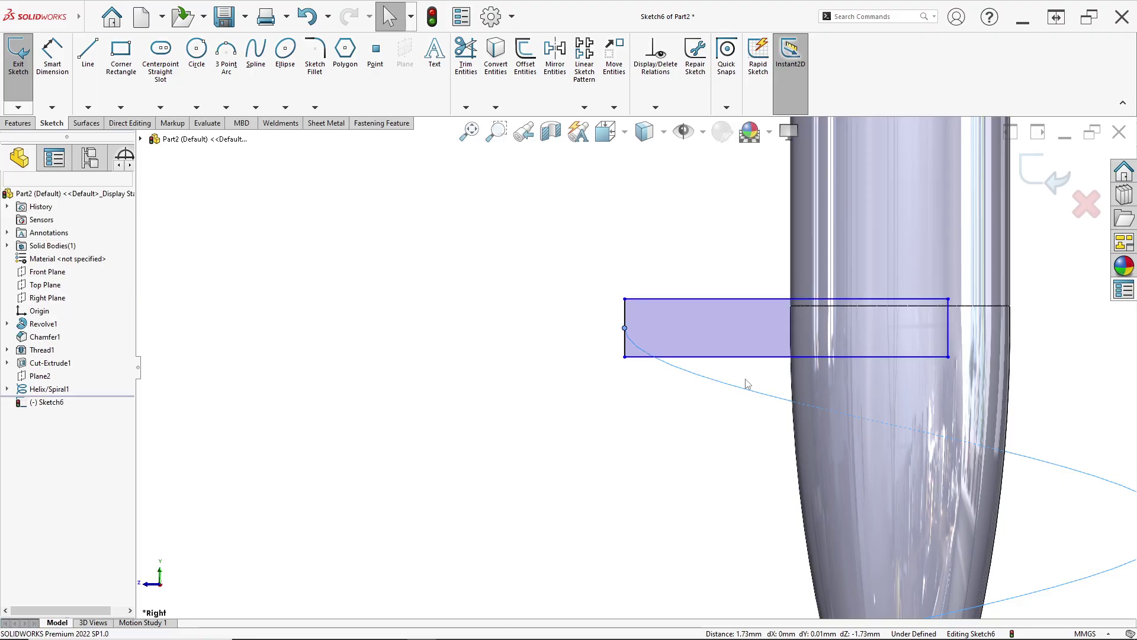
Check the flight thickness on the reference drawing and dimension the rectangle's height to 1 mm.
scroll(648, 364, up, 1)
click(52, 59)
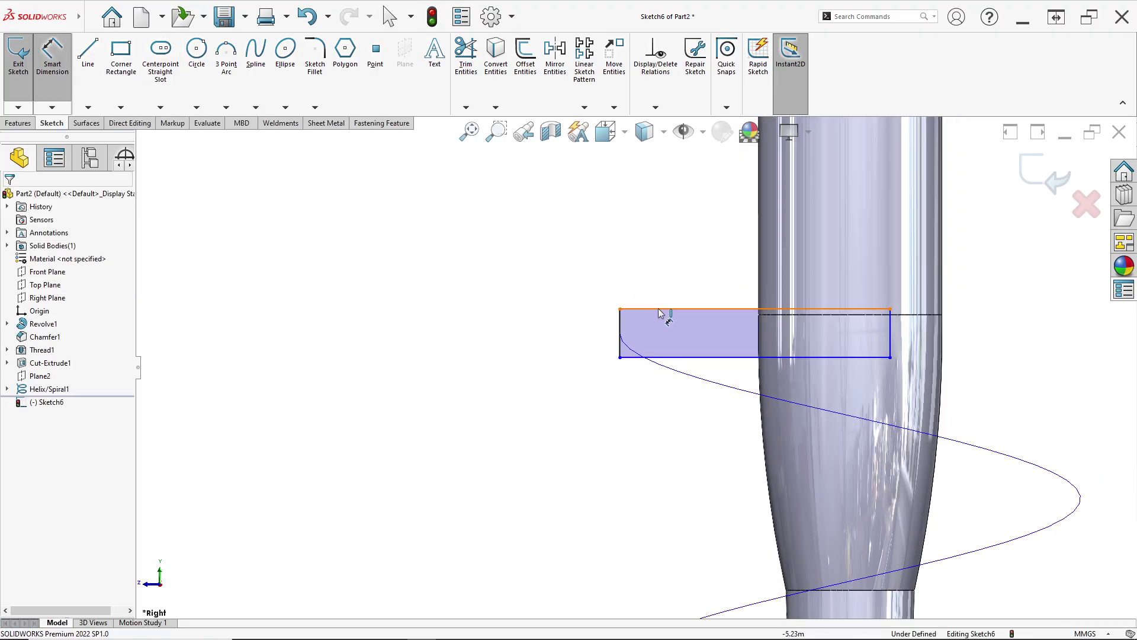
click(619, 332)
key(alt+Tab)
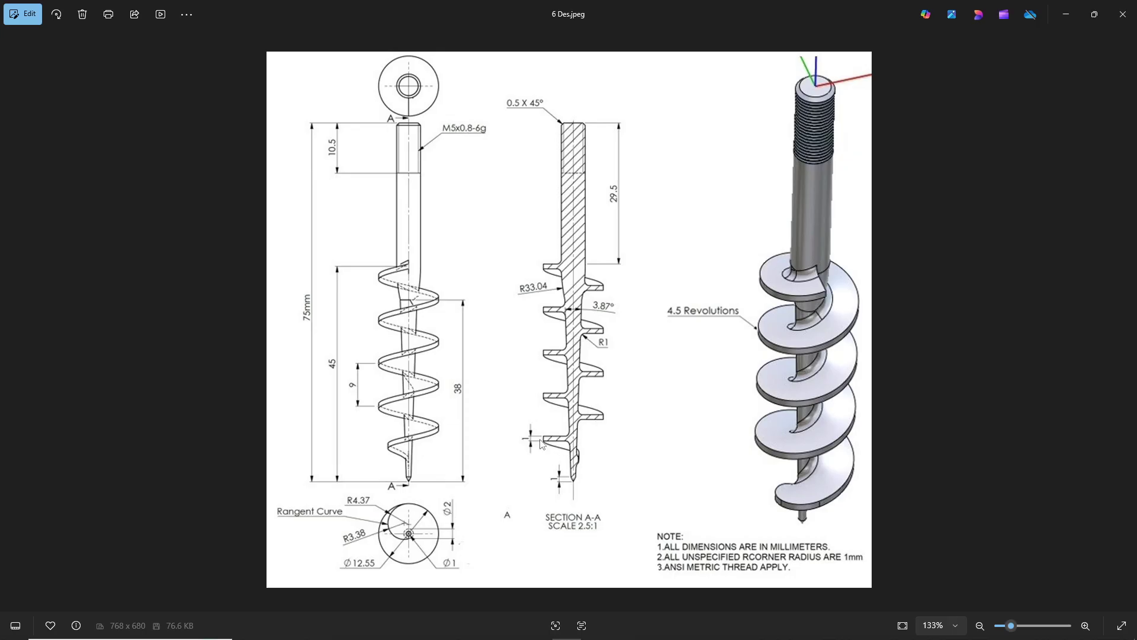
key(alt+Tab)
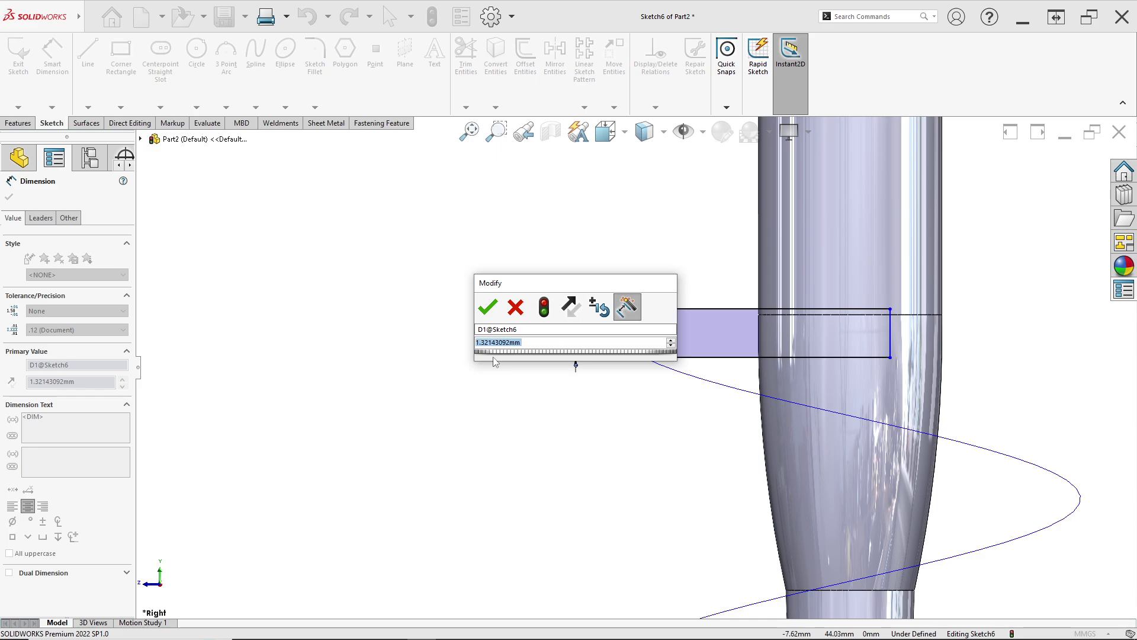
text(1)
key(Return)
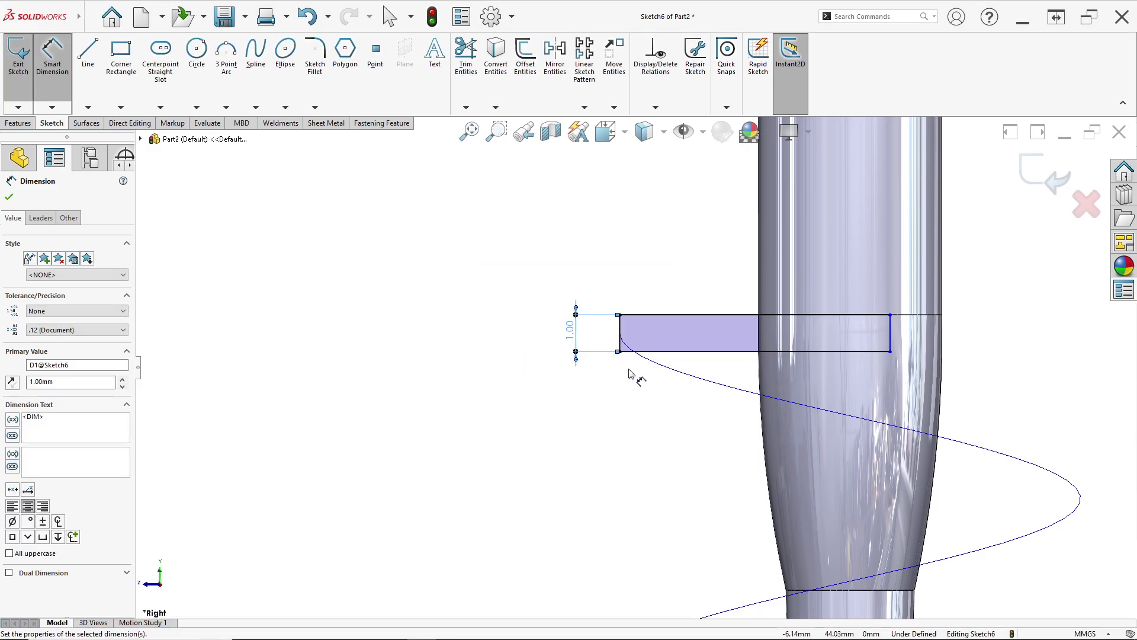
Shorten the rectangle by moving its inner side outward, keeping that side within the shaft.
key(Escape)
drag(889, 334, 803, 335)
click(551, 267)
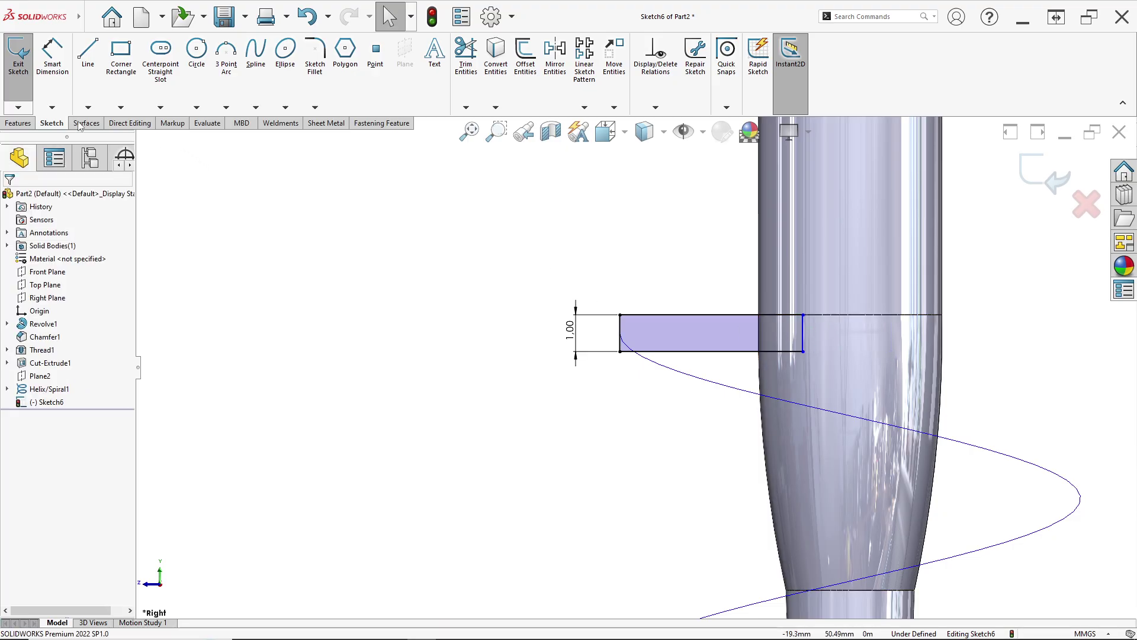
Dimension the distance between the rectangle's inner side and the shaft's centre axis to 0.01 mm.
click(52, 54)
click(802, 340)
scroll(811, 405, up, 5)
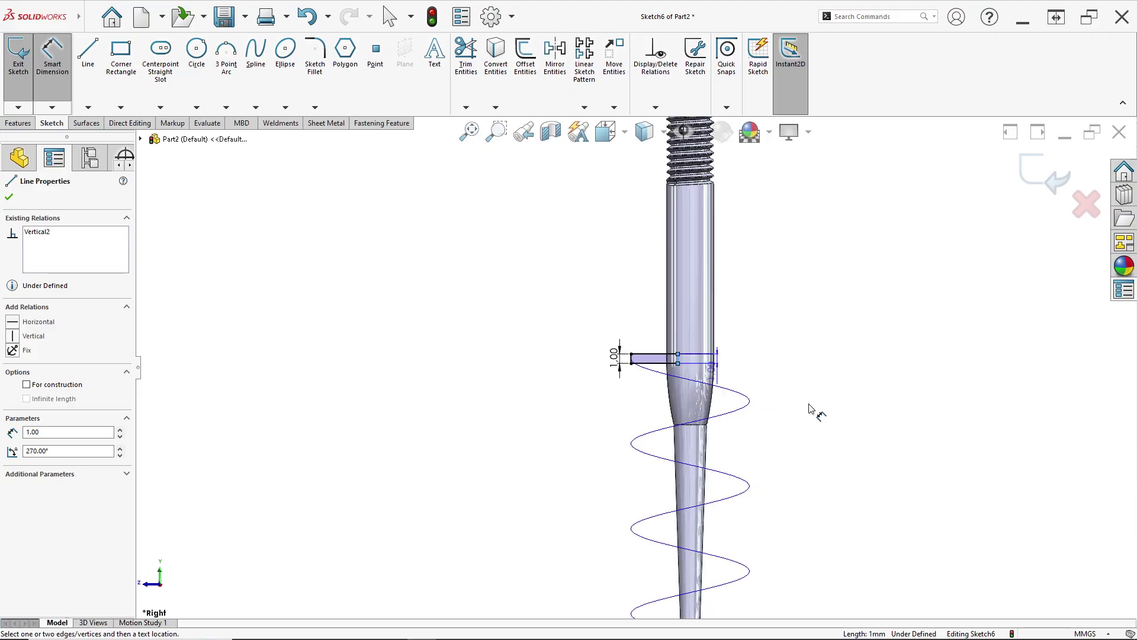
scroll(664, 550, down, 2)
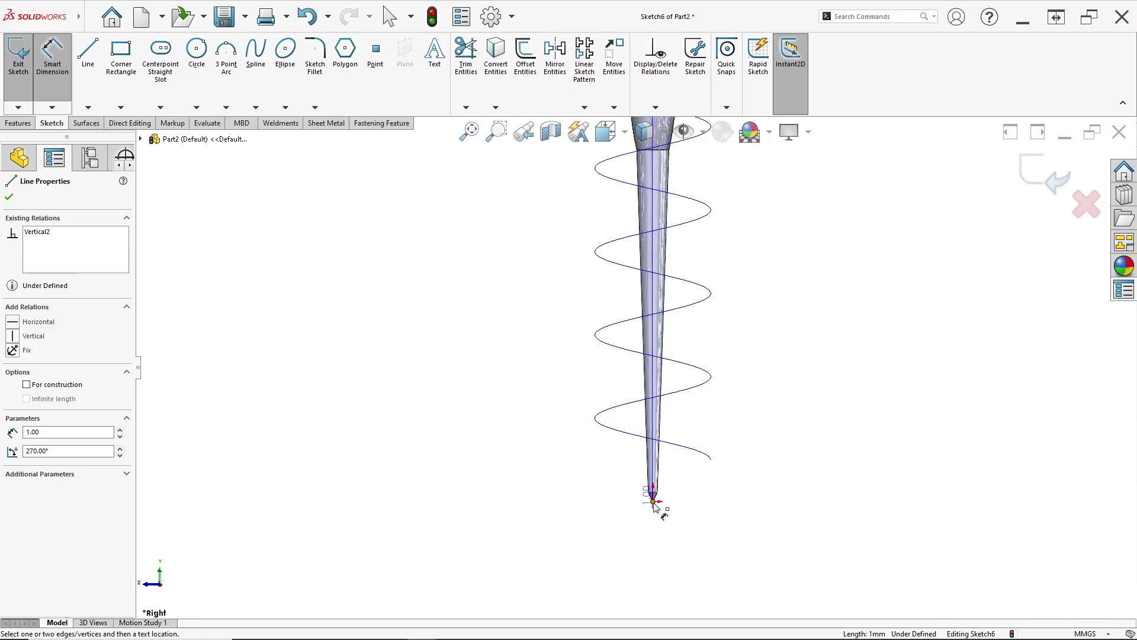
key(Escape)
scroll(643, 249, up, 2)
scroll(639, 191, down, 8)
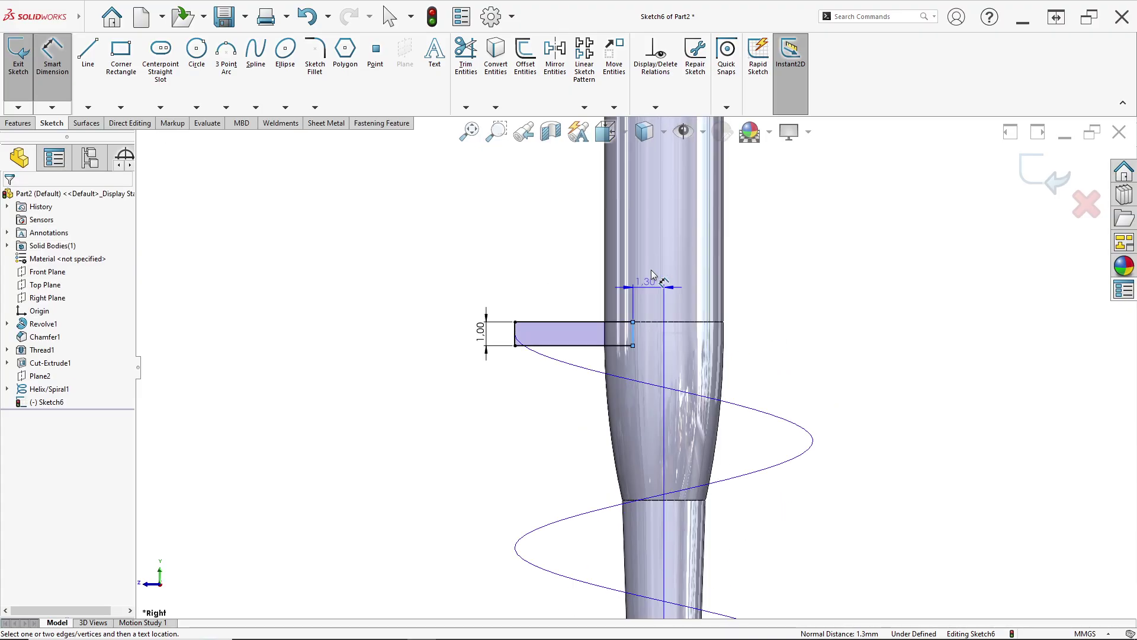
click(652, 330)
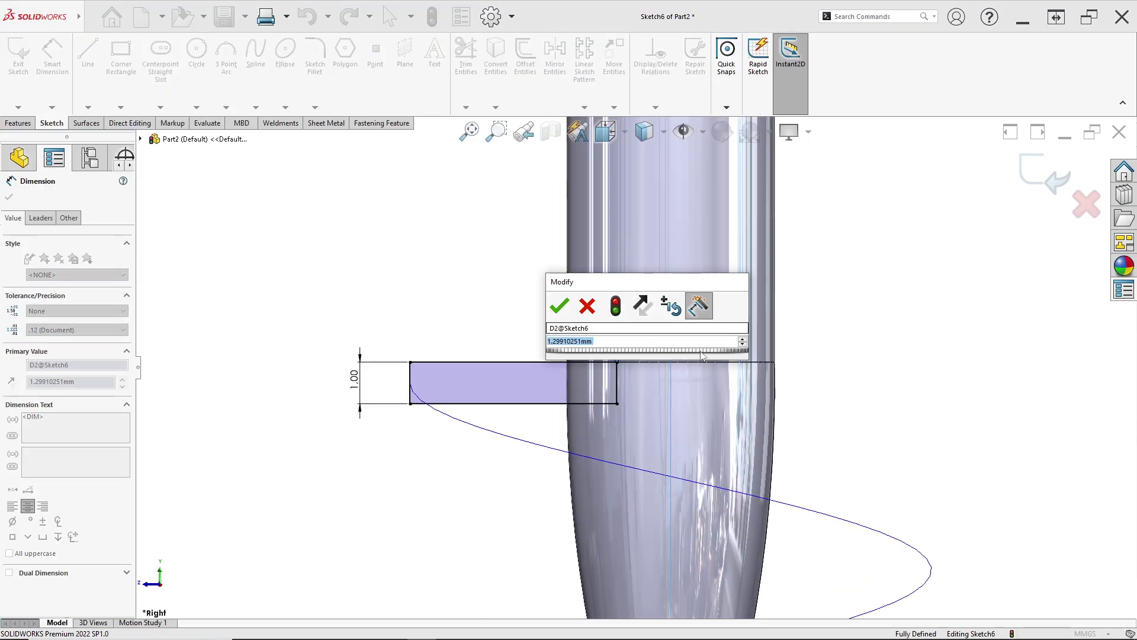
text(0.01)
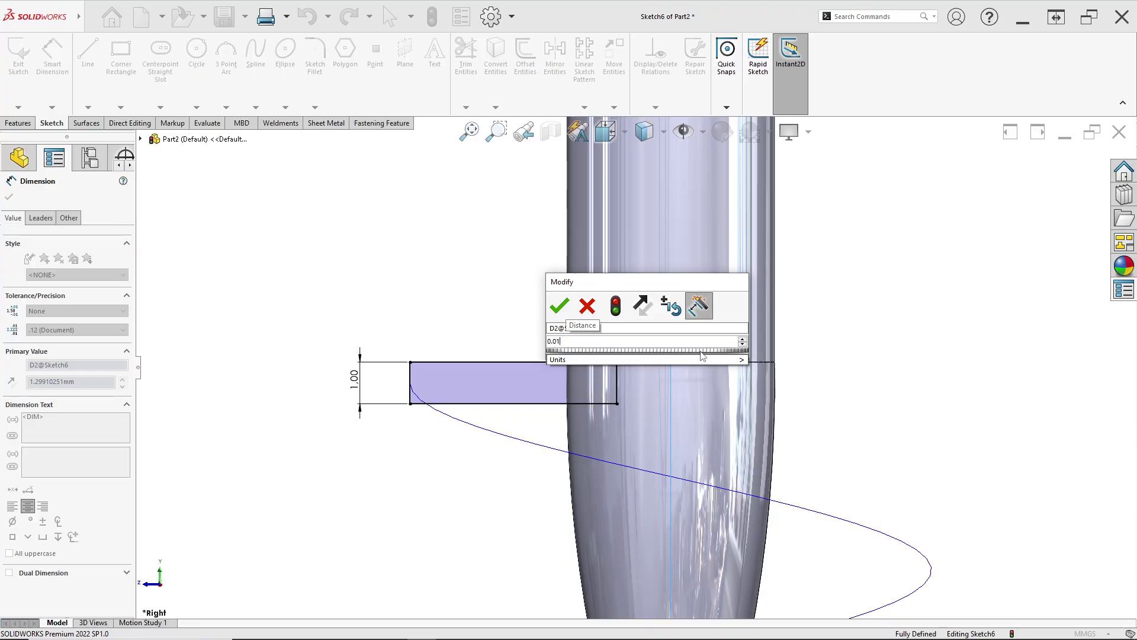
key(Return)
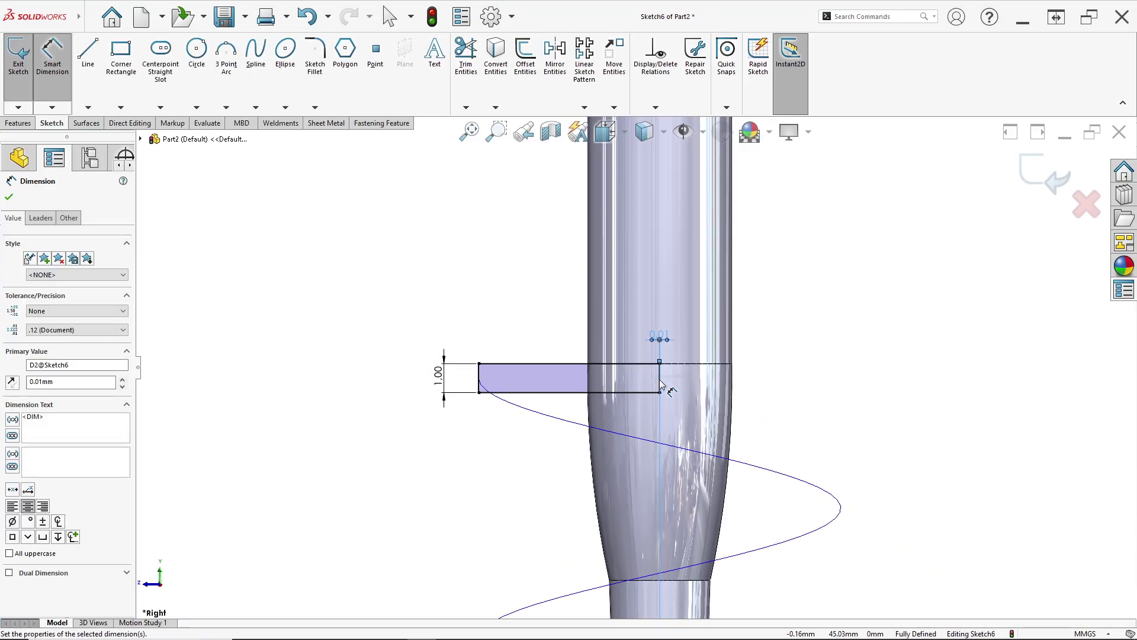
Examine the flight profile against the helix and the shaft axis, and finish dimensioning.
scroll(655, 391, up, 5)
scroll(649, 397, up, 5)
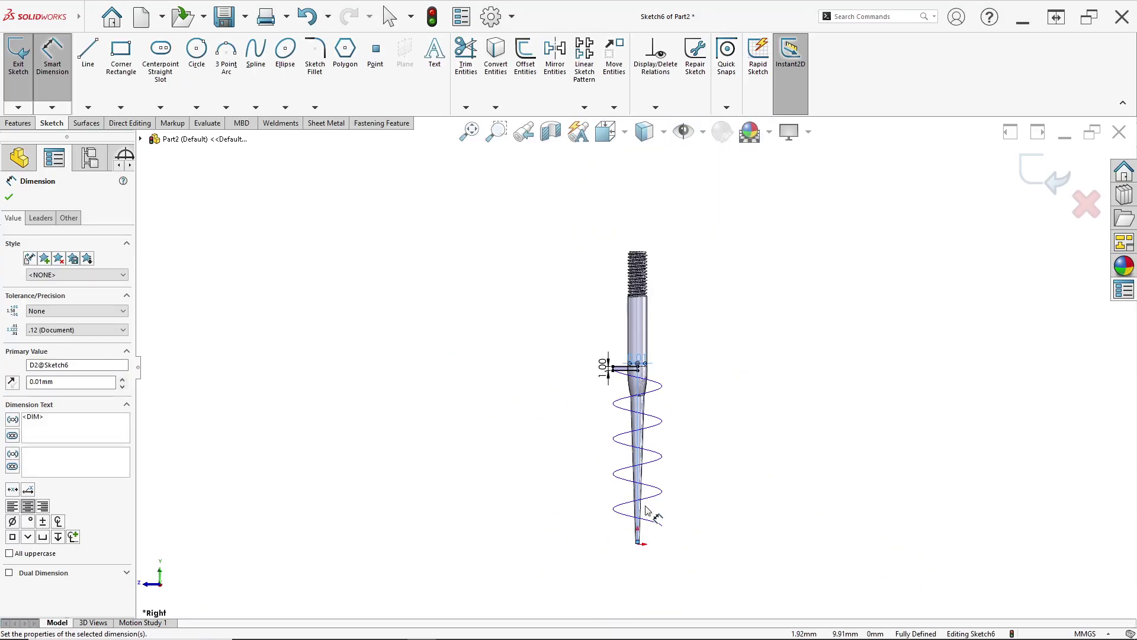
scroll(633, 492, down, 5)
scroll(610, 193, up, 4)
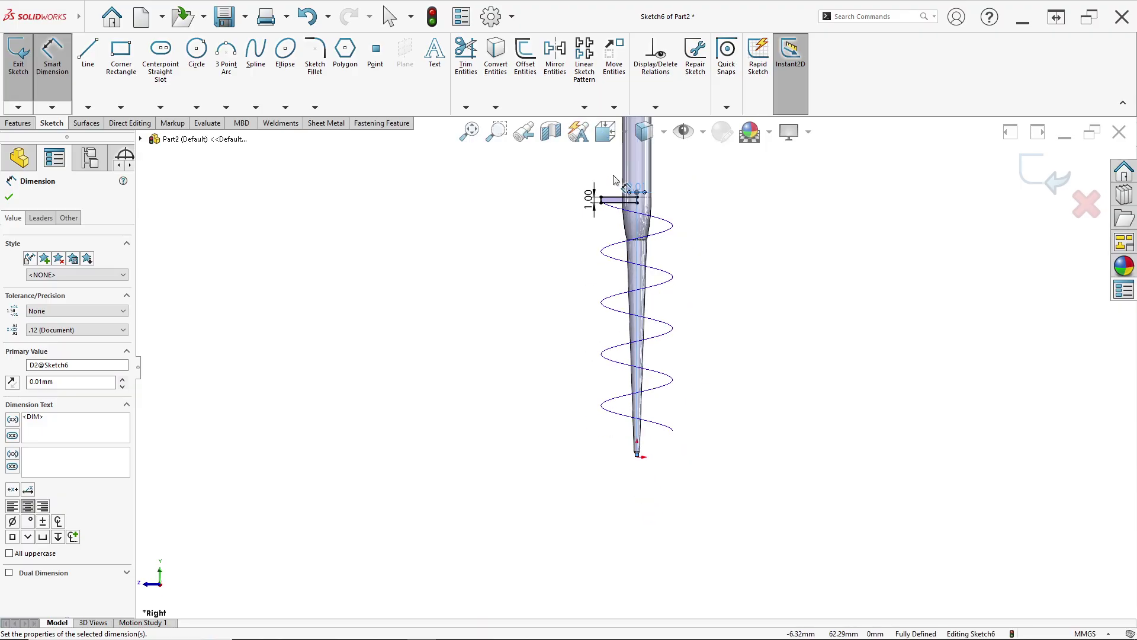
scroll(572, 330, down, 6)
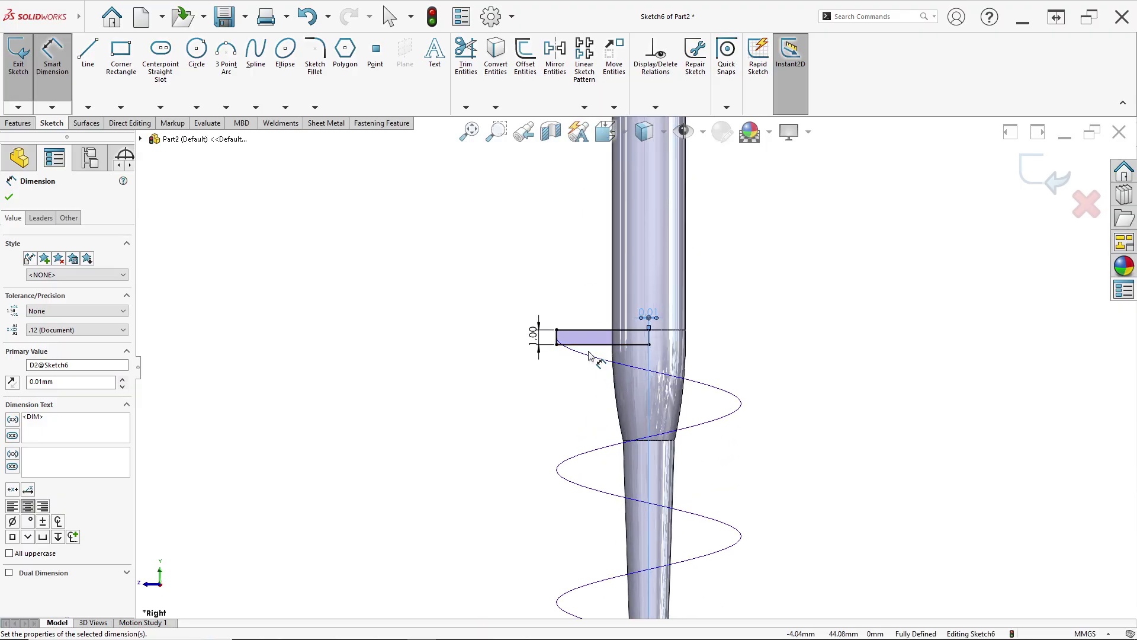
scroll(655, 350, down, 3)
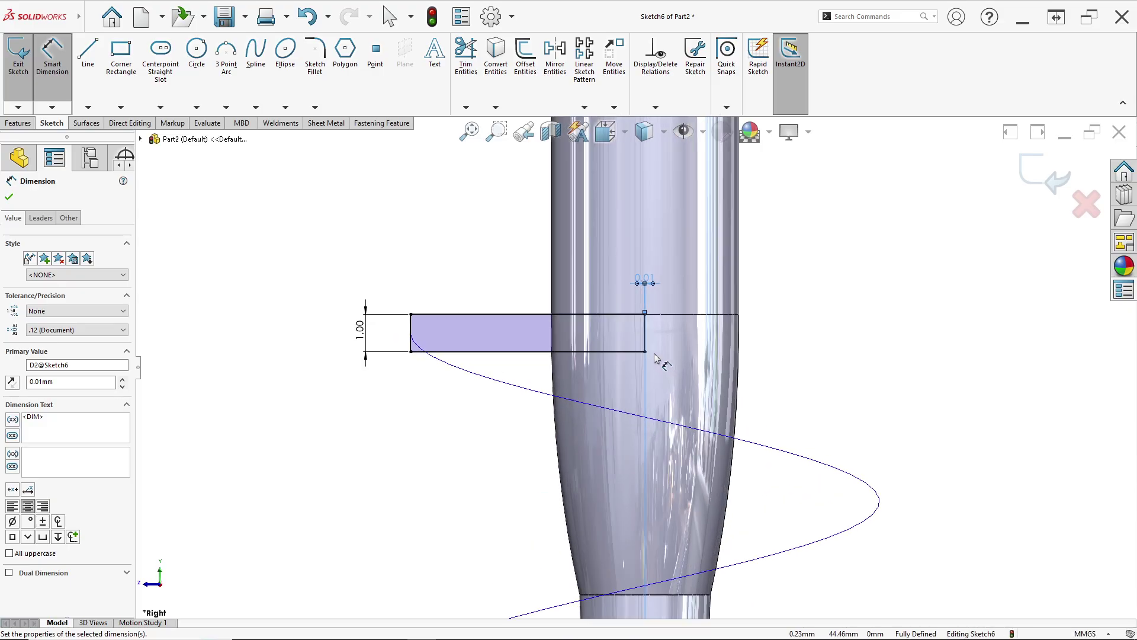
scroll(652, 352, down, 2)
scroll(645, 354, down, 3)
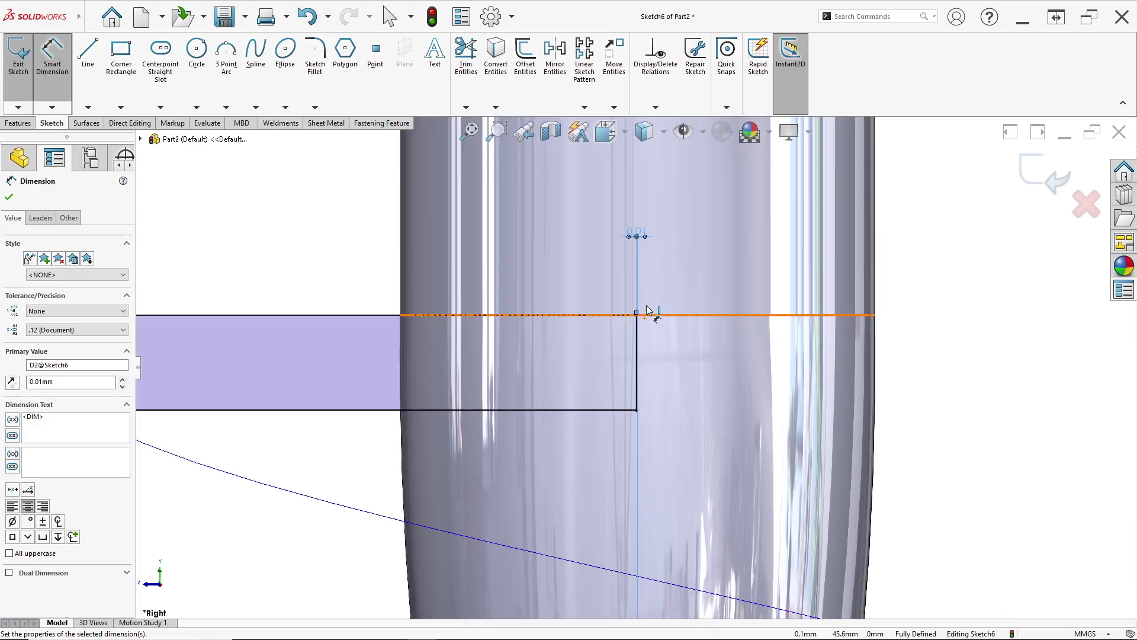
scroll(643, 291, up, 2)
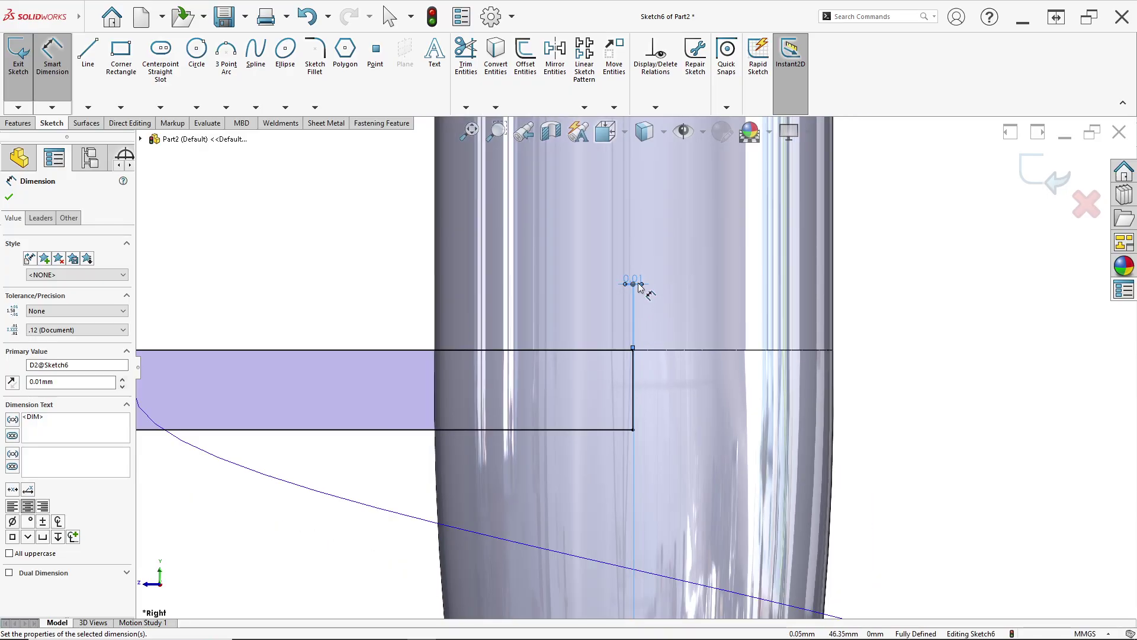
click(9, 197)
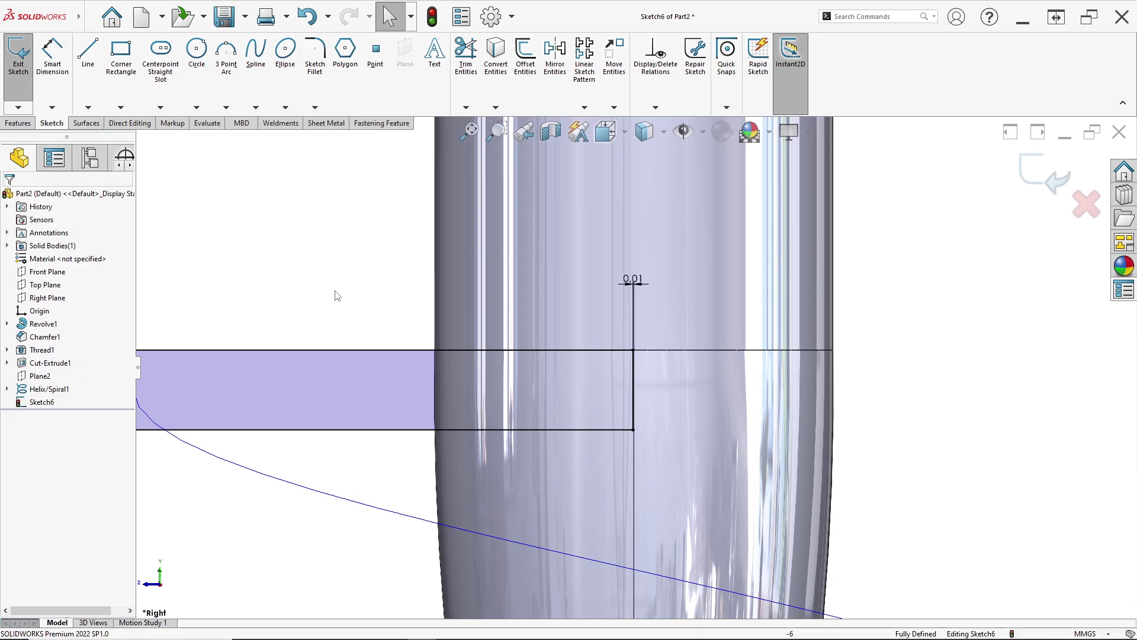
scroll(444, 300, up, 4)
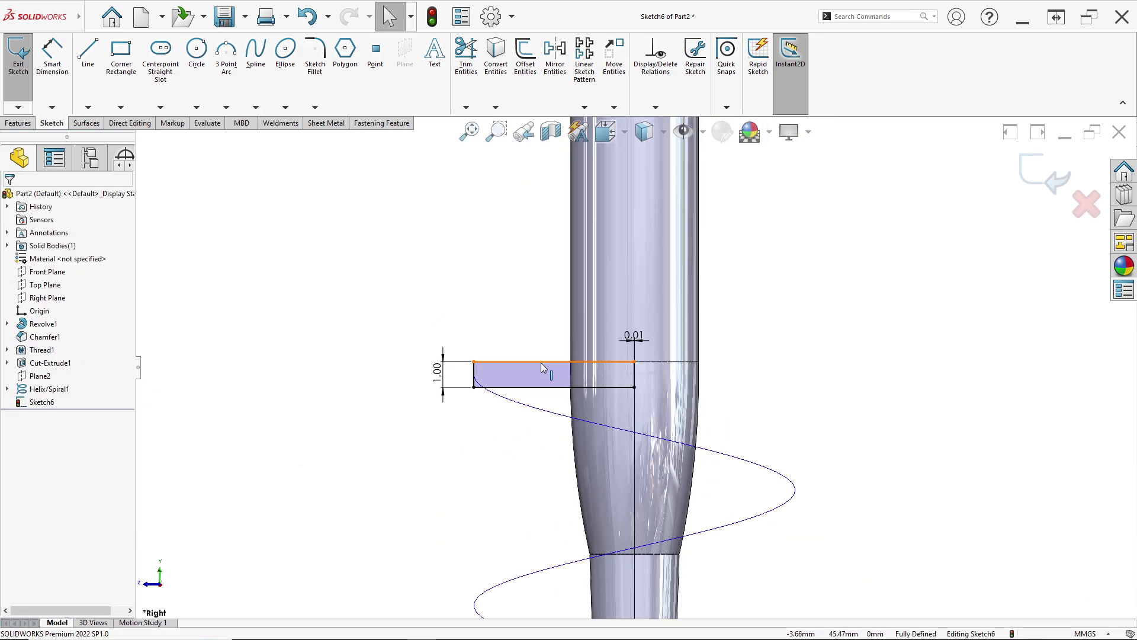
Create a Swept Boss/Base using the rectangle sketch as the profile and the helix as the path.
click(8, 124)
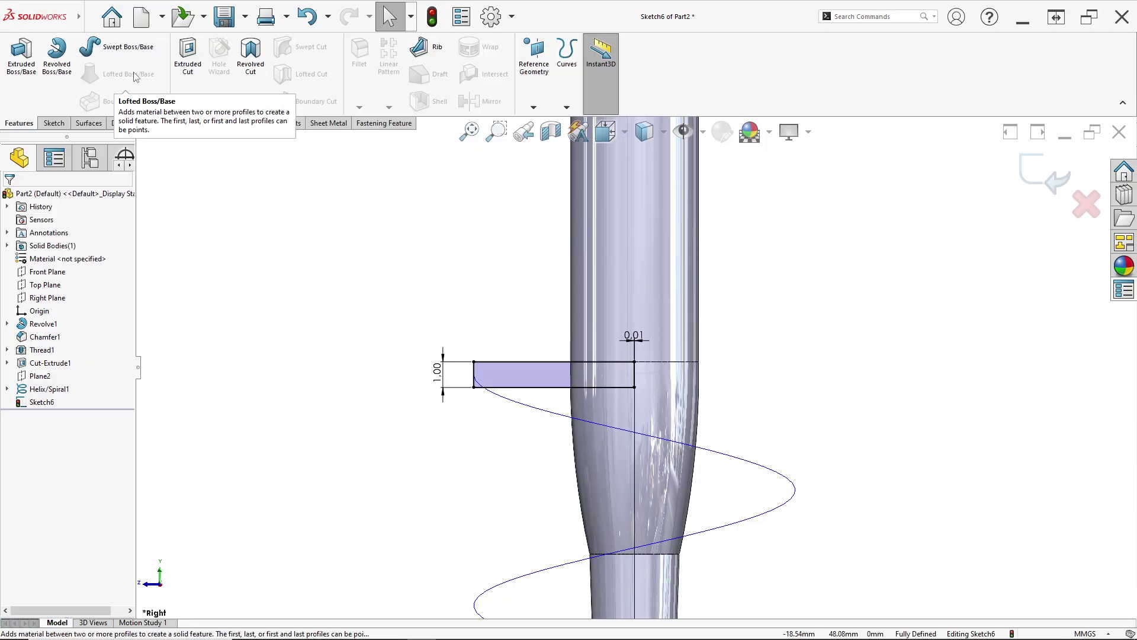
click(128, 49)
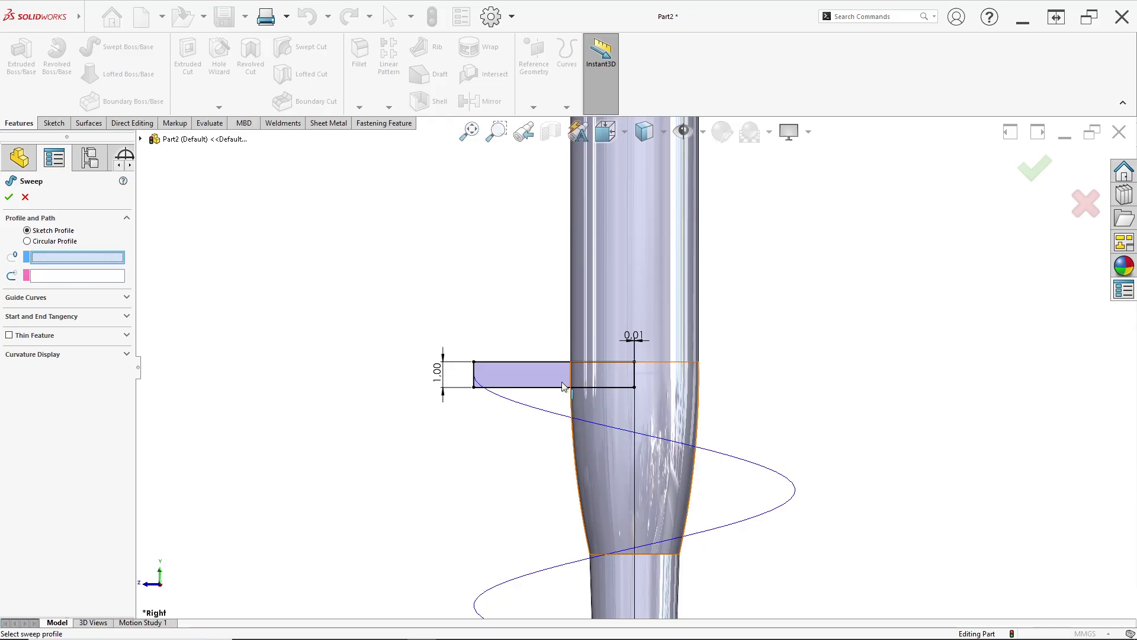
scroll(527, 370, up, 3)
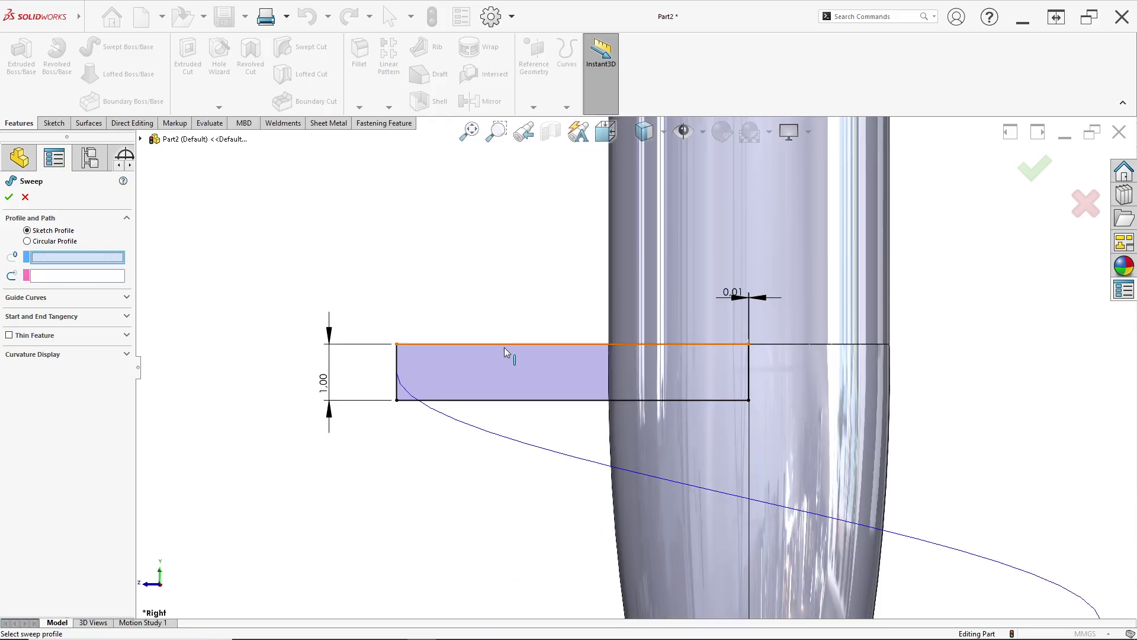
click(504, 349)
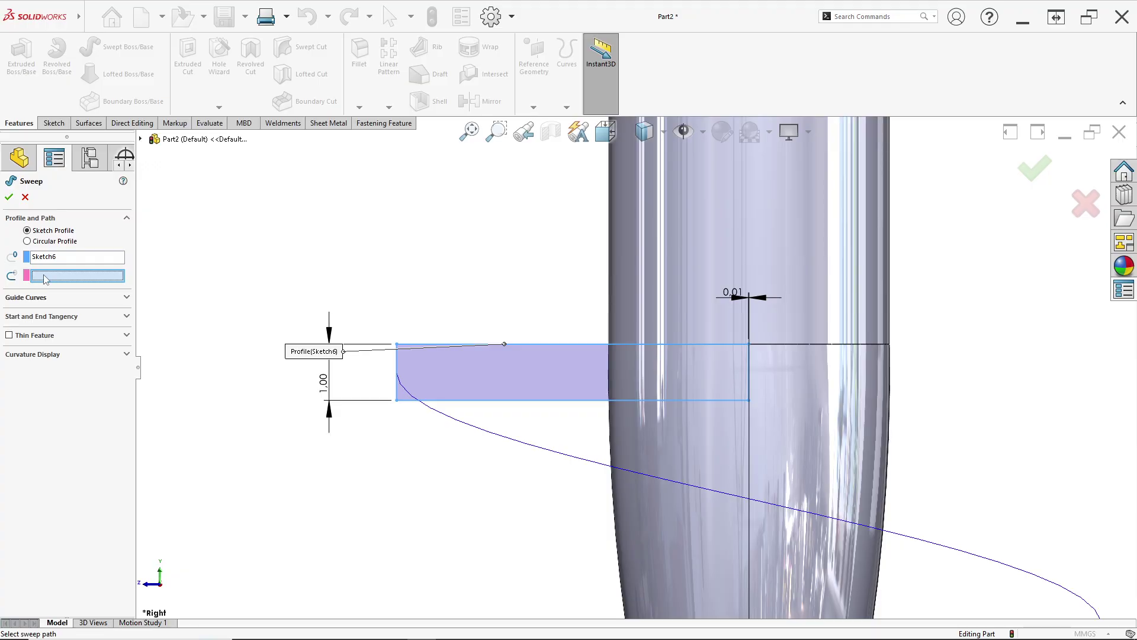
click(520, 445)
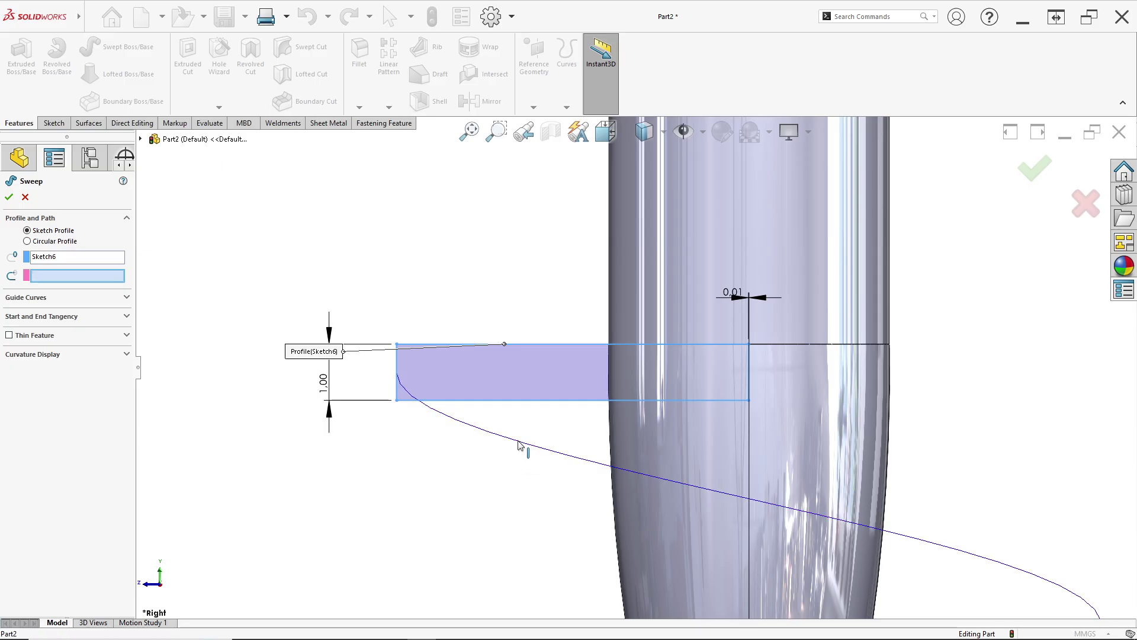
scroll(528, 449, down, 5)
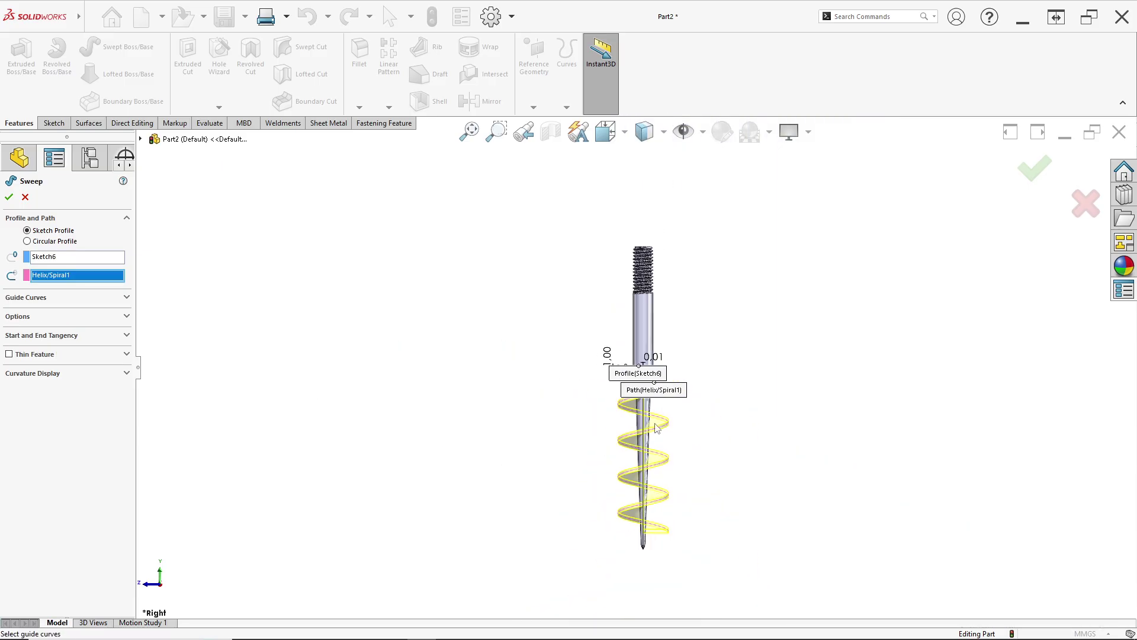
scroll(621, 423, down, 2)
click(9, 198)
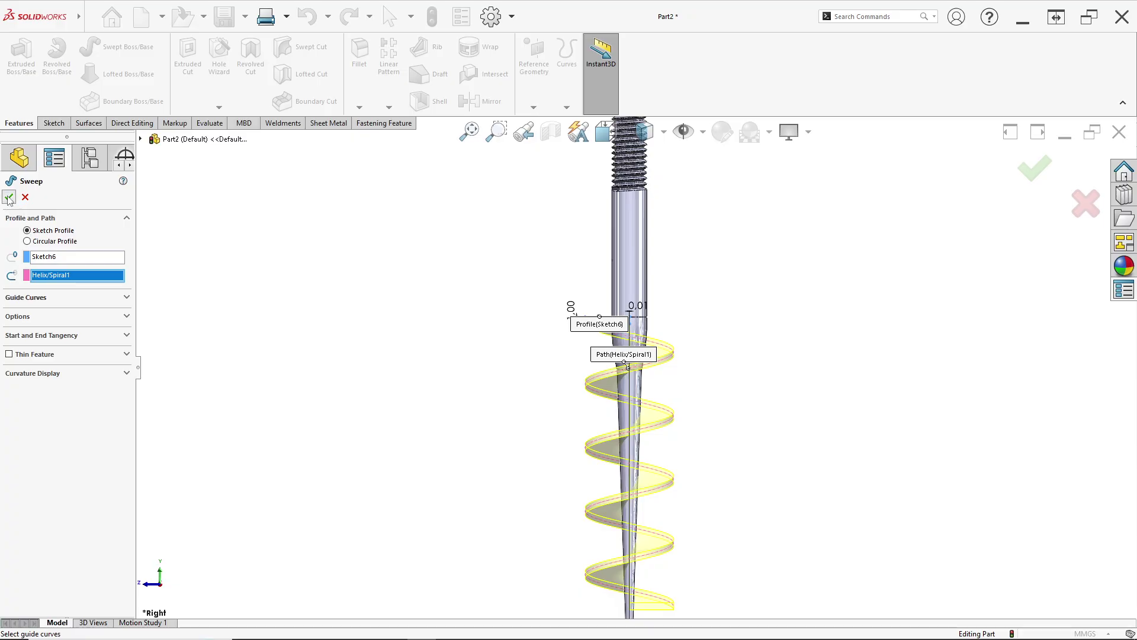
Hide the helix curve running along the outer edge of the swept flight.
key(f)
scroll(634, 355, down, 5)
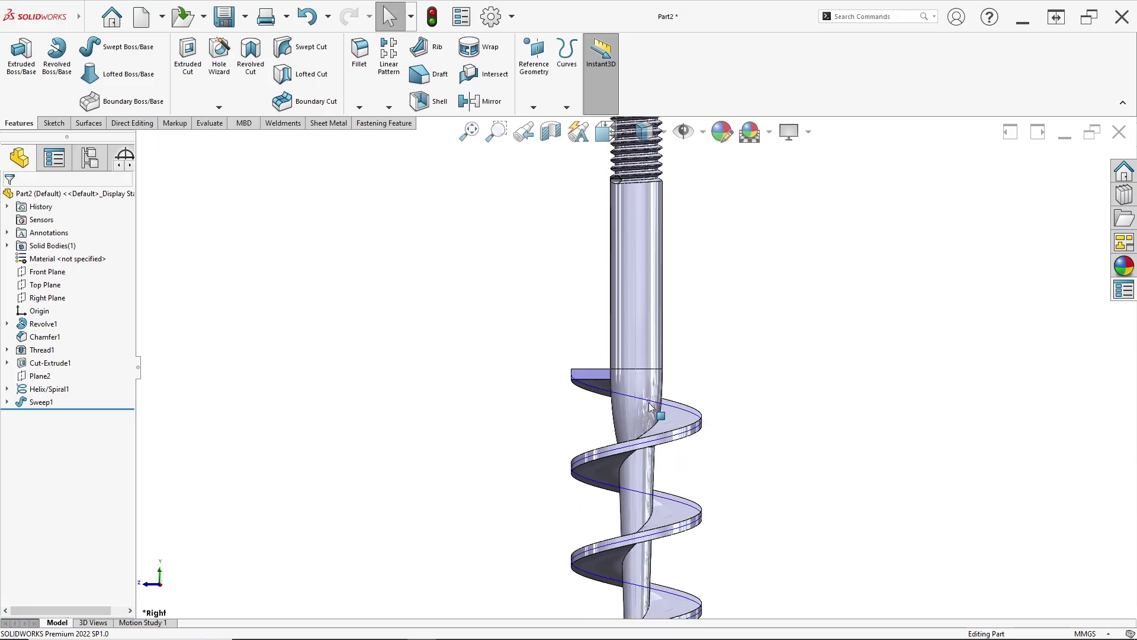
right_click(674, 411)
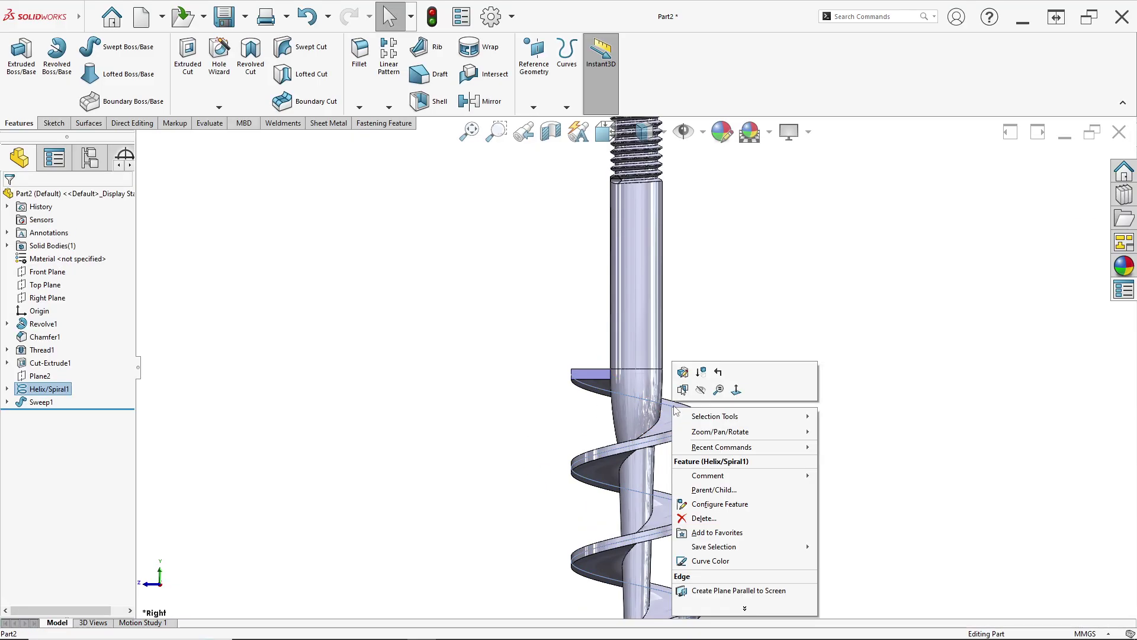
click(701, 389)
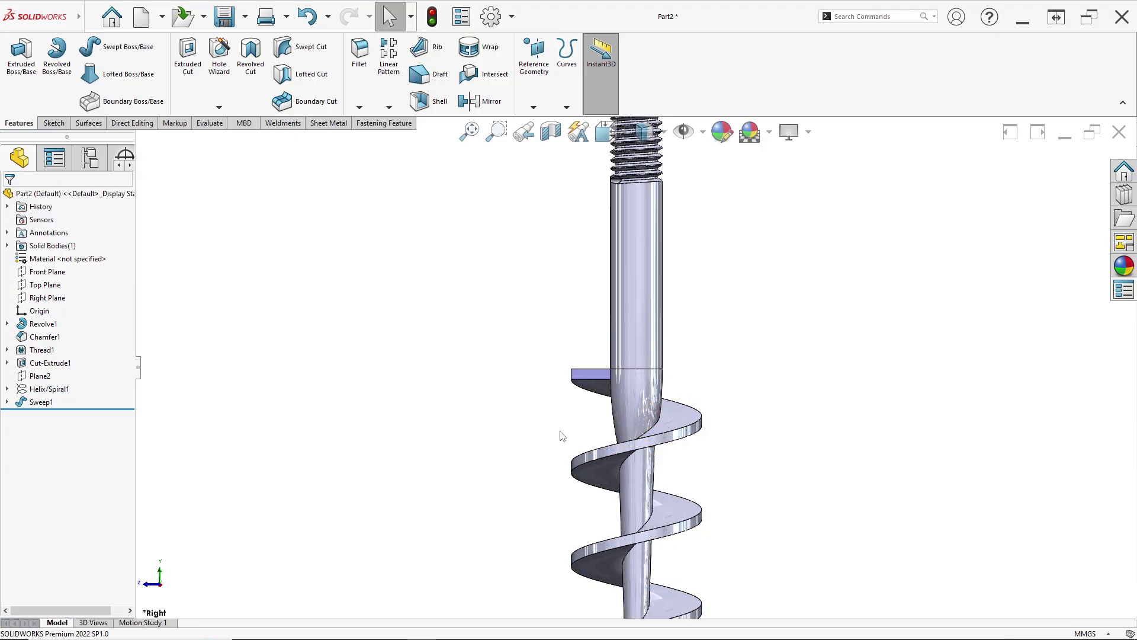
click(654, 379)
click(578, 389)
Inspect the swept flight from several angles and check it against the end view in the reference drawing.
scroll(624, 483, up, 6)
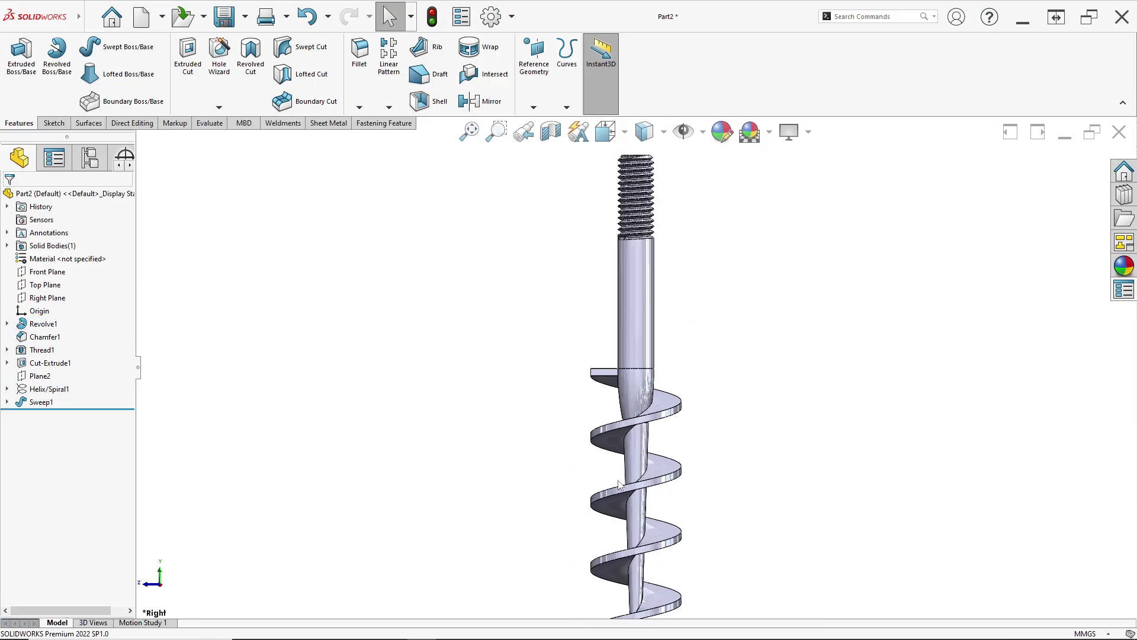
scroll(624, 485, down, 3)
middle_drag(628, 474, 673, 373)
scroll(680, 392, up, 3)
scroll(673, 373, down, 5)
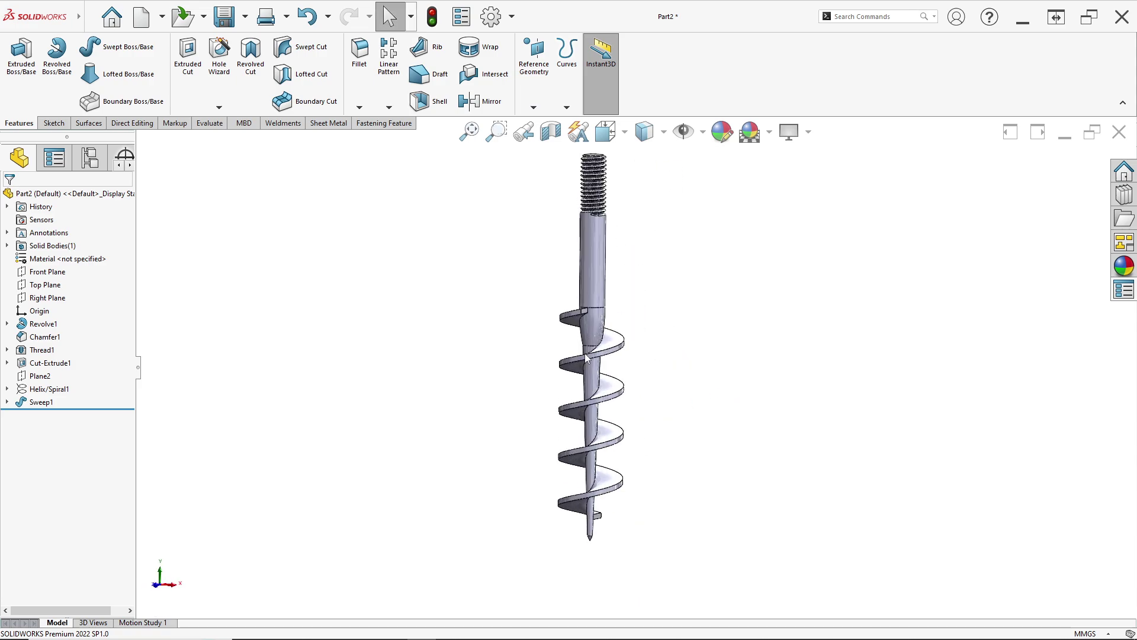
key(alt+Tab)
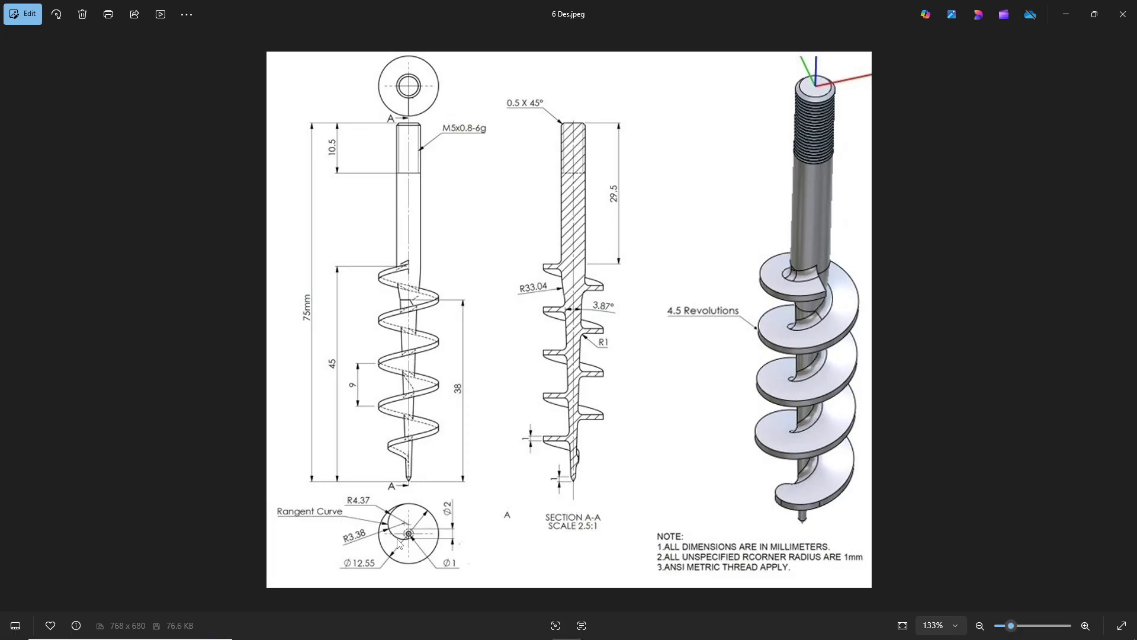
key(alt+Tab)
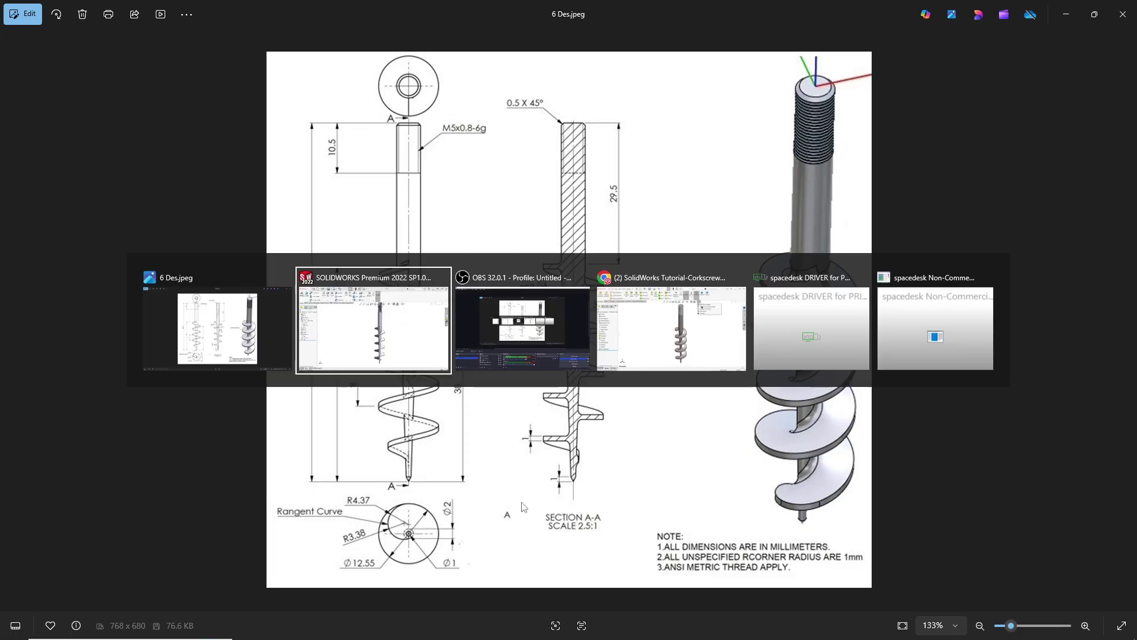
Start a sketch on the Top Plane and view the model from the bottom, at the auger's tip.
right_click(42, 283)
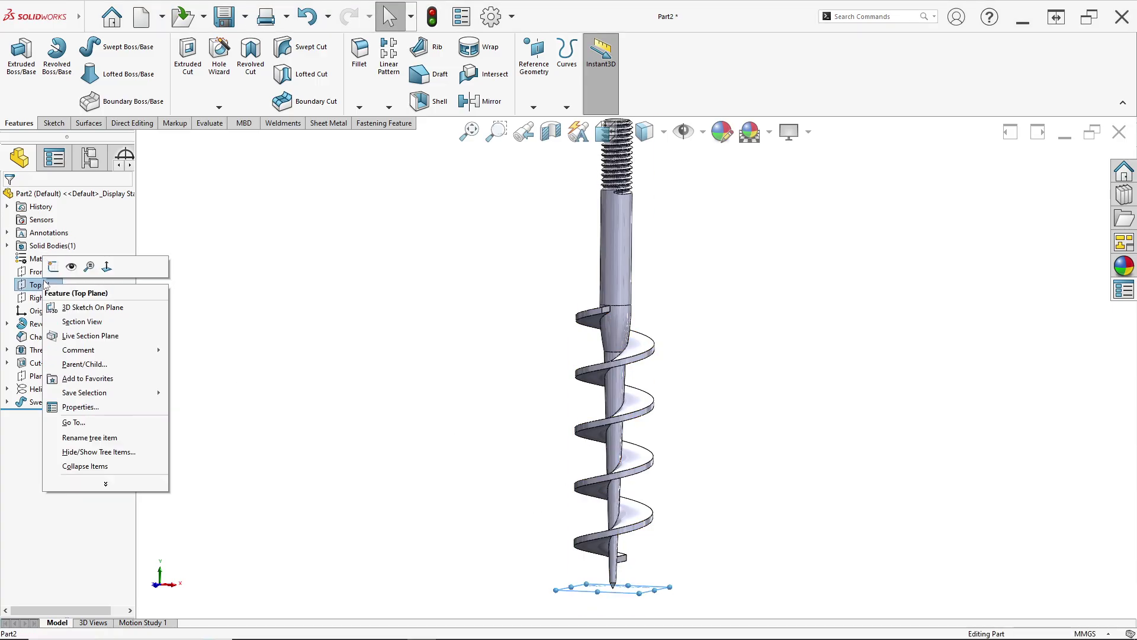
click(59, 261)
middle_drag(554, 388, 572, 301)
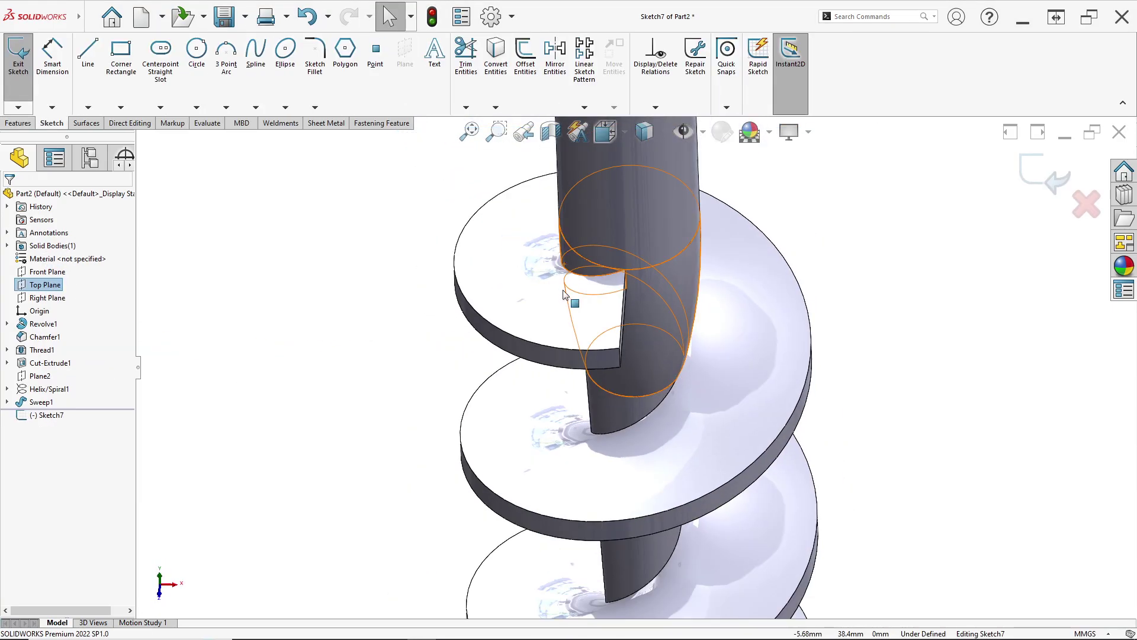
scroll(573, 304, up, 10)
middle_drag(646, 551, 631, 530)
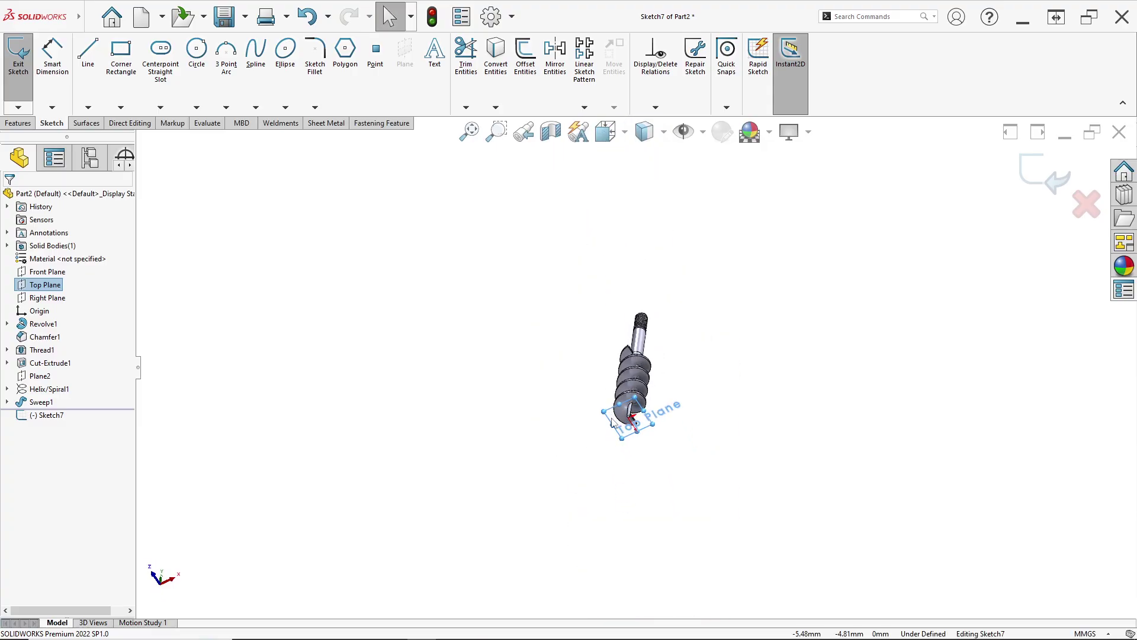
key(space)
click(475, 463)
scroll(639, 375, down, 1)
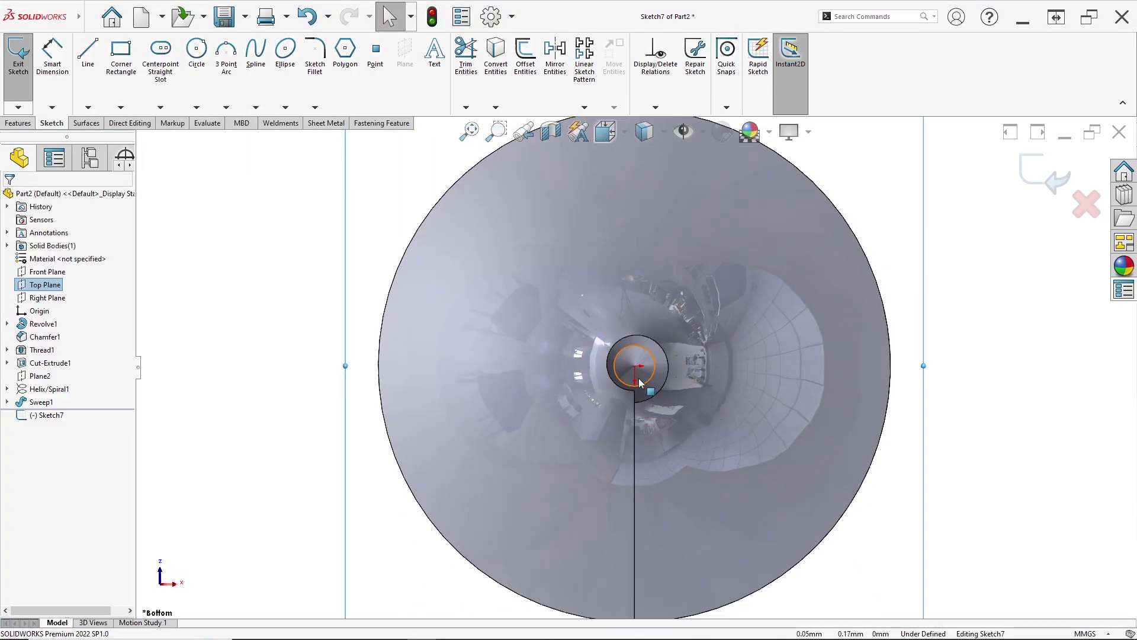
Sketch two concentric circles centred on the origin, about 2.7 mm and about 15 mm in diameter.
click(191, 51)
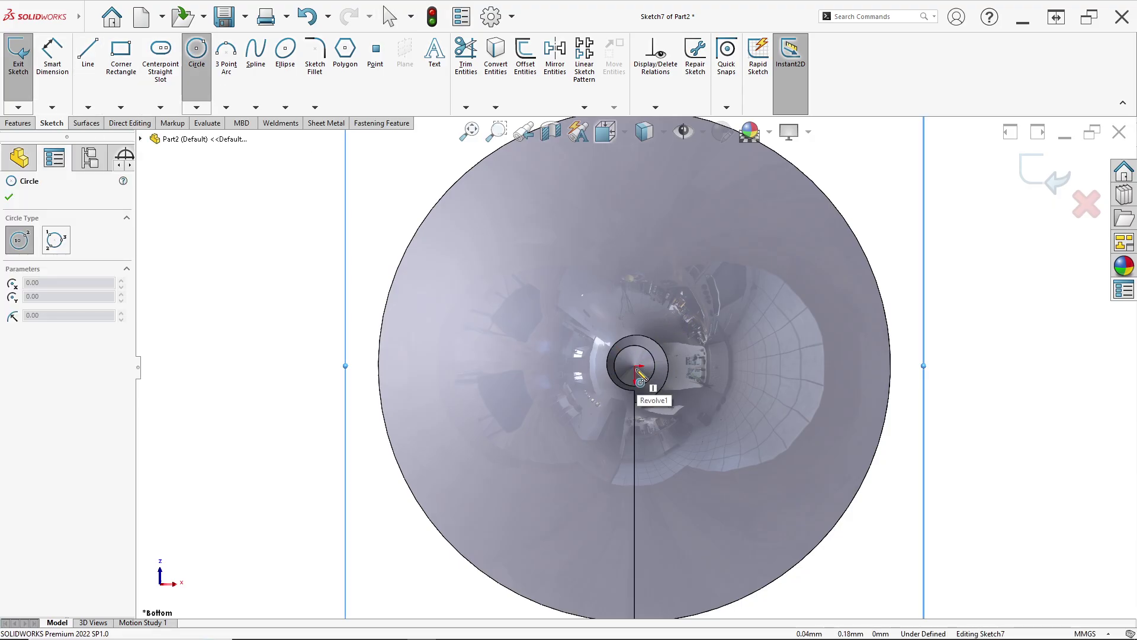
click(634, 366)
click(673, 405)
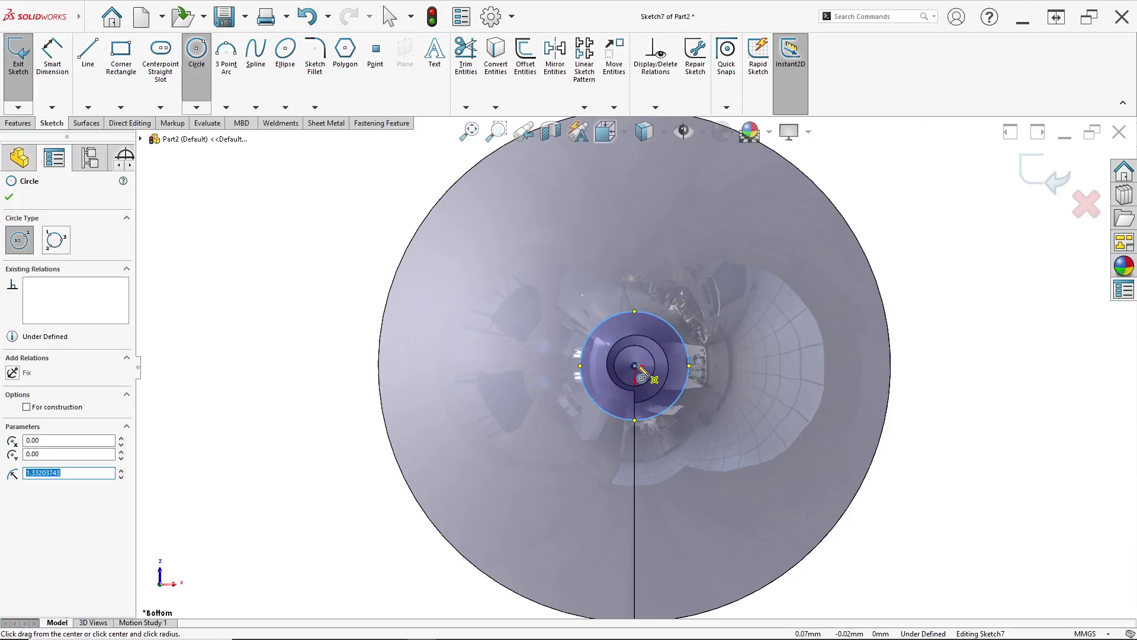
click(635, 366)
scroll(636, 366, up, 4)
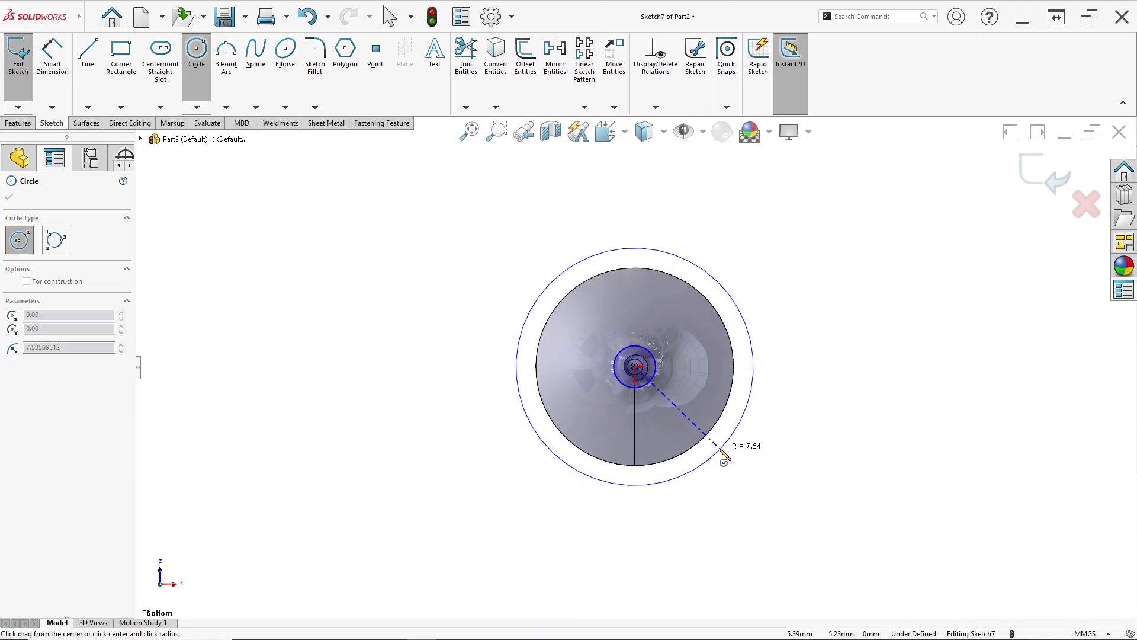
click(724, 449)
Dimension the inner circle to a diameter of 2 mm.
click(52, 55)
scroll(657, 349, down, 3)
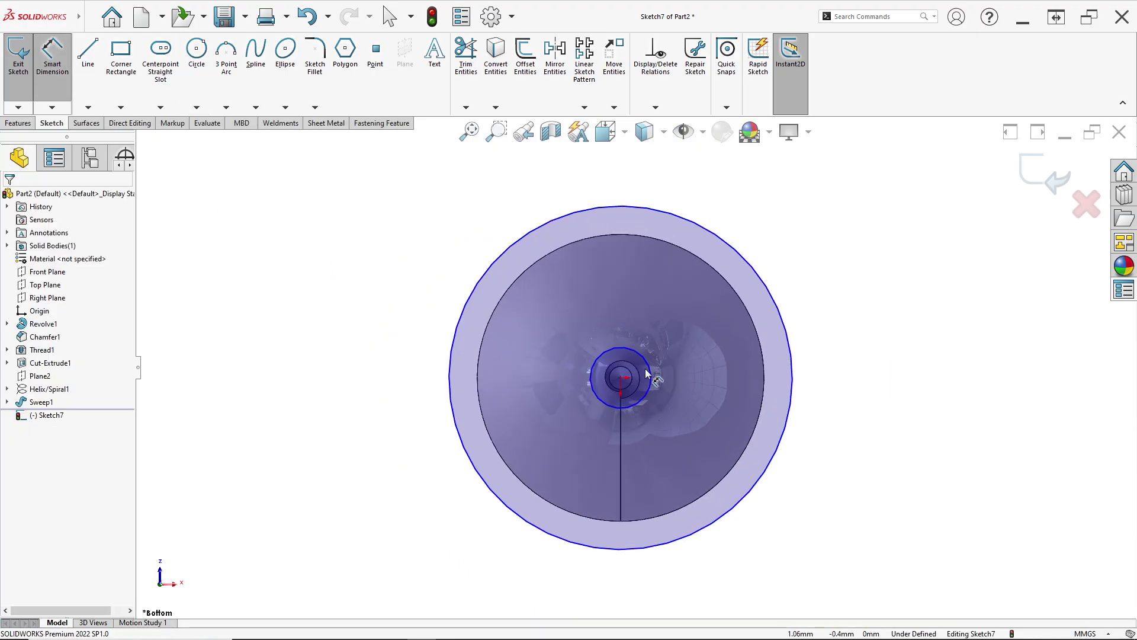
click(647, 368)
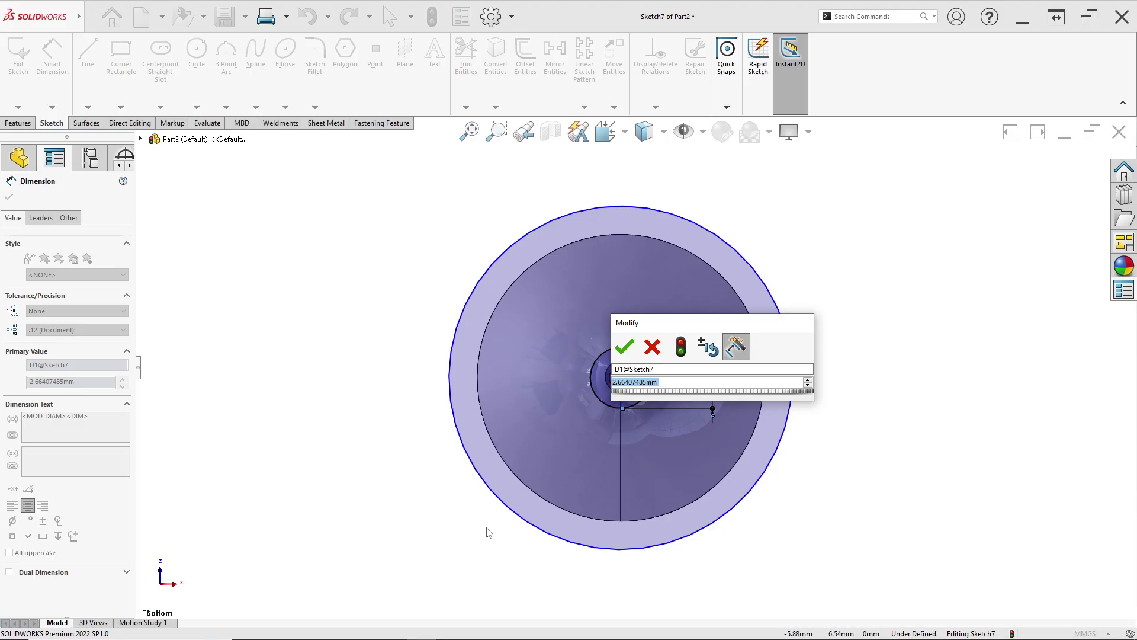
text(2)
key(Return)
scroll(589, 330, down, 2)
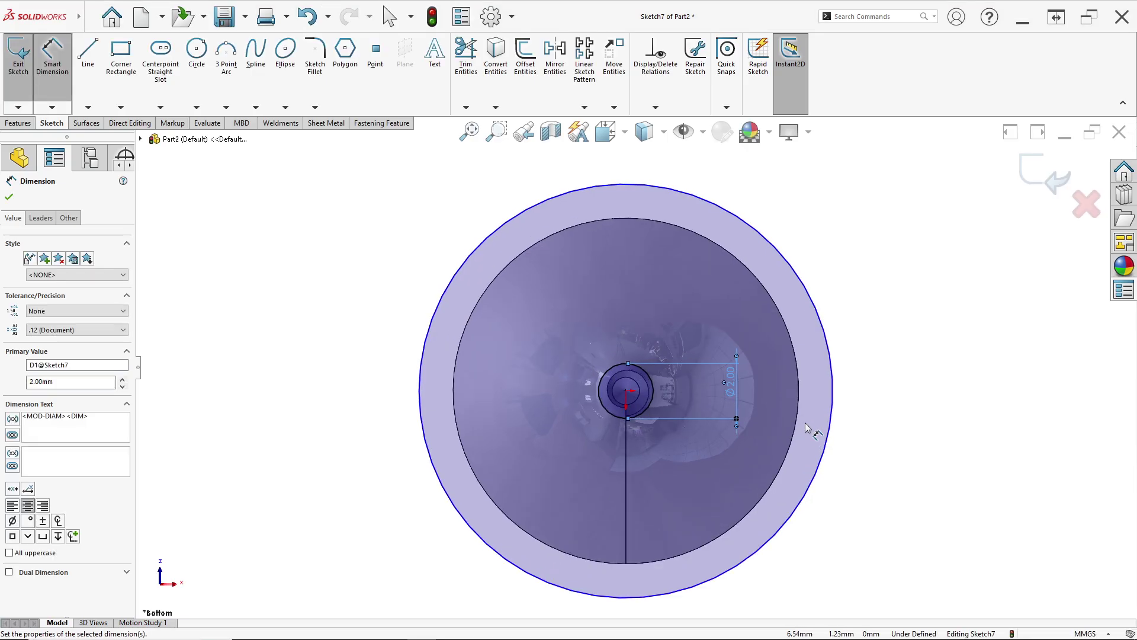
Dimension the outer circle to a diameter of 12.55 mm.
click(834, 425)
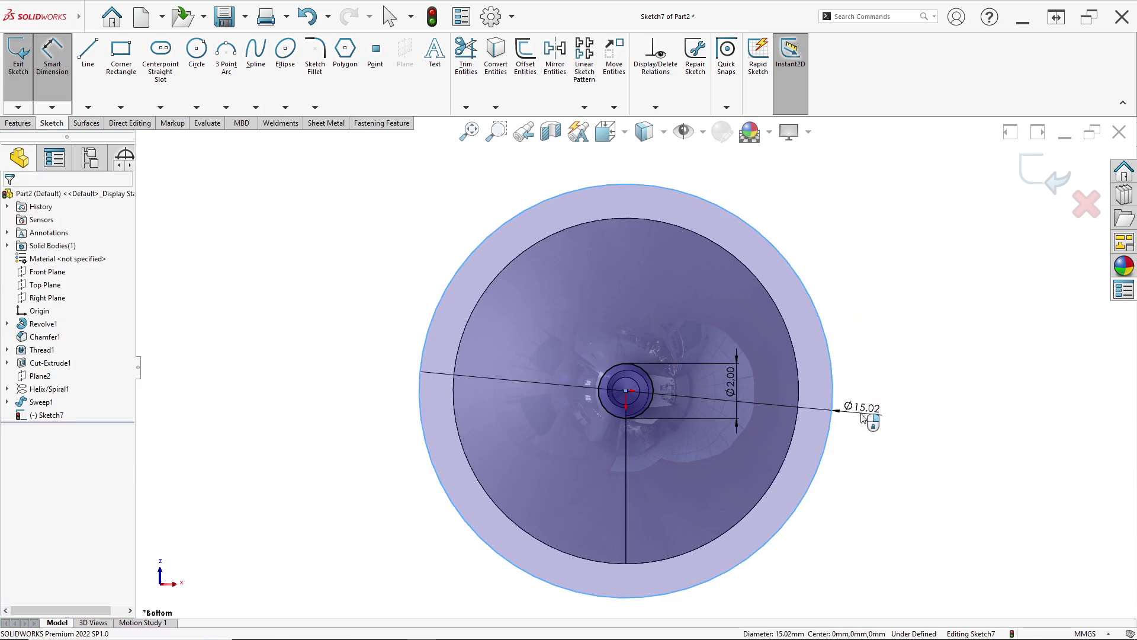
click(864, 416)
text(12.5)
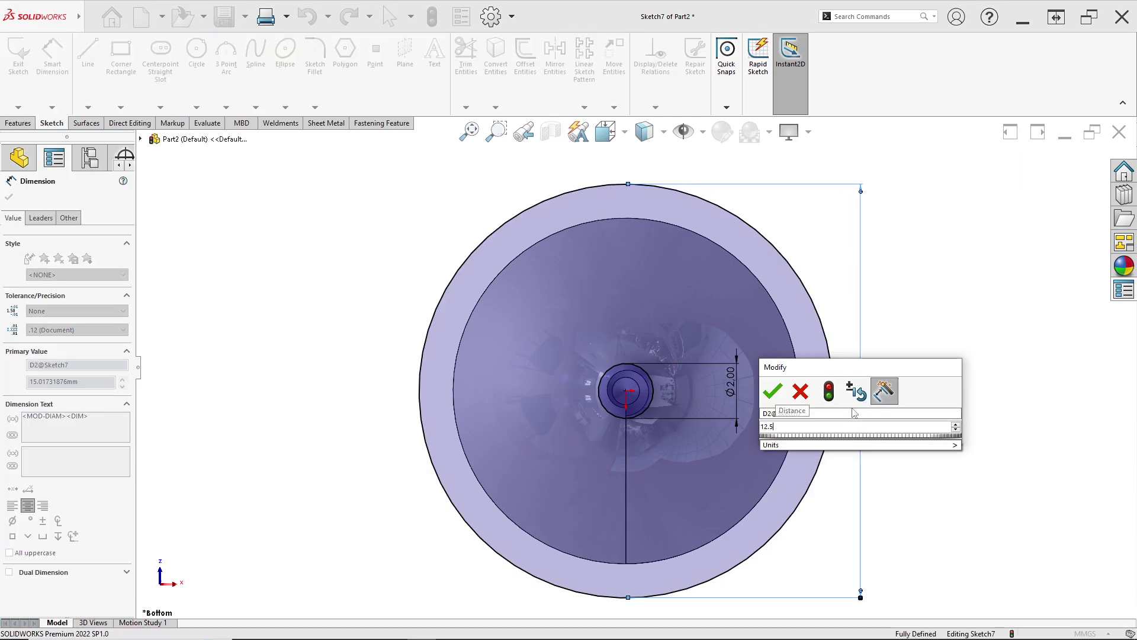
text(5)
key(Return)
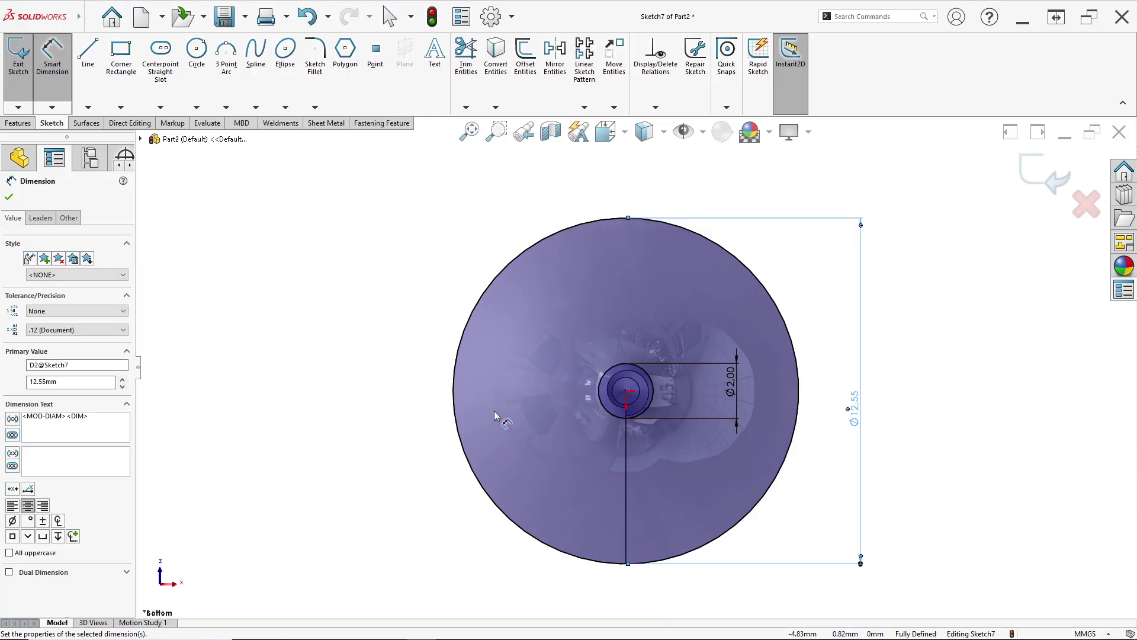
Draw a vertical line from the origin down to the lowest point of the 12.55 mm circle.
scroll(591, 422, down, 3)
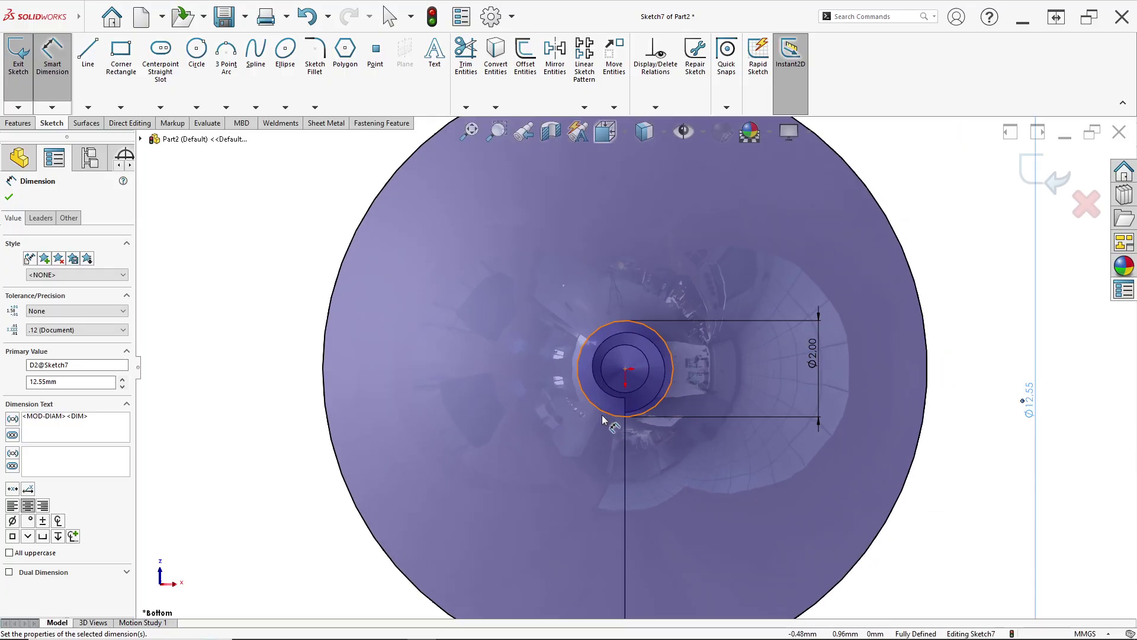
click(87, 54)
key(f)
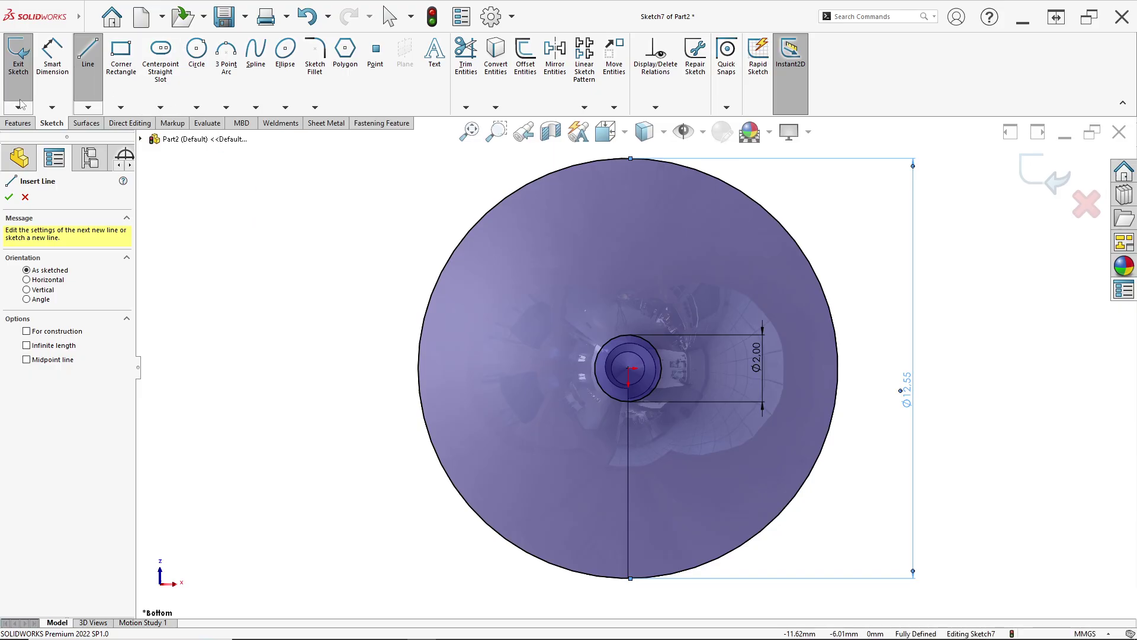
scroll(628, 372, down, 2)
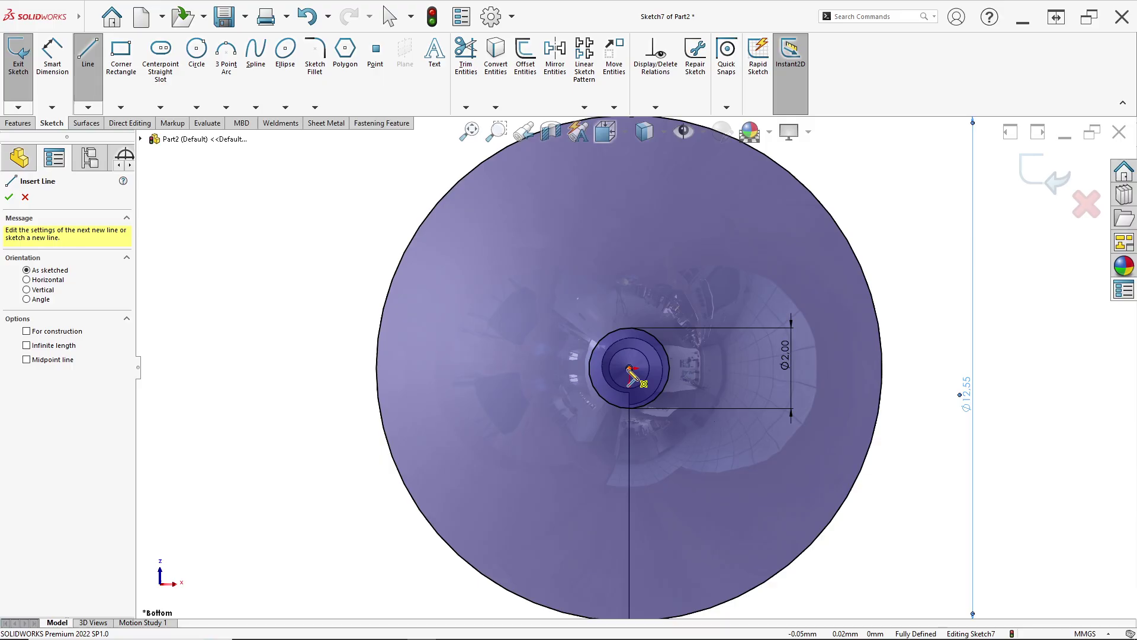
click(630, 369)
scroll(631, 379, up, 3)
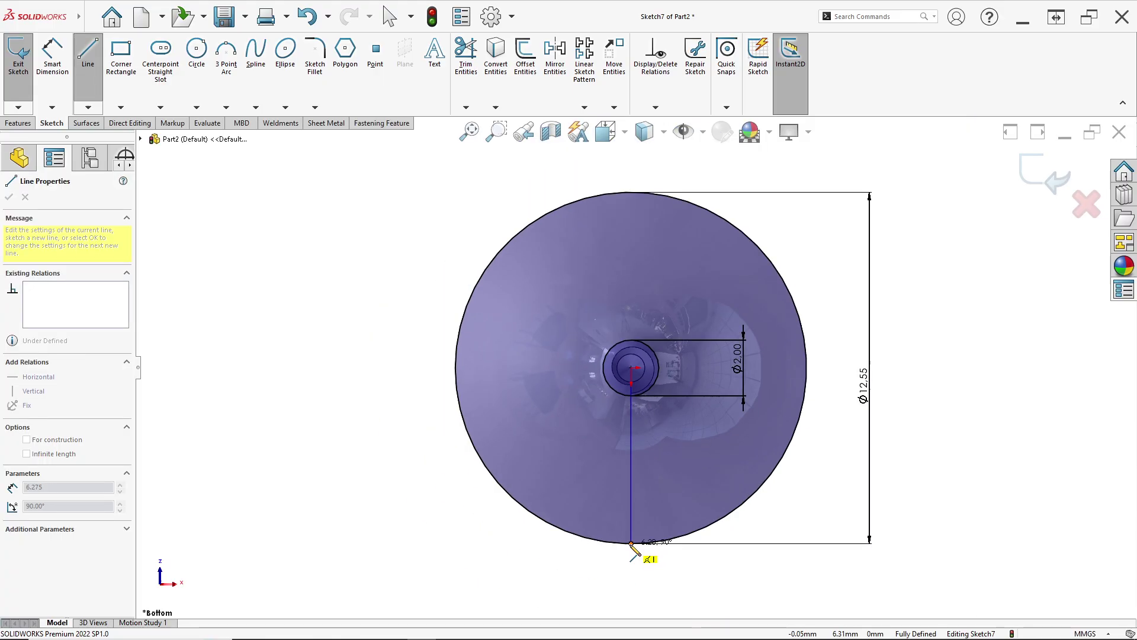
click(631, 543)
key(Escape)
scroll(637, 452, down, 2)
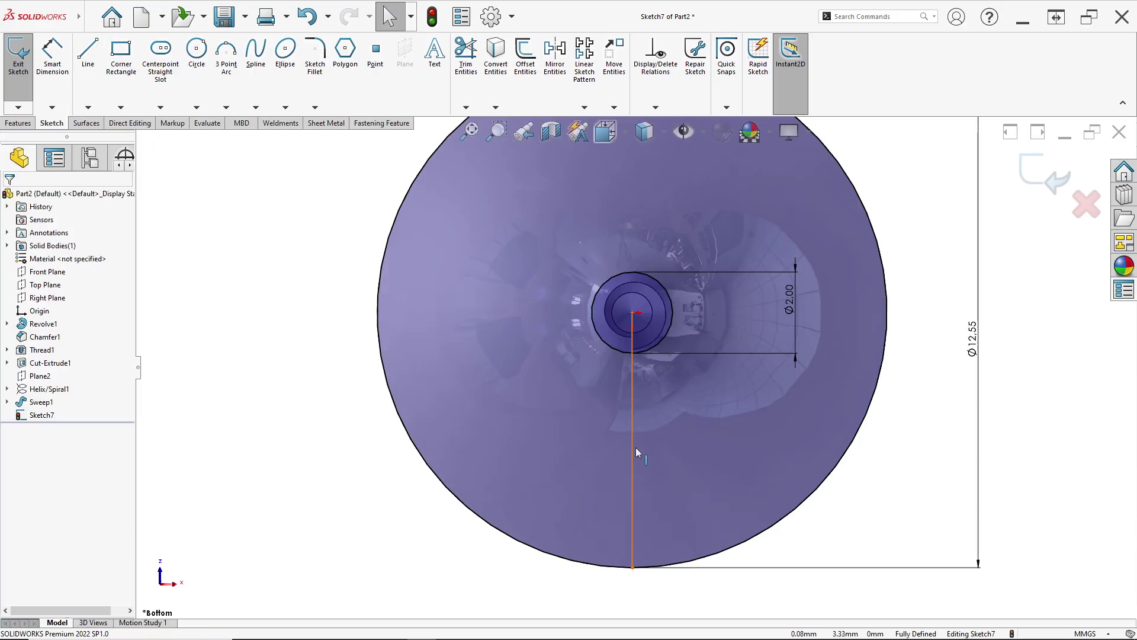
right_click(633, 441)
click(545, 414)
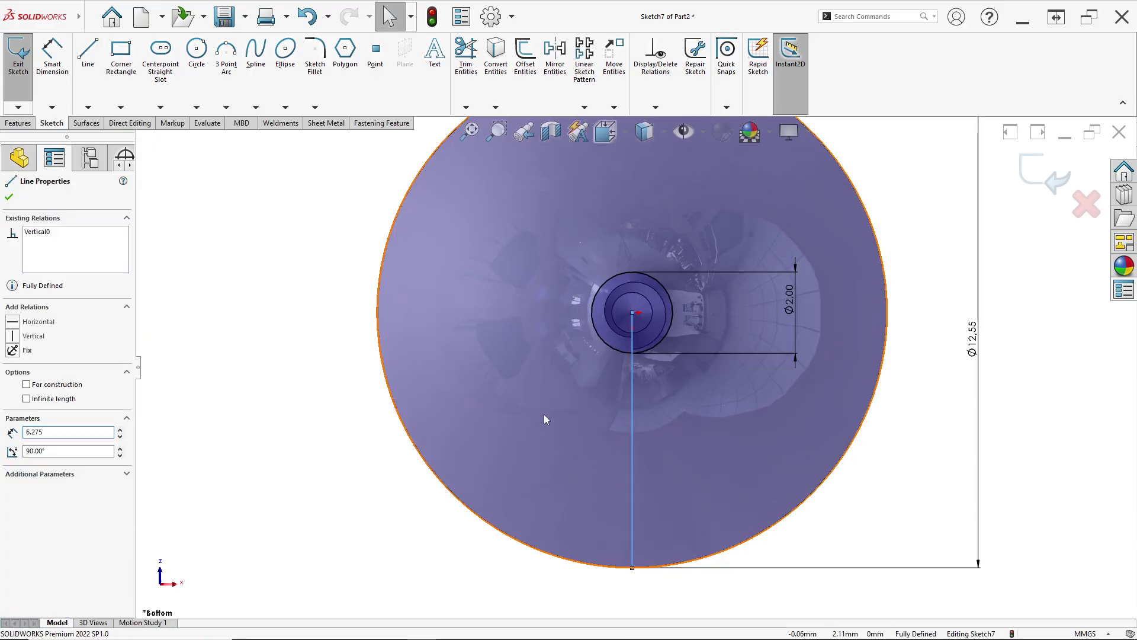
click(320, 482)
scroll(644, 364, up, 1)
scroll(642, 355, down, 1)
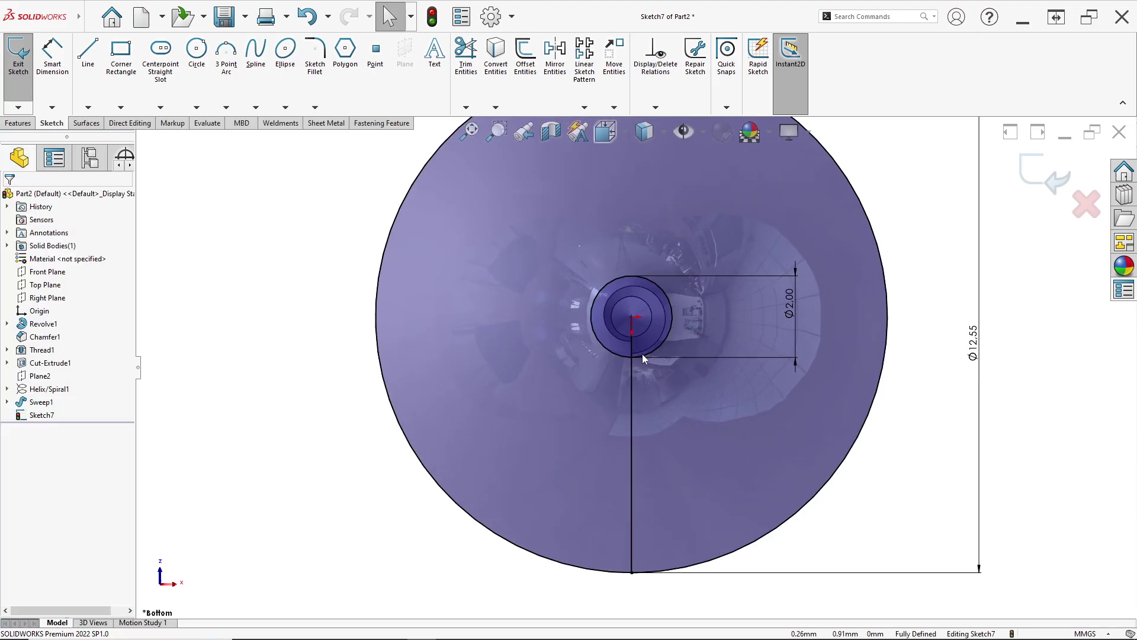
Draw a vertical centerline from the origin up to the highest point of the 12.55 mm circle.
click(88, 108)
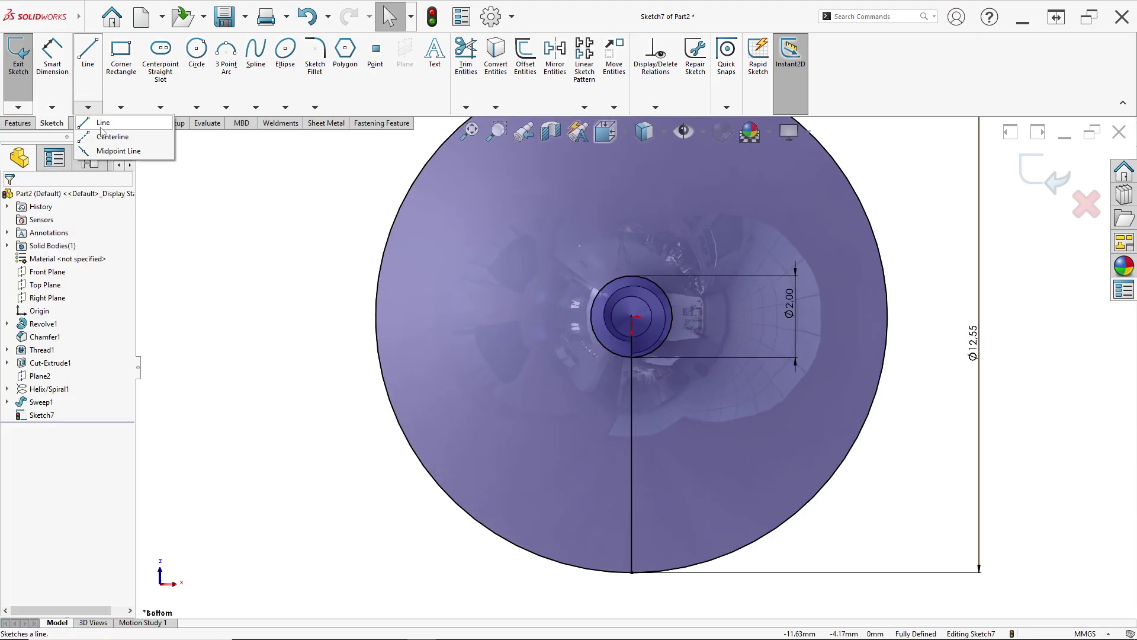
click(105, 135)
scroll(713, 299, down, 3)
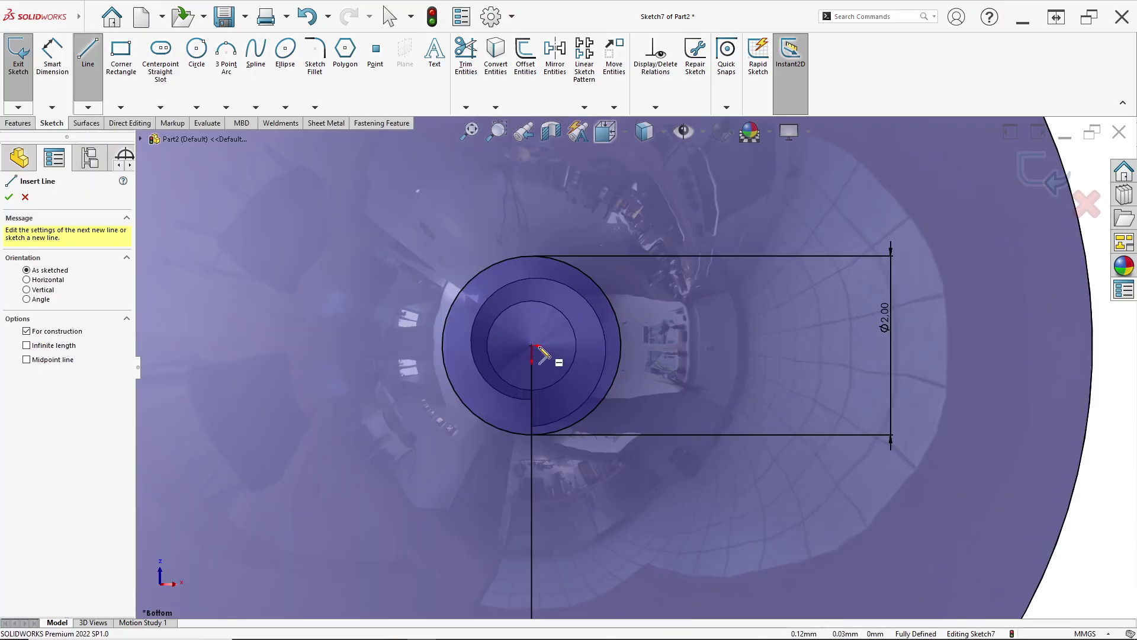
click(535, 348)
scroll(593, 332, up, 4)
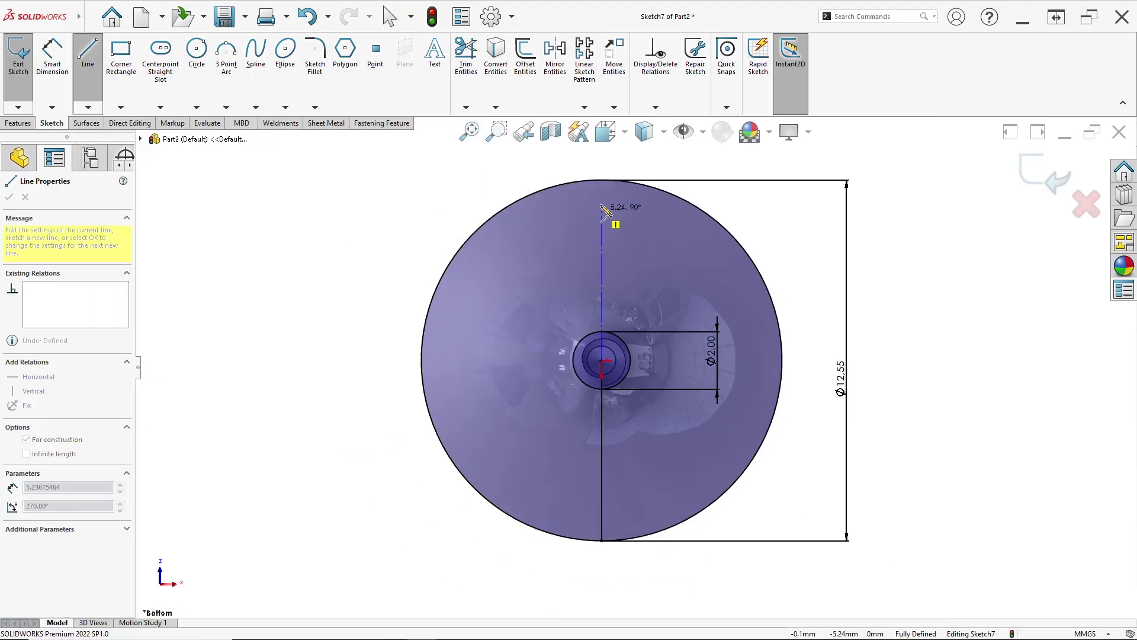
click(602, 180)
key(Escape)
Sketch a circle about 4.3 mm in diameter centred on the vertical centerline, above the 2 mm circle.
scroll(586, 369, up, 4)
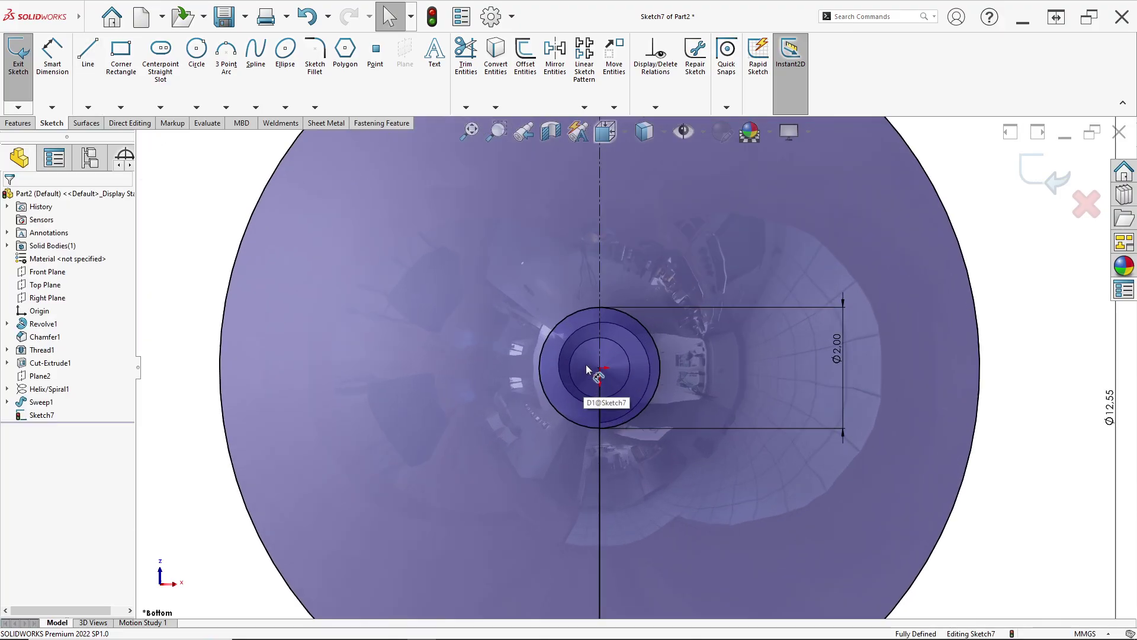
scroll(586, 369, up, 3)
click(196, 51)
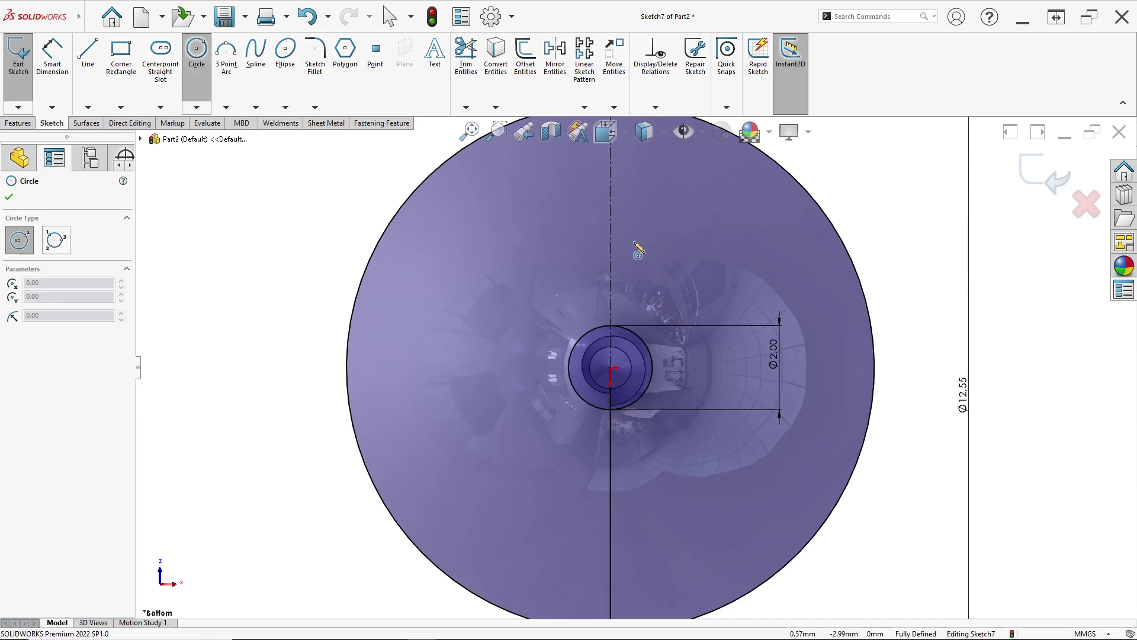
click(611, 213)
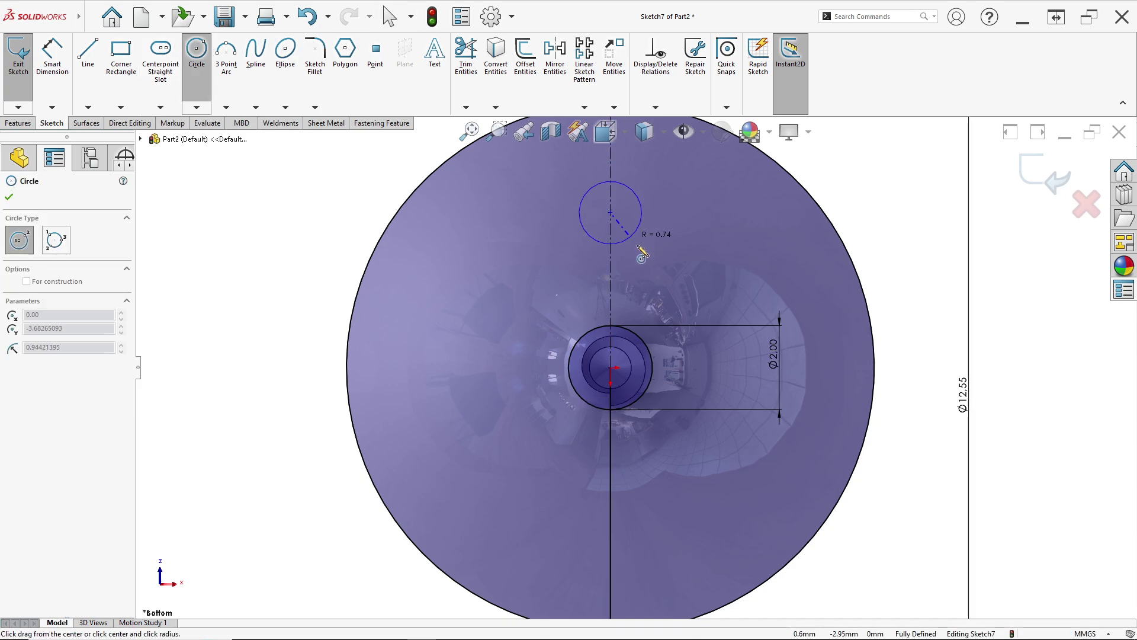
click(672, 276)
key(Escape)
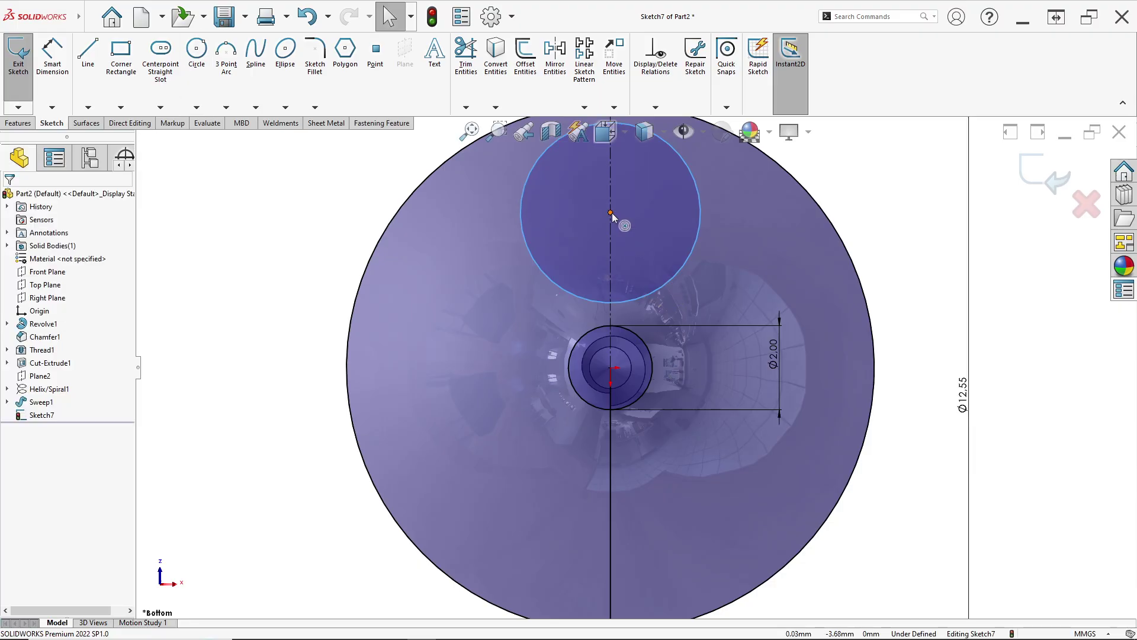
Check the relation between the new circle's centre and the centerline, and consult the end view in the reference drawing.
click(612, 213)
ctrl+click(610, 197)
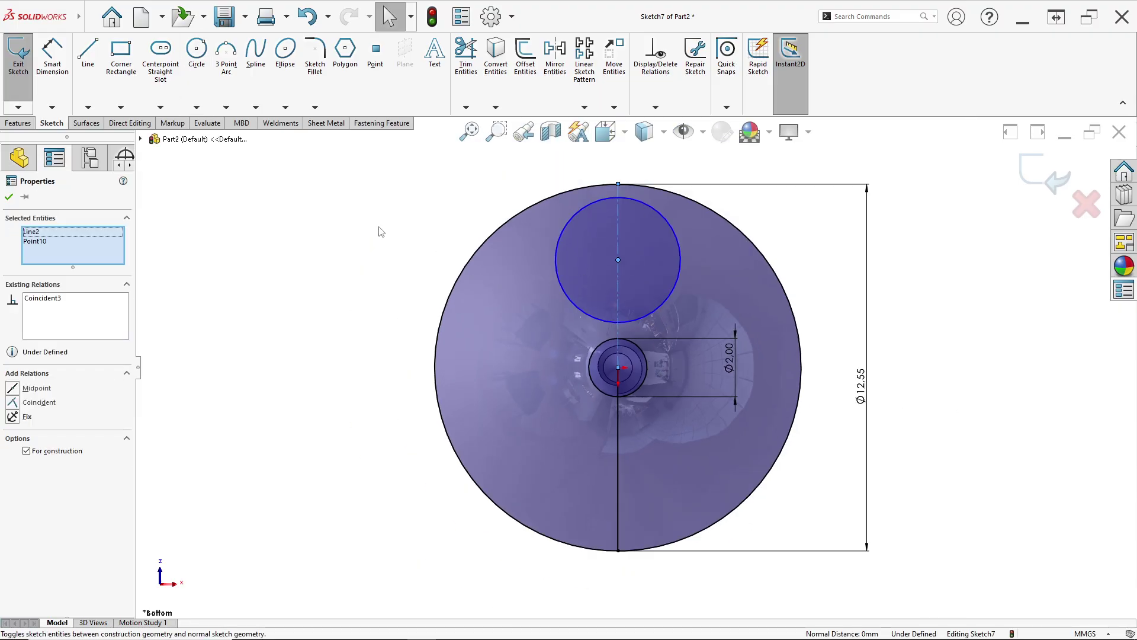
click(382, 233)
key(alt+Tab)
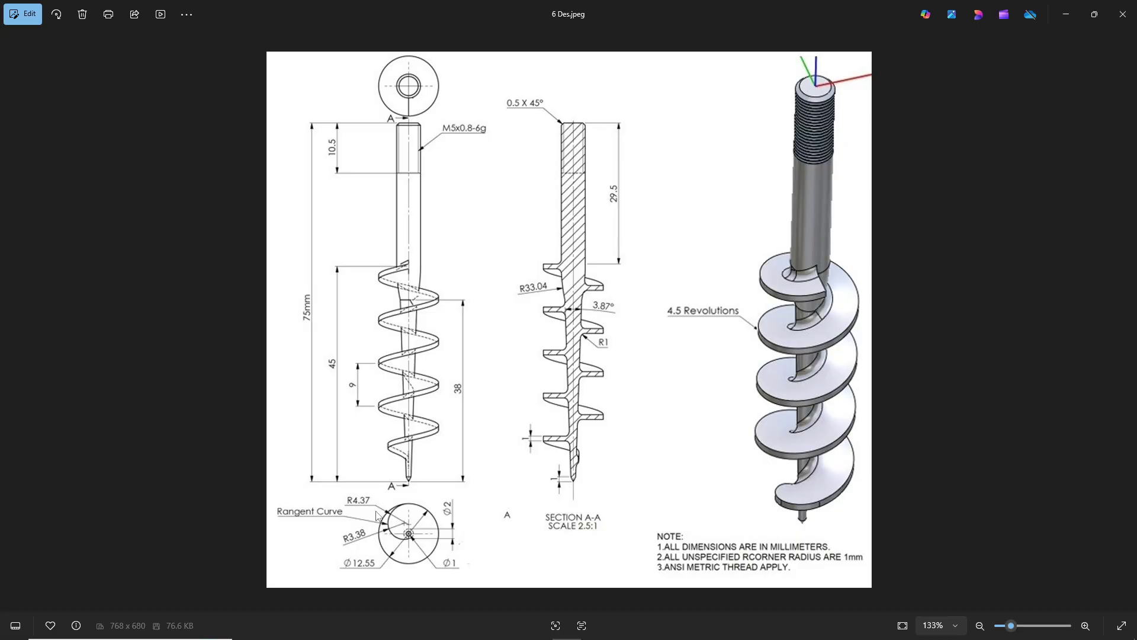
key(alt+Tab)
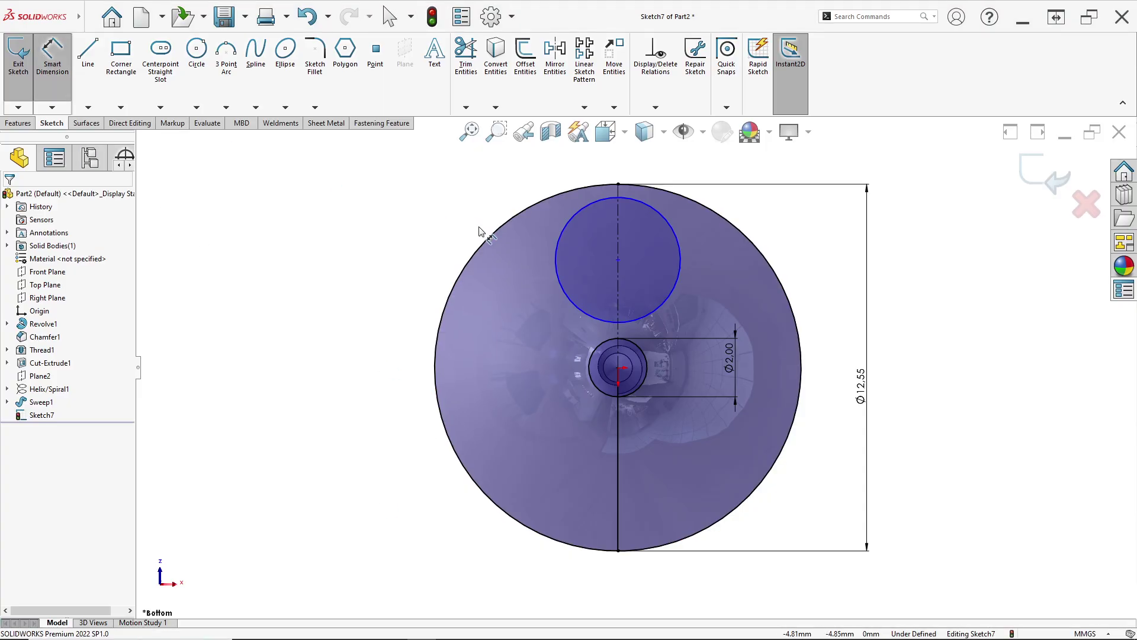
Dimension the circle centred on the centerline to a diameter of 8.74 mm.
click(444, 228)
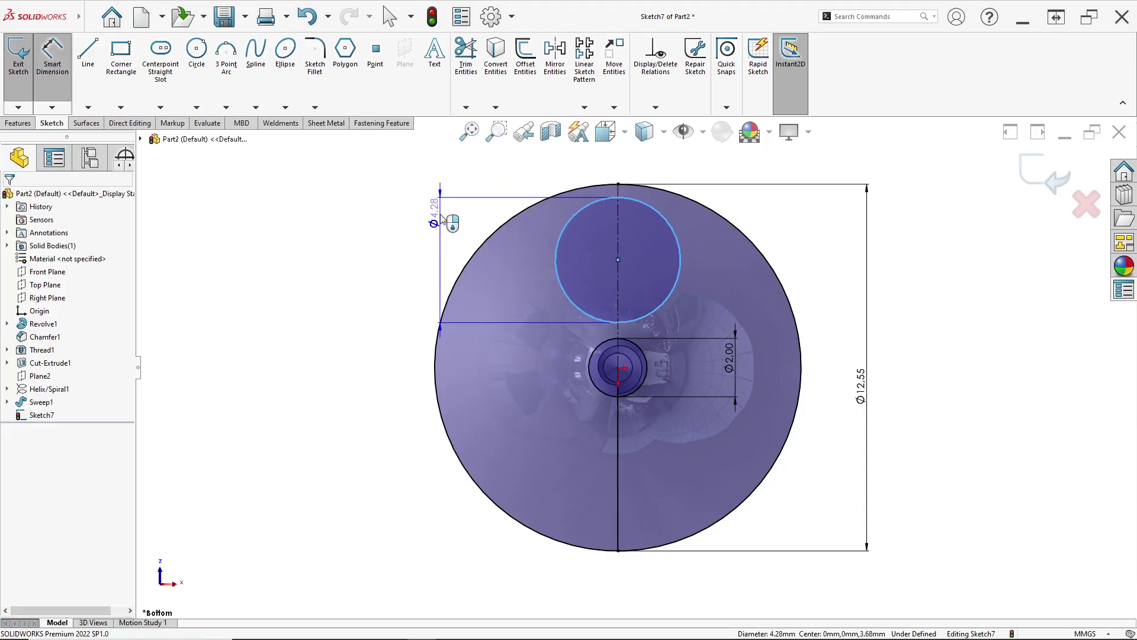
text(8.)
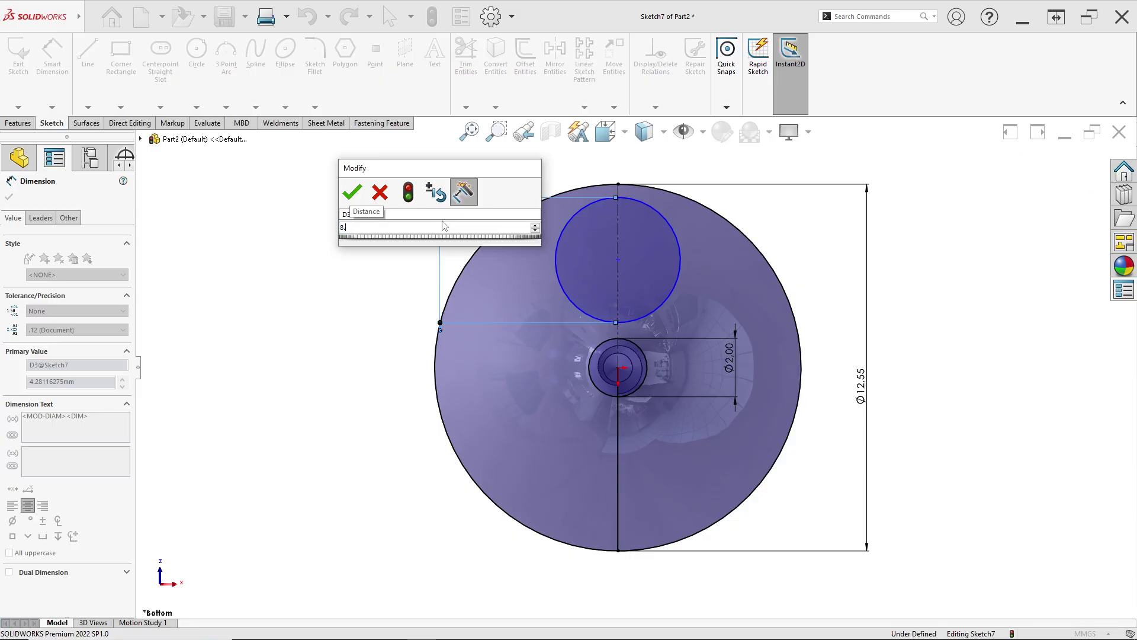
text(74)
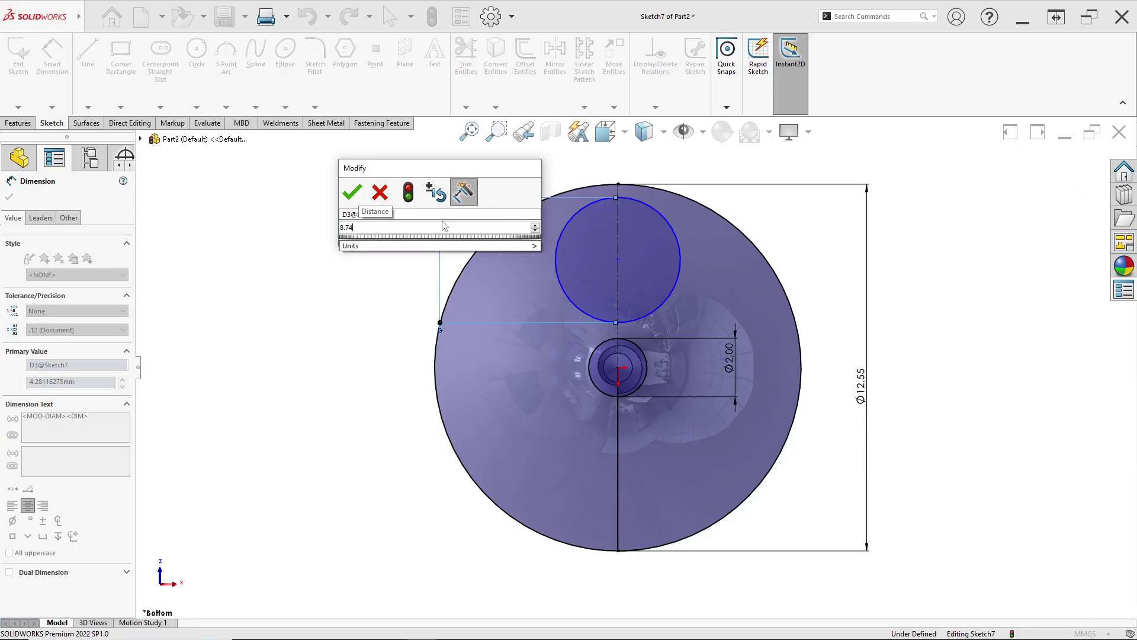
key(Return)
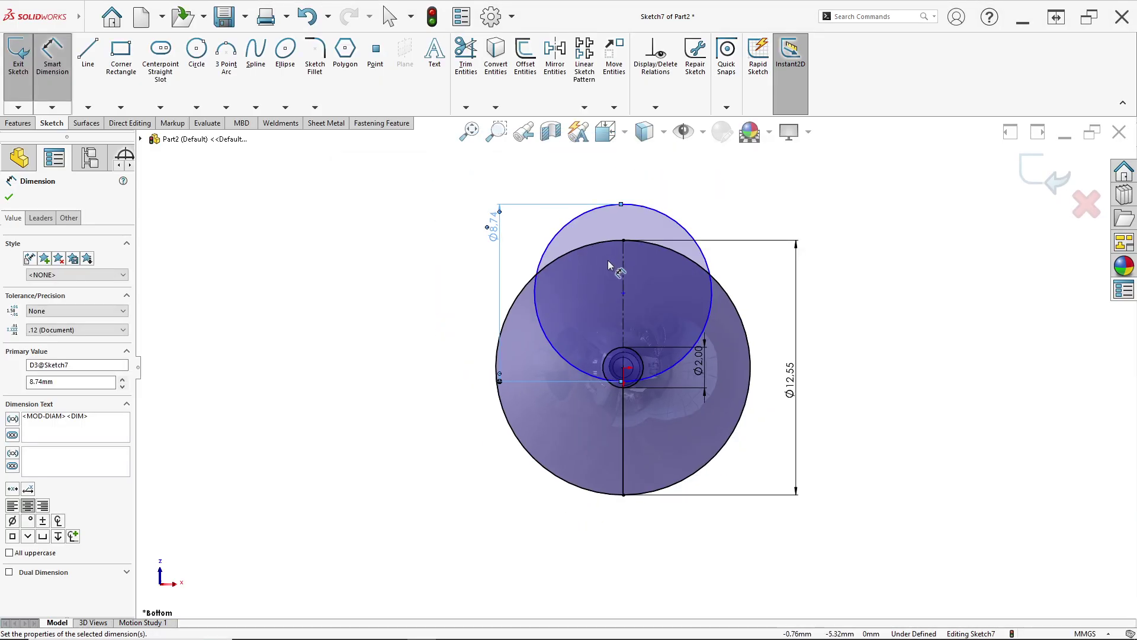
key(Escape)
Make the 8.74 mm circle tangent to the 12.55 mm circle, following the end view in the reference drawing.
key(alt+Tab)
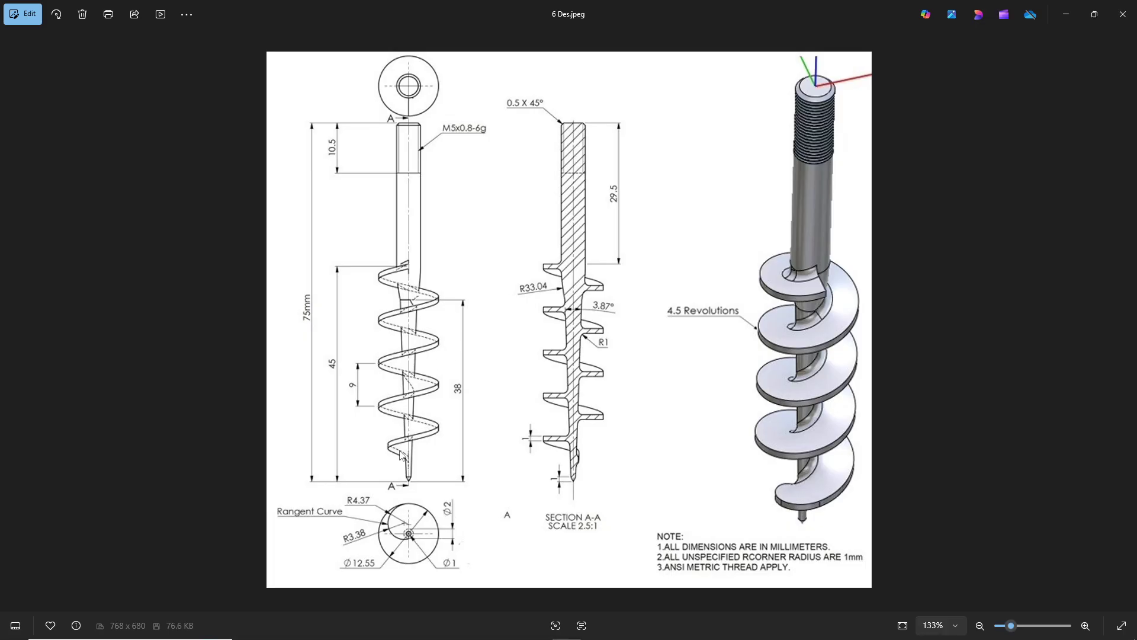
key(alt+Tab)
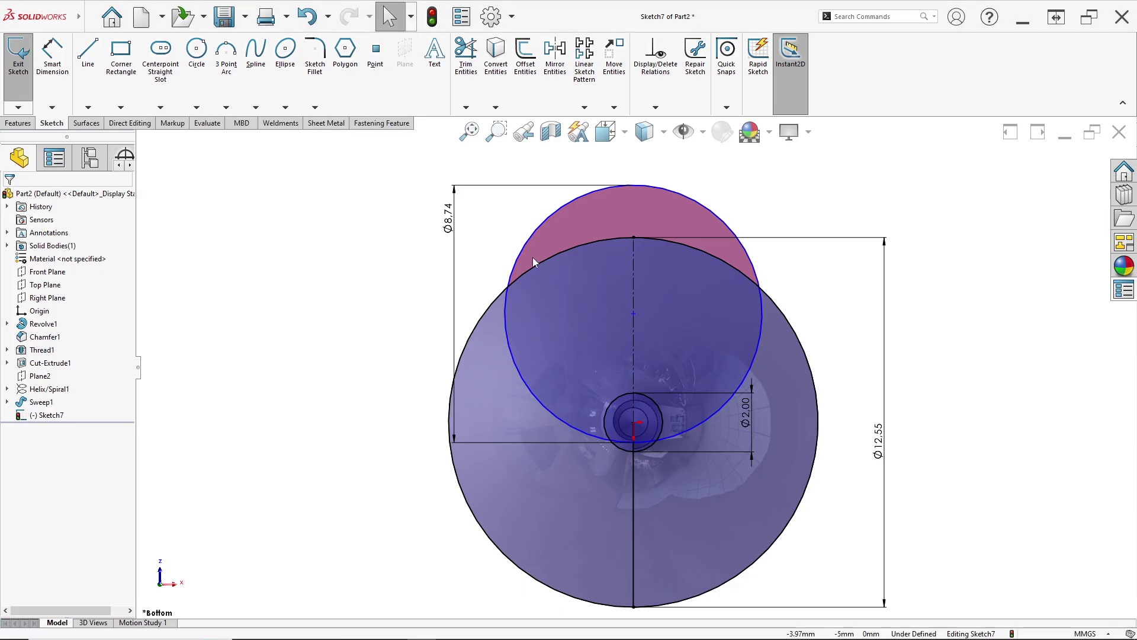
click(554, 218)
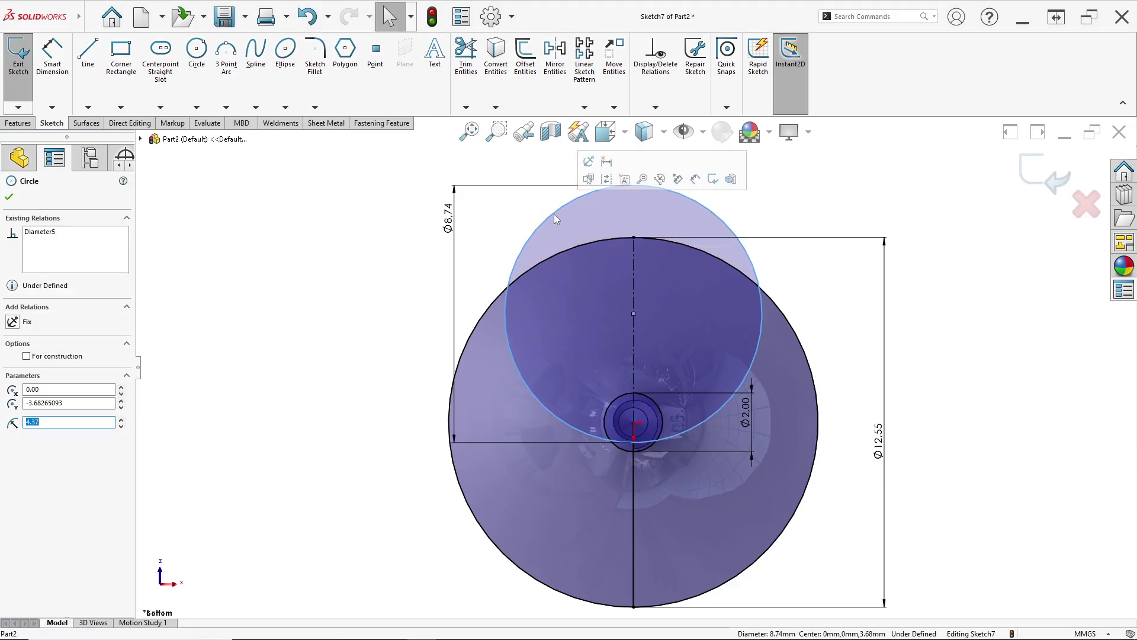
ctrl+click(558, 256)
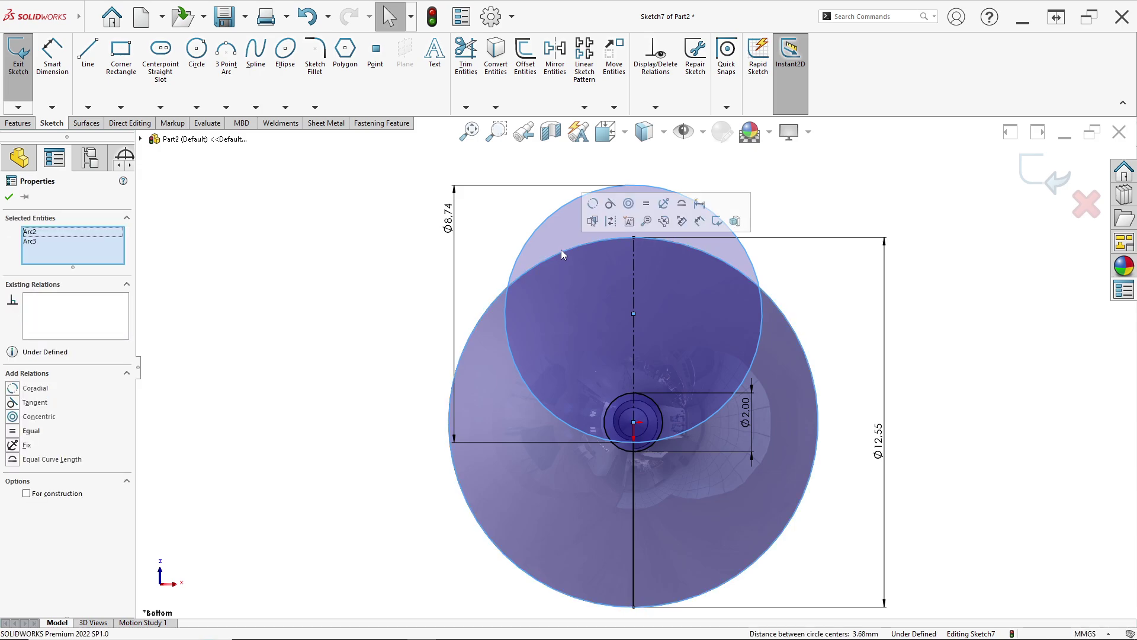
click(609, 204)
key(Escape)
scroll(597, 354, up, 2)
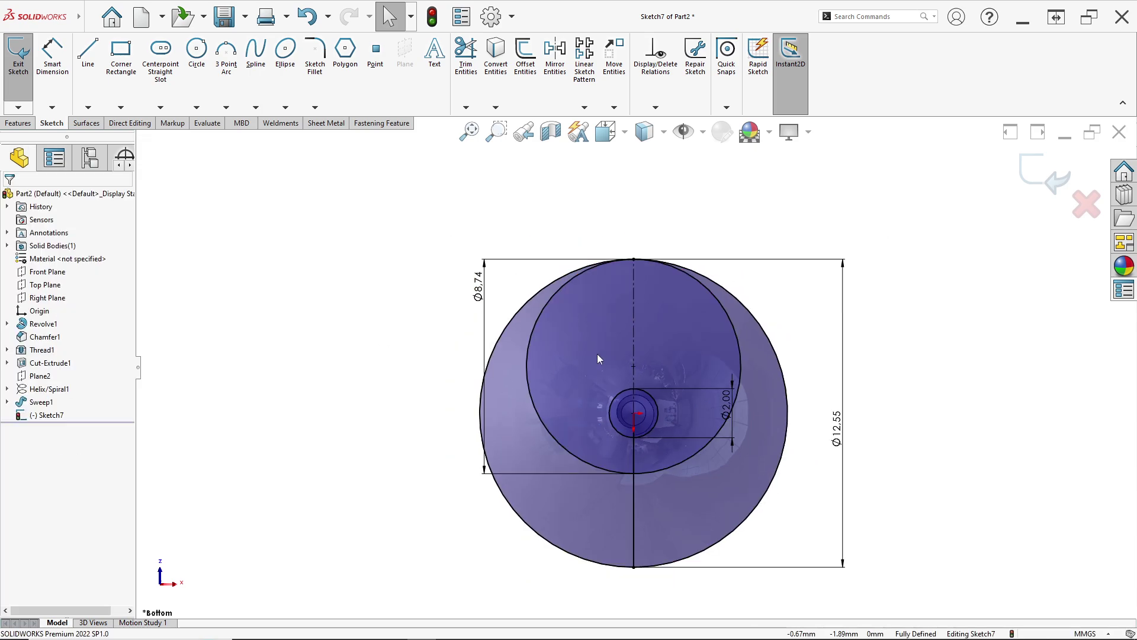
Consult the end view in the reference drawing and sketch a circle about 3 mm in diameter inside the 8.74 mm circle, left of the centerline.
drag(488, 293, 444, 324)
scroll(609, 372, down, 2)
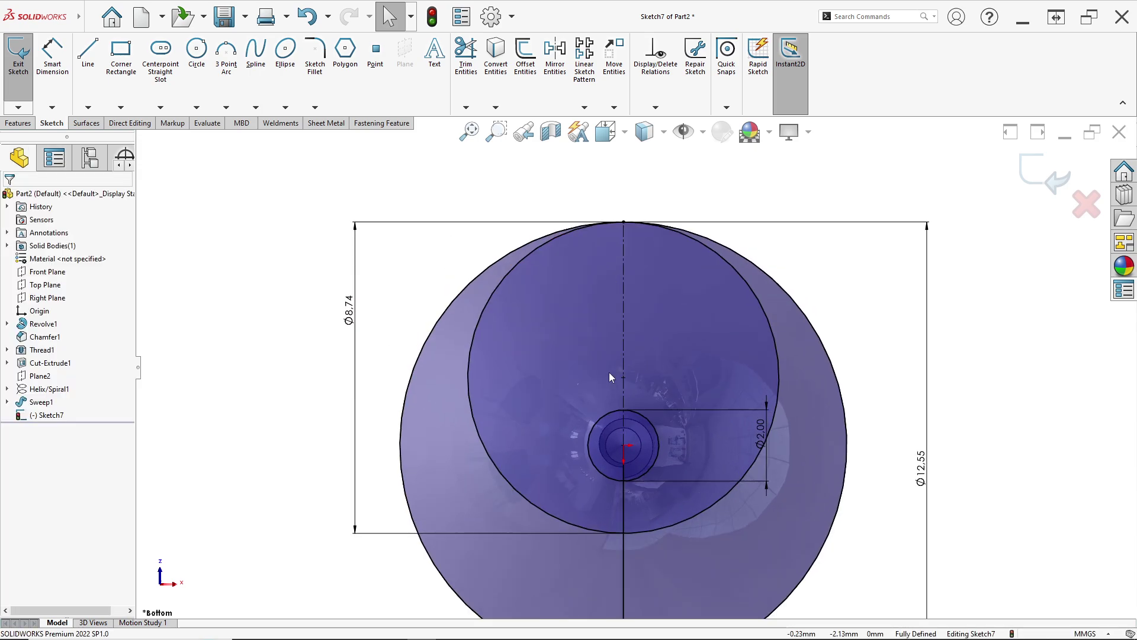
key(alt+Tab)
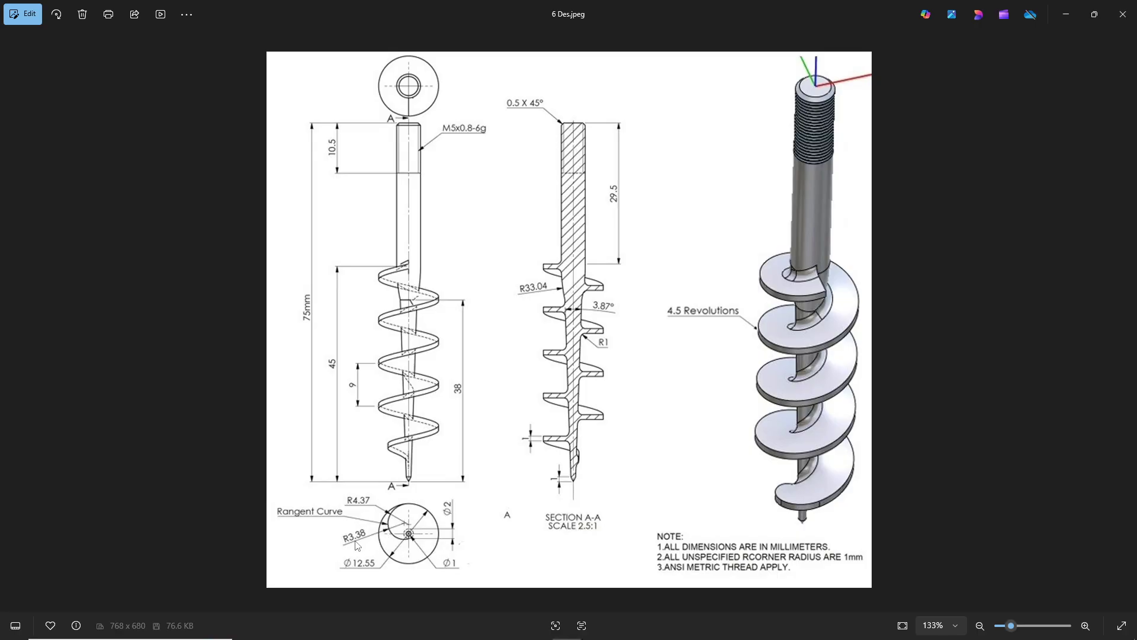
key(alt+Tab)
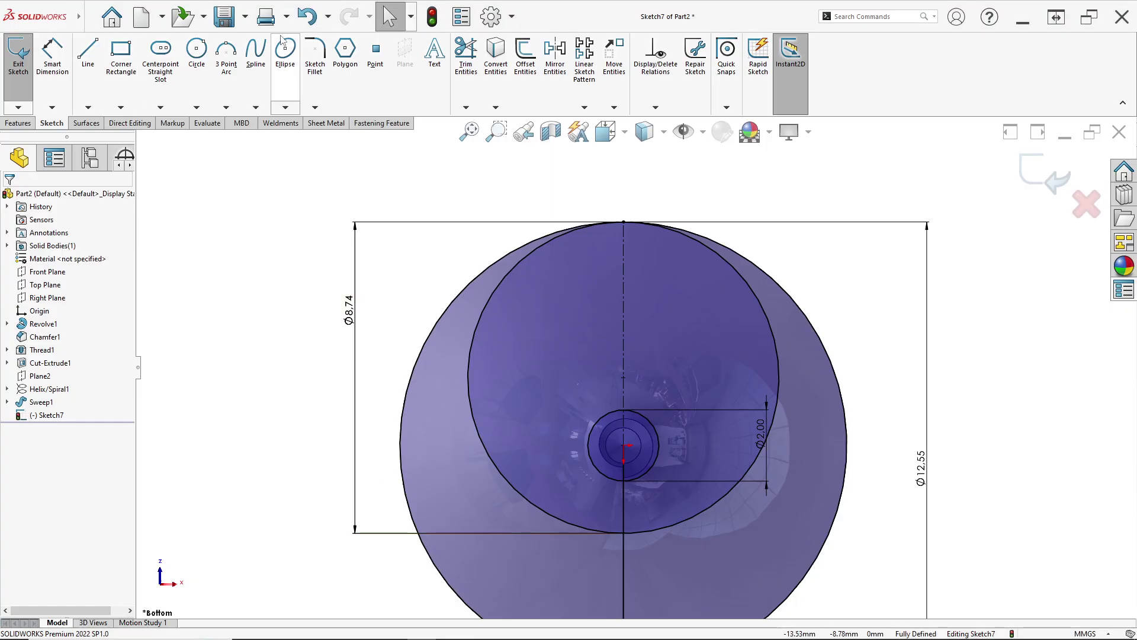
click(199, 53)
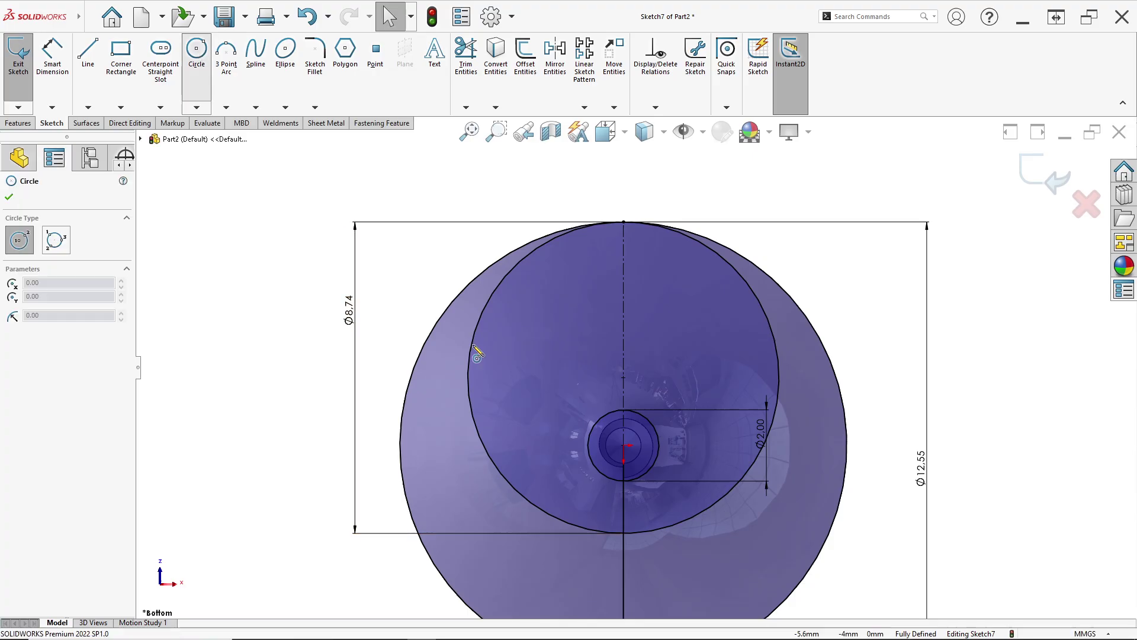
click(559, 366)
click(592, 409)
key(Escape)
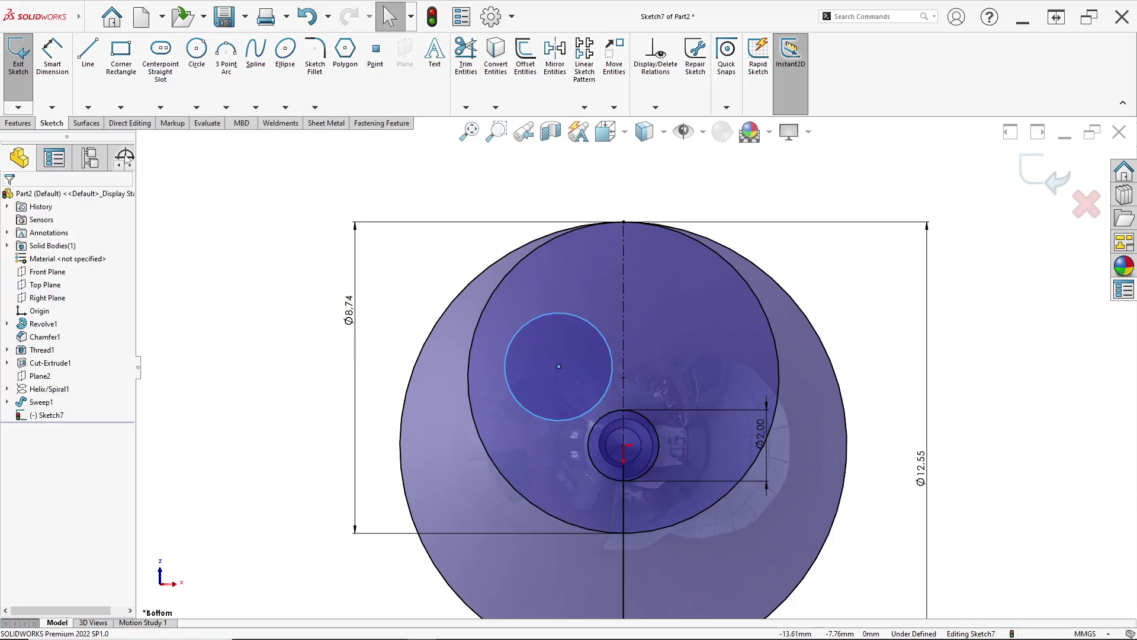
Dimension the new circle's diameter to 6.76 mm and check the tangent curve in the reference drawing's end view.
click(52, 57)
click(521, 406)
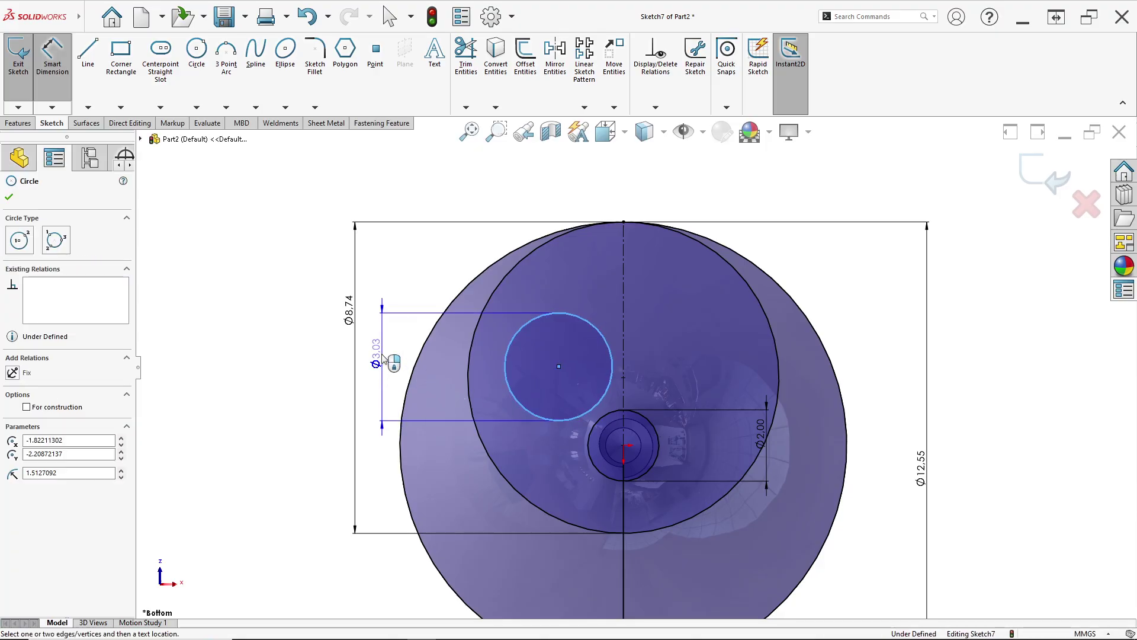
click(386, 354)
text(6)
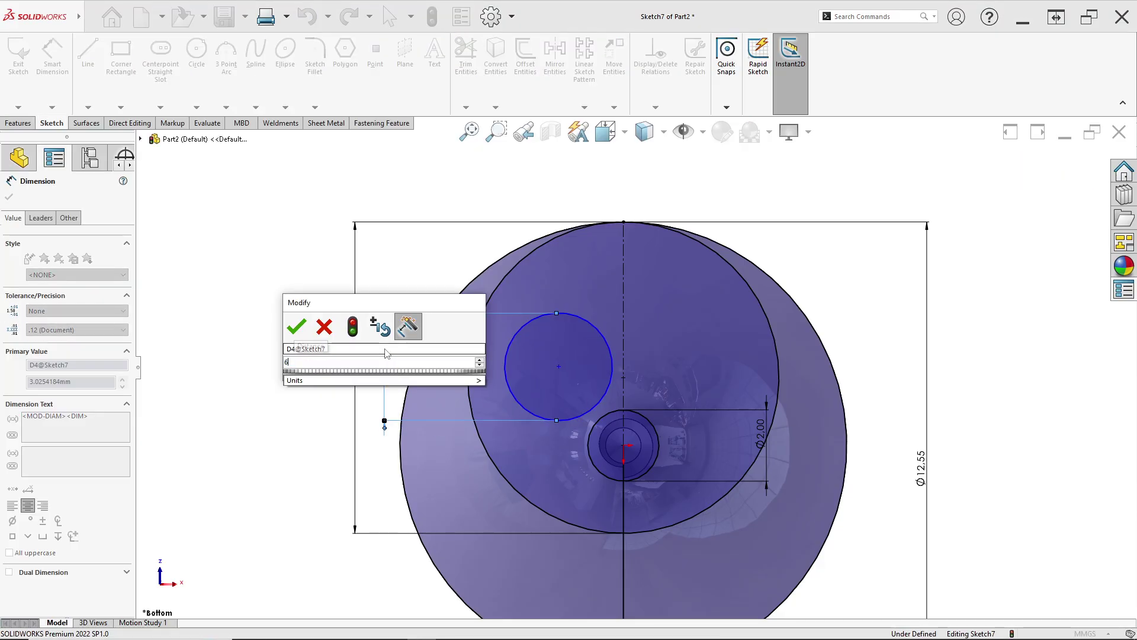
text(.76)
key(Return)
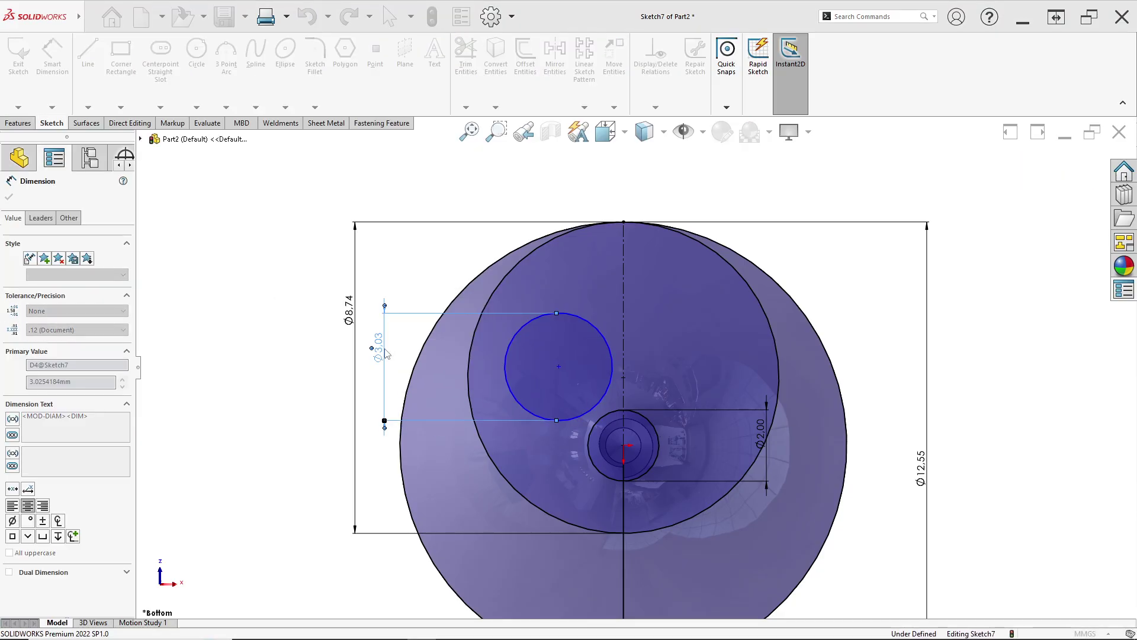
key(alt+Tab)
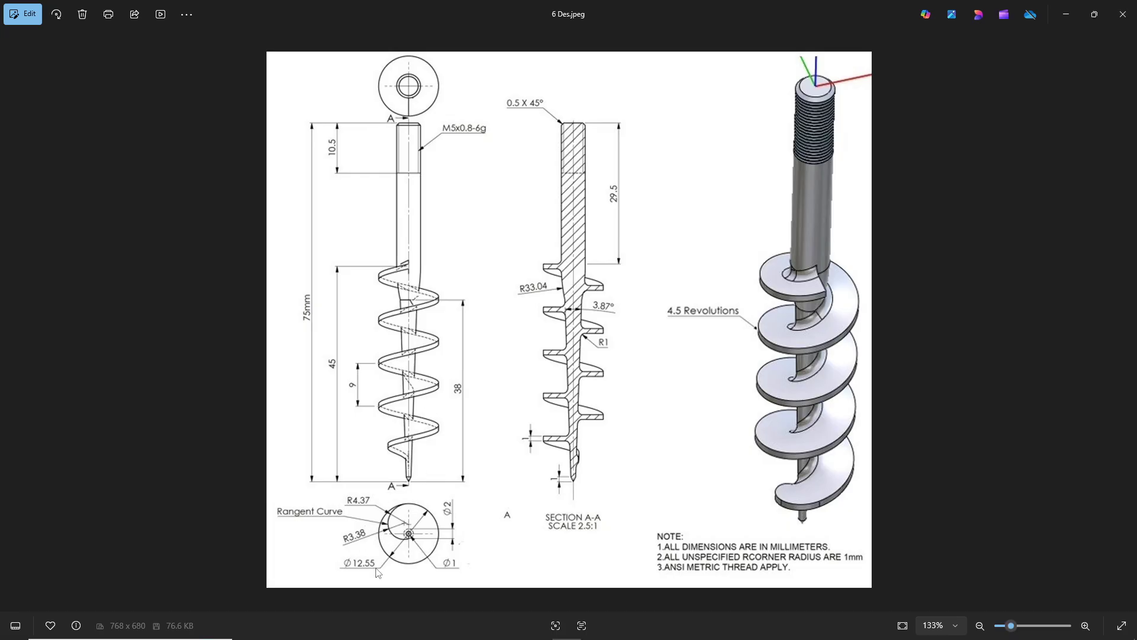
key(alt+Tab)
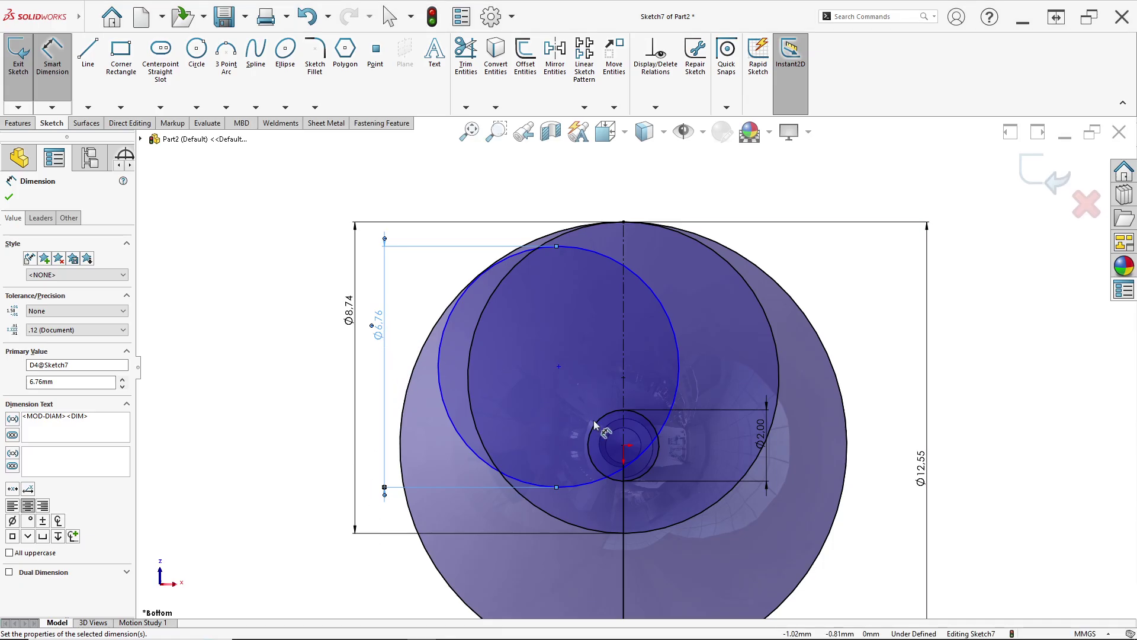
Make the 6.76 mm circle tangent to the 8.74 mm circle.
scroll(580, 429, down, 2)
key(Escape)
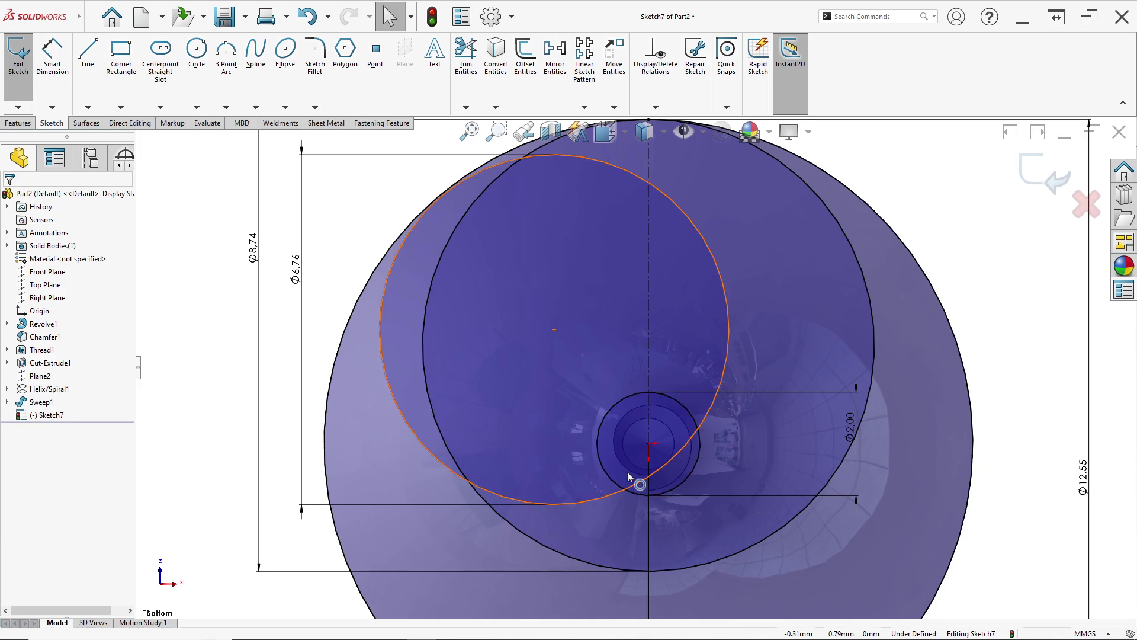
click(385, 302)
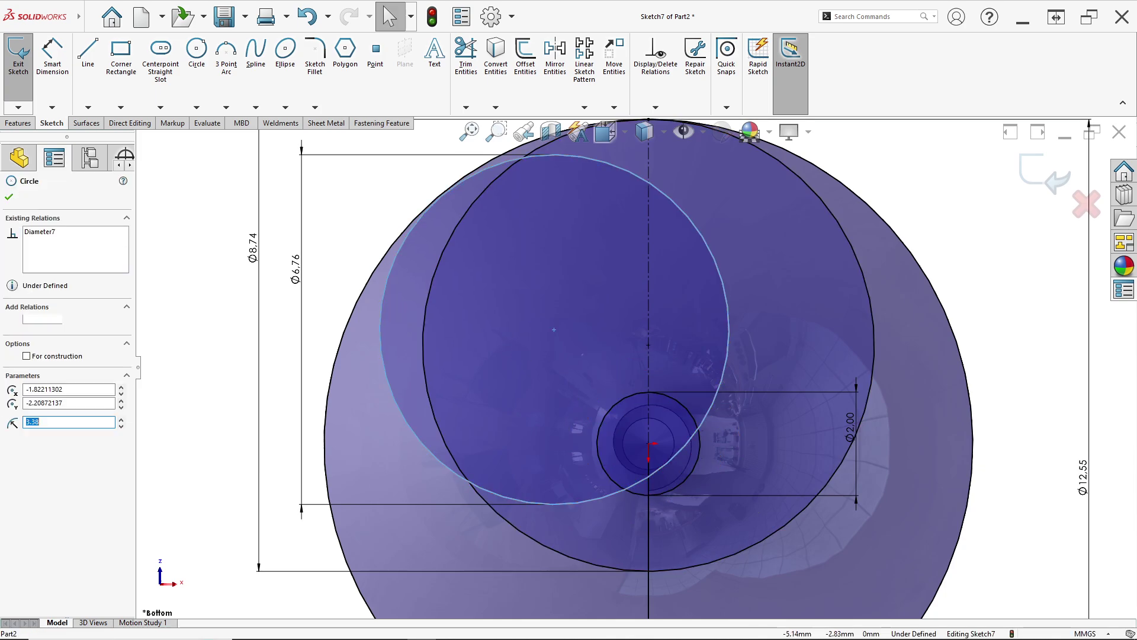
ctrl+click(426, 303)
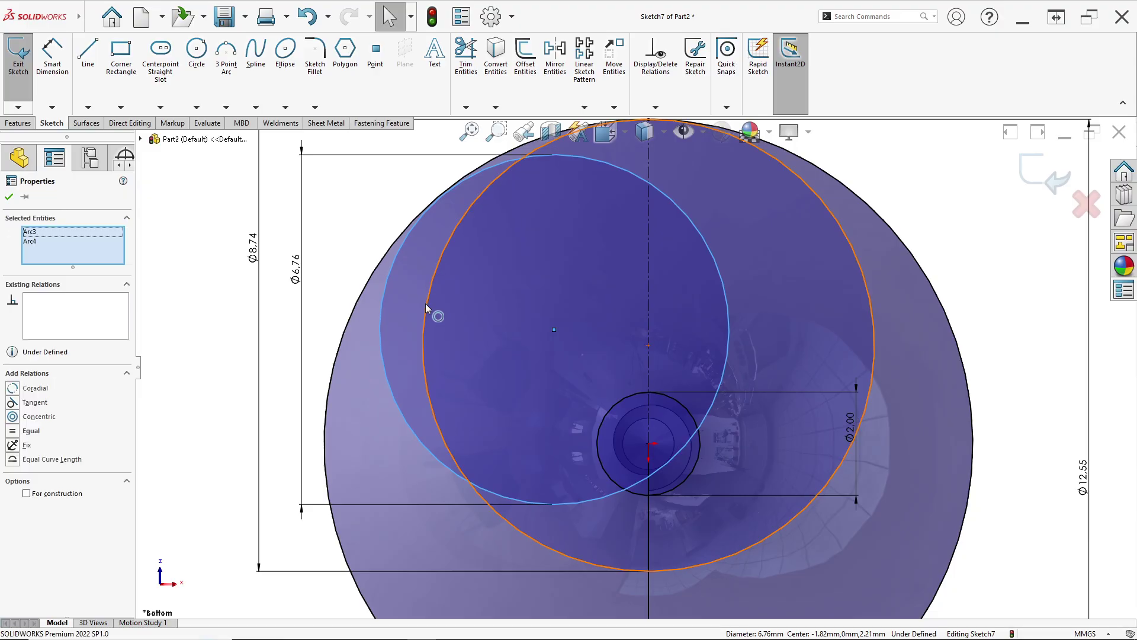
click(477, 252)
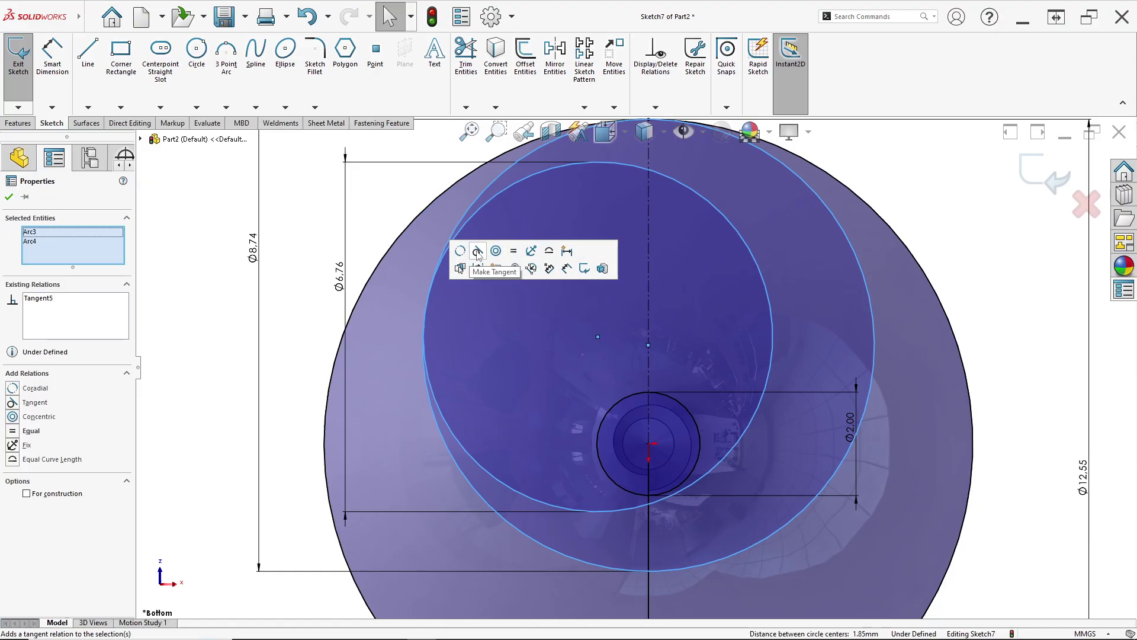
click(222, 368)
Make the 6.76 mm circle tangent to the central 2 mm circle.
scroll(609, 469, down, 5)
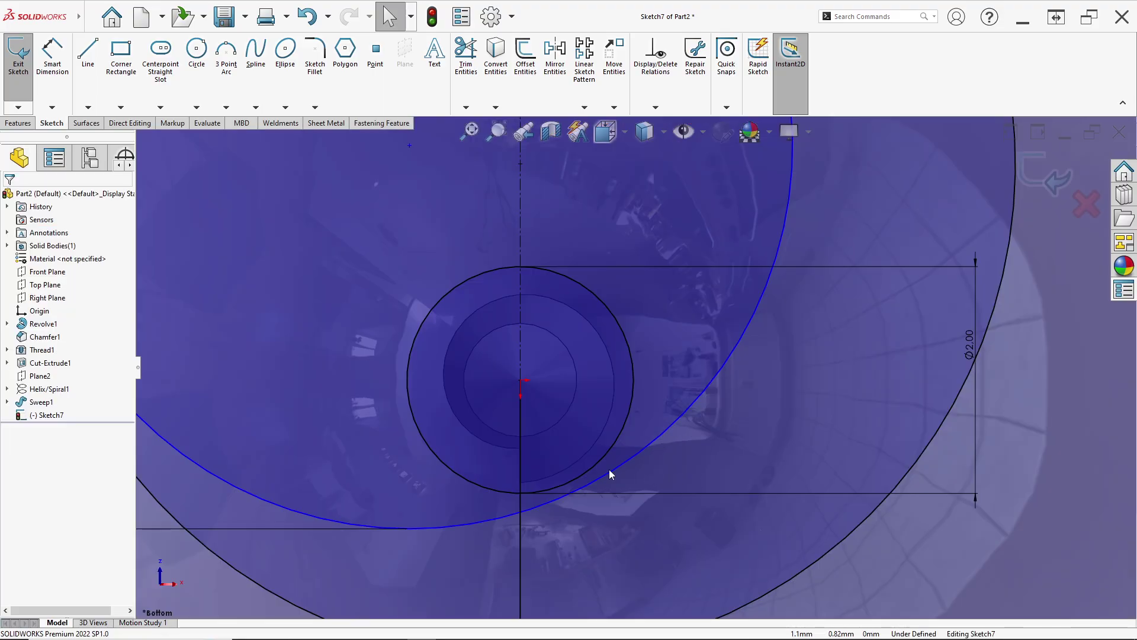
click(609, 472)
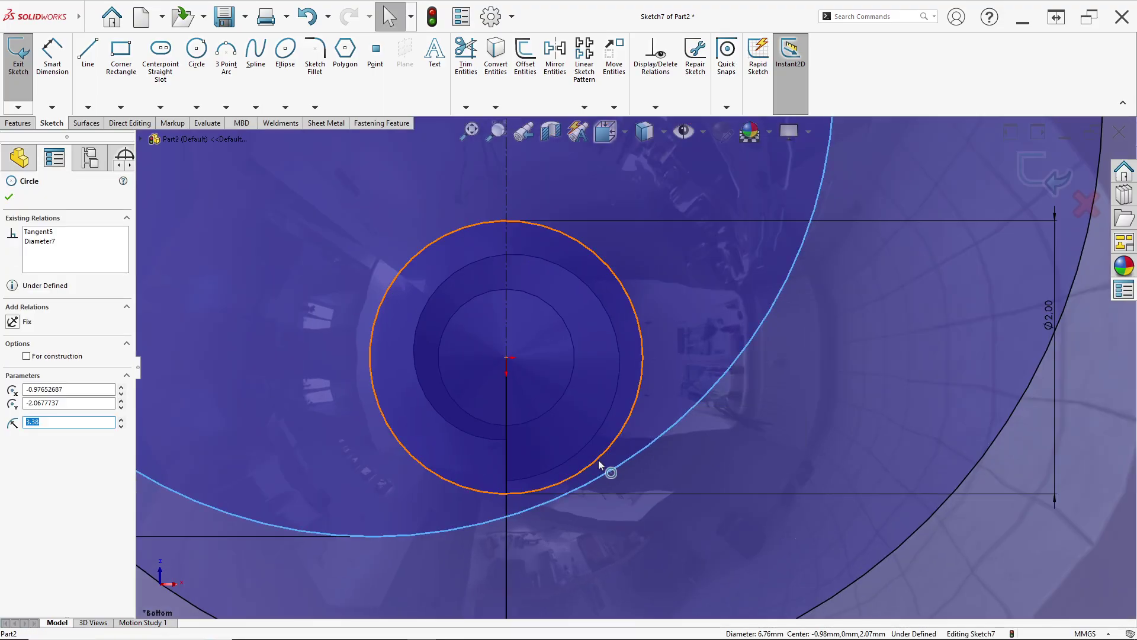
ctrl+click(599, 460)
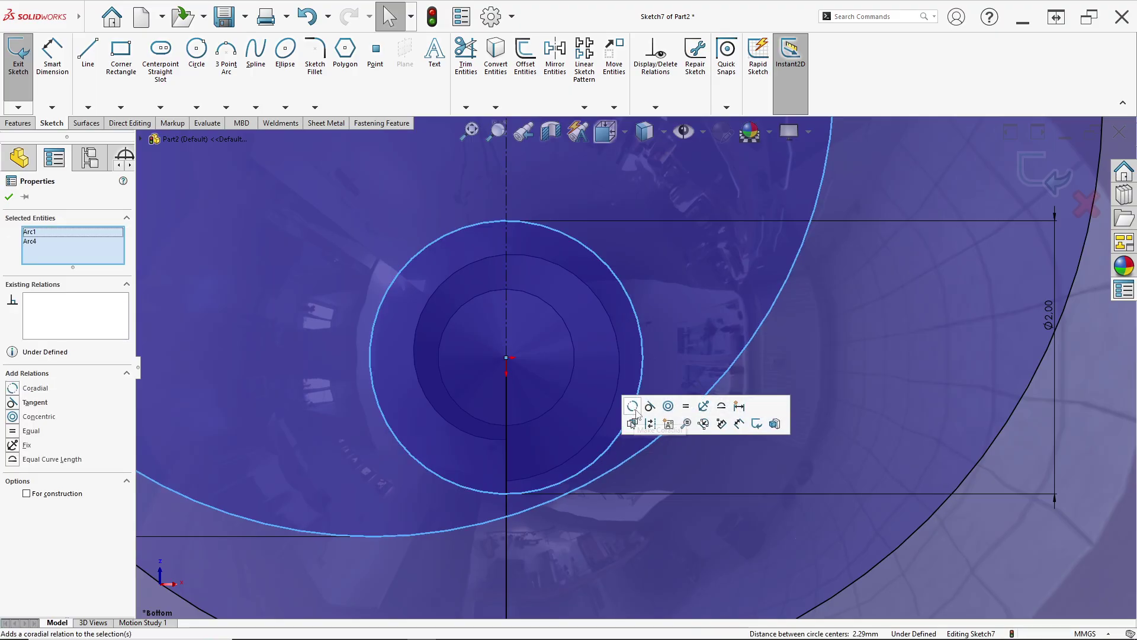
click(650, 406)
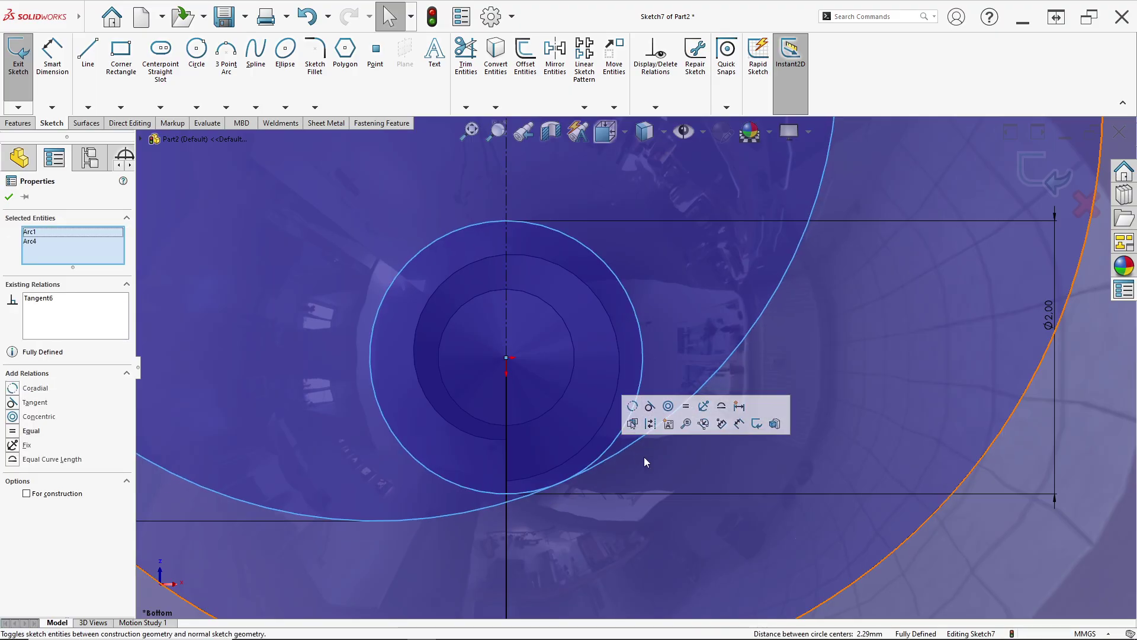
scroll(592, 468, up, 5)
scroll(561, 333, up, 5)
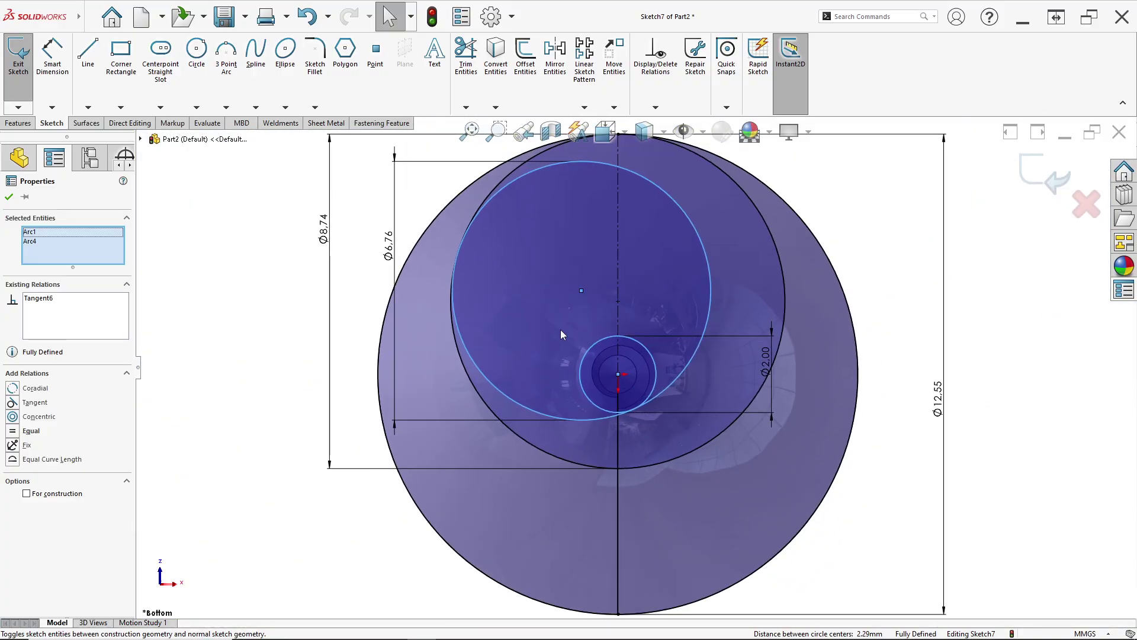
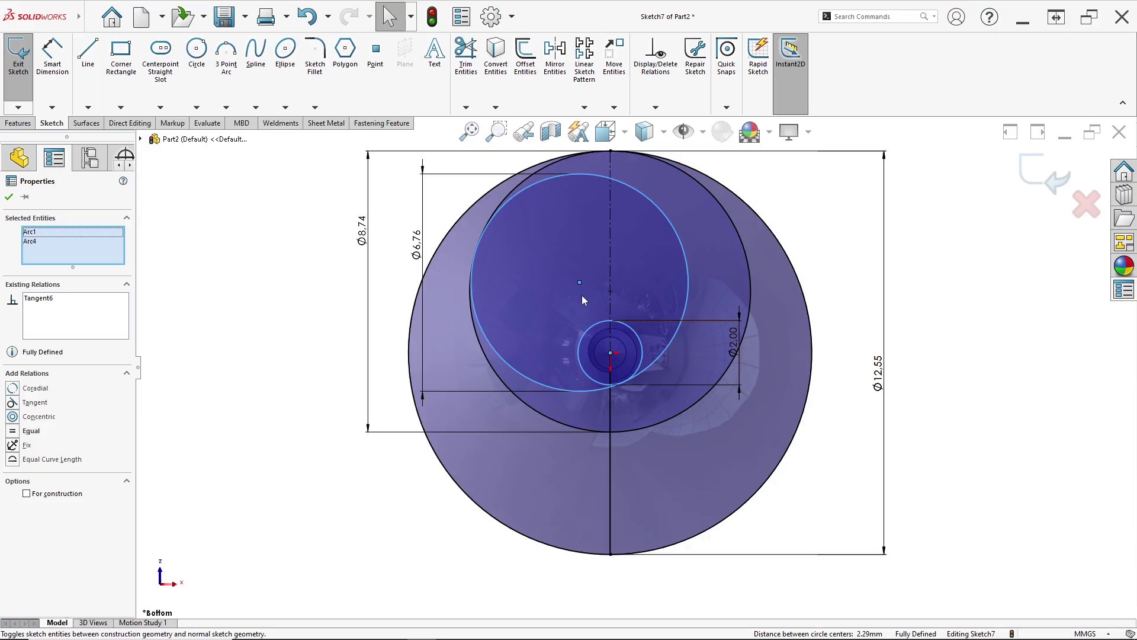
Try to trim the right half of the 12.55 mm circle and the lower-left arc of the 8.74 mm circle, and undo both trims.
click(466, 53)
scroll(695, 469, down, 3)
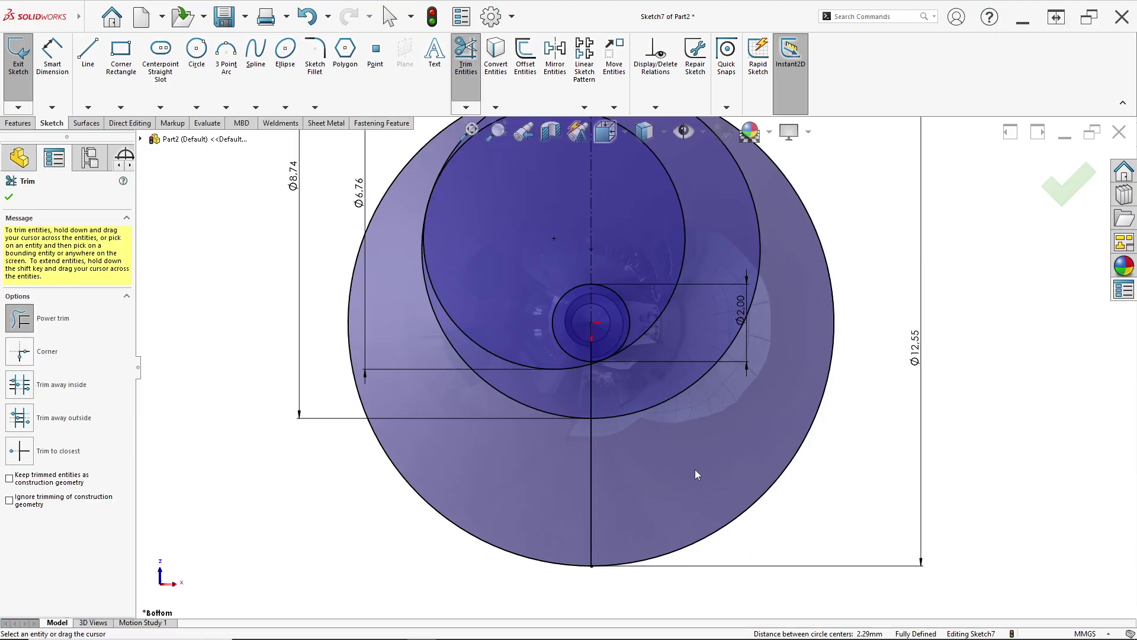
drag(699, 453, 770, 515)
scroll(633, 352, down, 2)
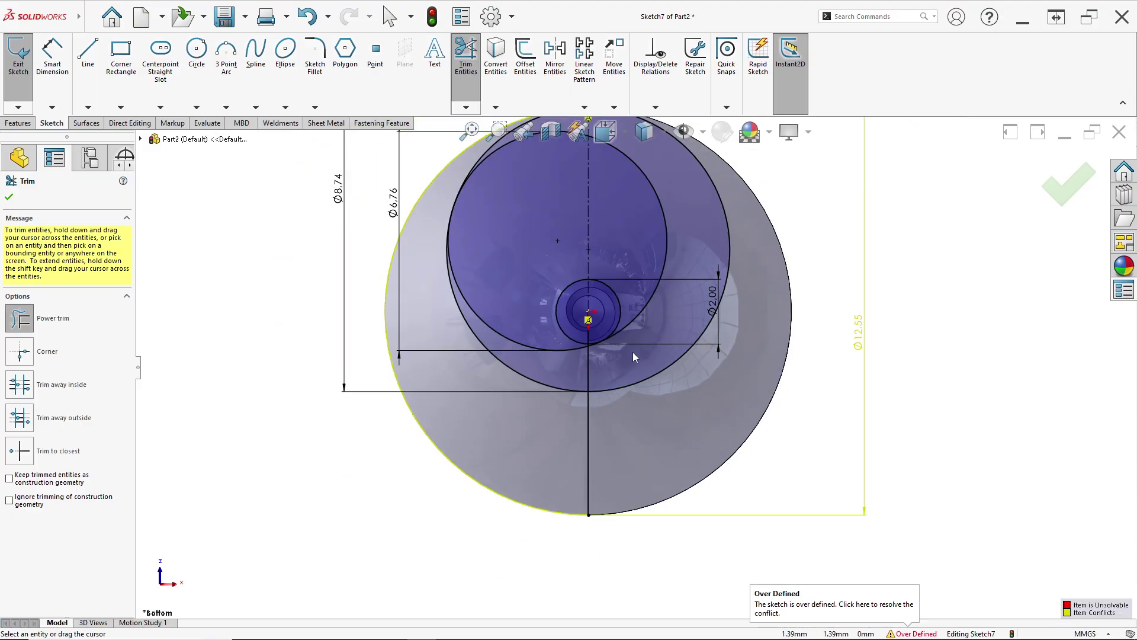
scroll(430, 394, up, 4)
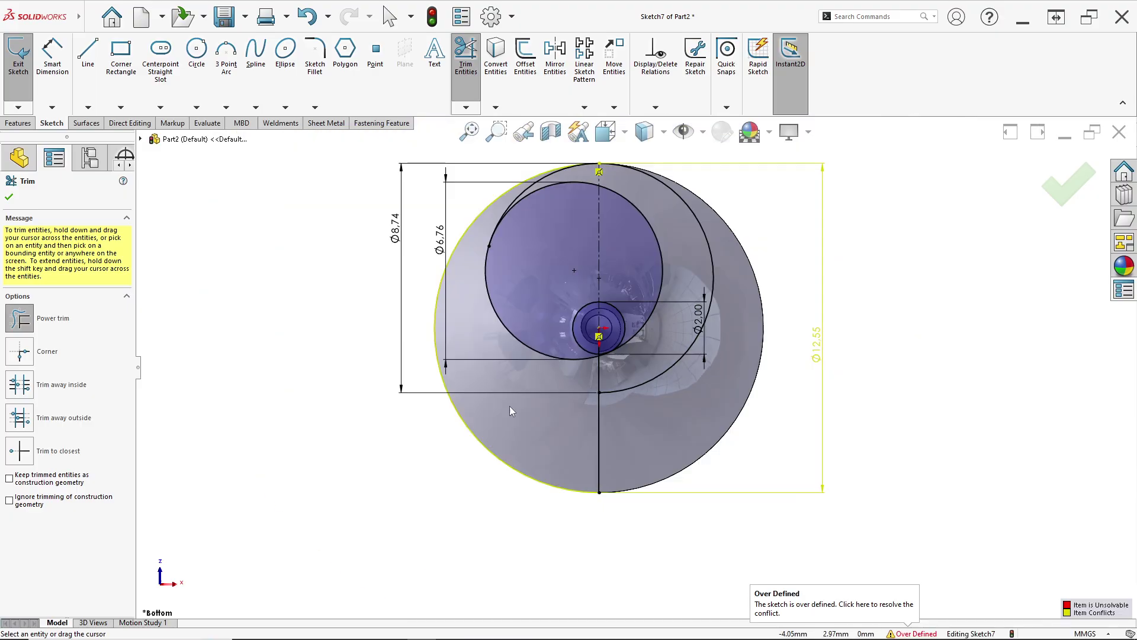
scroll(563, 347, down, 2)
key(Escape)
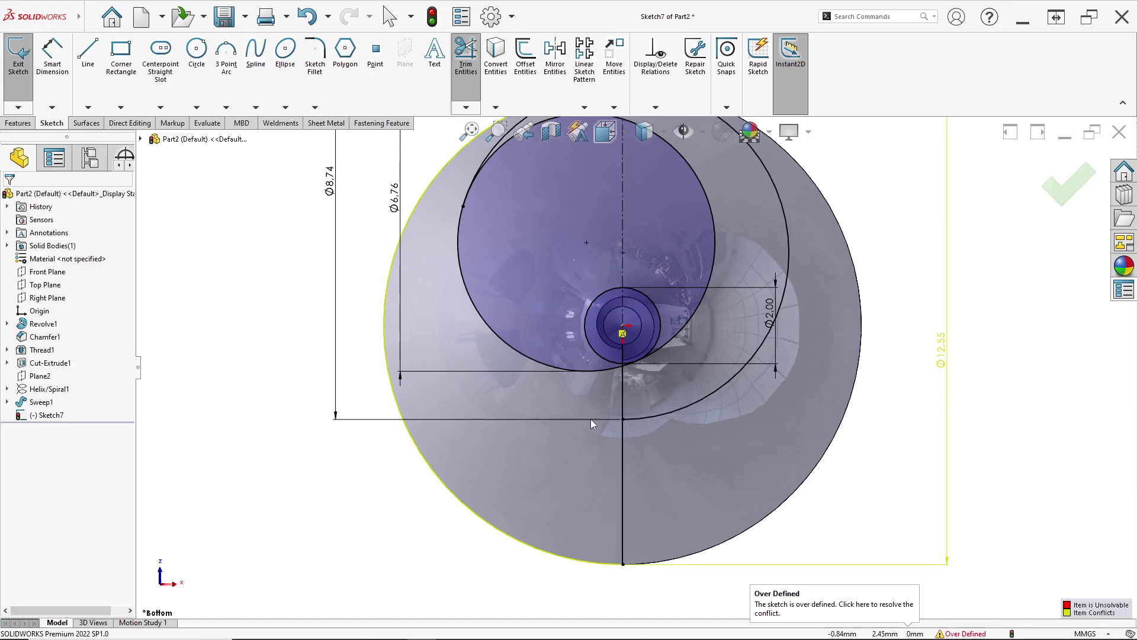
key(ctrl+z)
key(ctrl+z)
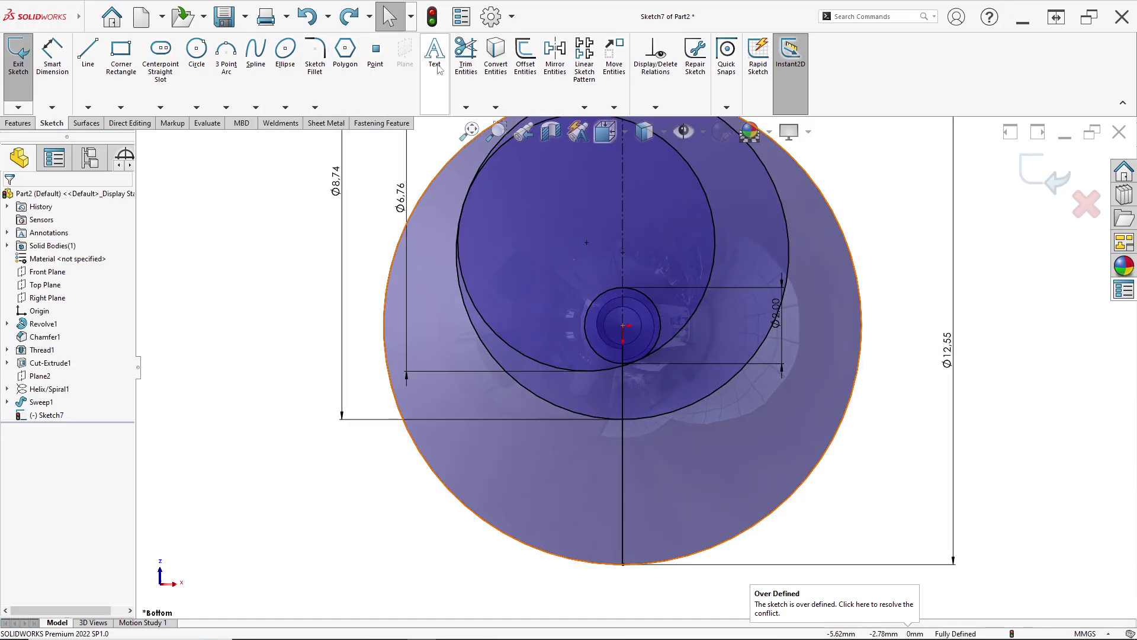
Trim away the lower-left arc of the 8.74 mm circle and the upper-right arc of the 6.76 mm circle between its tangent points.
click(466, 53)
scroll(506, 386, down, 3)
scroll(552, 379, up, 2)
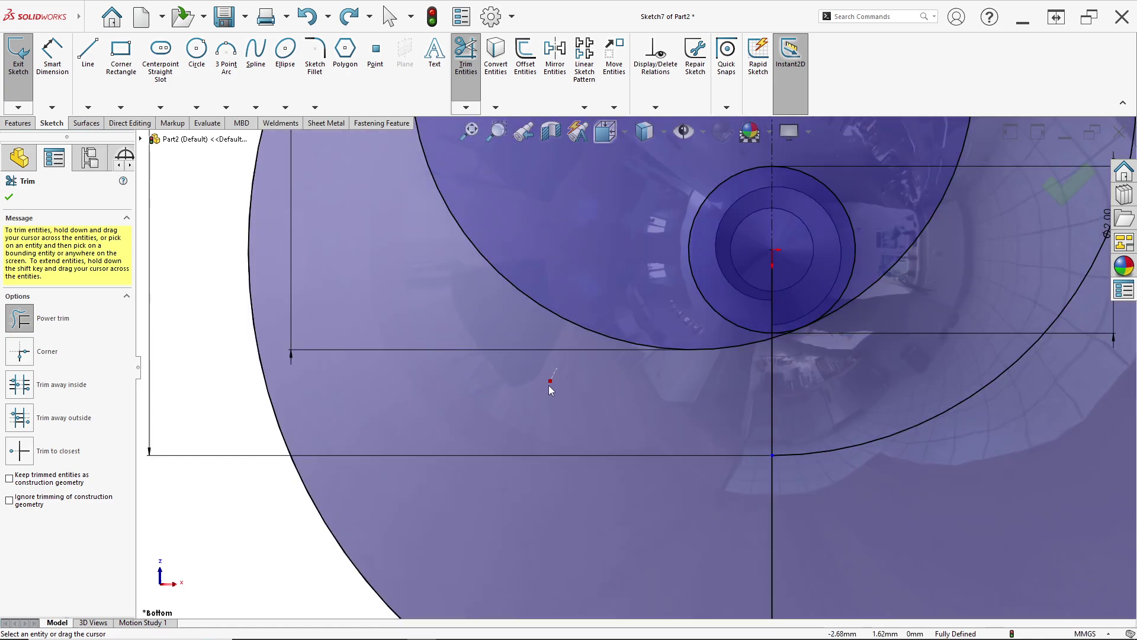
click(548, 385)
scroll(581, 373, up, 4)
scroll(678, 326, down, 1)
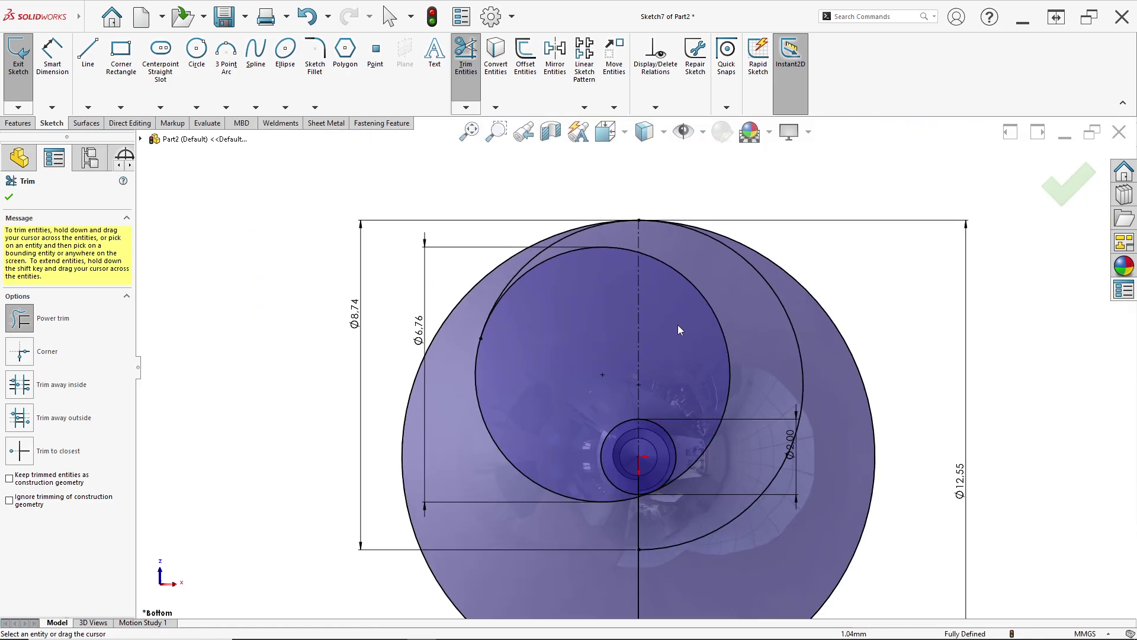
scroll(682, 334, down, 1)
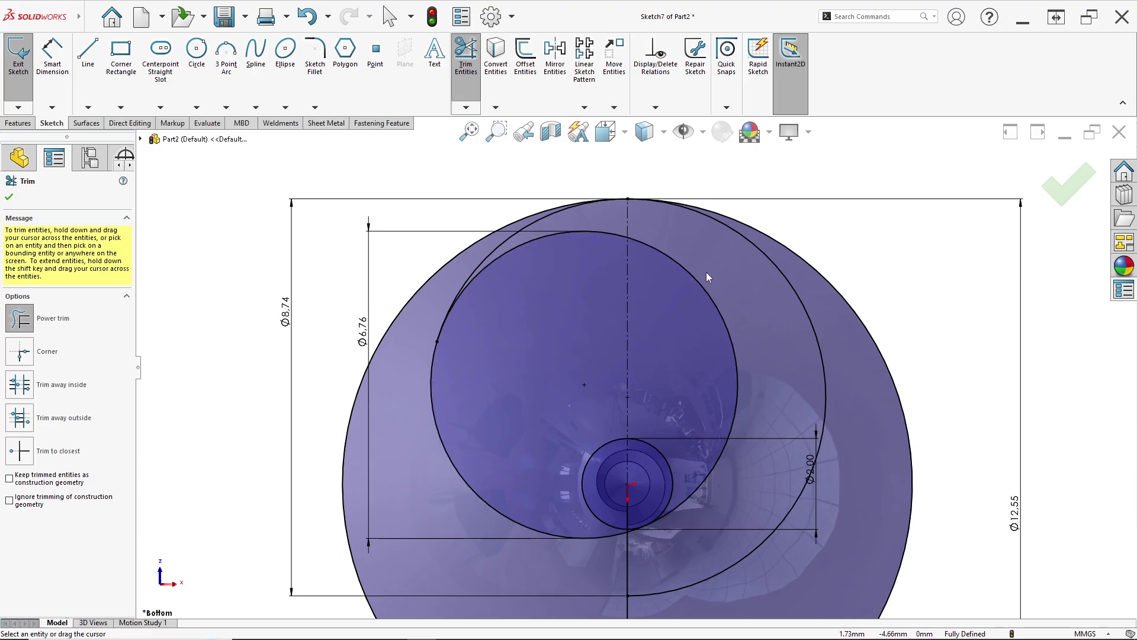
drag(706, 272, 680, 313)
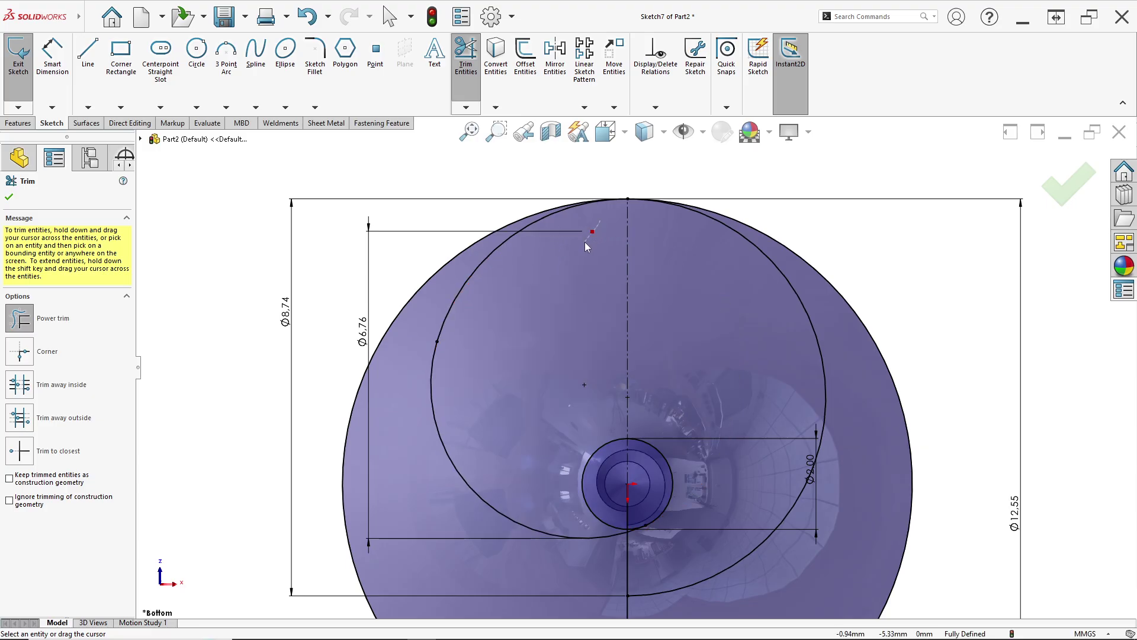
Trim away the right halves of the 8.74 mm and 12.55 mm circles beyond the vertical centerline.
scroll(711, 296, down, 1)
scroll(735, 414, up, 1)
scroll(699, 533, up, 2)
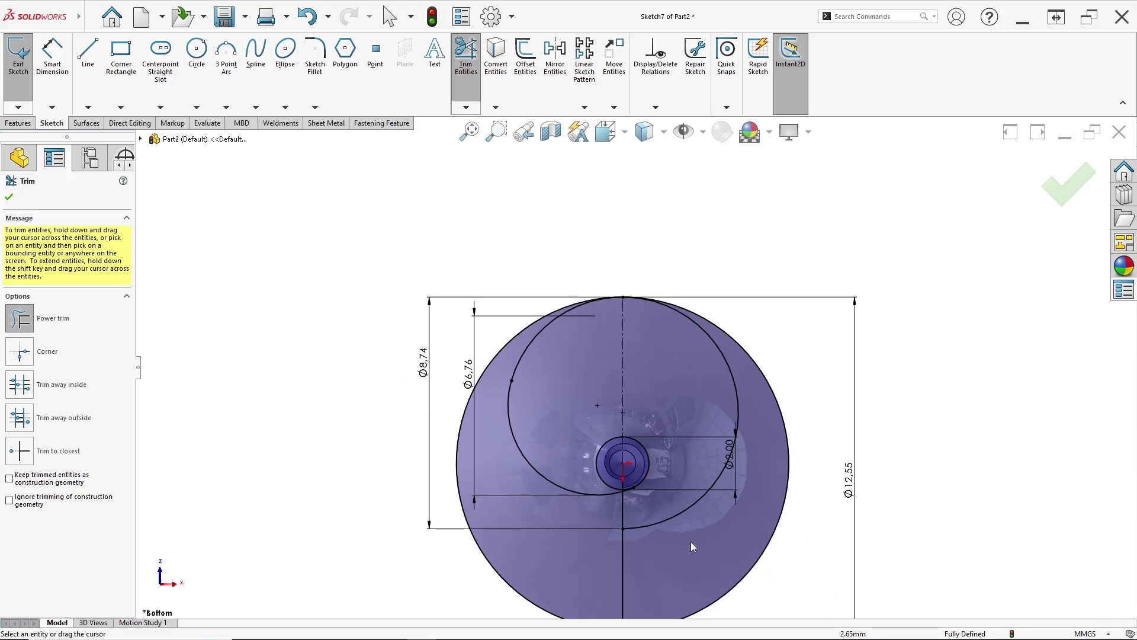
scroll(681, 539, down, 3)
drag(671, 492, 674, 484)
scroll(676, 450, up, 5)
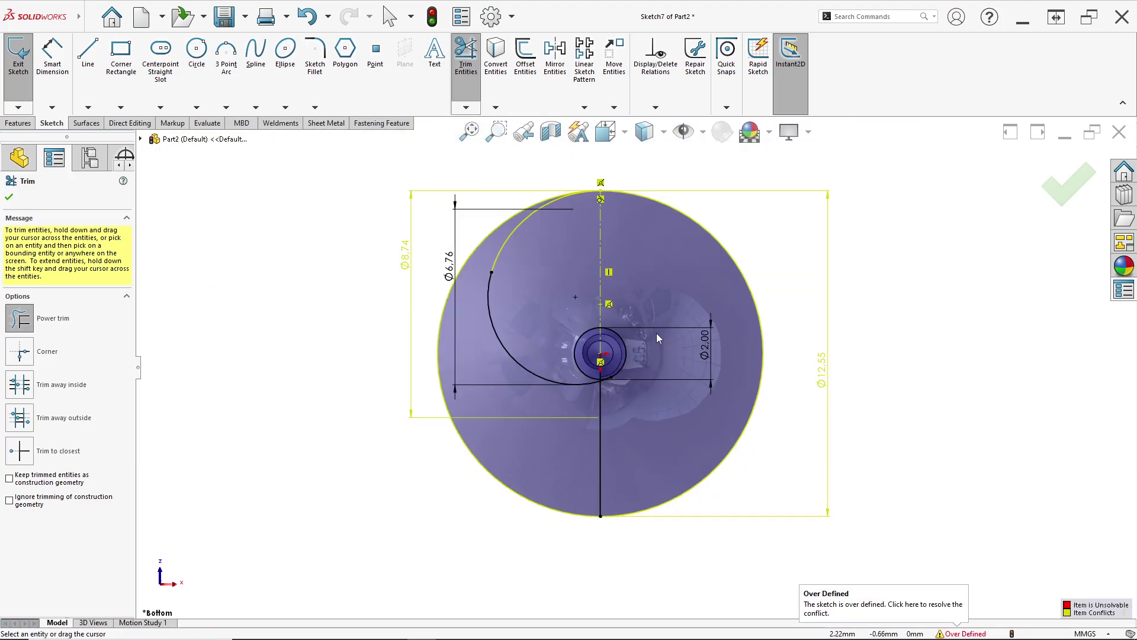
scroll(688, 224, down, 4)
scroll(631, 357, up, 2)
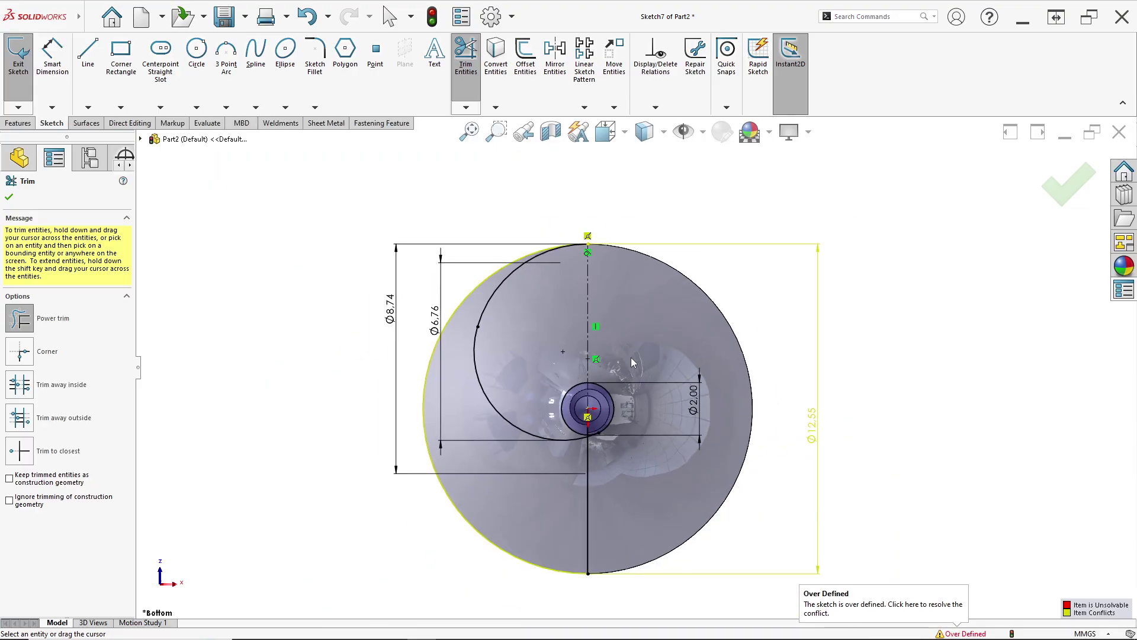
Trim away the 2 mm circle and the end of the 6.76 mm arc that runs past the vertical line.
scroll(612, 468, down, 1)
scroll(595, 404, down, 5)
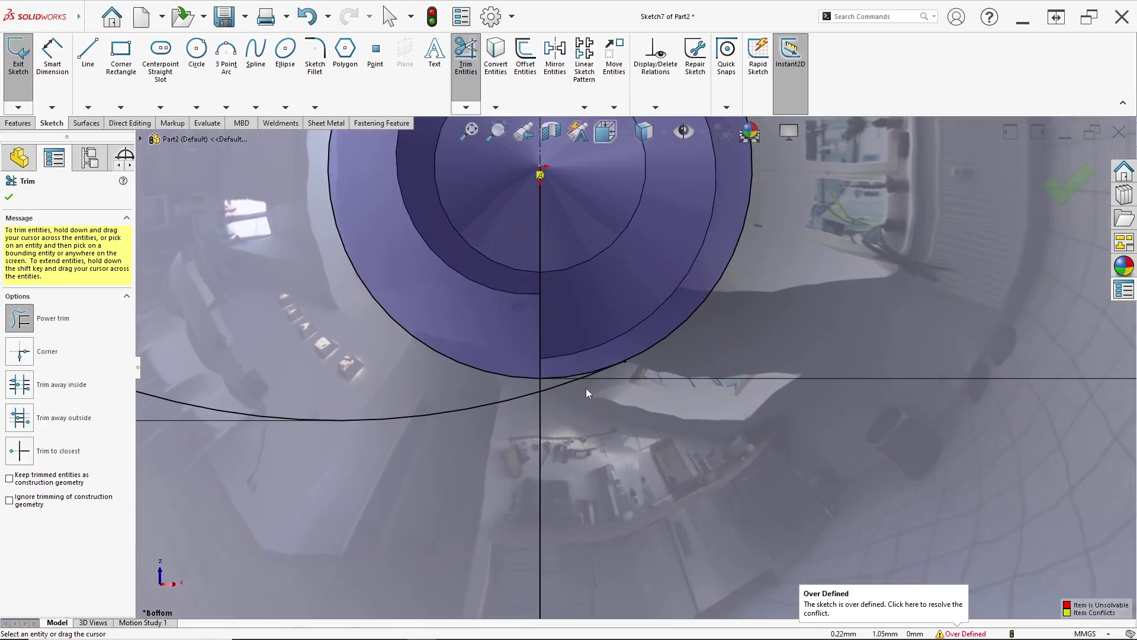
mouse_move(573, 363)
mouse_down()
mouse_move(577, 382)
mouse_move(498, 360)
mouse_up()
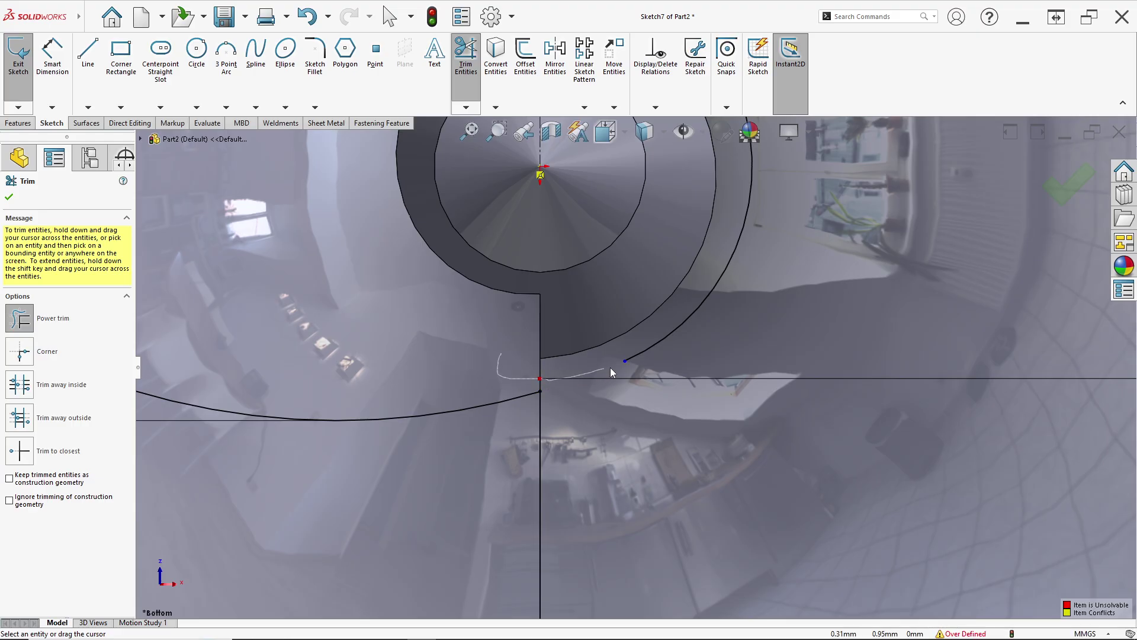
drag(610, 372, 607, 382)
scroll(607, 381, up, 5)
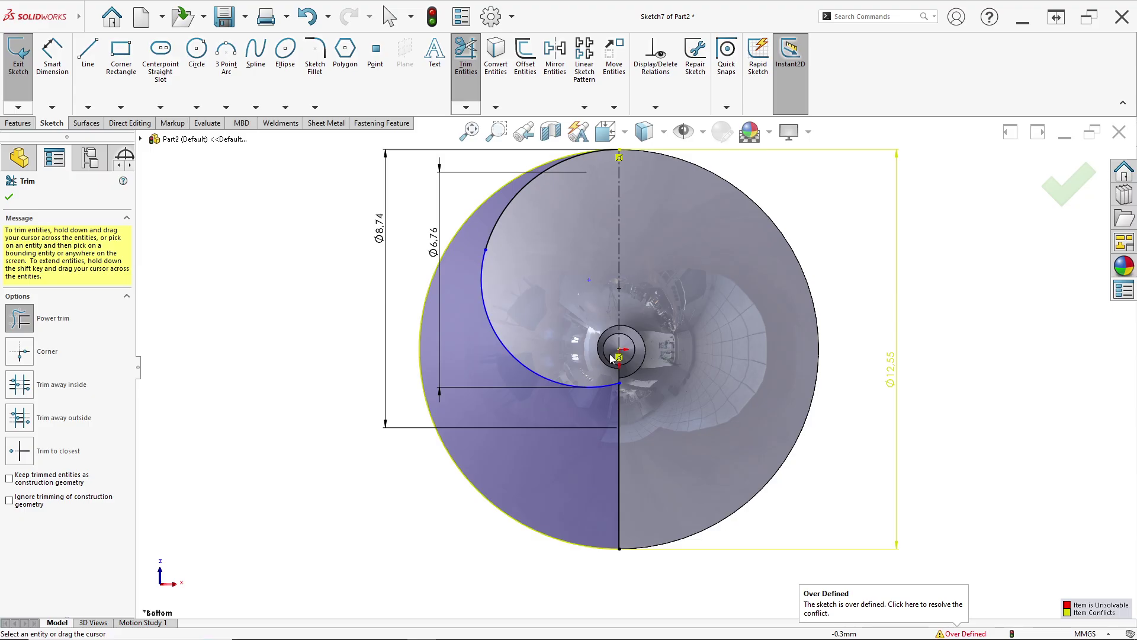
Finish trimming and delete the 12.55 mm diameter dimension from the sketch.
click(9, 197)
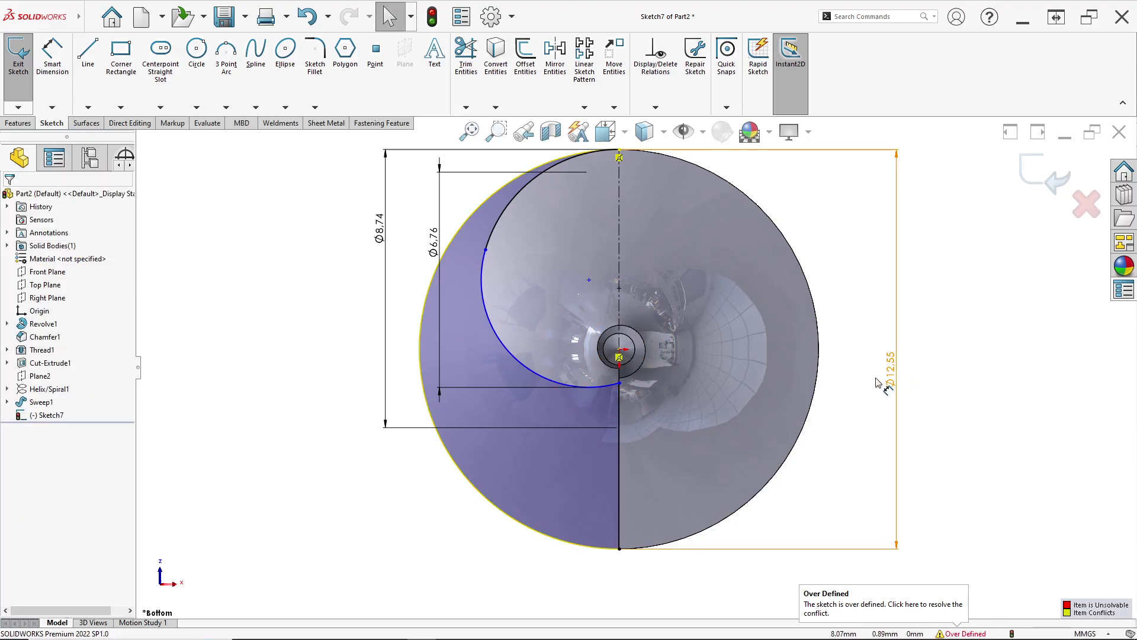
right_click(893, 367)
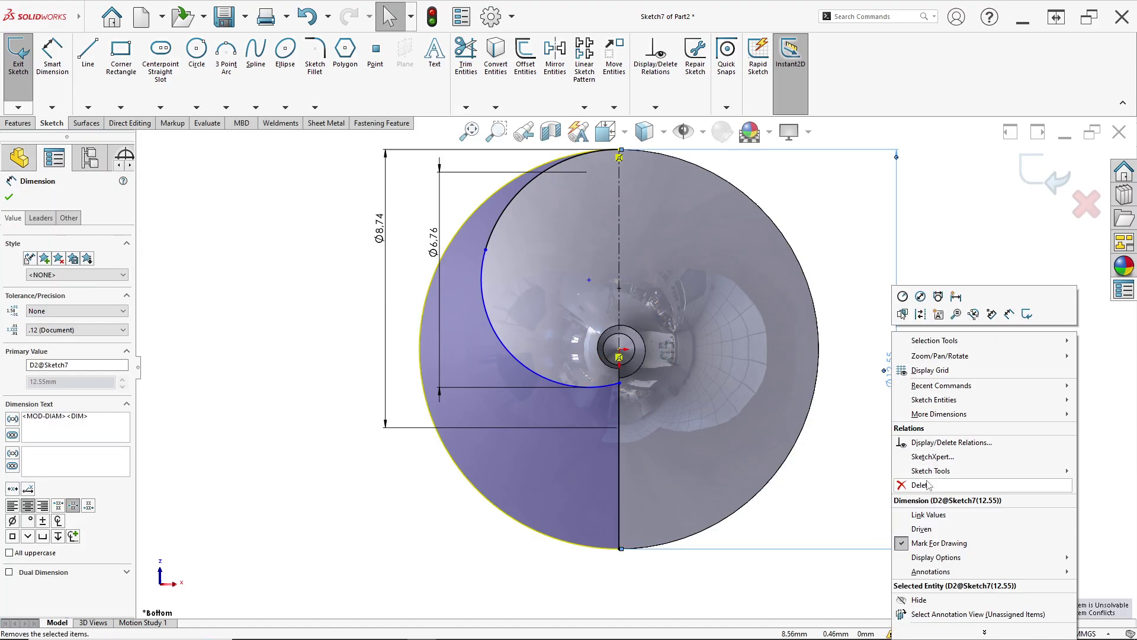
click(976, 484)
scroll(397, 331, down, 2)
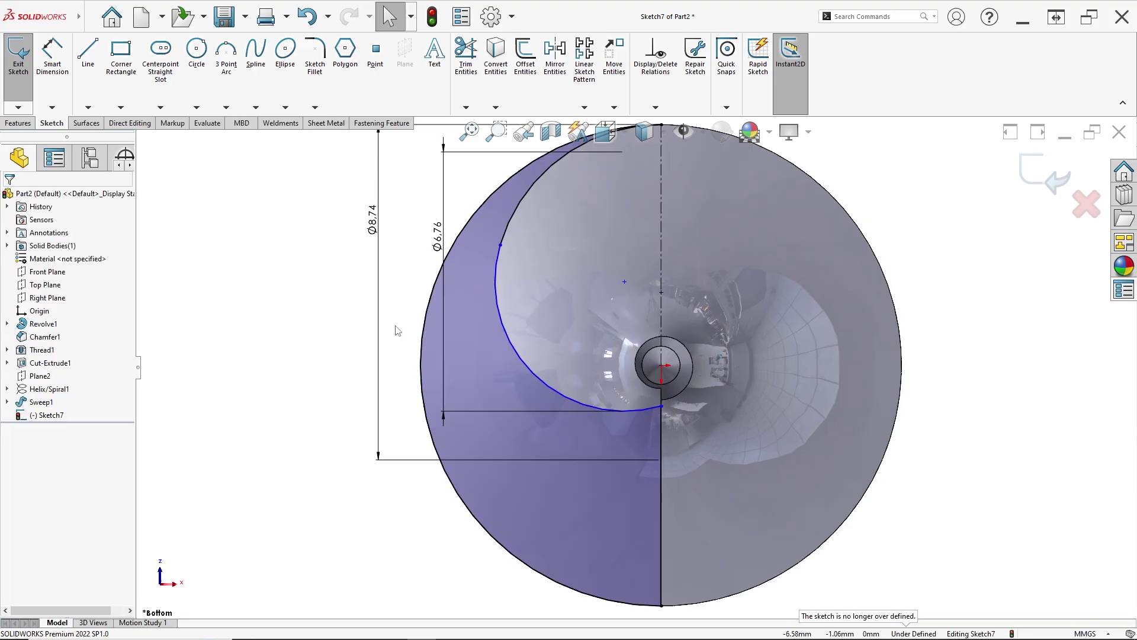
click(59, 71)
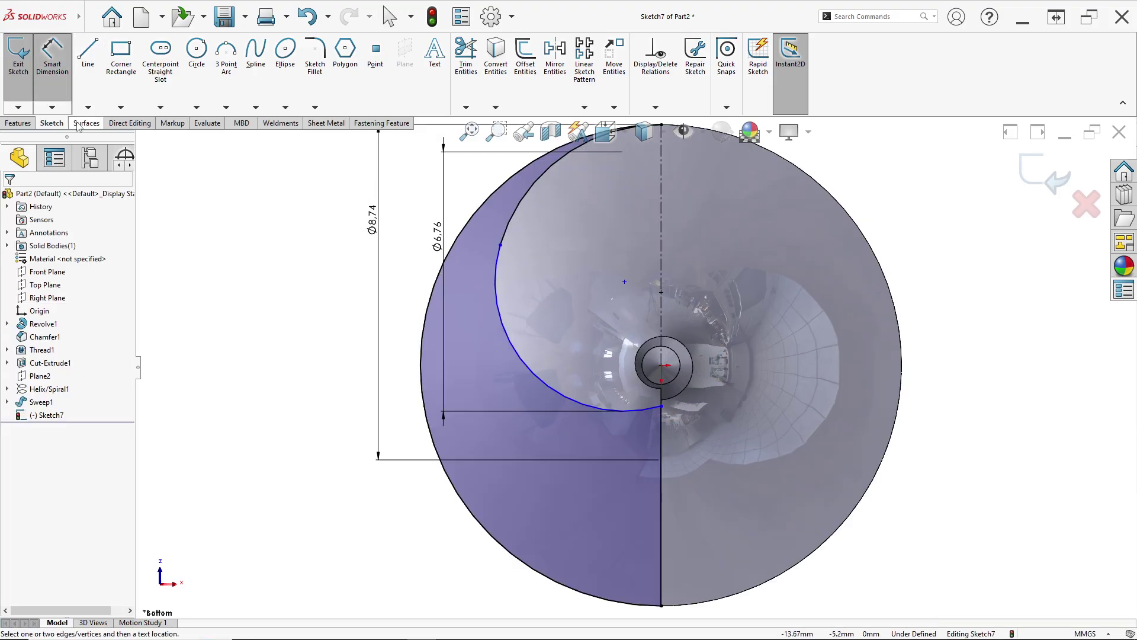
click(425, 416)
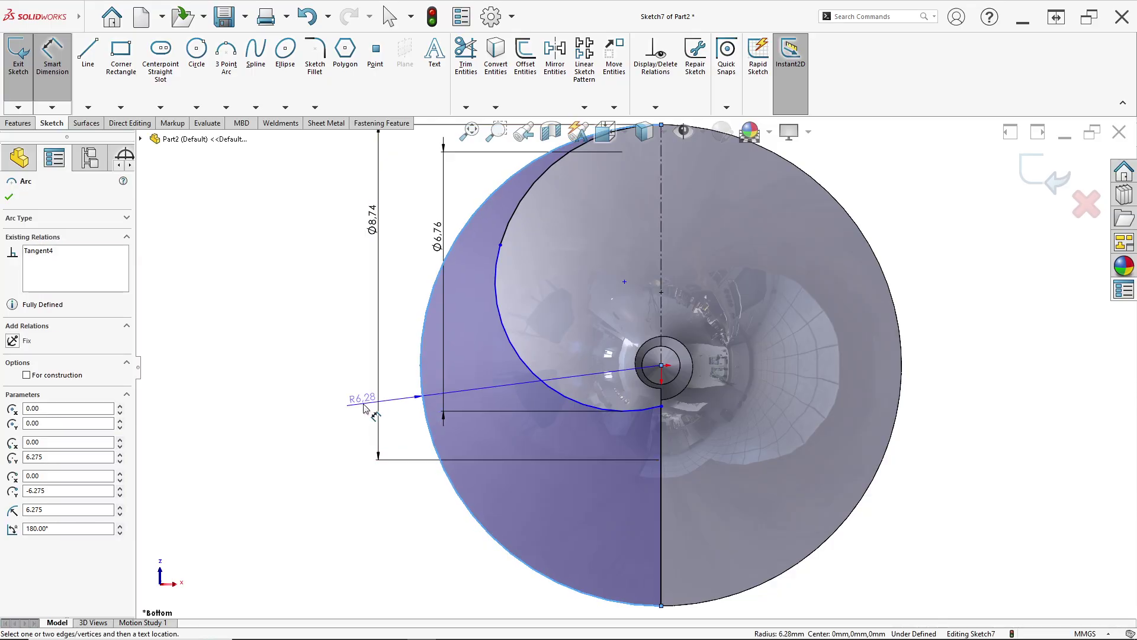
key(alt+Tab)
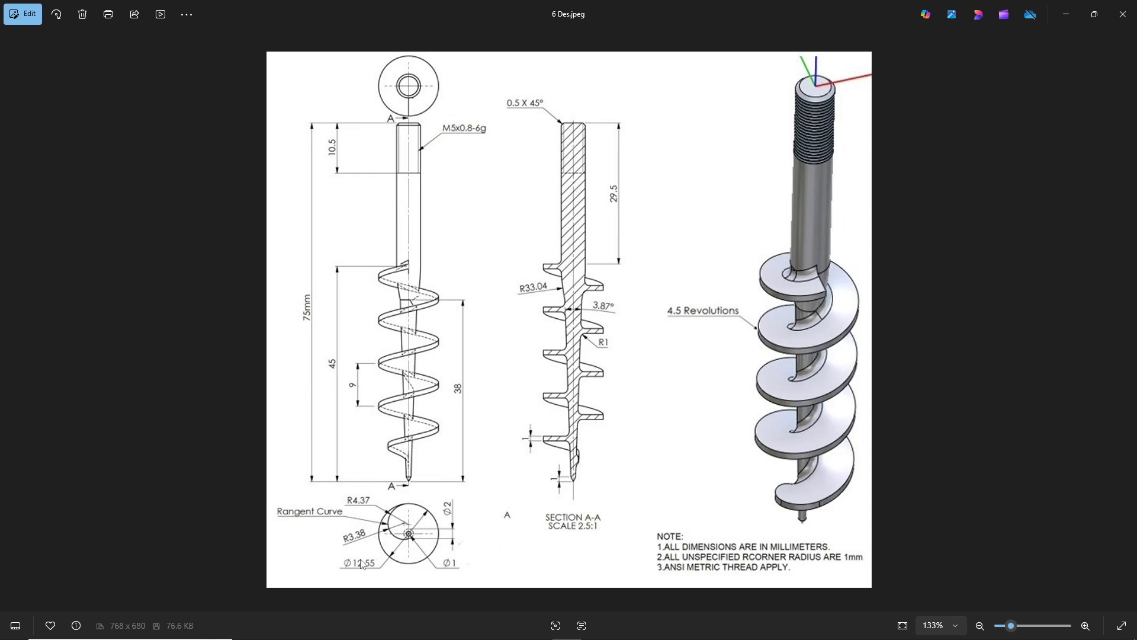
key(alt+Tab)
scroll(616, 294, up, 4)
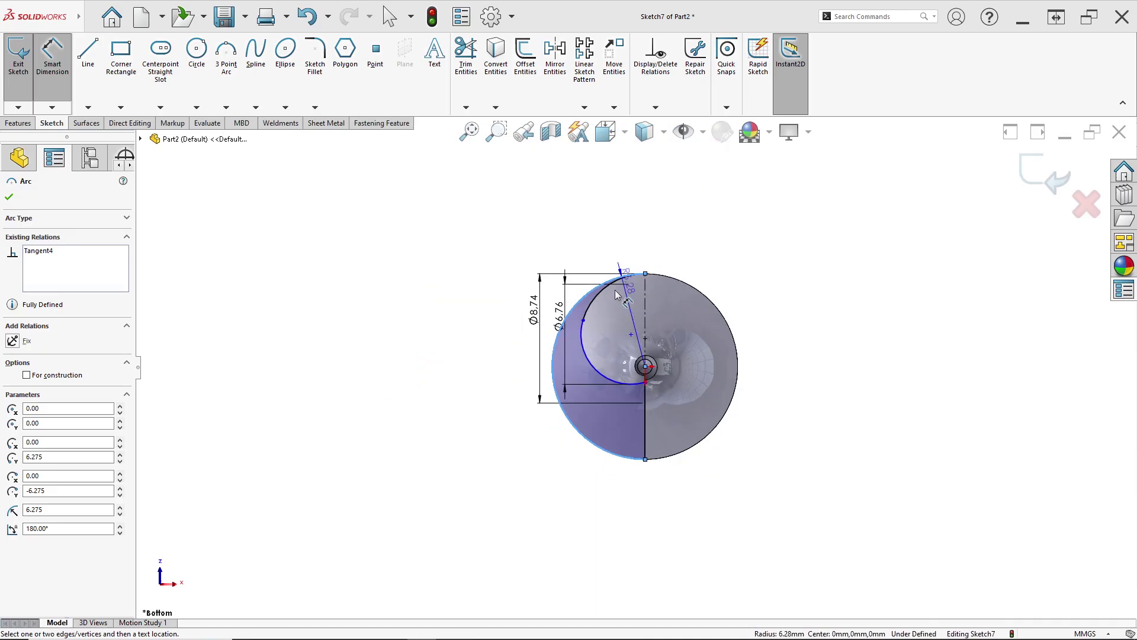
key(Escape)
scroll(645, 403, down, 3)
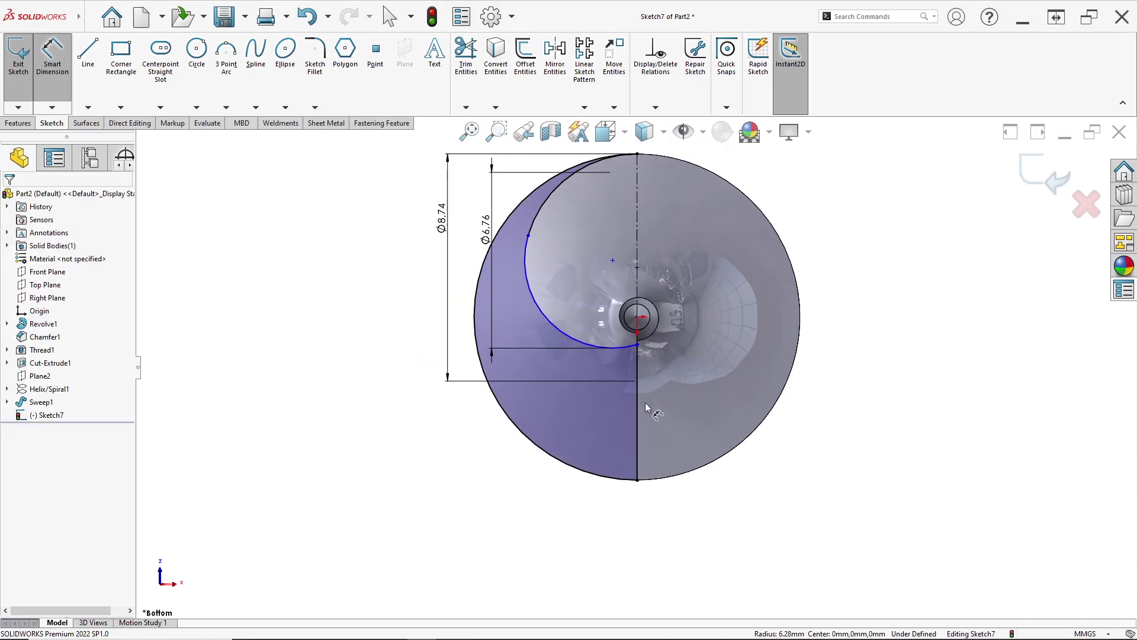
key(Escape)
scroll(634, 290, down, 1)
scroll(635, 332, up, 4)
scroll(633, 400, down, 6)
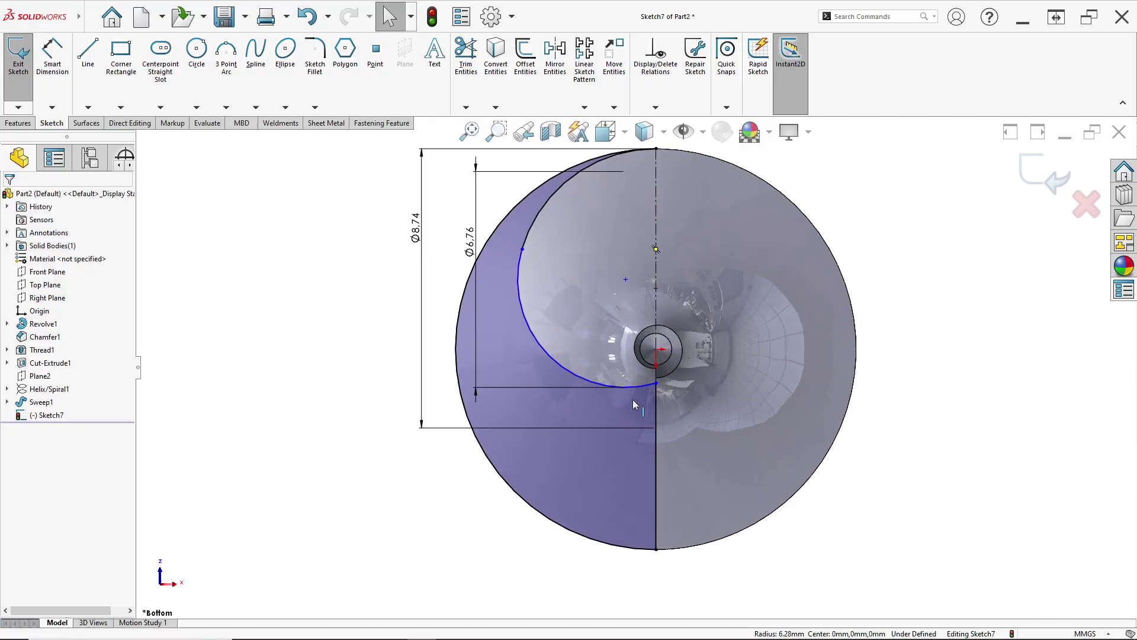
scroll(652, 386, up, 2)
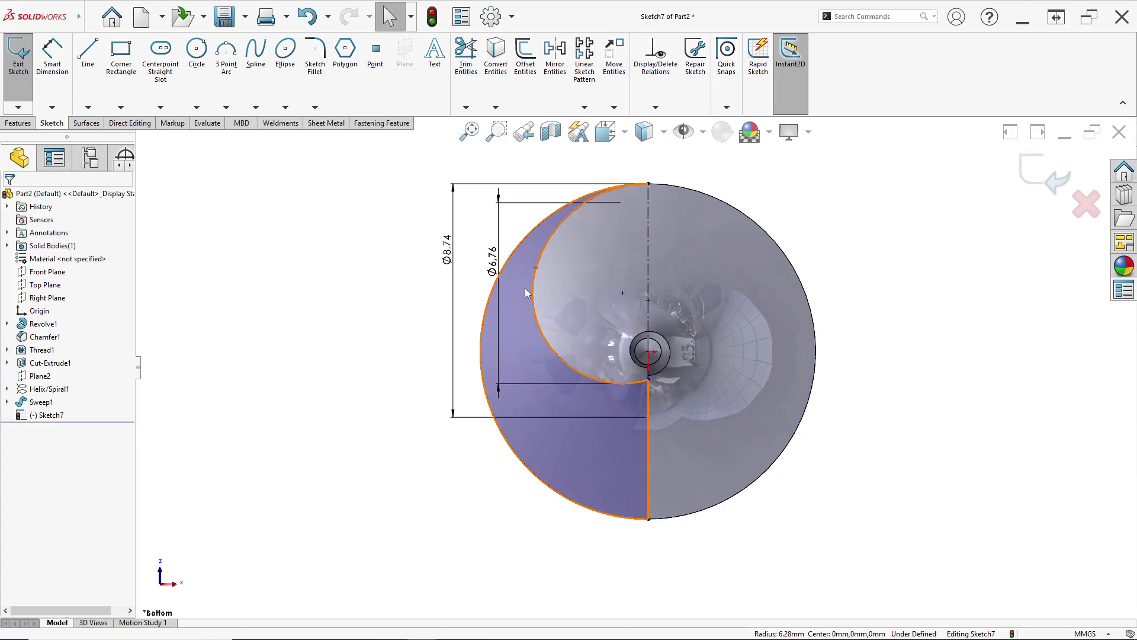
scroll(652, 381, down, 6)
scroll(603, 353, up, 4)
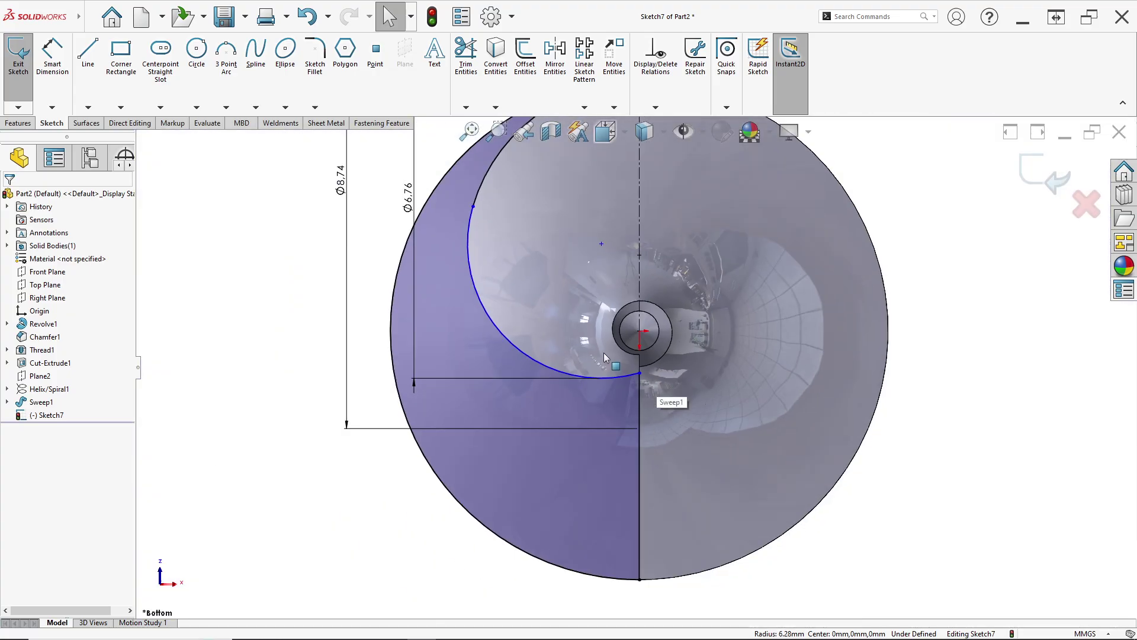
scroll(603, 353, up, 3)
Set up an extruded cut from the closed crescent profile, reversed towards the auger flights, with end condition Up To Next.
click(18, 123)
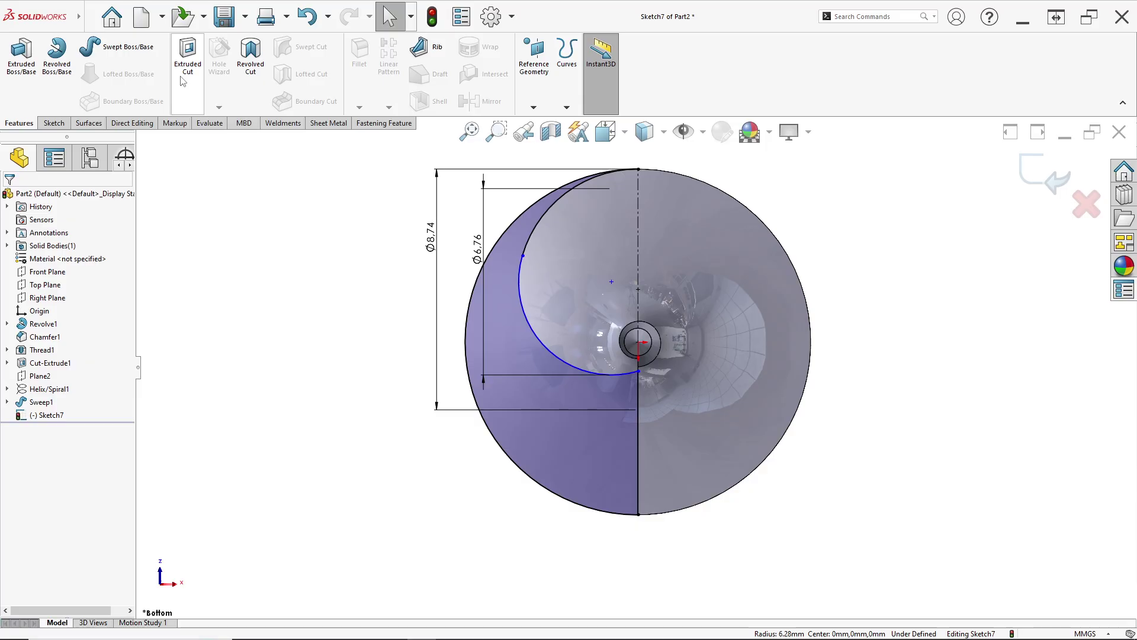
click(188, 57)
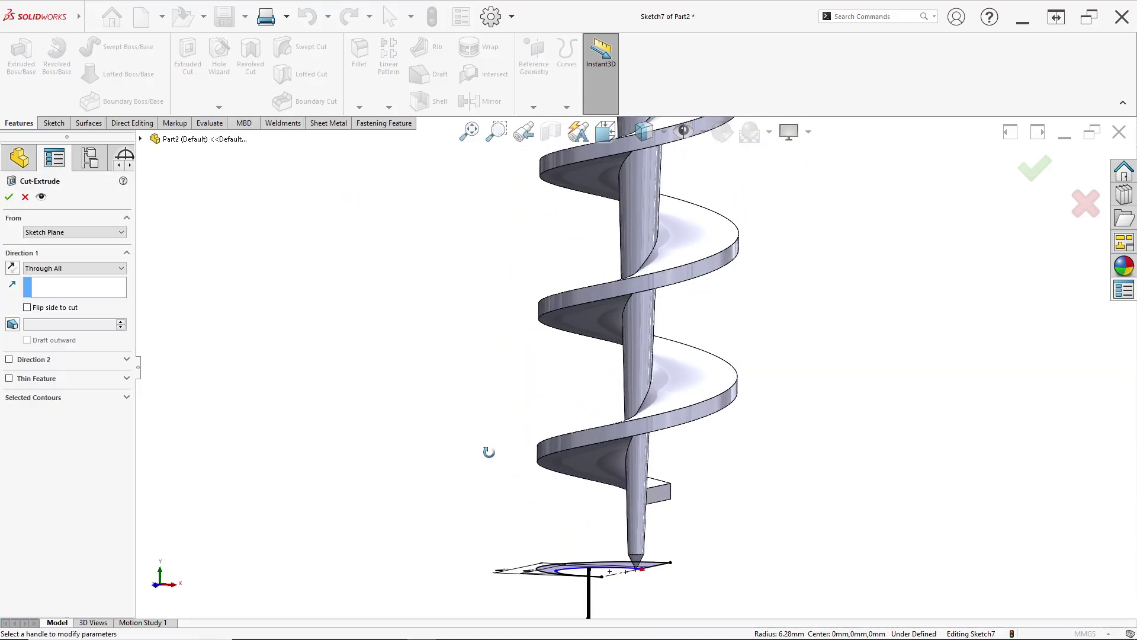
click(14, 269)
scroll(571, 379, down, 3)
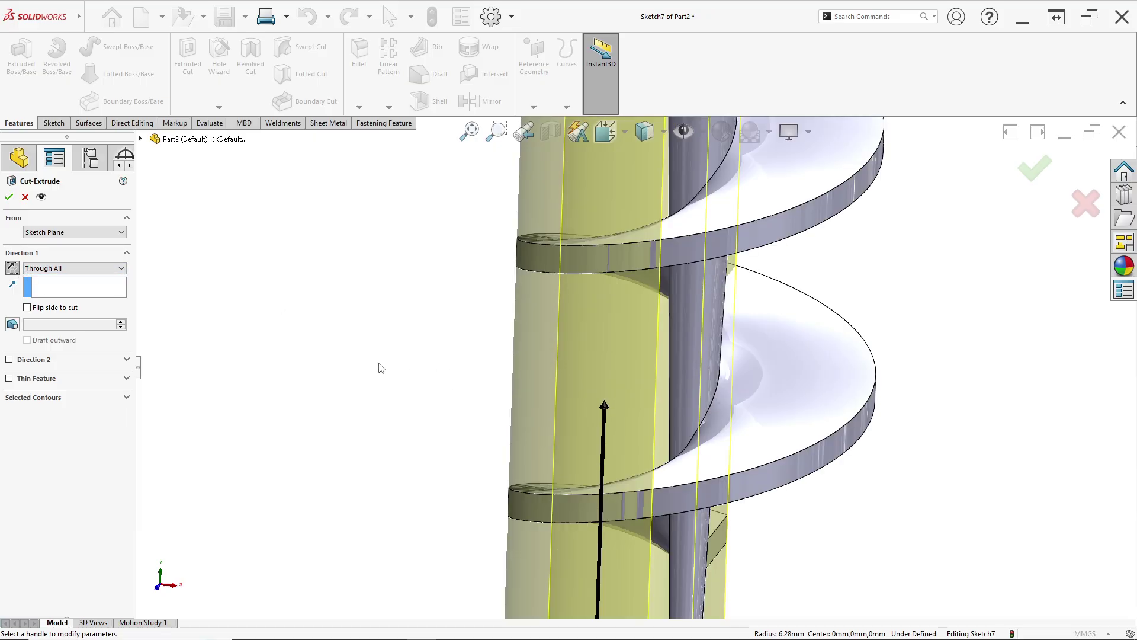
click(71, 268)
click(59, 304)
Examine the cut preview on the lowest turn of the helical flight from several angles.
scroll(472, 366, up, 5)
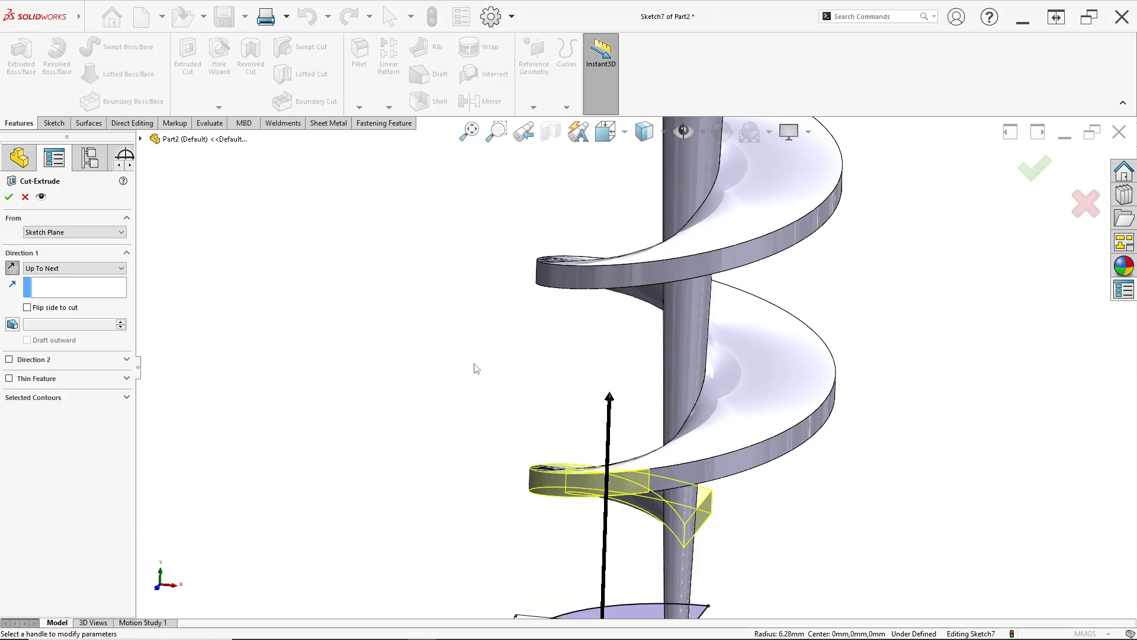
mouse_move(579, 424)
middle_down()
mouse_move(647, 407)
mouse_move(576, 405)
middle_up()
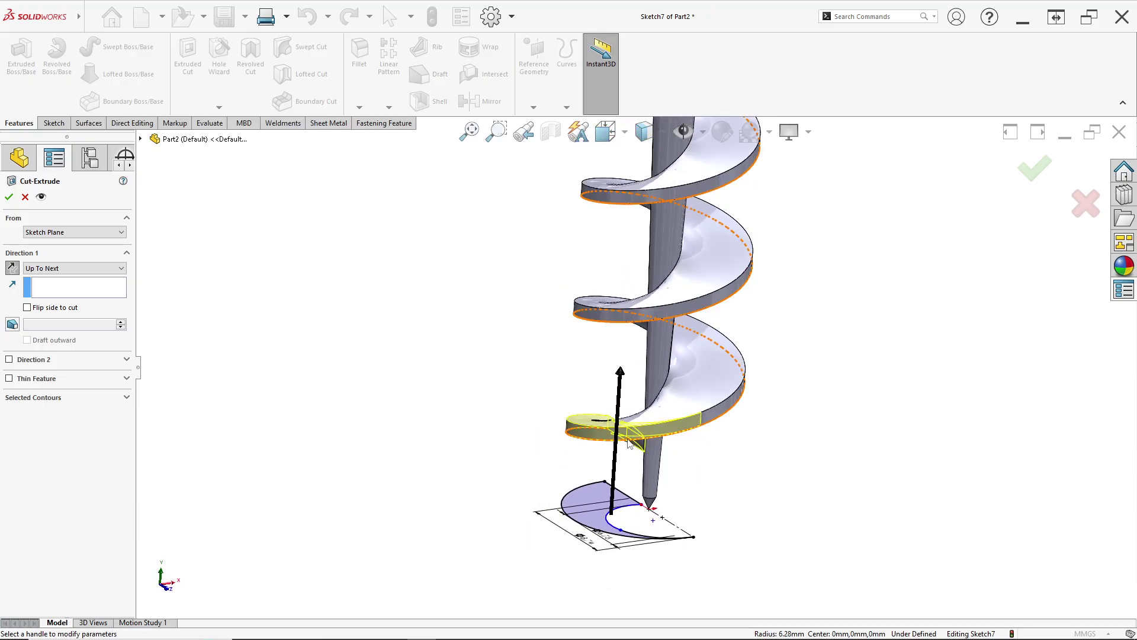
scroll(575, 404, down, 5)
scroll(575, 404, up, 2)
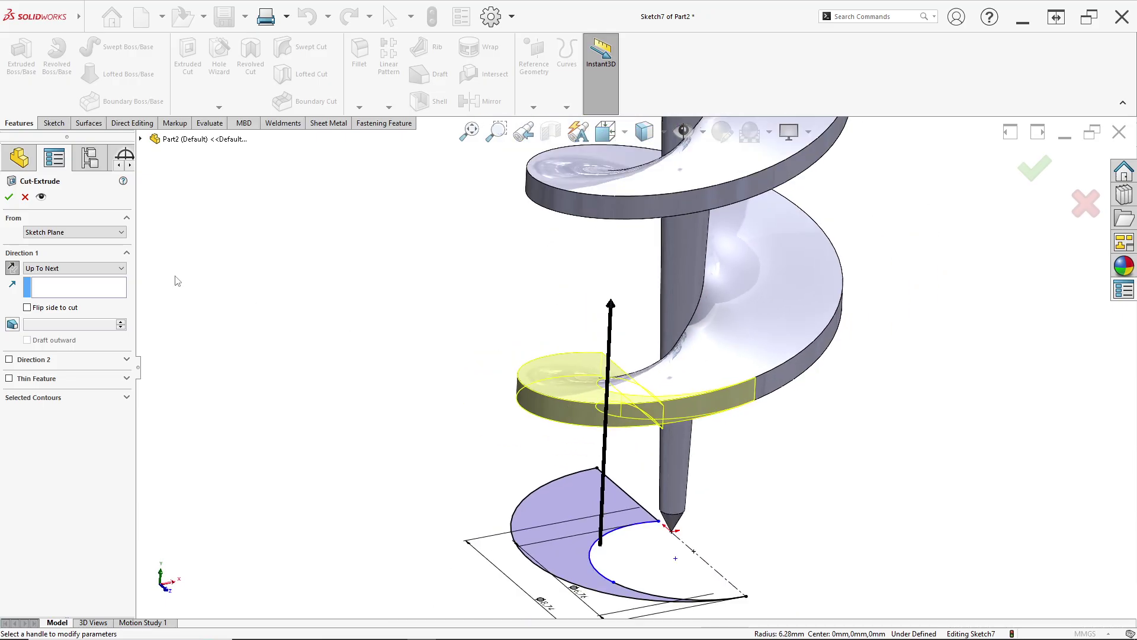
scroll(610, 408, down, 3)
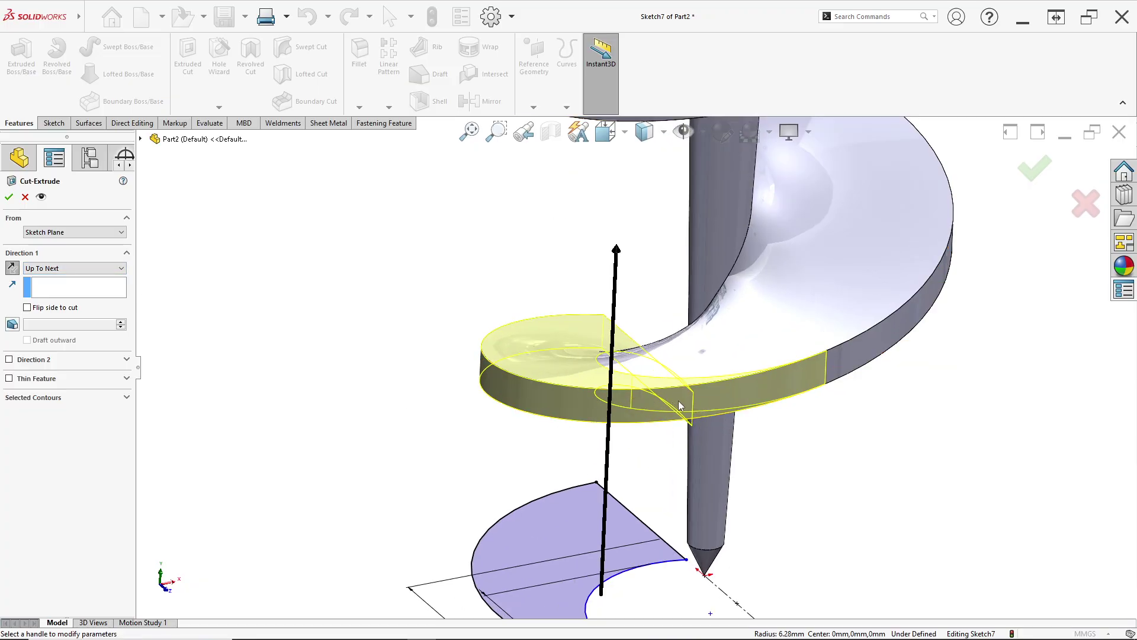
scroll(616, 381, up, 2)
scroll(621, 347, up, 3)
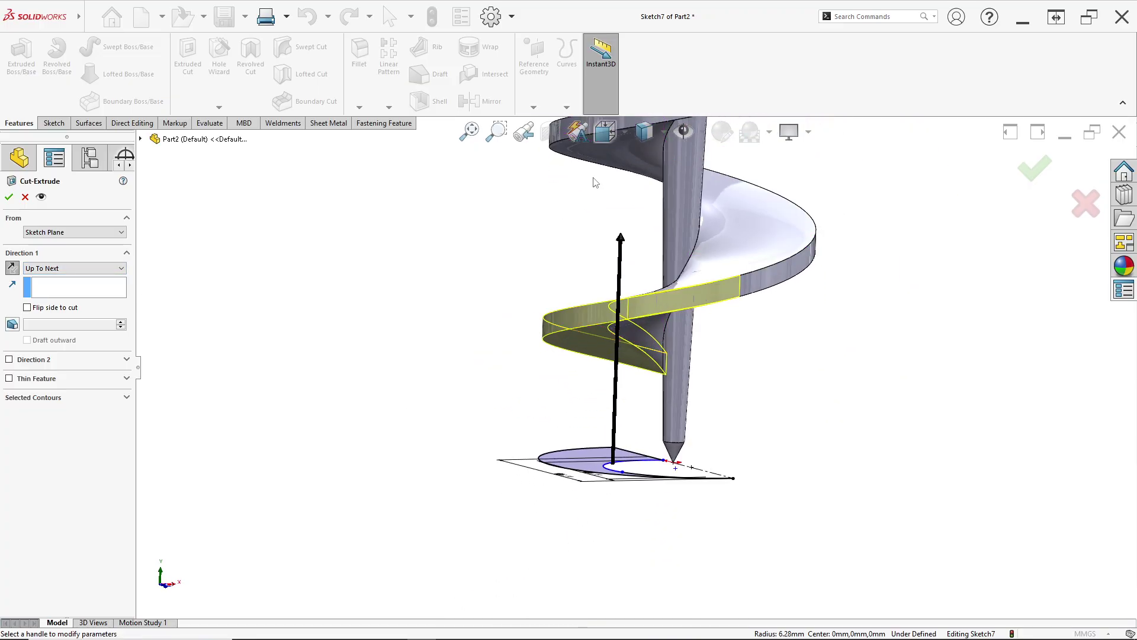
scroll(639, 379, down, 2)
scroll(657, 404, up, 2)
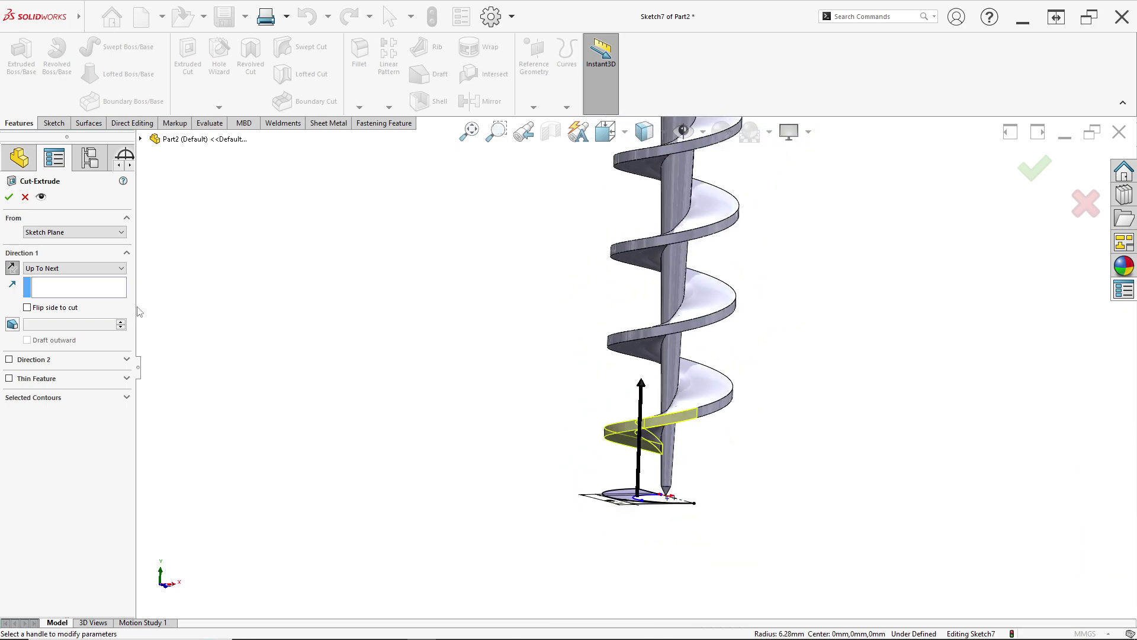
Apply the Up To Next cut and inspect the tapered start of the flight from below and from the side.
click(26, 268)
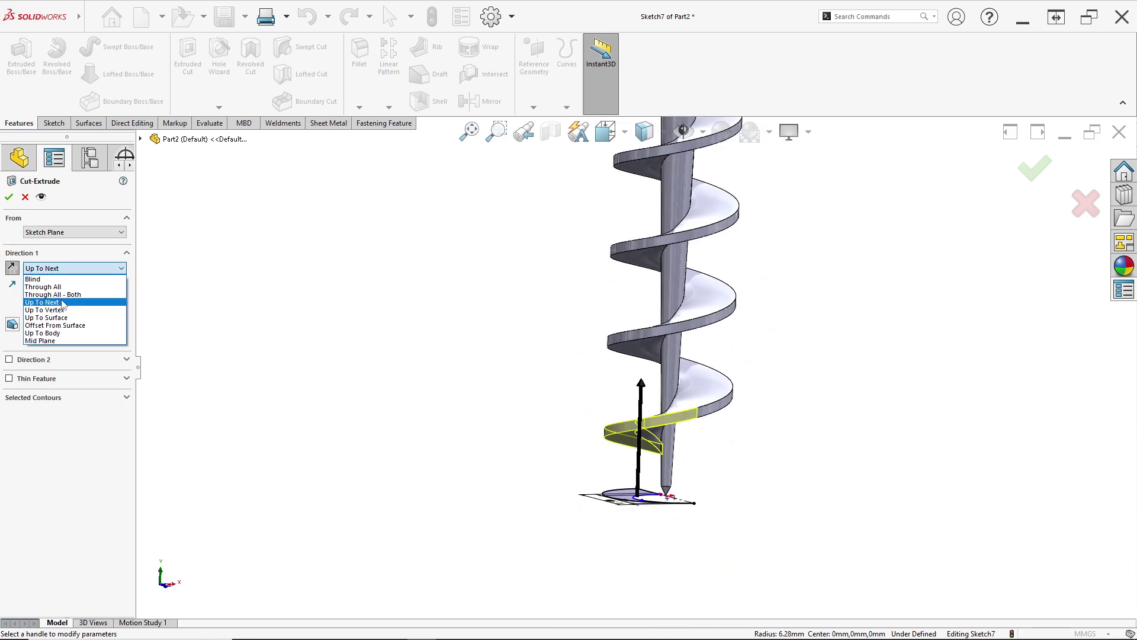
click(15, 210)
click(9, 197)
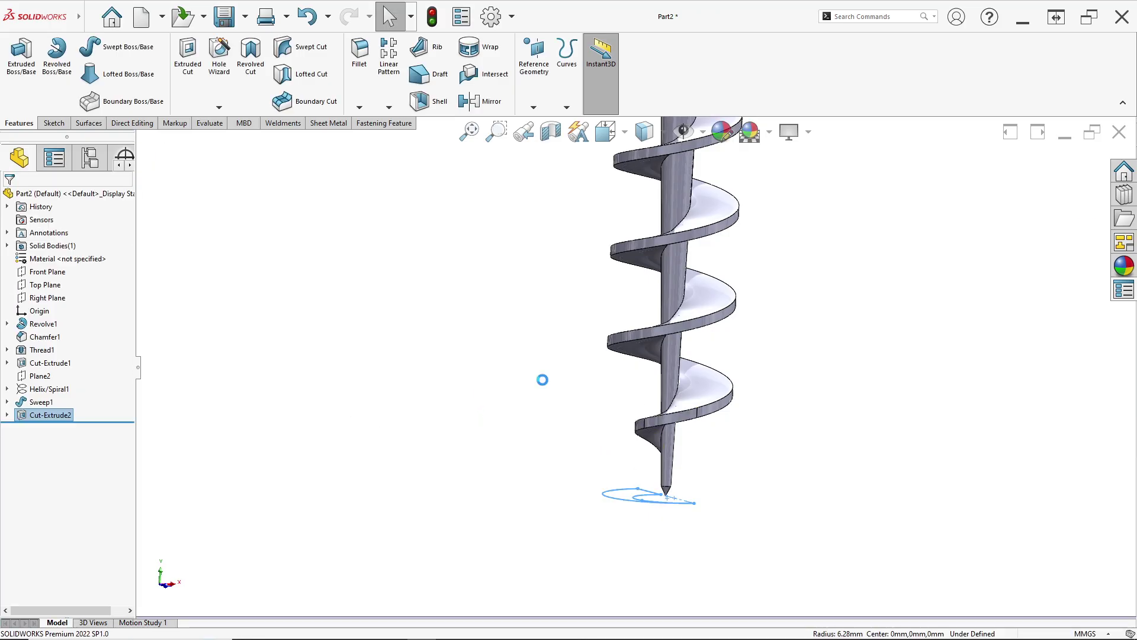
mouse_move(651, 335)
middle_down()
mouse_move(544, 433)
mouse_move(642, 386)
middle_up()
scroll(625, 345, down, 3)
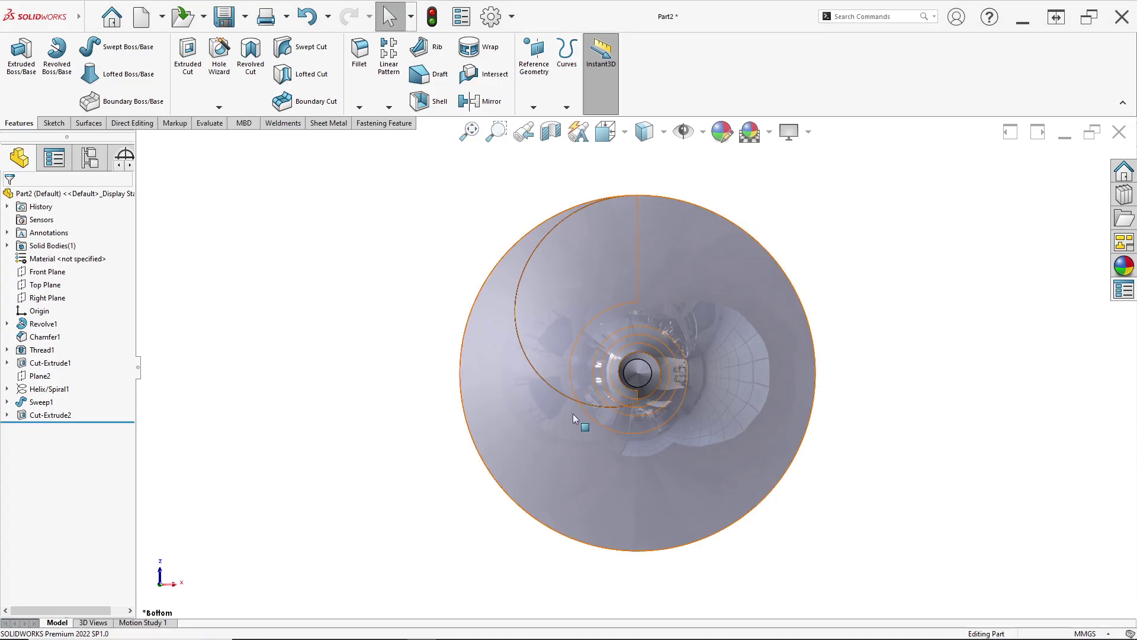
mouse_move(573, 414)
middle_down()
mouse_move(631, 343)
mouse_move(664, 461)
mouse_move(652, 446)
mouse_move(647, 490)
mouse_move(645, 452)
middle_up()
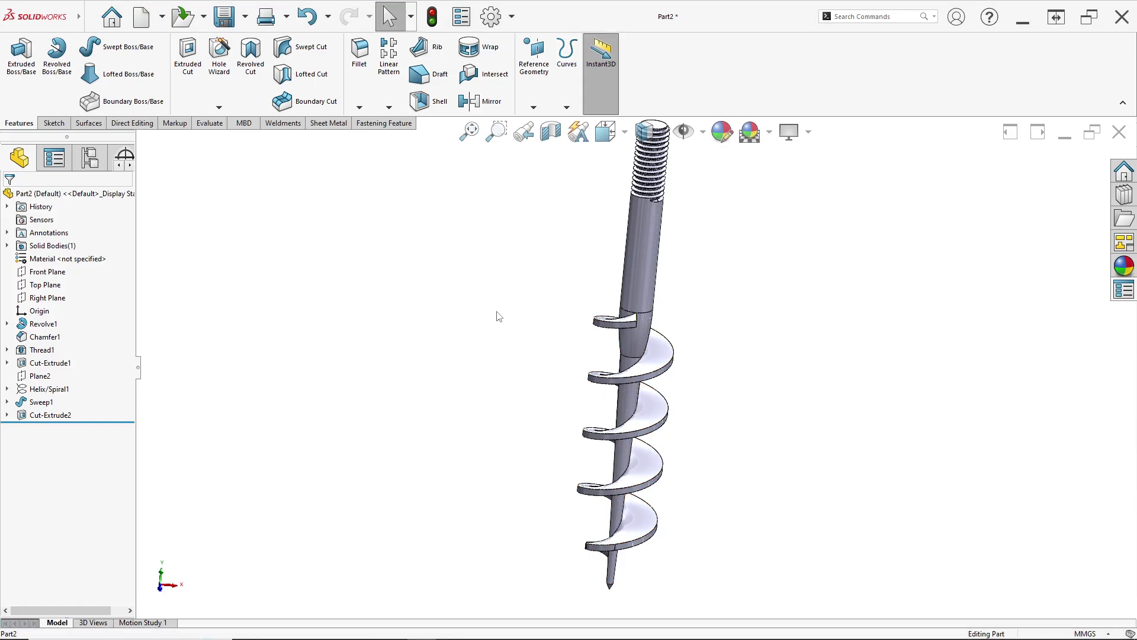
Set up a symmetric 1 mm fillet on the helical edge where the flight's upper face meets the shaft.
scroll(635, 376, down, 6)
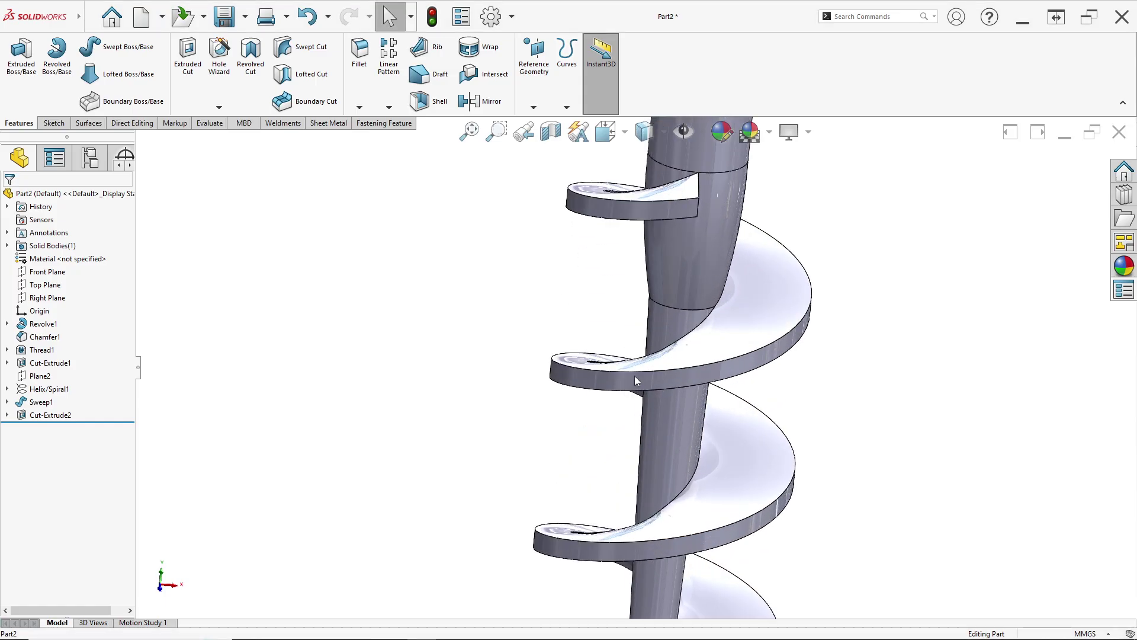
middle_drag(681, 386, 675, 373)
click(360, 51)
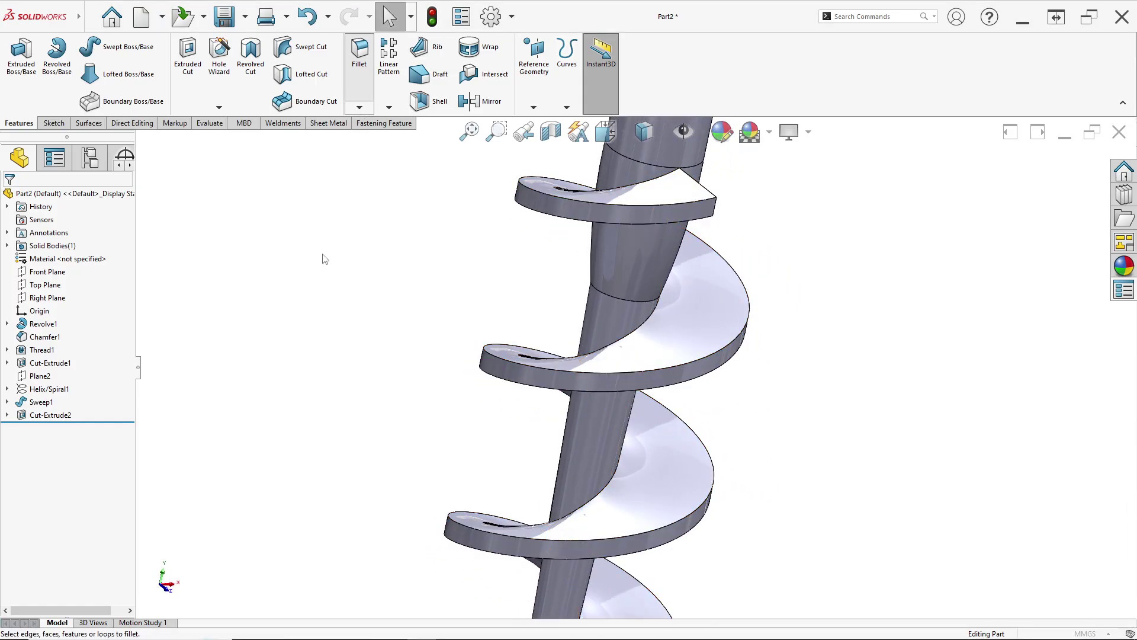
text(1.00mm)
key(Return)
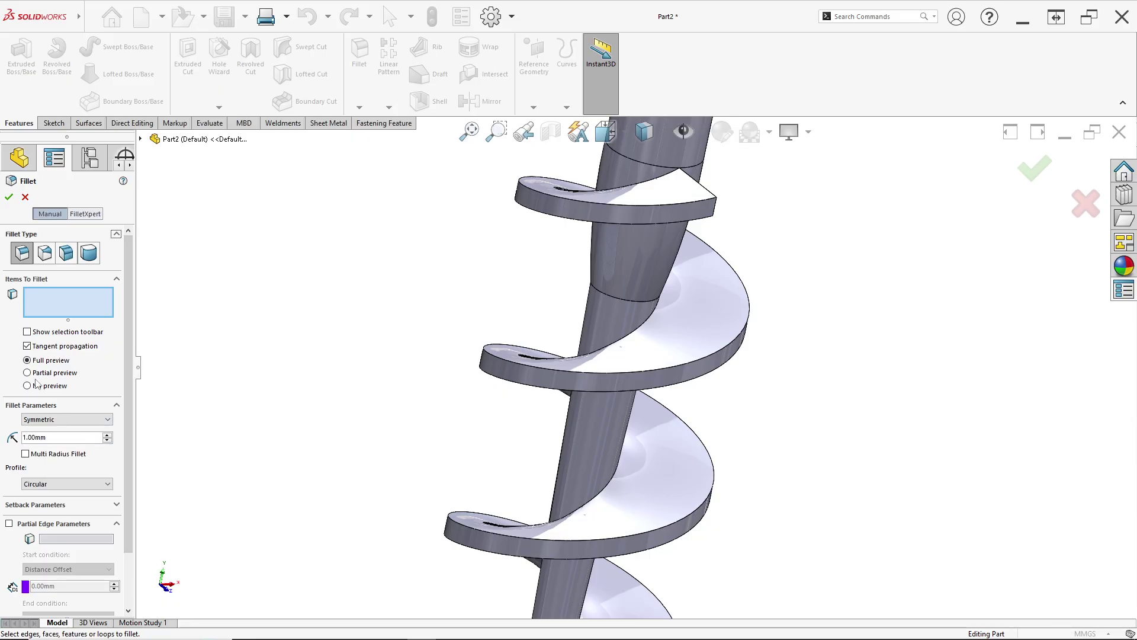
scroll(704, 314, down, 4)
middle_drag(586, 418, 567, 382)
scroll(568, 391, up, 4)
scroll(578, 524, down, 2)
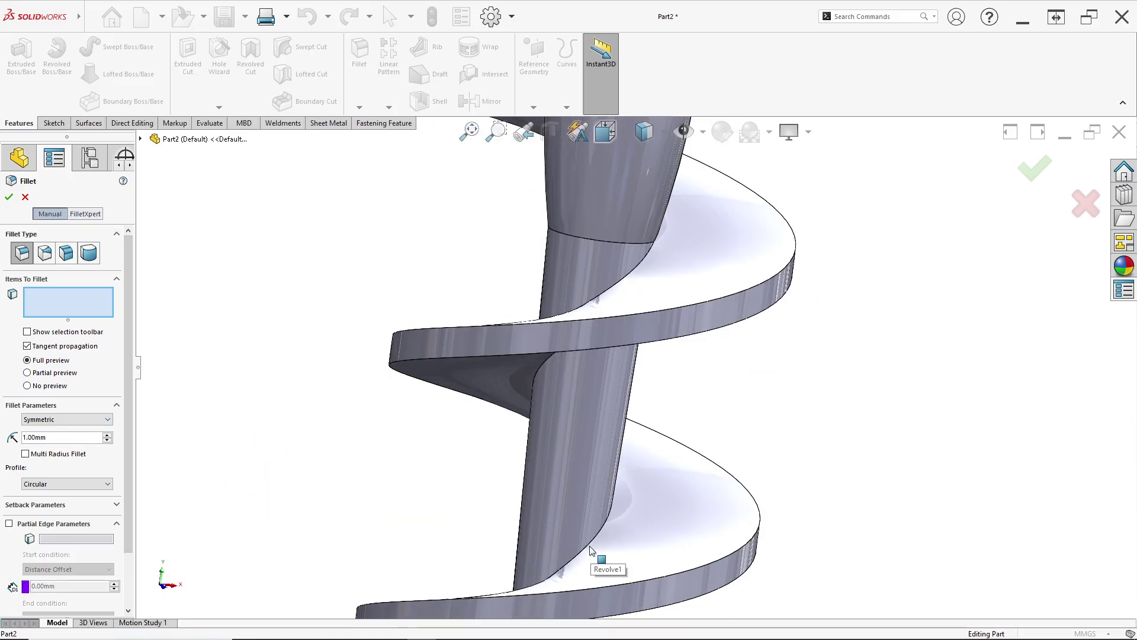
click(589, 544)
scroll(592, 548, up, 4)
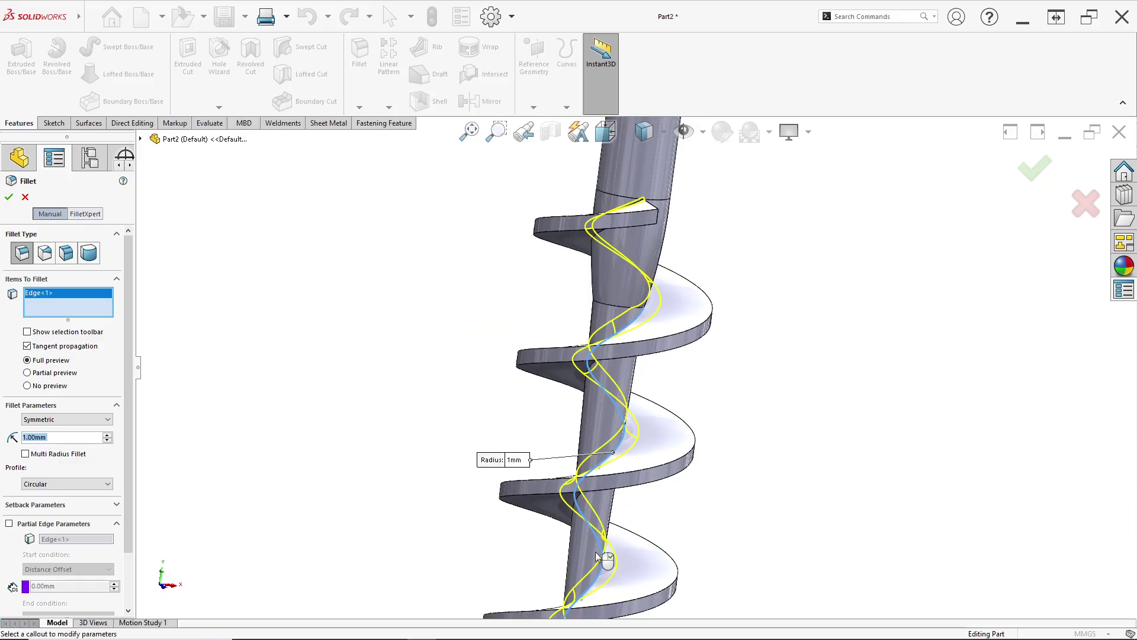
Add the helical edge on the underside of the flight to the 1 mm fillet and apply it.
middle_drag(604, 562, 604, 455)
scroll(606, 453, down, 3)
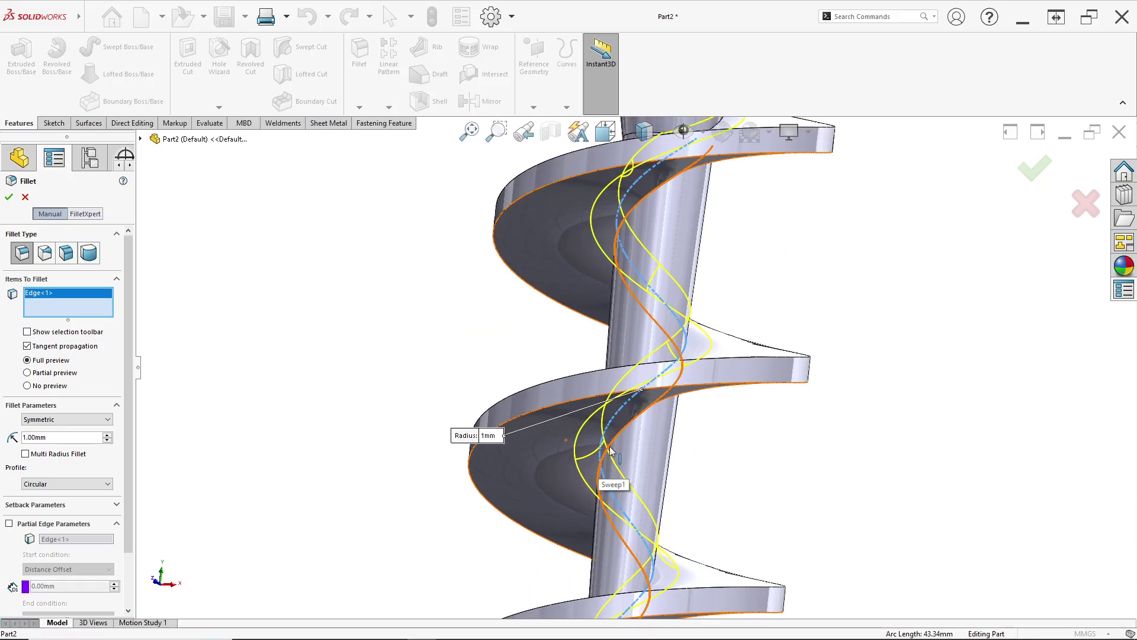
click(616, 458)
scroll(617, 456, up, 3)
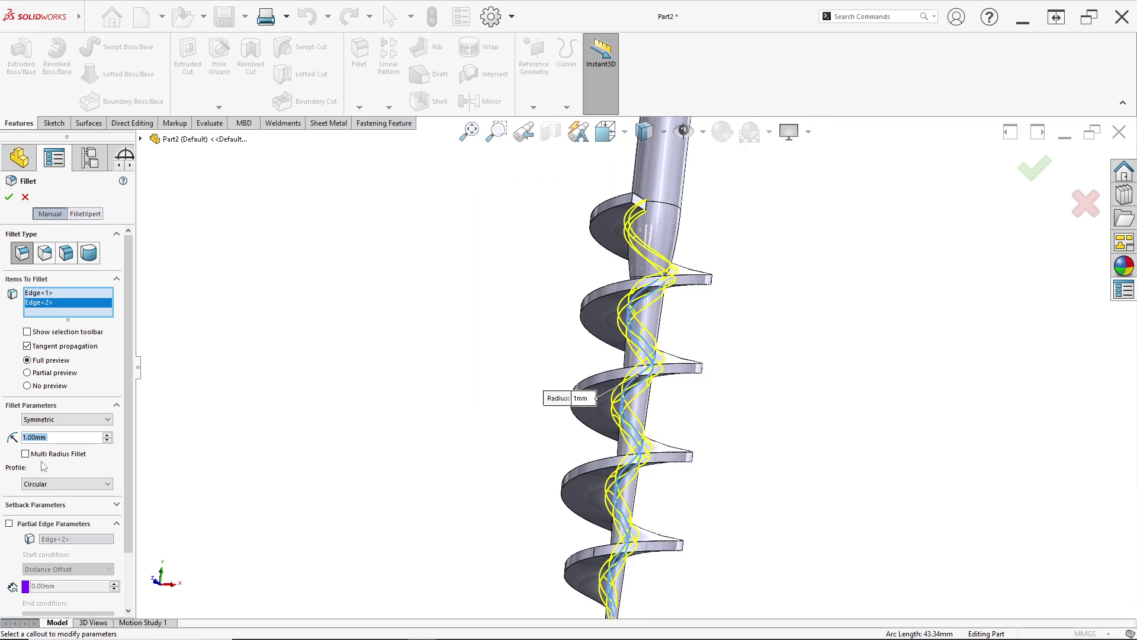
click(8, 199)
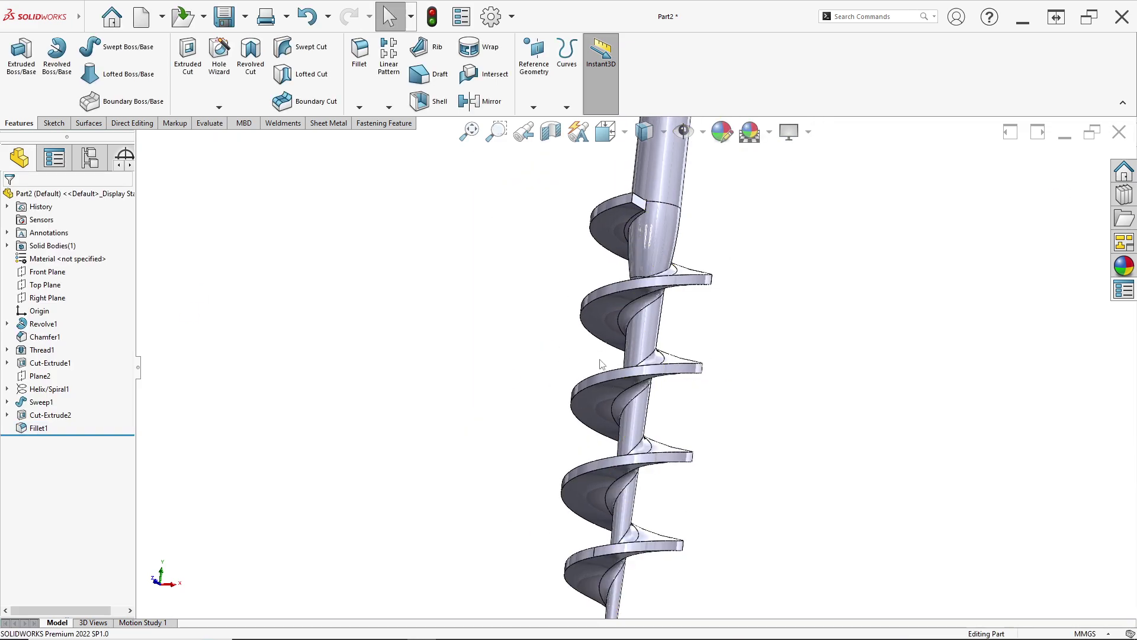
Assign the Alloy Steel (SS) material to the auger part.
scroll(569, 459, up, 4)
middle_drag(579, 459, 643, 340)
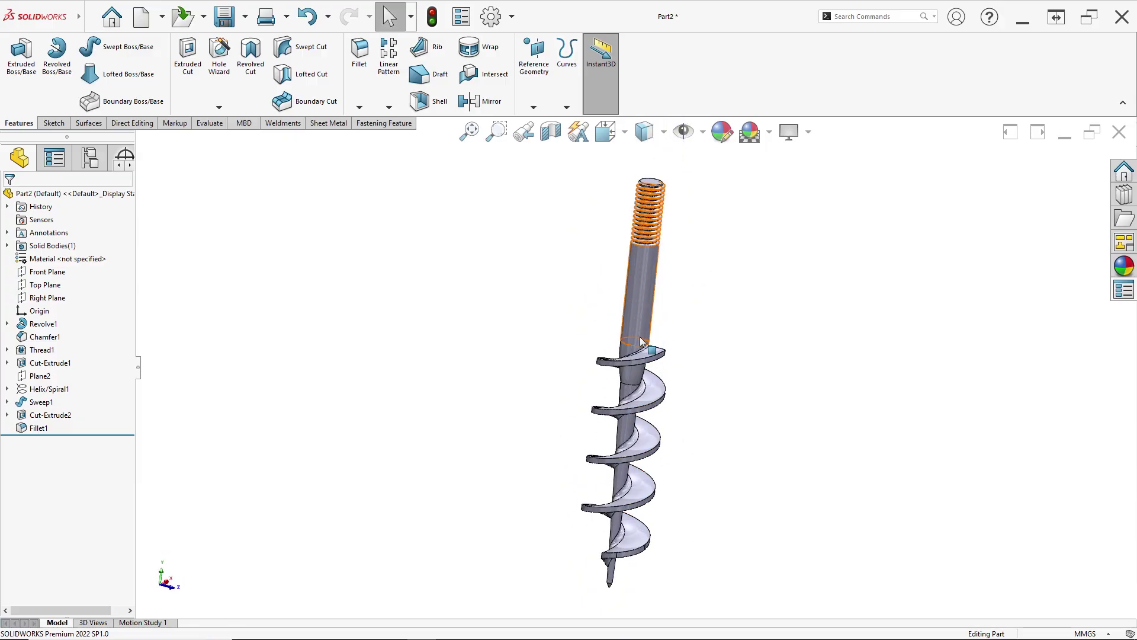
right_click(49, 259)
click(71, 267)
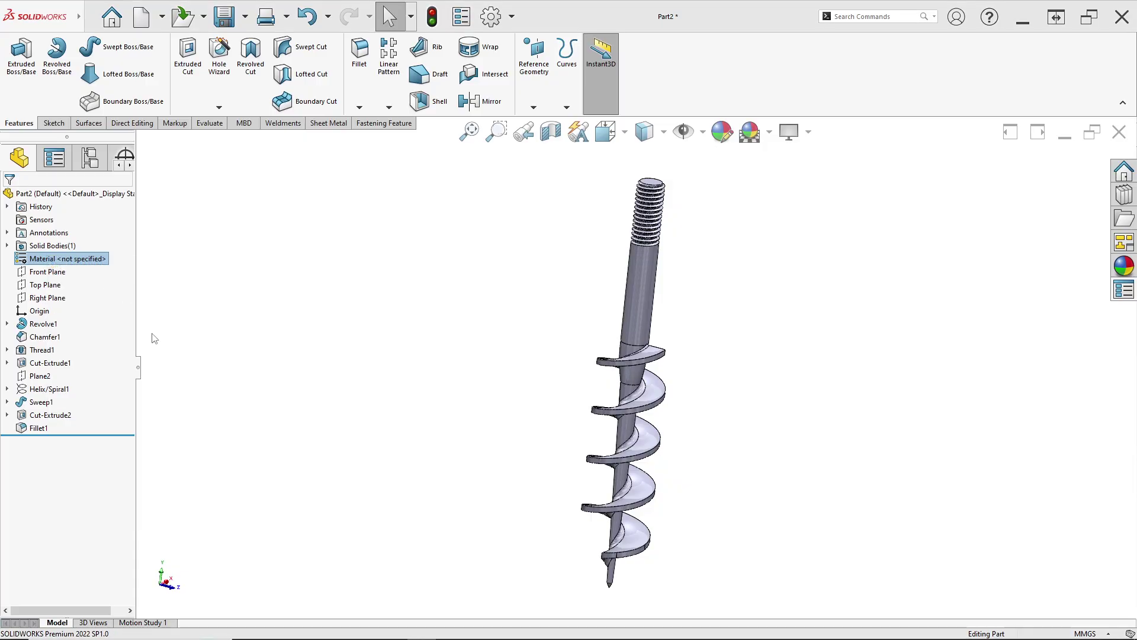
drag(506, 298, 506, 358)
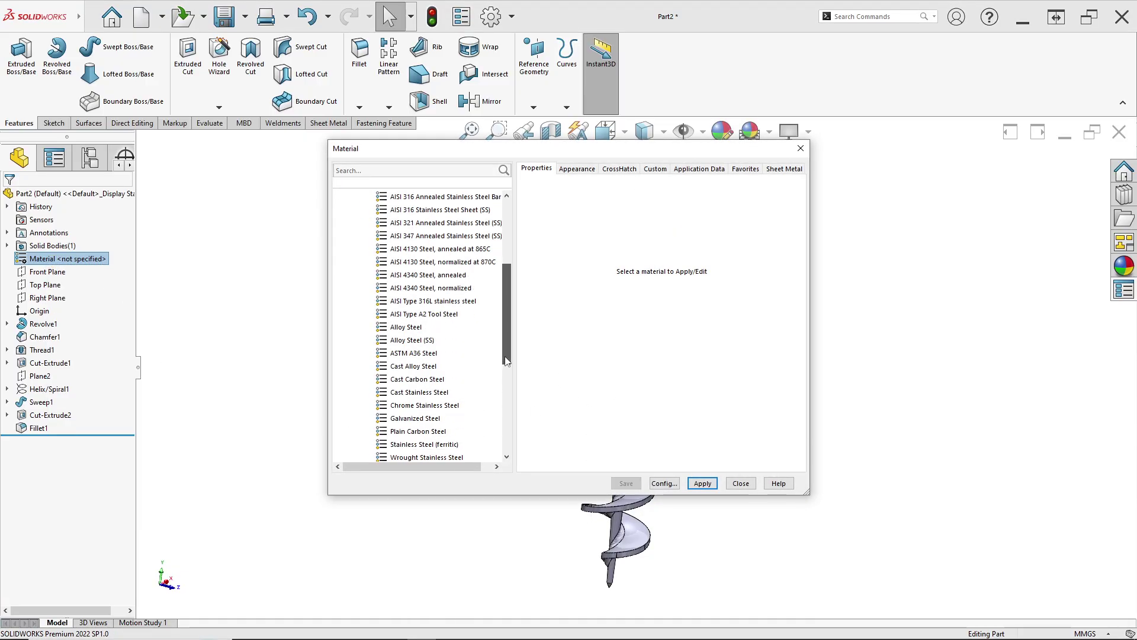
click(440, 342)
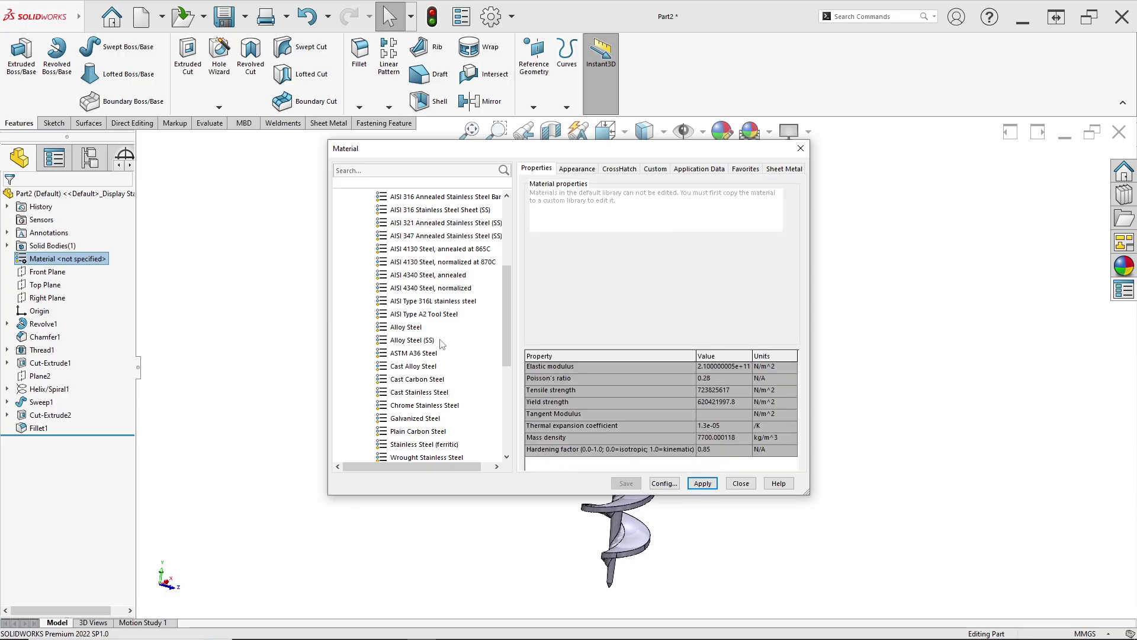
click(705, 485)
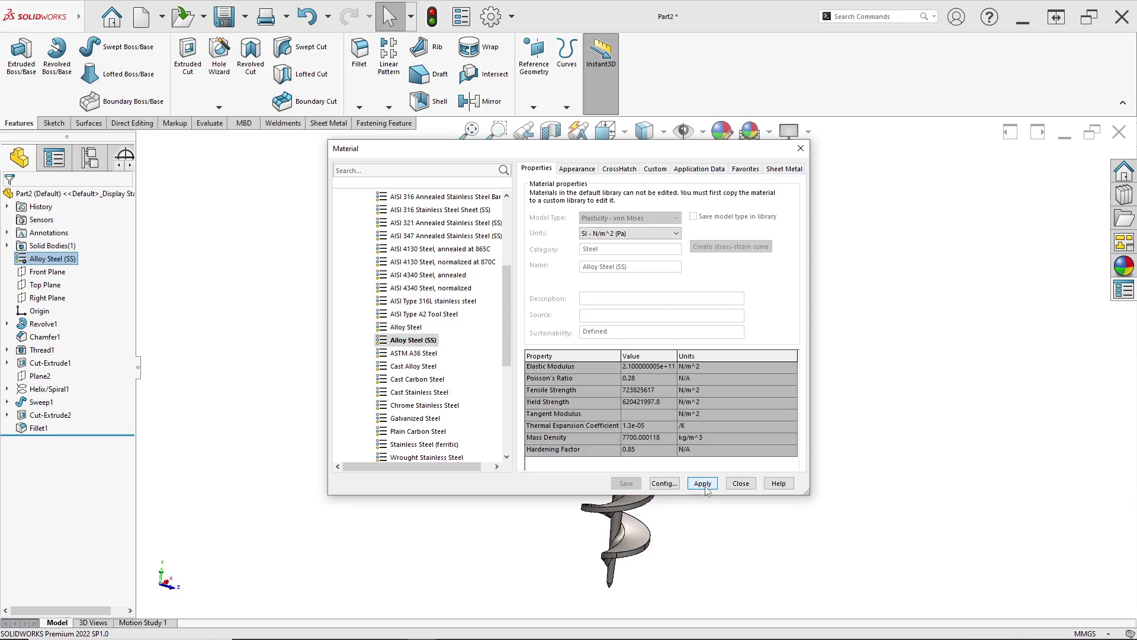
click(740, 483)
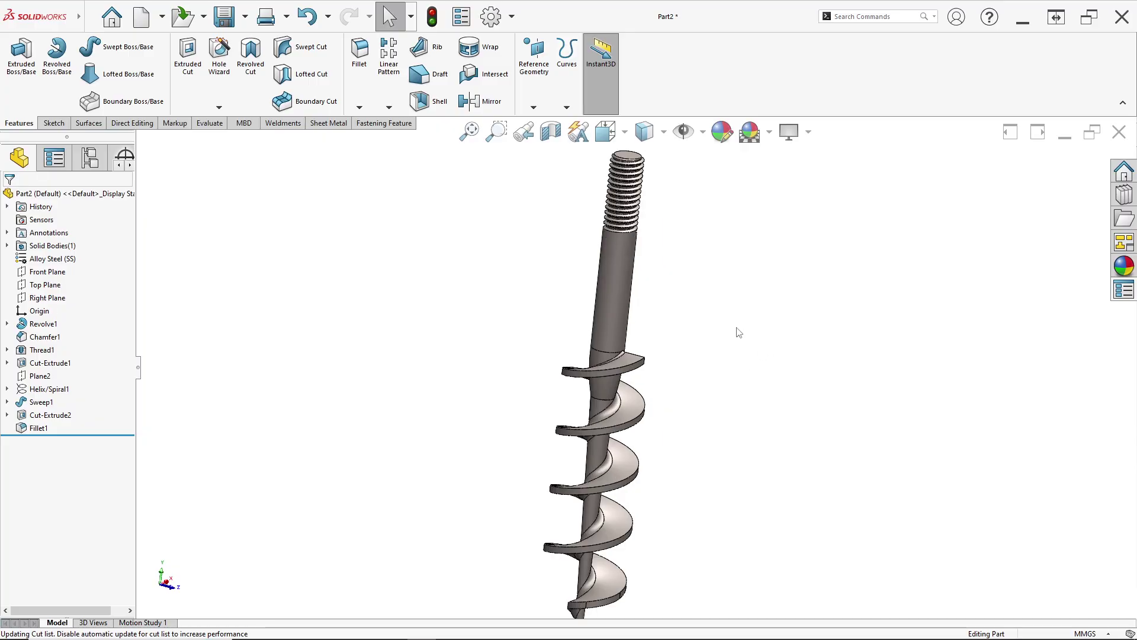
Apply the polished steel metal appearance to all of the auger's features, from the revolve through the fillet.
drag(89, 328, 5, 439)
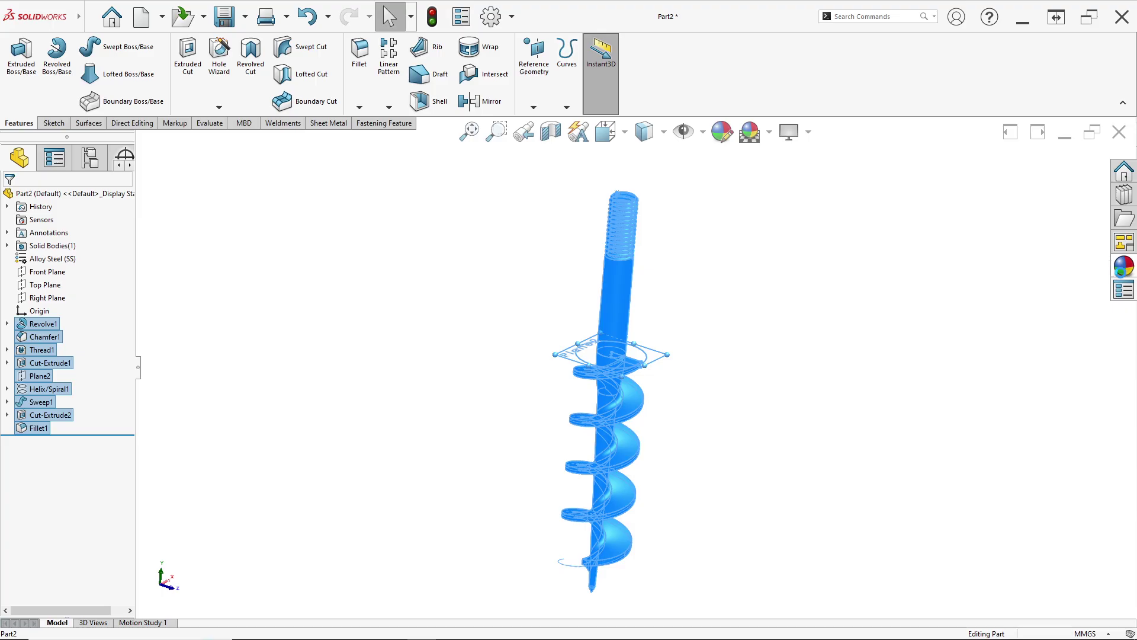
click(1123, 266)
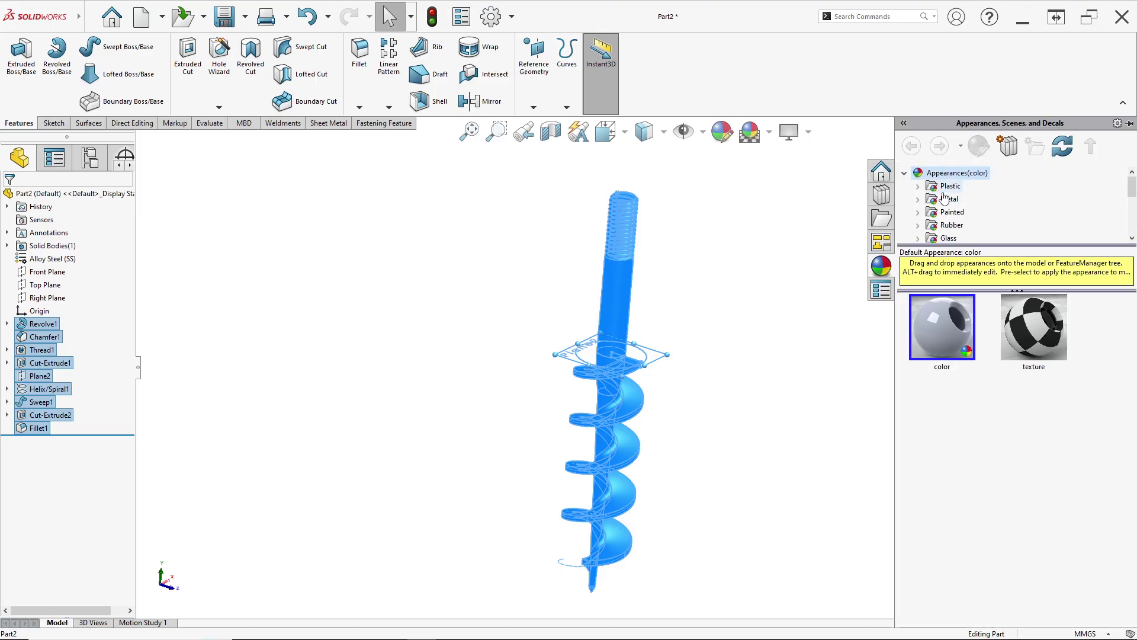
click(932, 360)
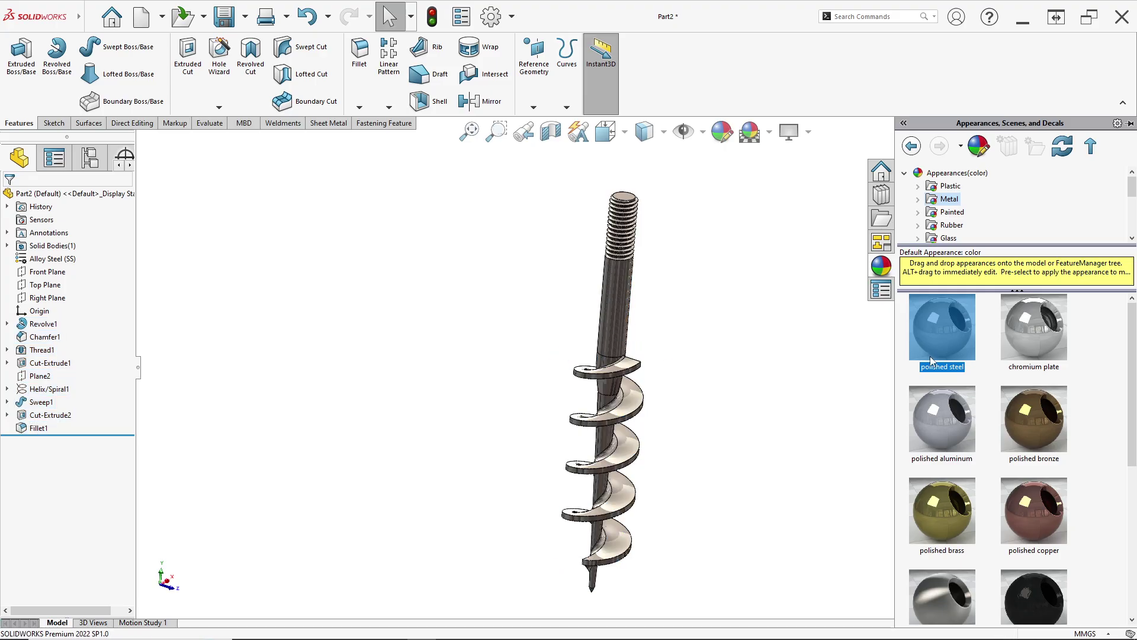
Examine the finished auger's flight, shaft and thread from several angles and return it to an upright isometric view.
middle_drag(682, 293, 781, 394)
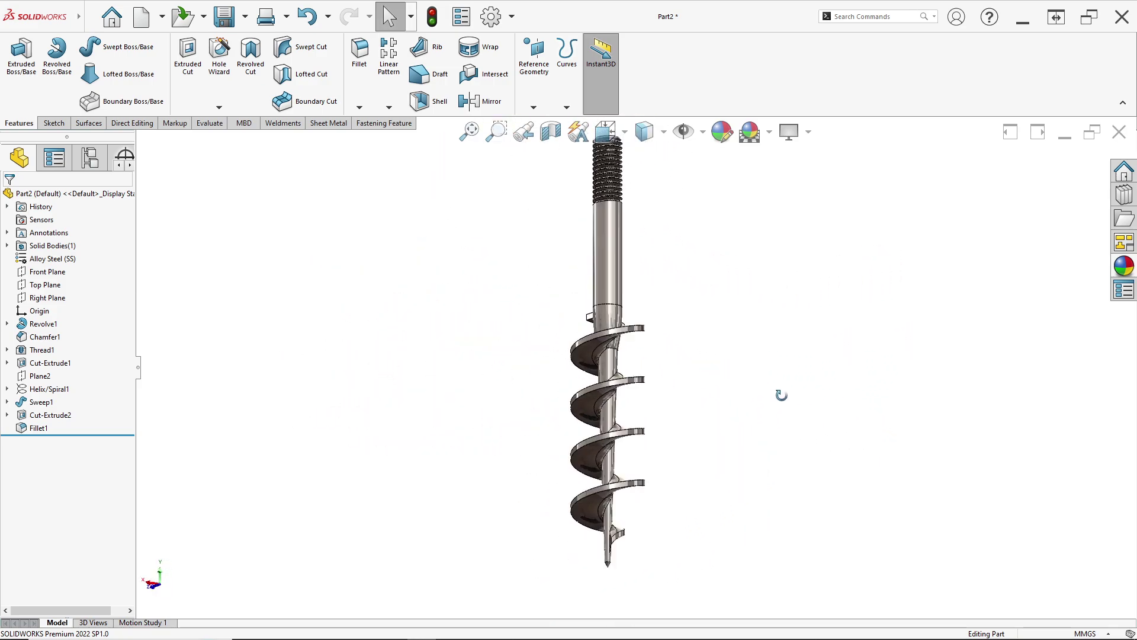
middle_drag(663, 359, 804, 360)
middle_drag(600, 335, 648, 458)
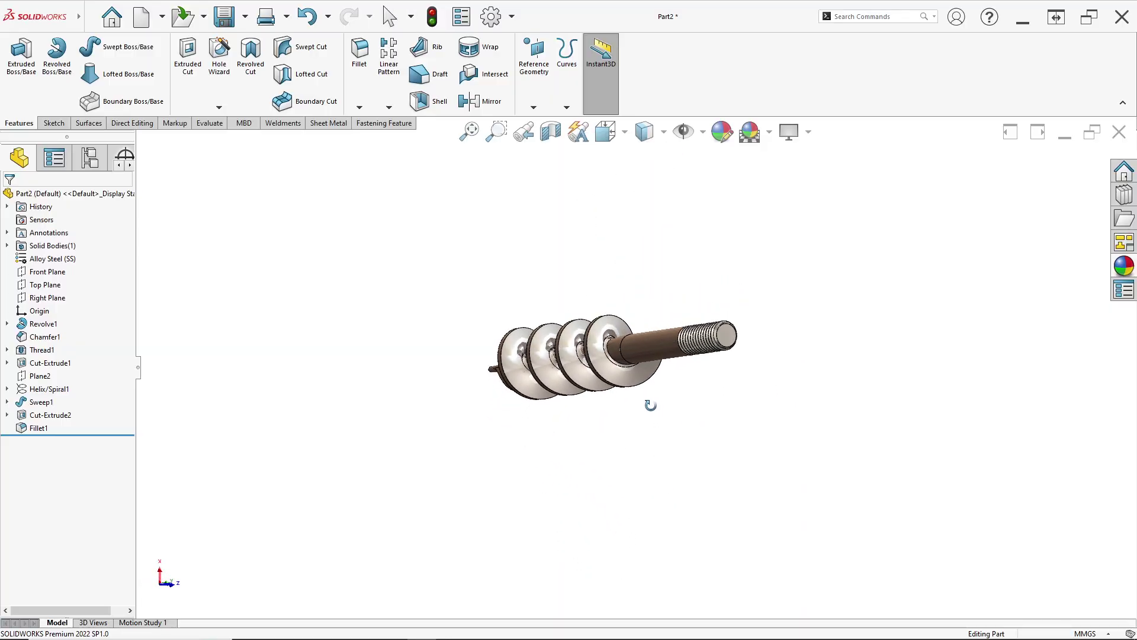
scroll(631, 381, down, 5)
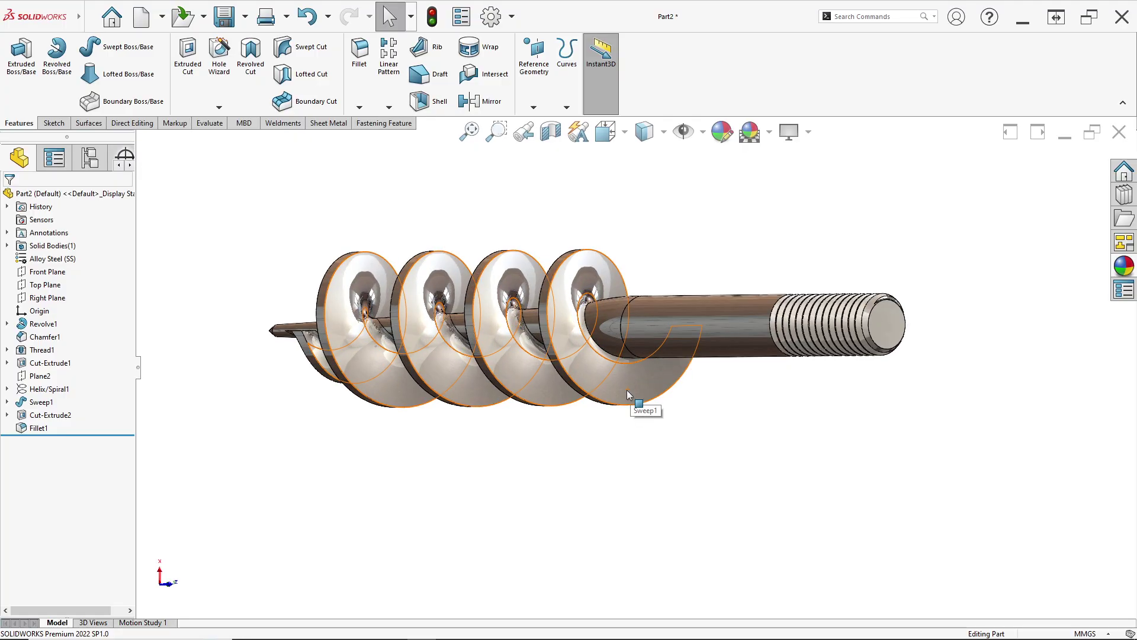
key(space)
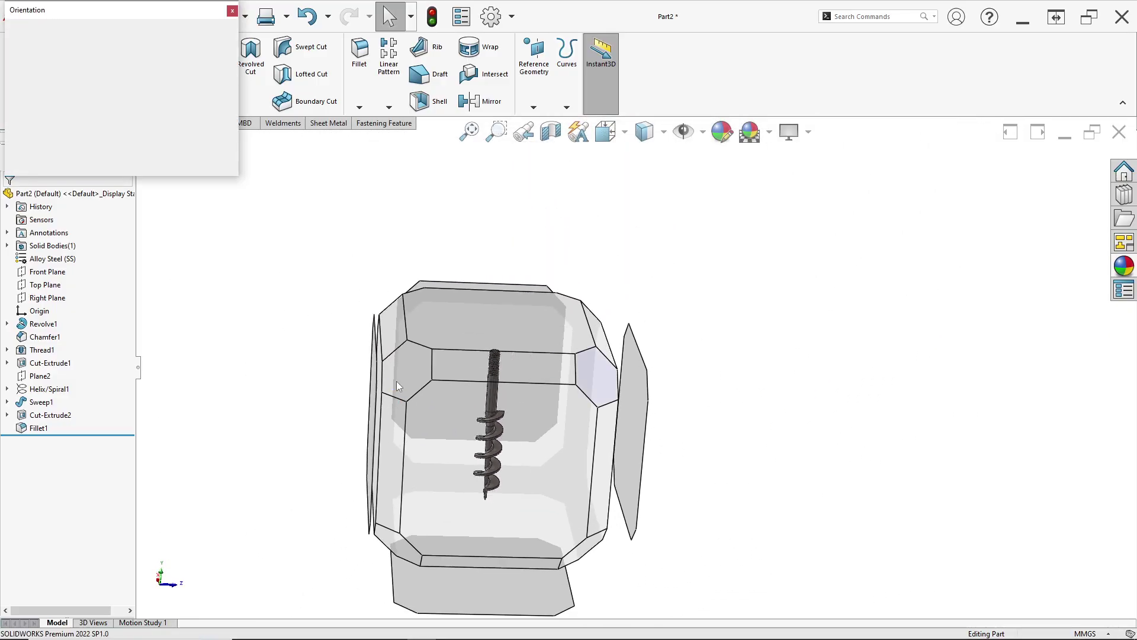
click(396, 381)
scroll(688, 348, up, 2)
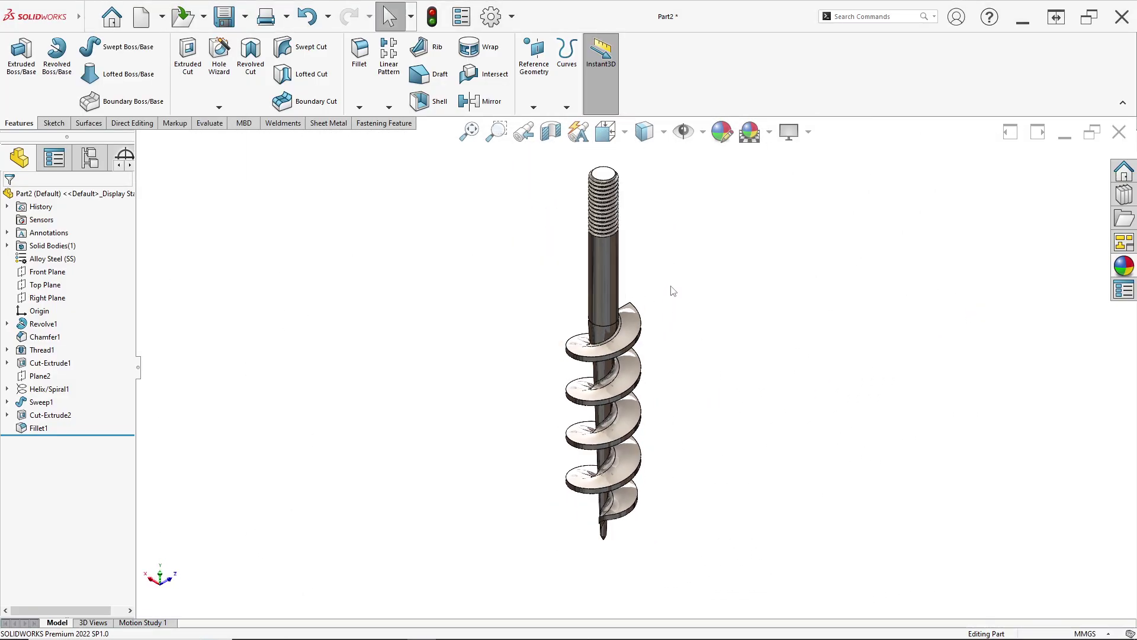